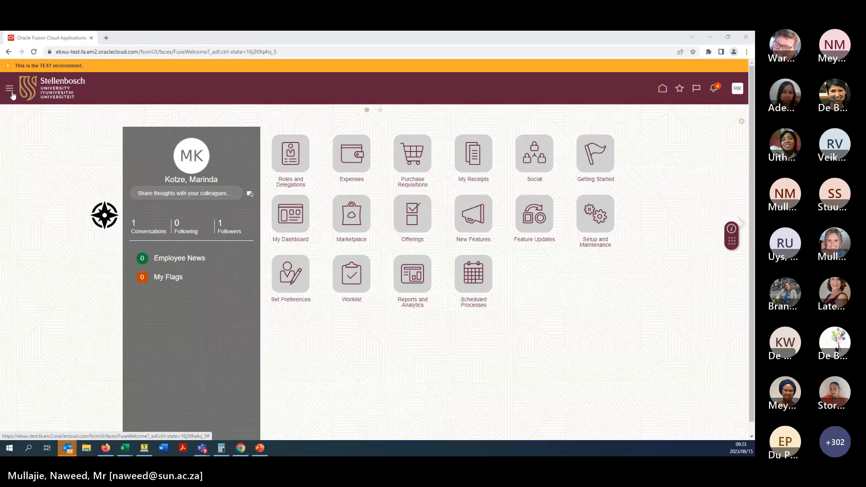
# - Go to the Expenses work area from the Navigator's Me section
pyautogui.click(9, 89)
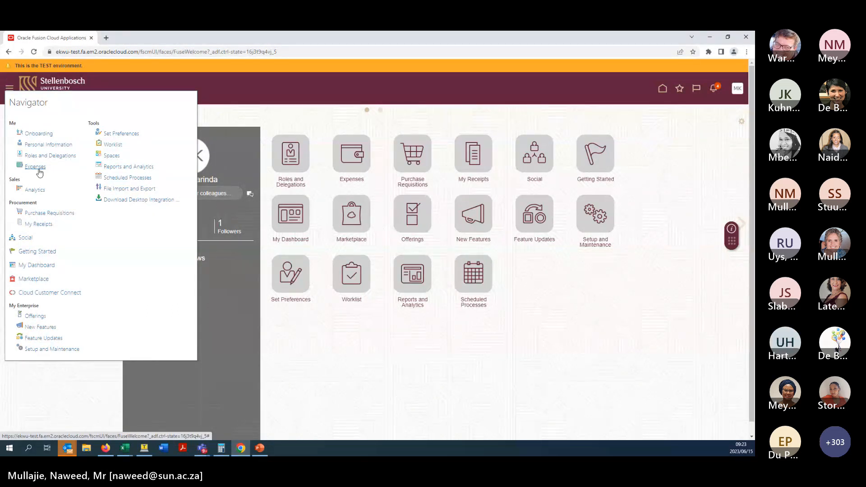
pyautogui.click(39, 170)
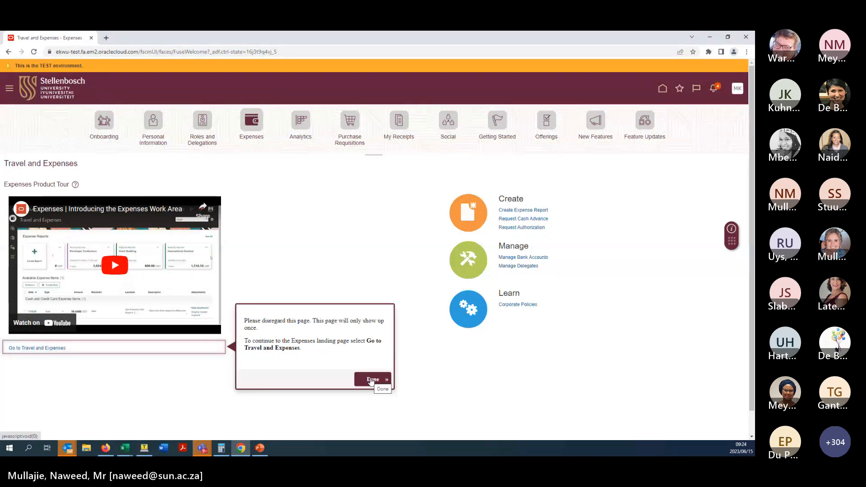
# - Close the tour notice with Done and switch to the Oracle session in Firefox
pyautogui.click(371, 381)
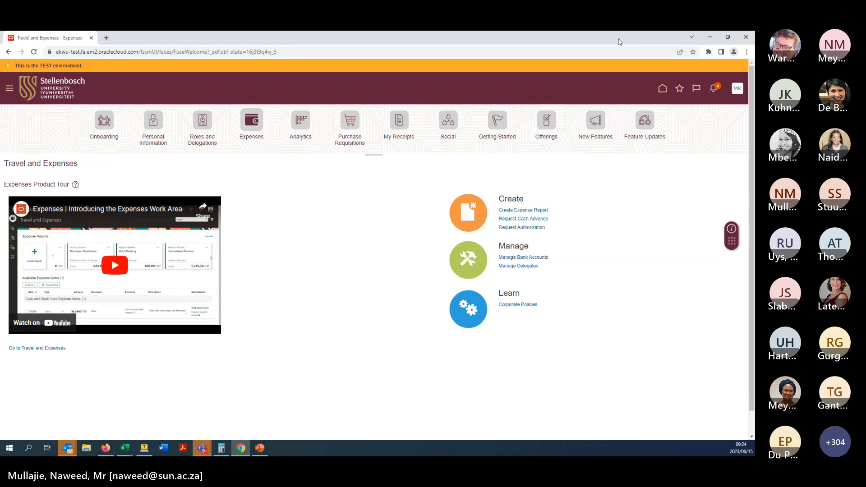
pyautogui.click(710, 36)
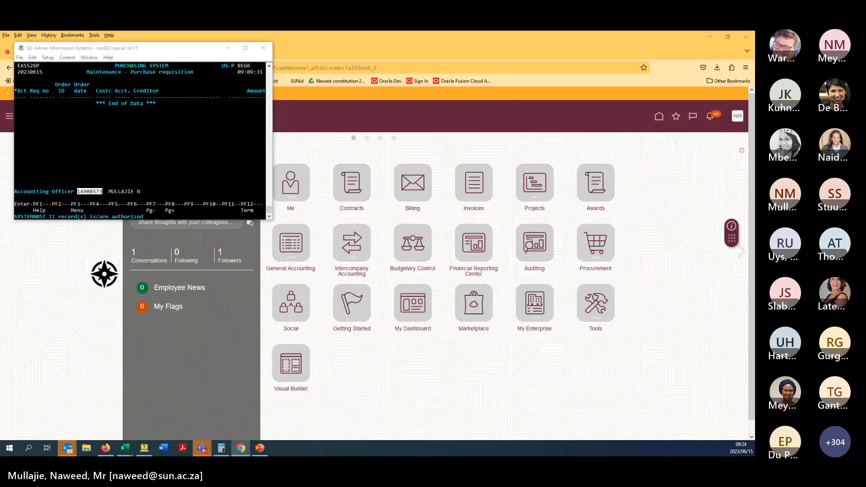
# - Use the Me tile's Expenses quick action to reach Travel and Expenses and review reports and items
pyautogui.click(474, 139)
pyautogui.click(291, 185)
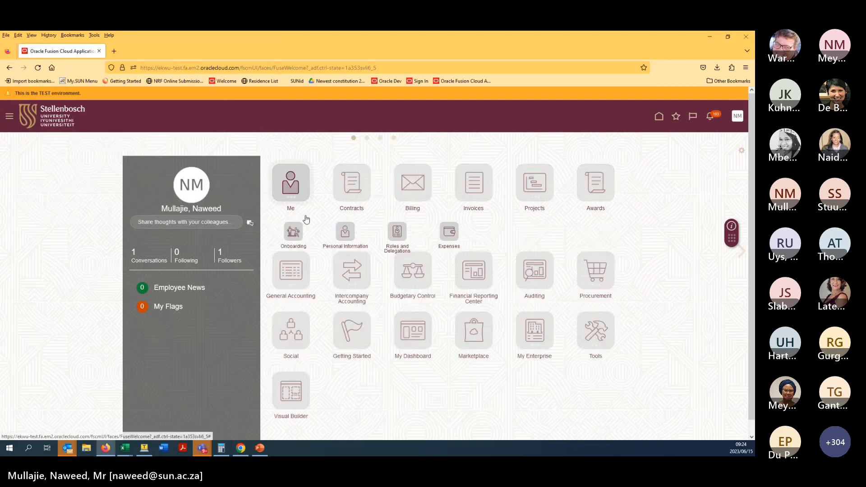
pyautogui.click(450, 233)
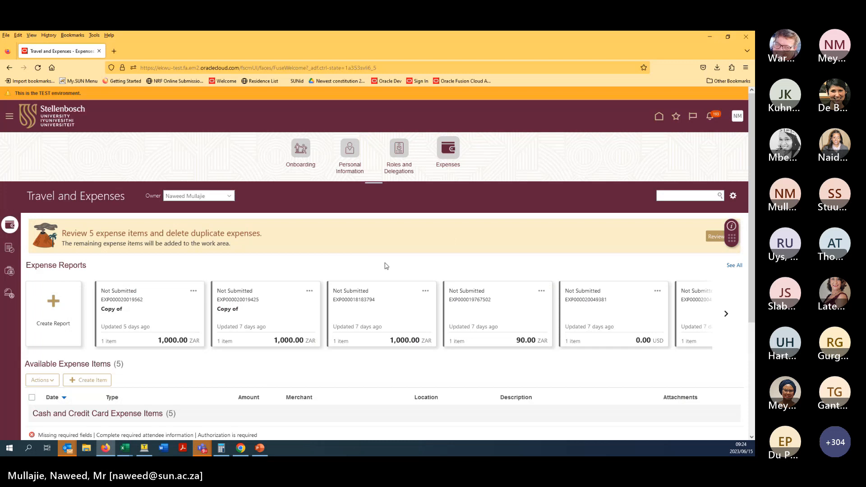
pyautogui.scroll(-3, 739, 324)
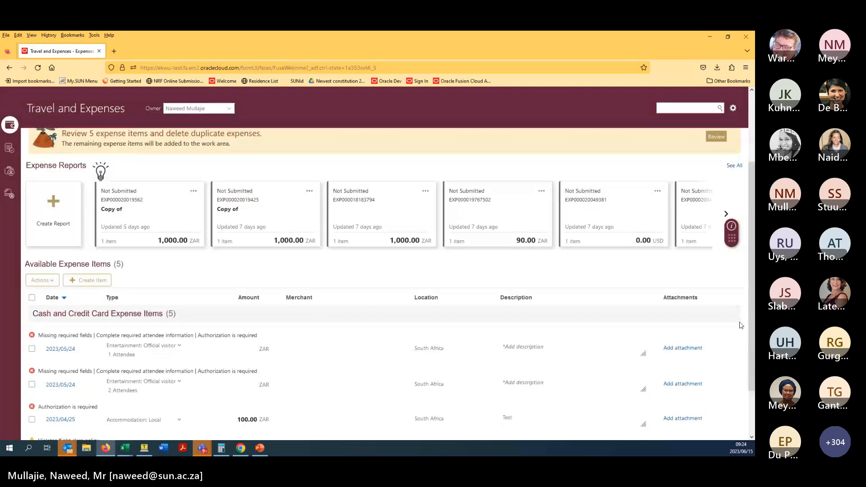
pyautogui.scroll(3, 751, 313)
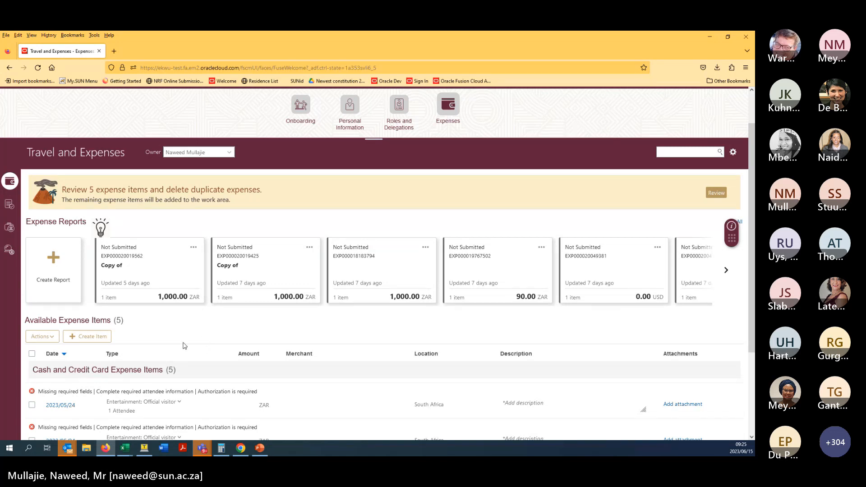
pyautogui.middleClick(299, 218)
pyautogui.scroll(2, 300, 220)
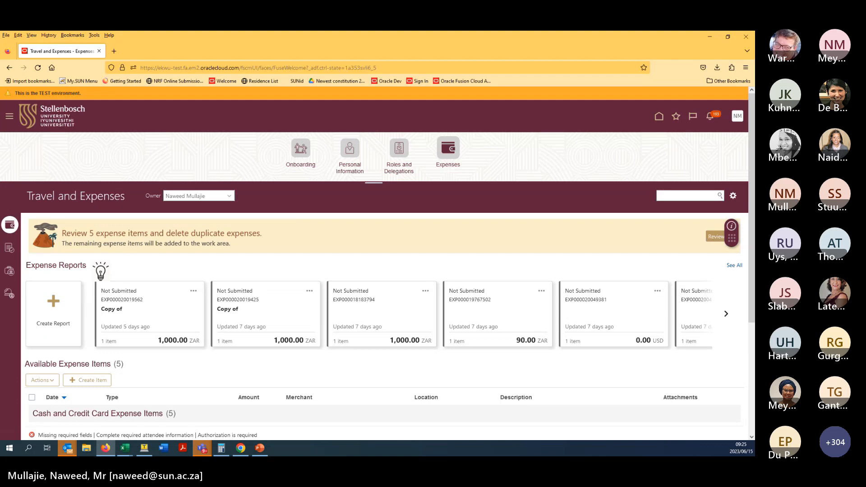
pyautogui.moveTo(732, 238); pyautogui.dragTo(735, 263)
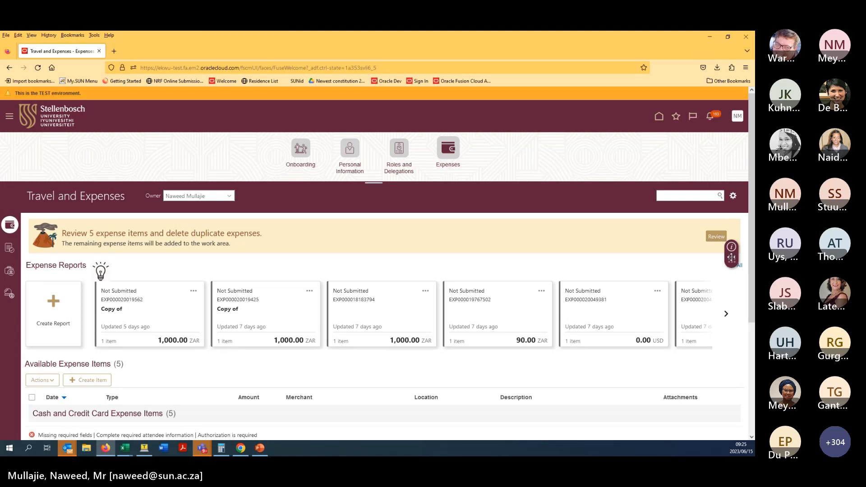
pyautogui.click(733, 199)
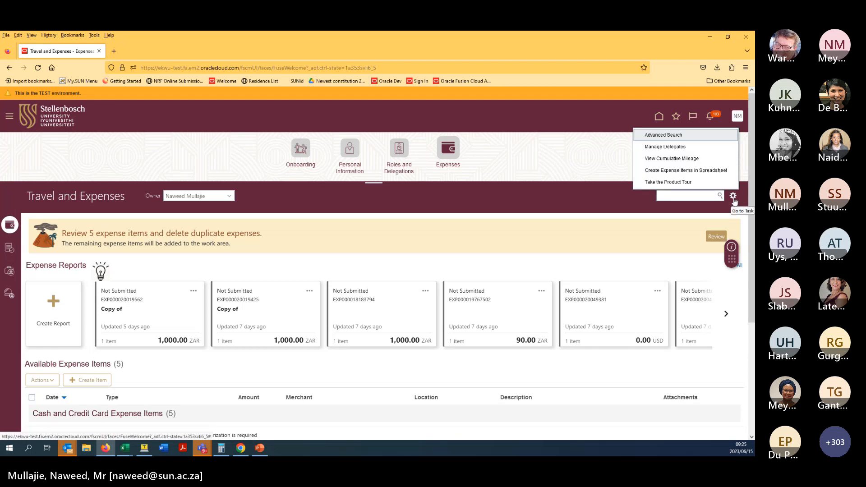
pyautogui.click(733, 197)
pyautogui.click(734, 198)
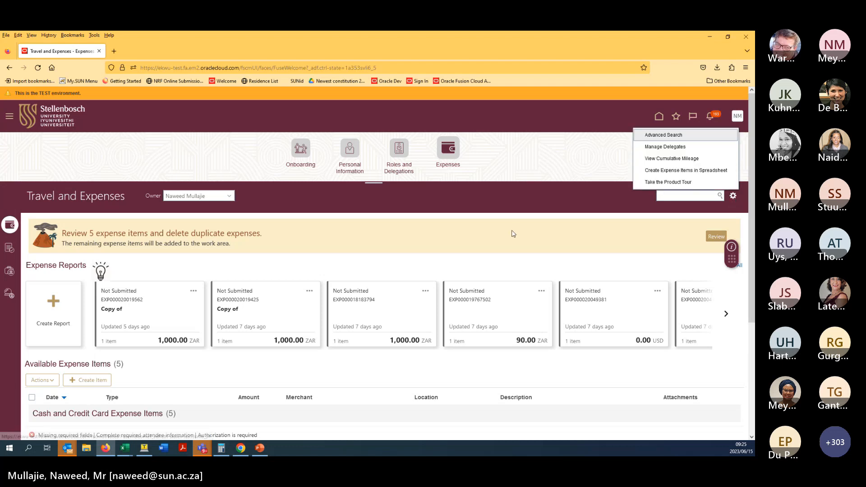
pyautogui.click(70, 296)
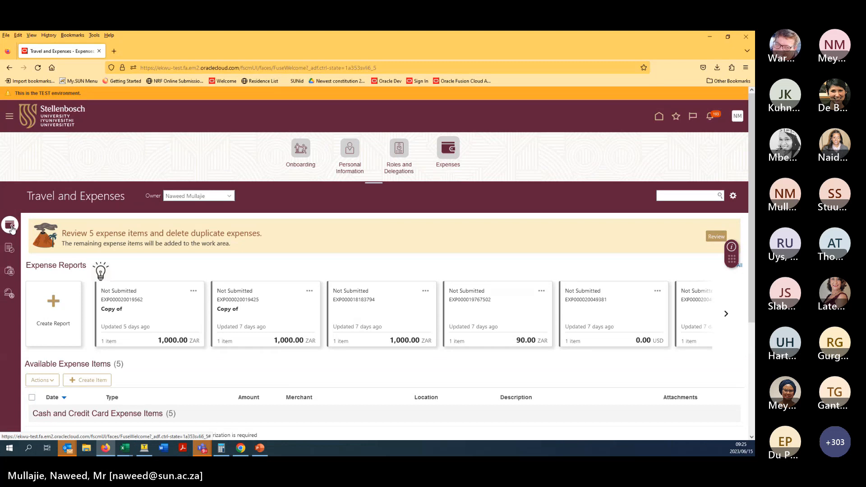
pyautogui.scroll(-5, 142, 256)
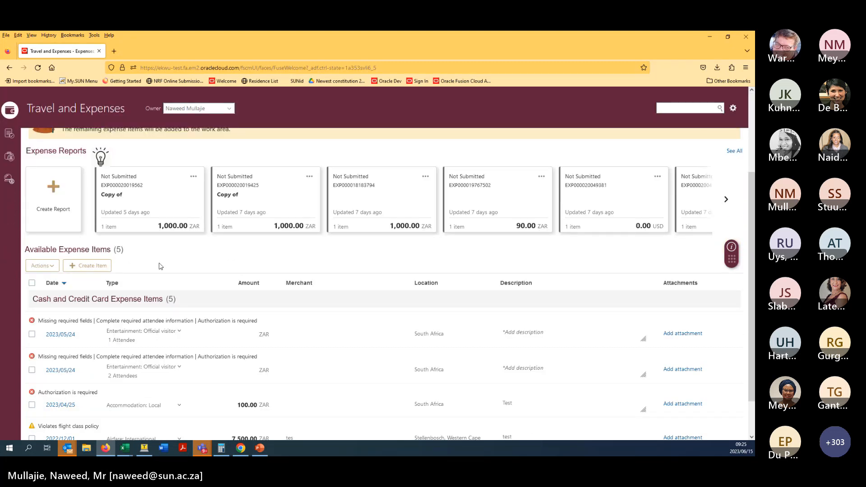
pyautogui.scroll(1, 158, 262)
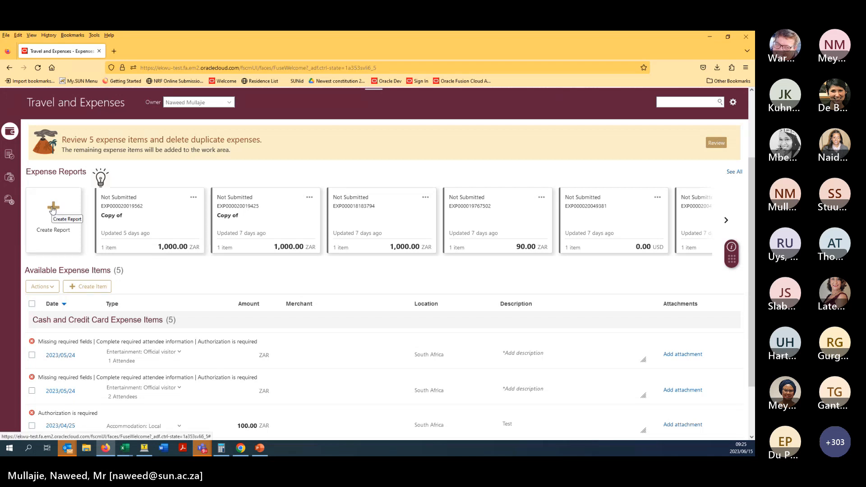
pyautogui.scroll(1, 131, 248)
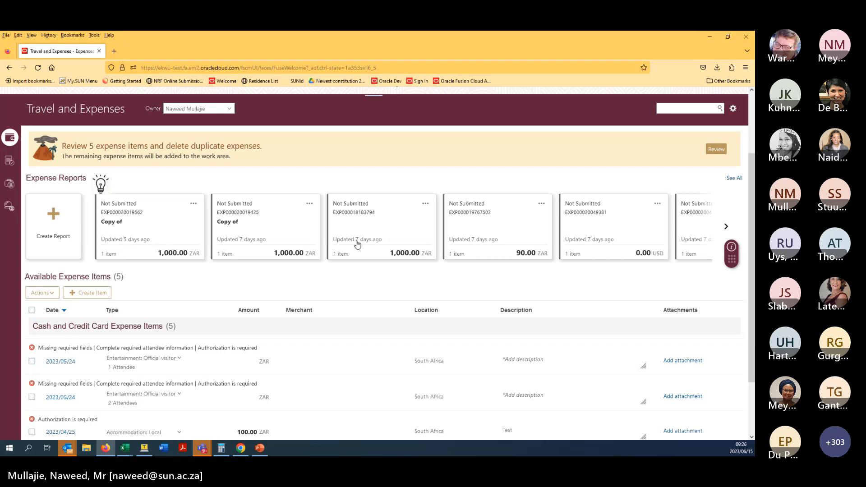
# - Page through the expense report row to the oldest reports
pyautogui.click(727, 227)
pyautogui.click(726, 227)
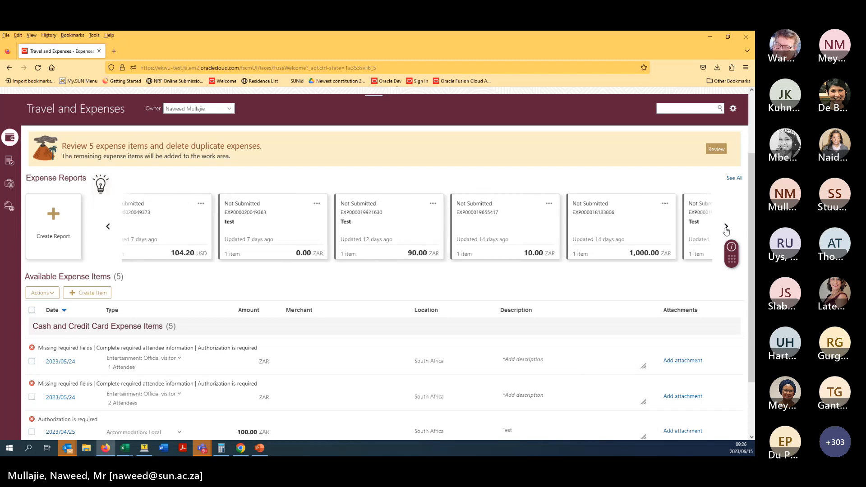
pyautogui.click(726, 227)
pyautogui.click(727, 227)
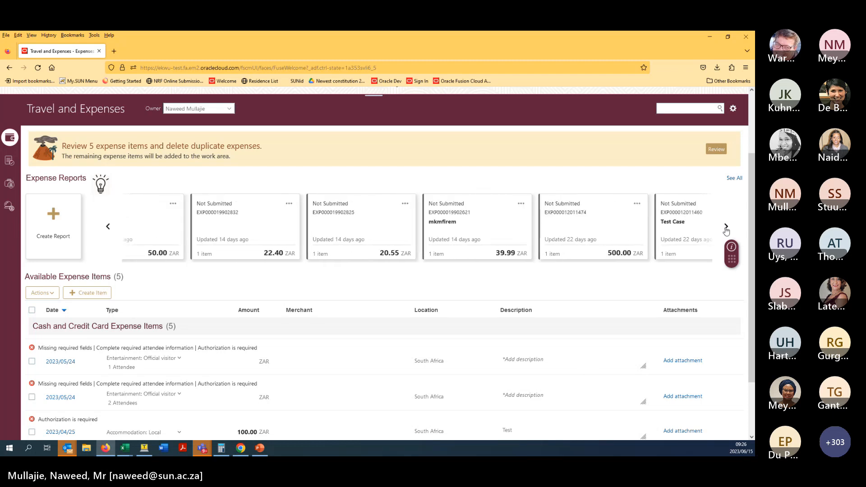
pyautogui.click(727, 227)
pyautogui.click(726, 227)
pyautogui.click(727, 227)
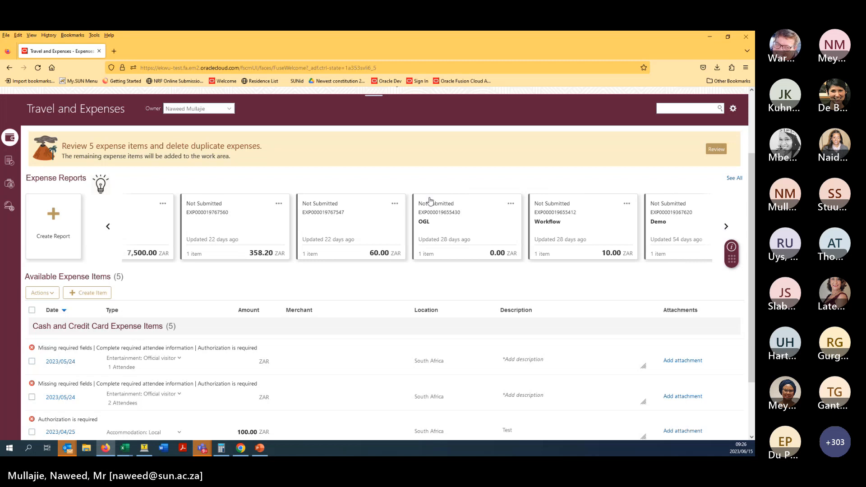
pyautogui.click(726, 228)
pyautogui.click(726, 227)
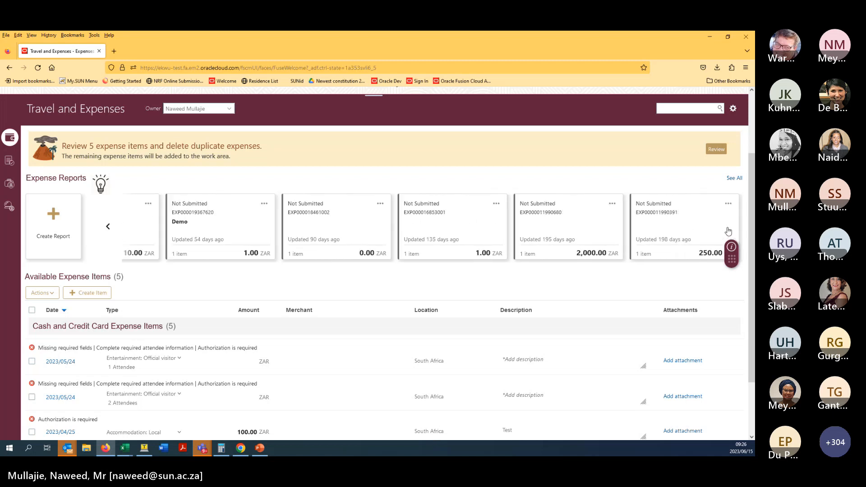
# - View the 250.00 ZAR report, close it unsaved, then finish the report list with Done
pyautogui.click(731, 206)
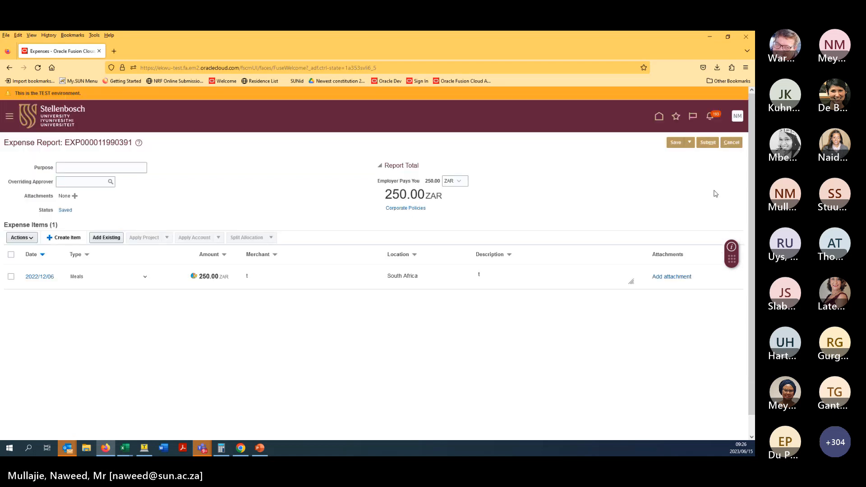
pyautogui.click(731, 142)
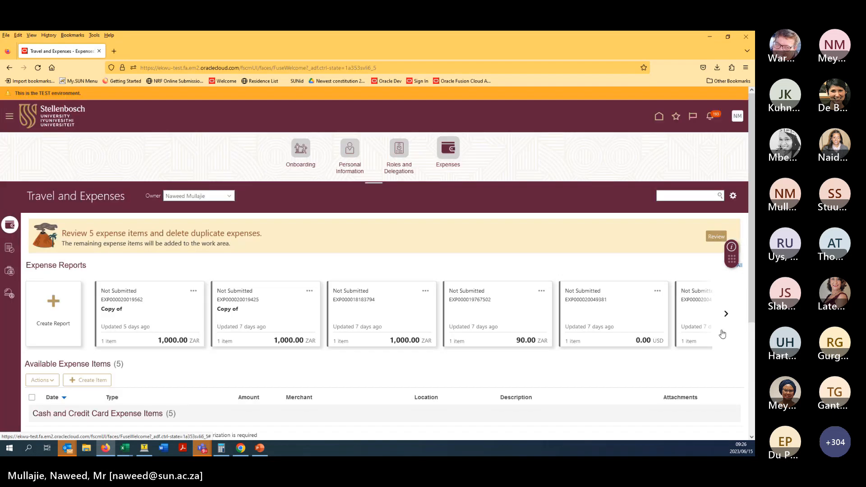
pyautogui.click(727, 314)
pyautogui.click(727, 314)
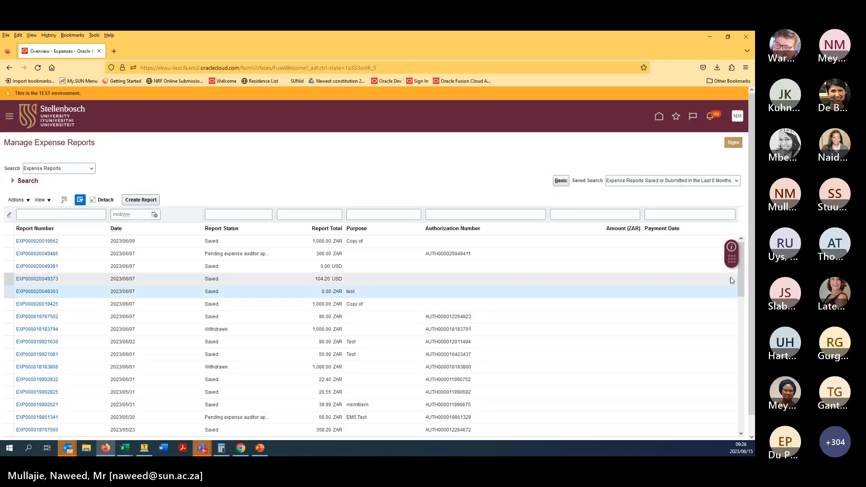
pyautogui.moveTo(740, 285); pyautogui.dragTo(745, 392)
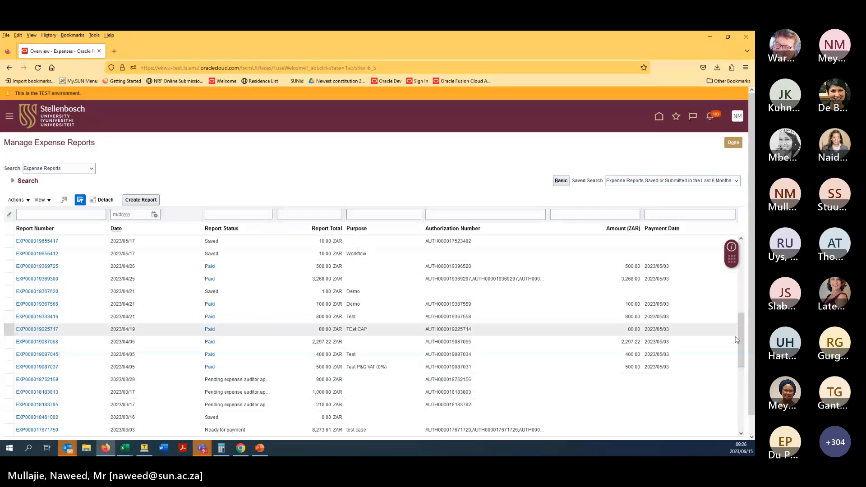
pyautogui.scroll(-3, 740, 370)
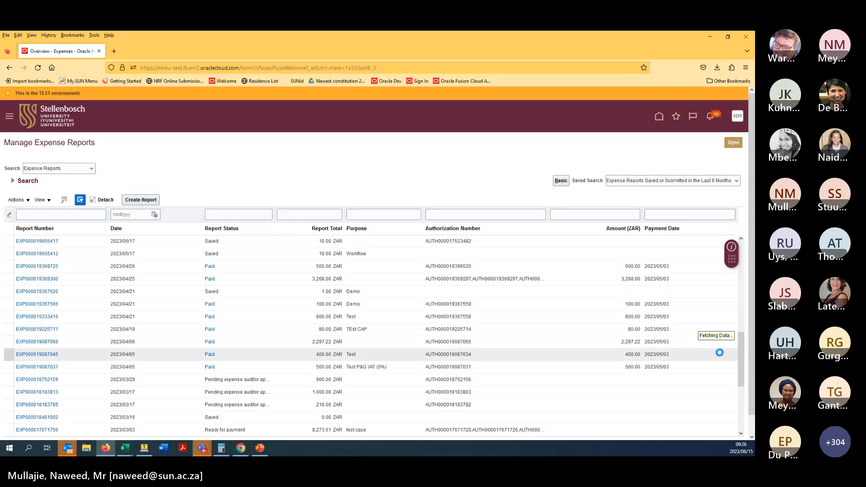
pyautogui.click(734, 142)
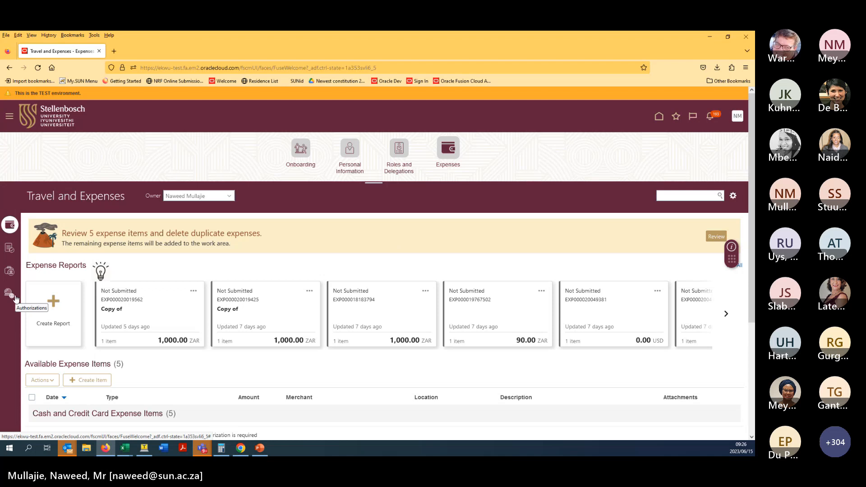
# - Check Approvals, then view Cash Advances pending approval: 22.33, 23.33 and 1,000.00 ZAR
pyautogui.click(9, 249)
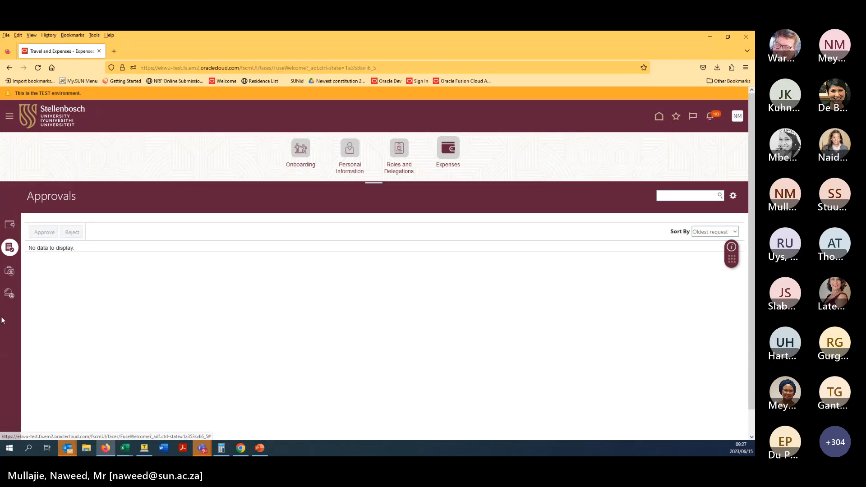
pyautogui.click(12, 276)
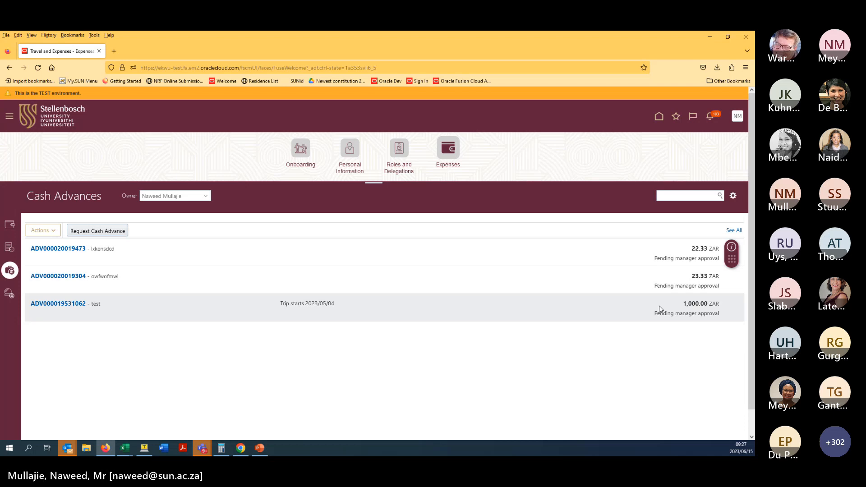
# - Show all cash advances, then view saved travel authorizations such as 22.45 and 22.30 ZAR
pyautogui.click(734, 231)
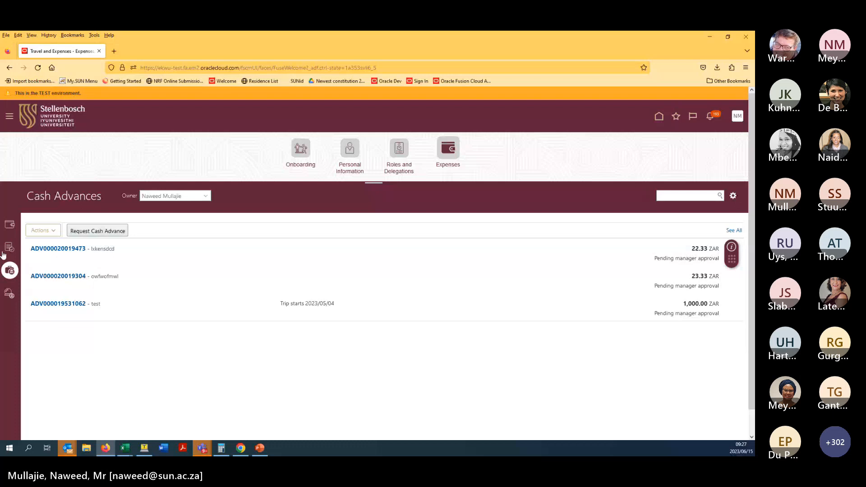
pyautogui.click(9, 294)
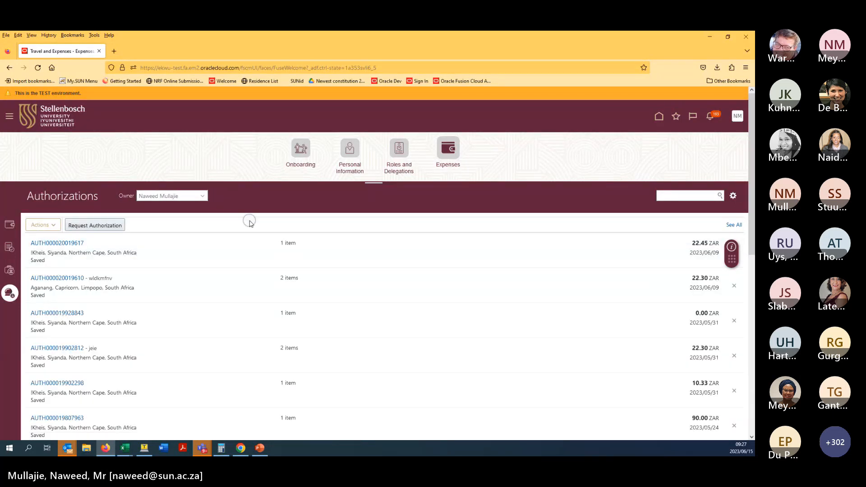
# - Review the authorizations and the Owner list, then go back through Cash Advances to Expenses
pyautogui.scroll(-2, 250, 235)
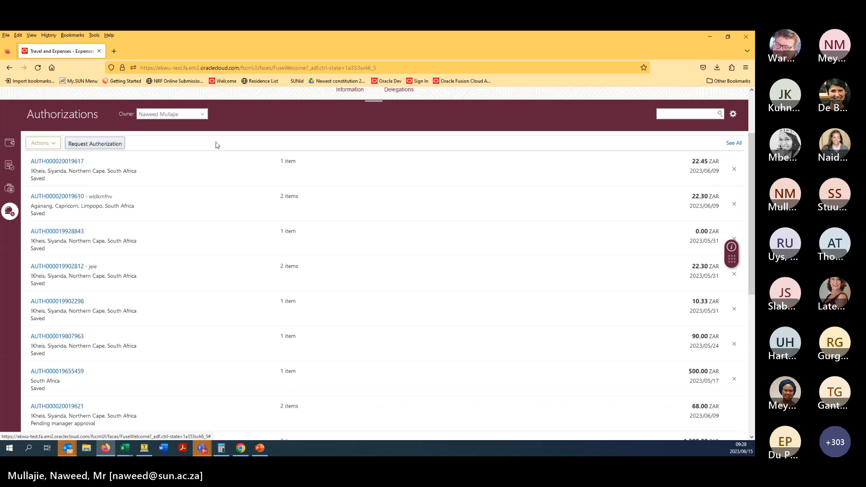
pyautogui.scroll(3, 240, 136)
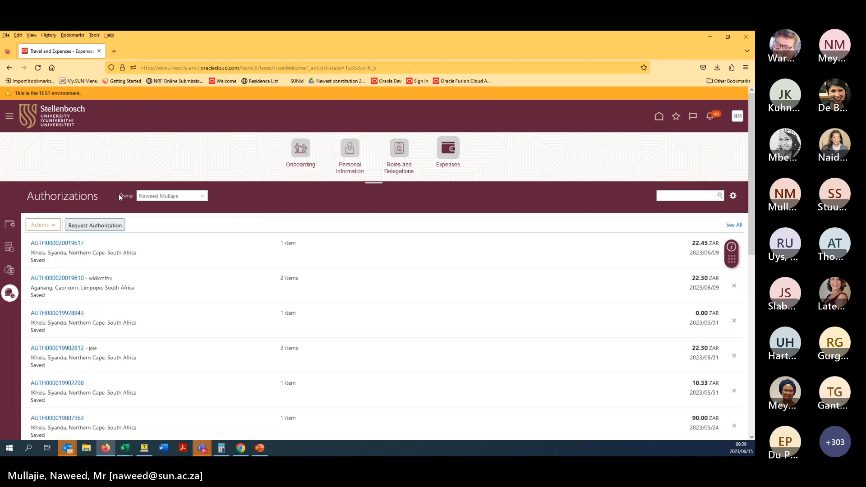
pyautogui.moveTo(121, 197); pyautogui.dragTo(176, 195)
pyautogui.click(176, 196)
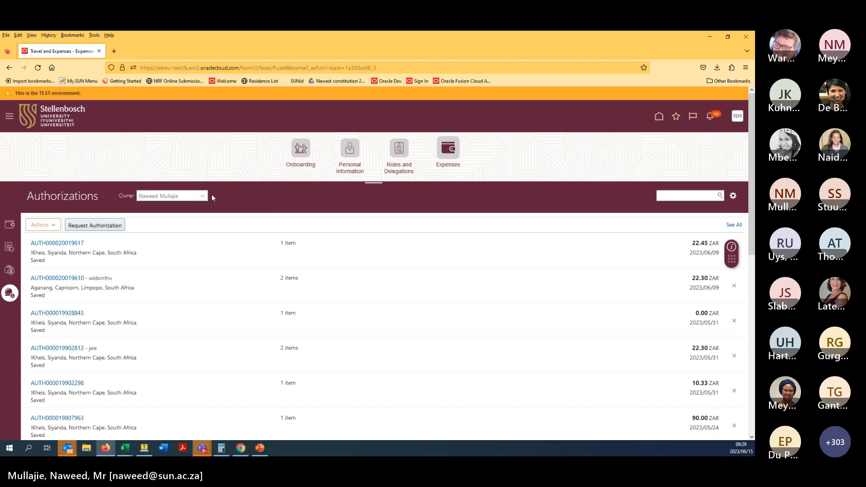
pyautogui.doubleClick(125, 197)
pyautogui.click(247, 198)
pyautogui.click(204, 197)
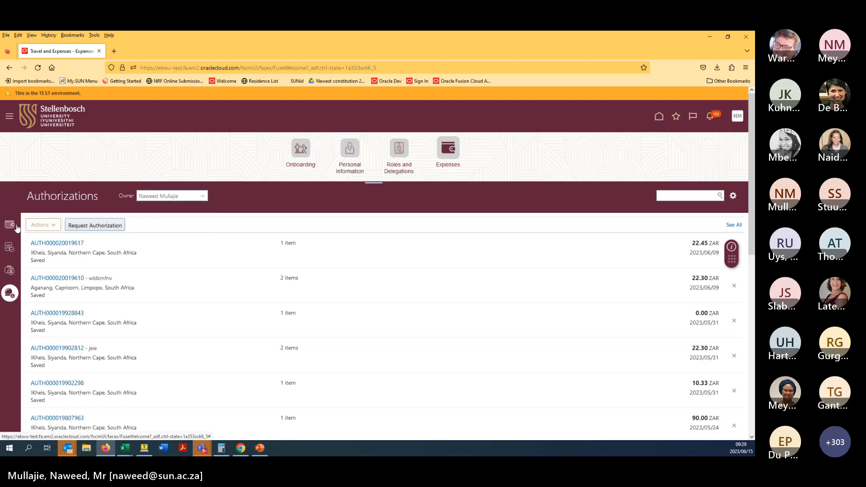
pyautogui.click(11, 275)
pyautogui.click(10, 225)
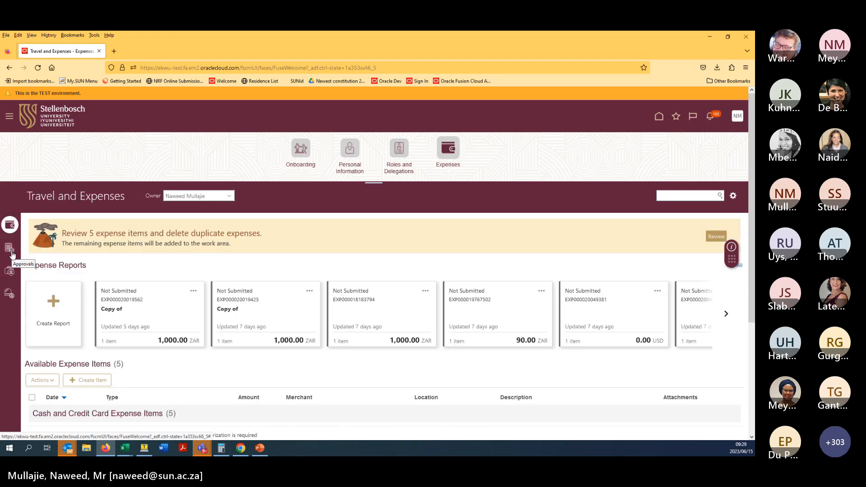
pyautogui.click(11, 248)
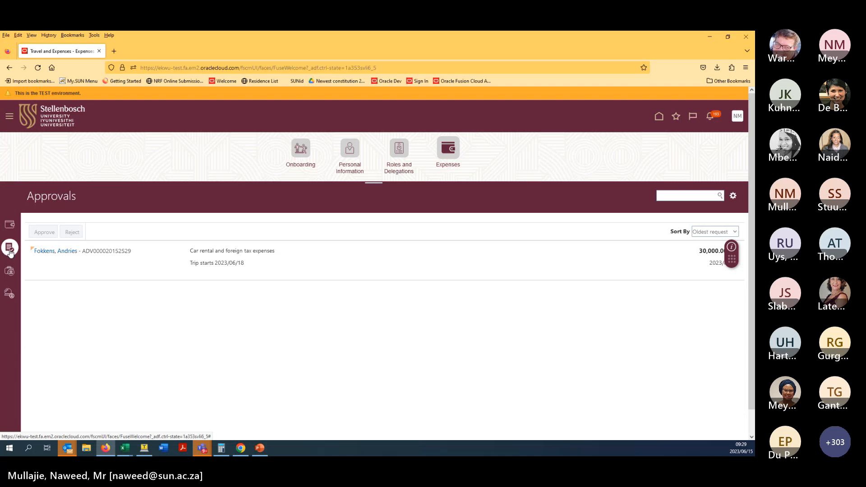
pyautogui.click(10, 225)
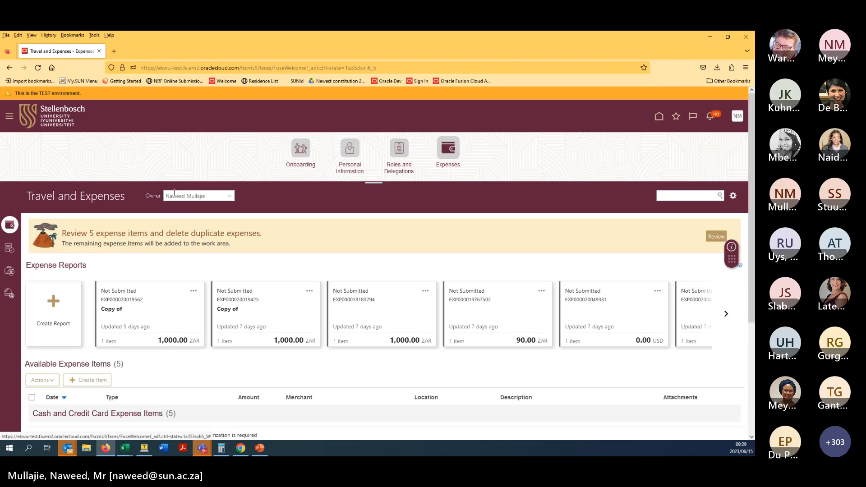
pyautogui.click(14, 251)
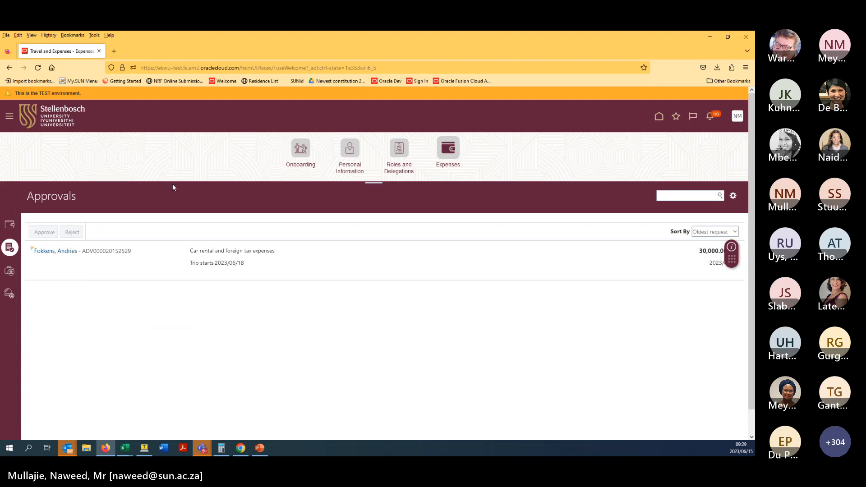
pyautogui.click(9, 226)
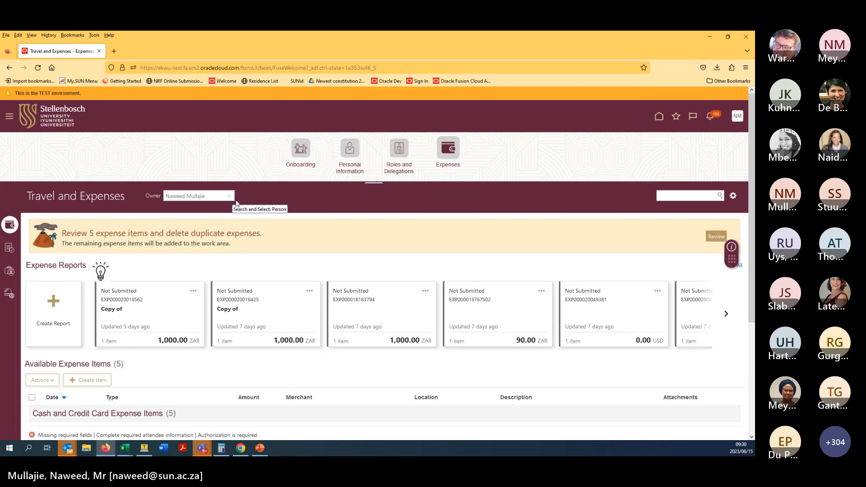
# - Choose Manage Delegates from the gear menu beside the search box
pyautogui.click(734, 197)
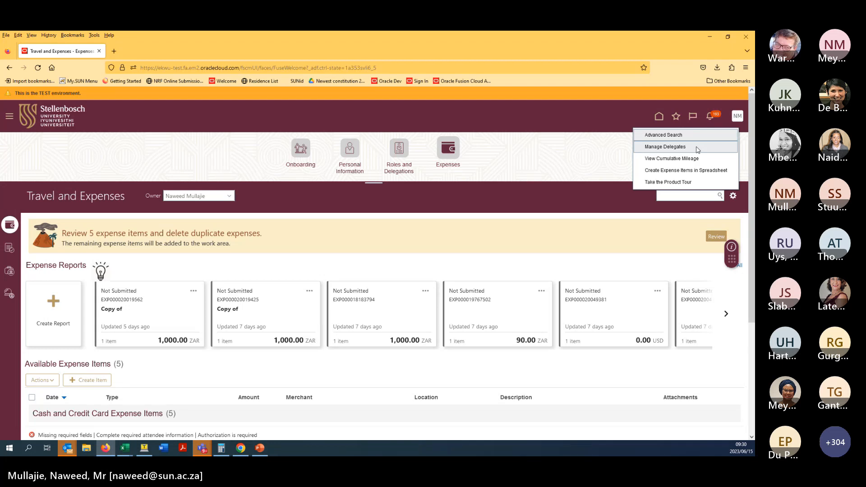
pyautogui.click(697, 148)
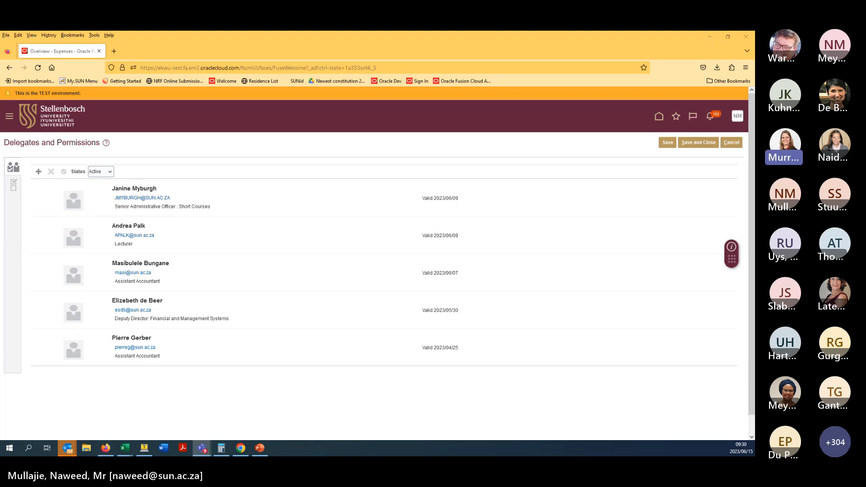
# - Cancel out of Delegates and Permissions and dismiss a stray browser context menu
pyautogui.click(737, 143)
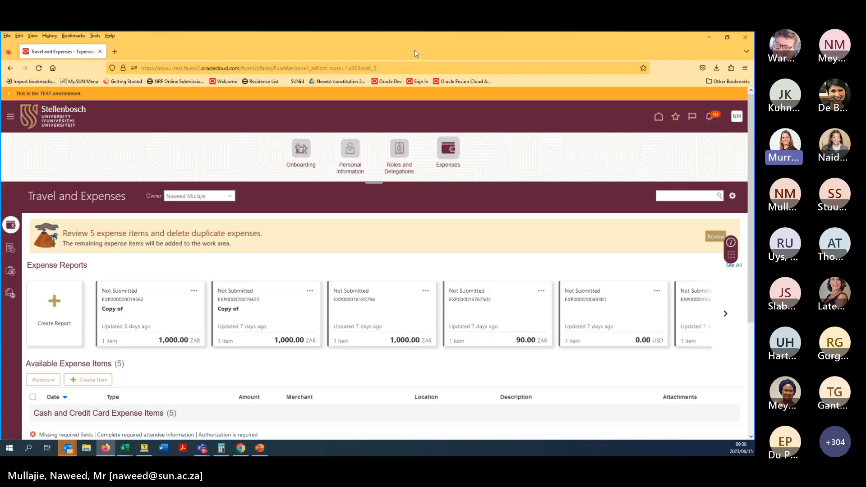
pyautogui.rightClick(490, 252)
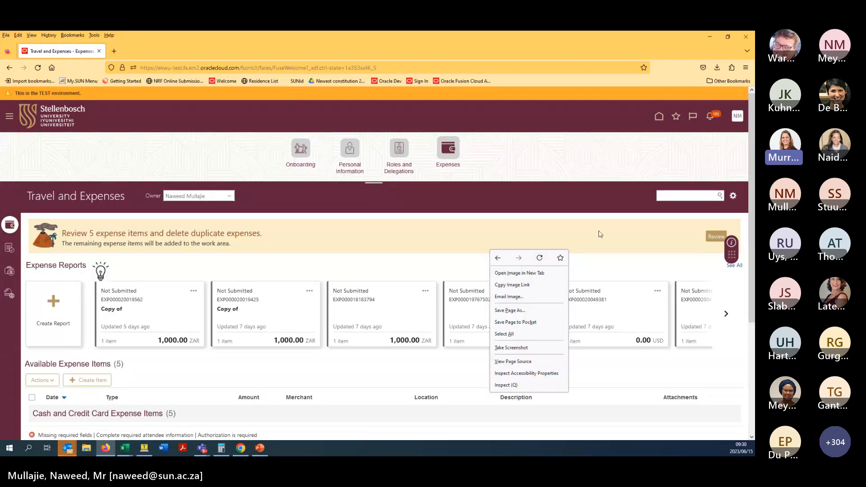
pyautogui.click(620, 236)
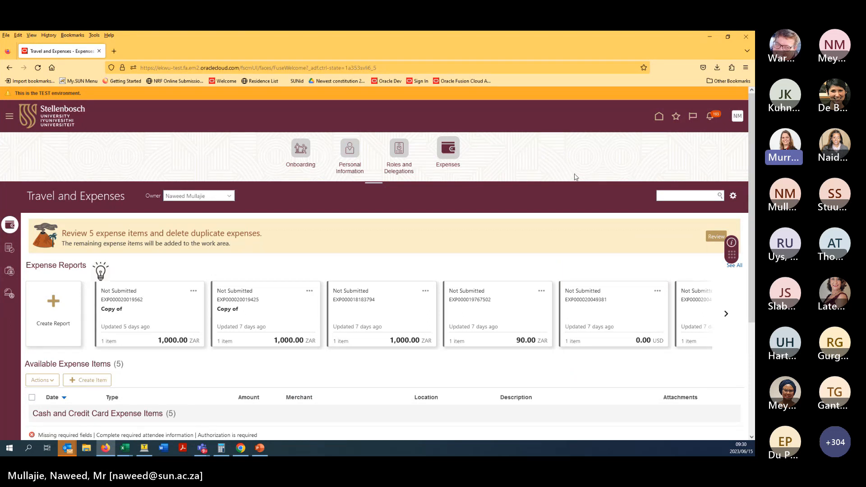
# - Zoom the page in twice and out once, then scroll right across the expense report cards
pyautogui.hotkey('ctrl', '+')
pyautogui.hotkey('ctrl', '+')
pyautogui.hotkey('ctrl', '+')
pyautogui.hotkey('ctrl', '+')
pyautogui.hotkey('ctrl', '+')
pyautogui.hotkey('ctrl', '+')
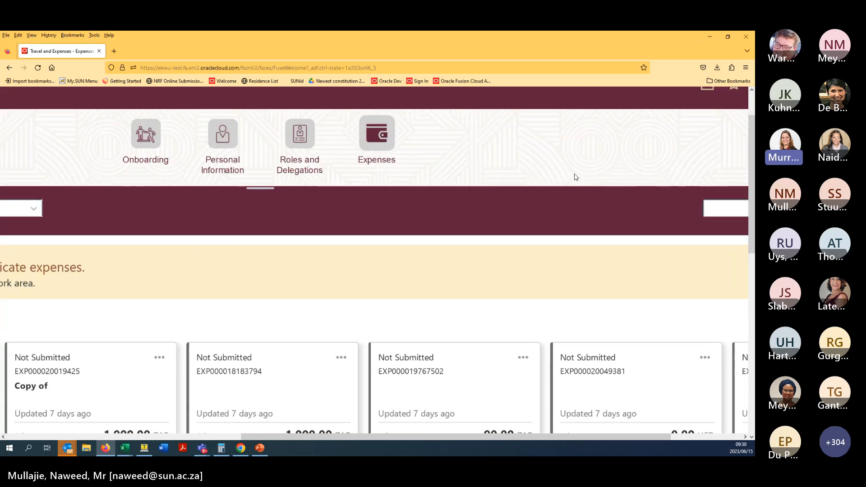
pyautogui.hotkey('ctrl', '+')
pyautogui.hotkey('ctrl', '+')
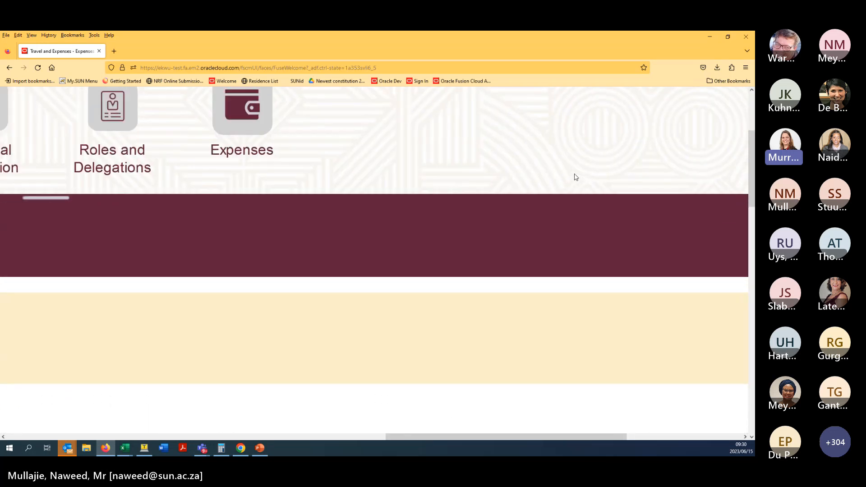
pyautogui.hotkey('ctrl', '-')
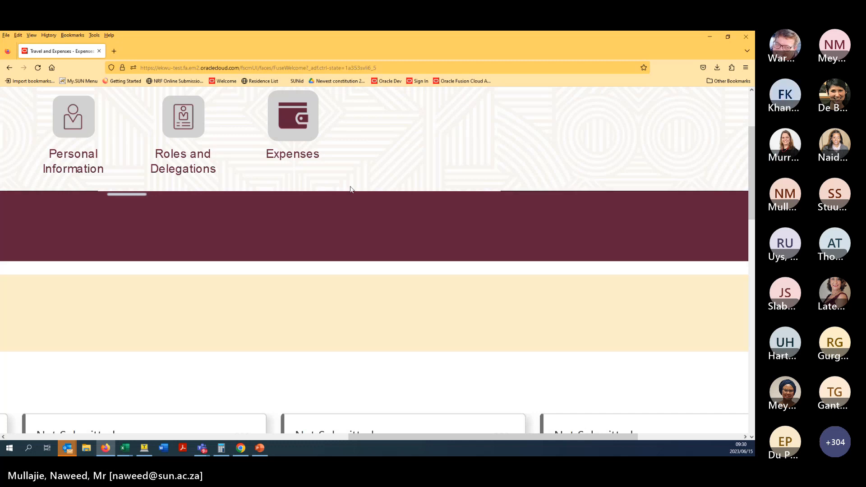
pyautogui.moveTo(446, 153); pyautogui.dragTo(366, 254)
pyautogui.moveTo(548, 438); pyautogui.dragTo(652, 437)
pyautogui.click(691, 189)
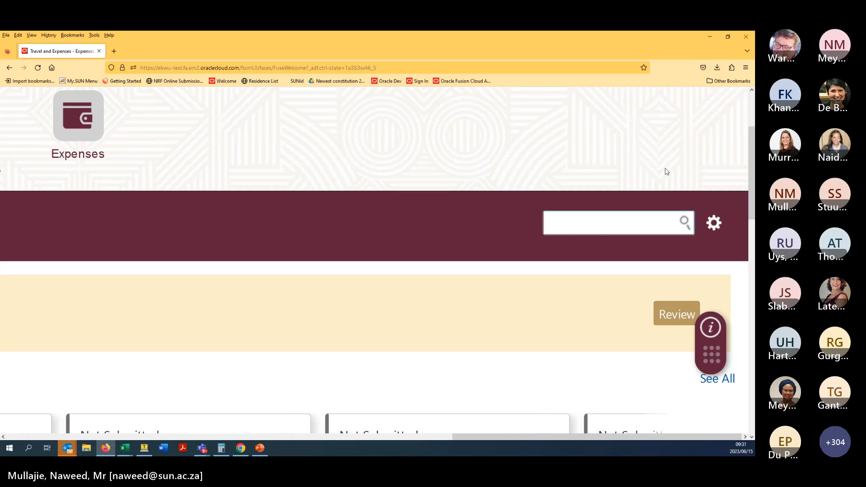
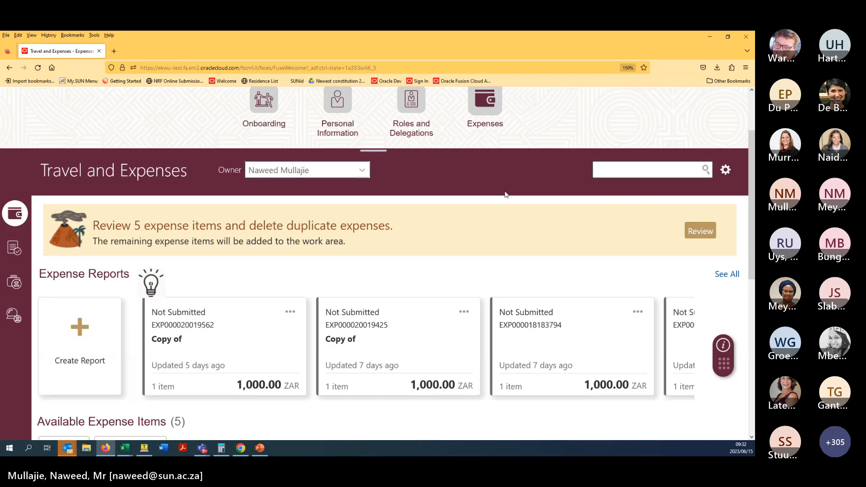
# - Open Manage Delegates from the Travel and Expenses gear menu and select the Senior Administrative Officer's delegation
pyautogui.click(726, 176)
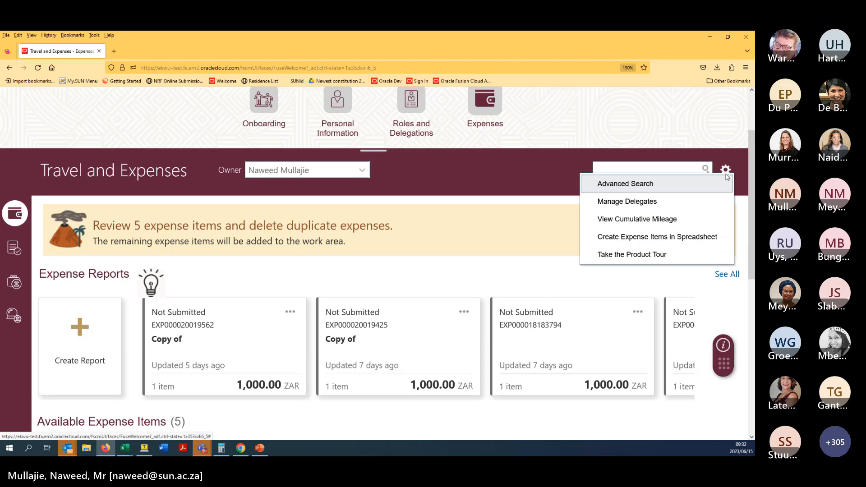
pyautogui.click(689, 206)
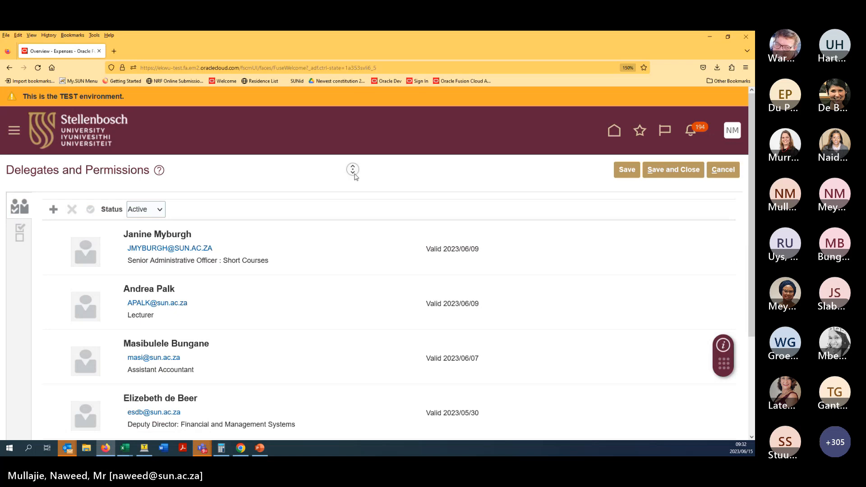
pyautogui.scroll(-1, 356, 184)
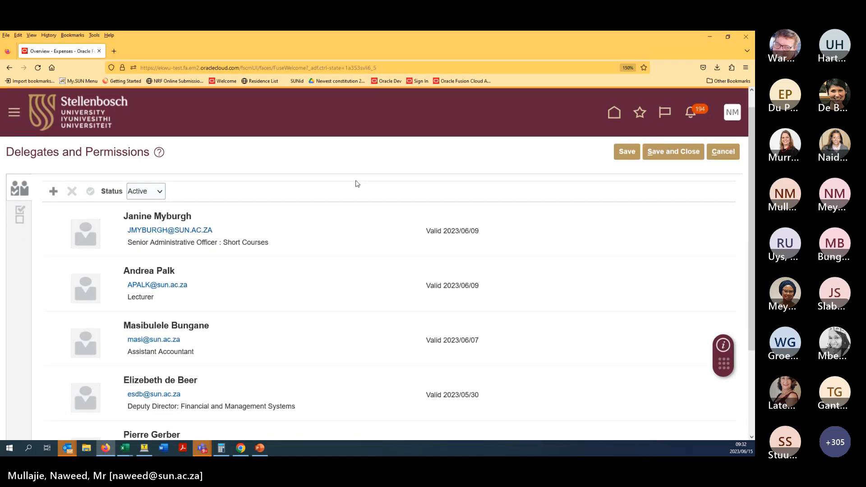
pyautogui.middleClick(357, 184)
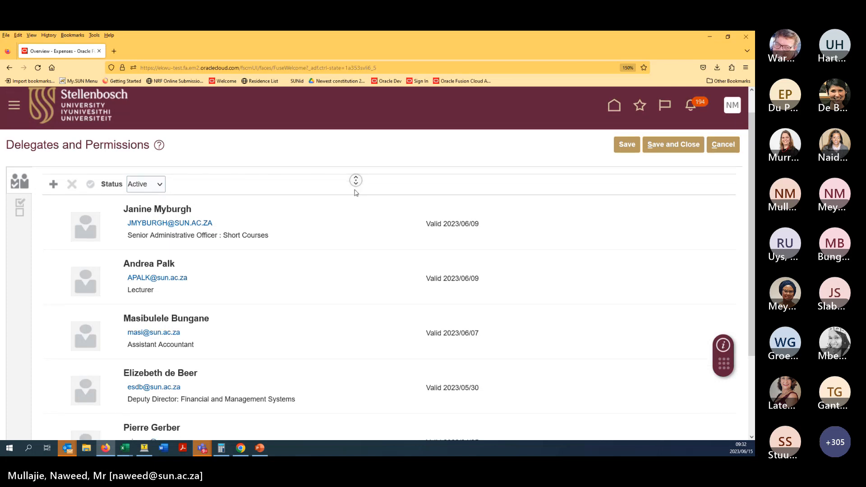
pyautogui.middleClick(353, 199)
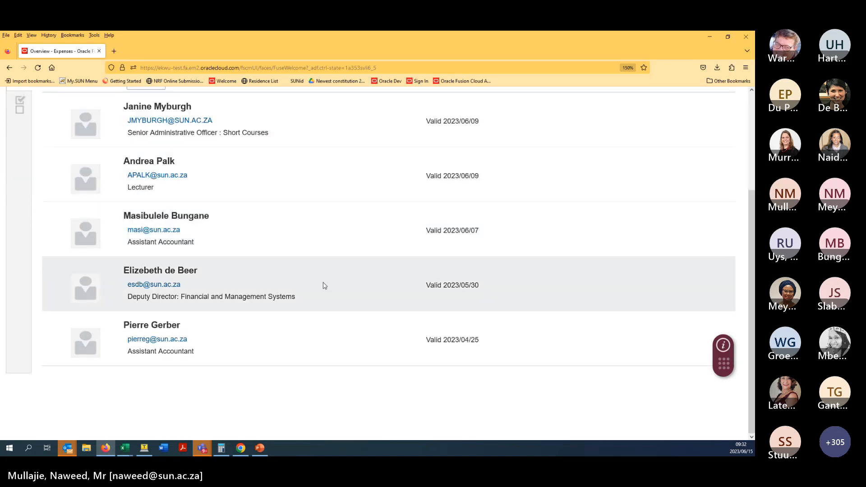
pyautogui.middleClick(388, 398)
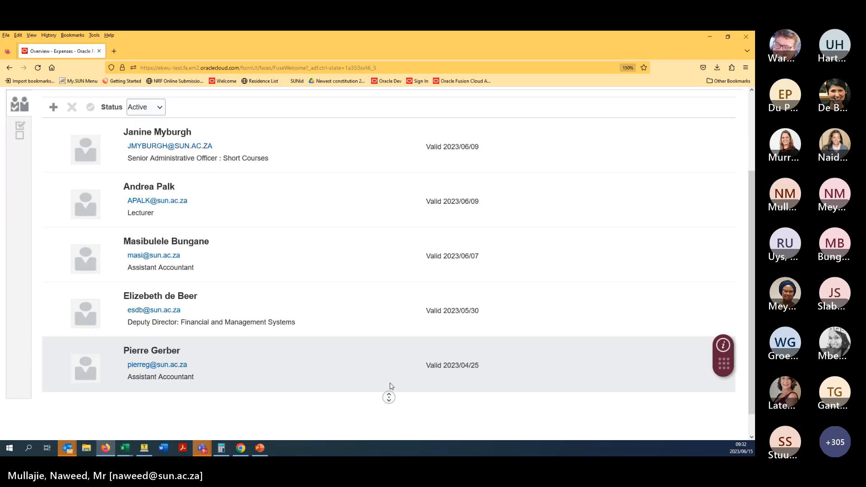
pyautogui.middleClick(390, 341)
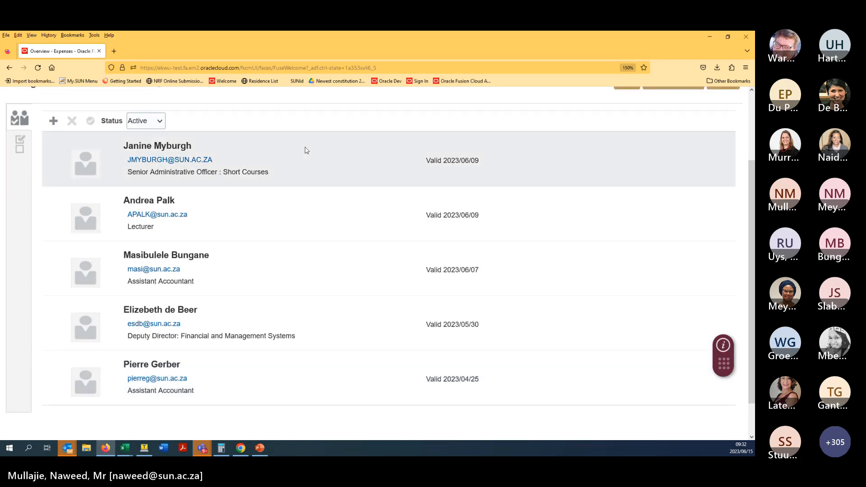
pyautogui.click(343, 162)
pyautogui.click(159, 122)
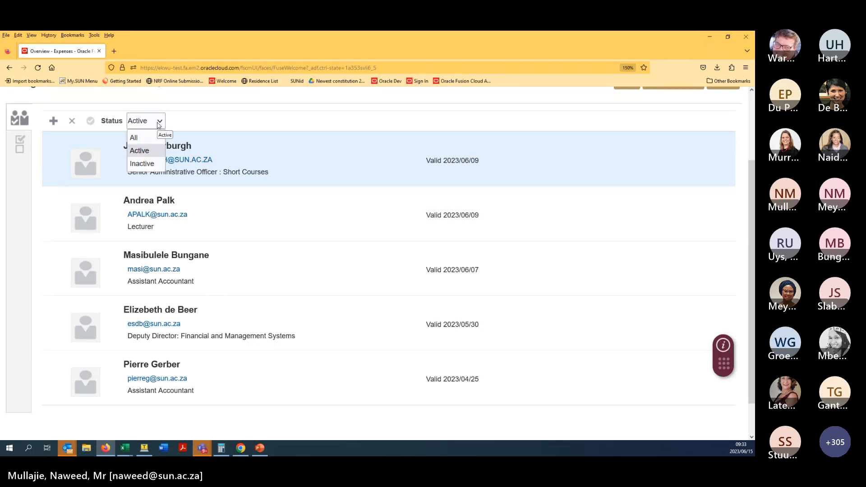
pyautogui.click(142, 164)
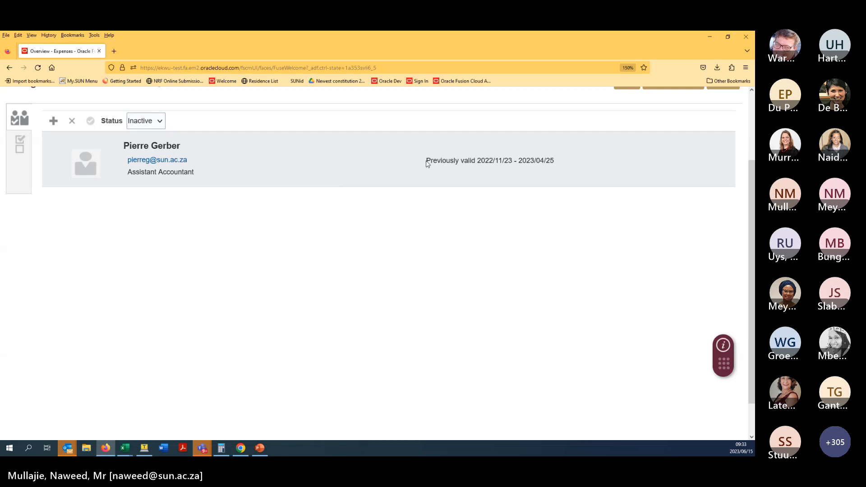
pyautogui.moveTo(427, 160); pyautogui.dragTo(544, 157)
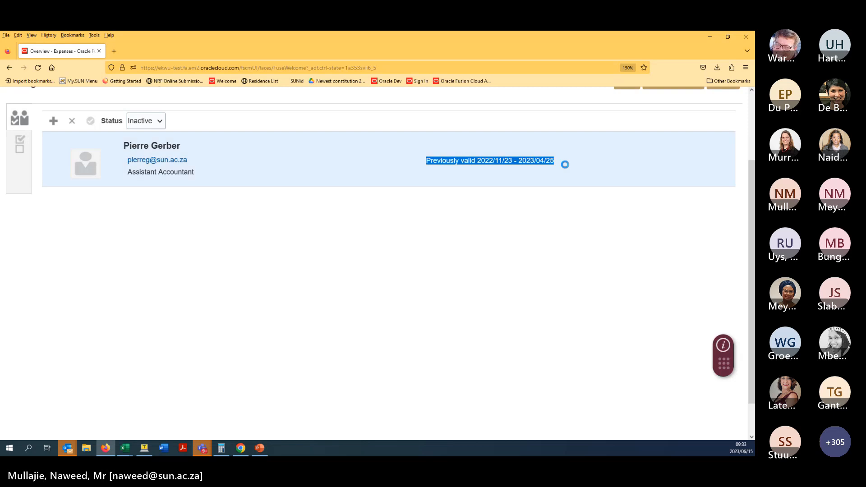
pyautogui.click(562, 163)
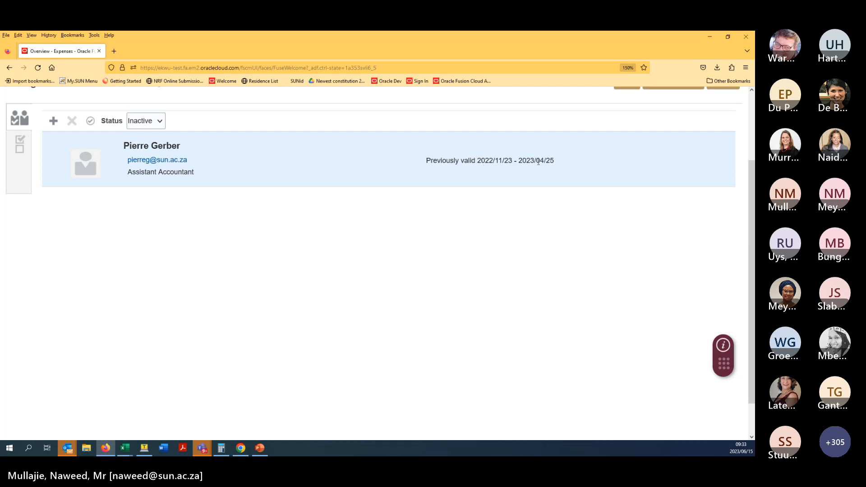
pyautogui.click(145, 121)
pyautogui.click(142, 151)
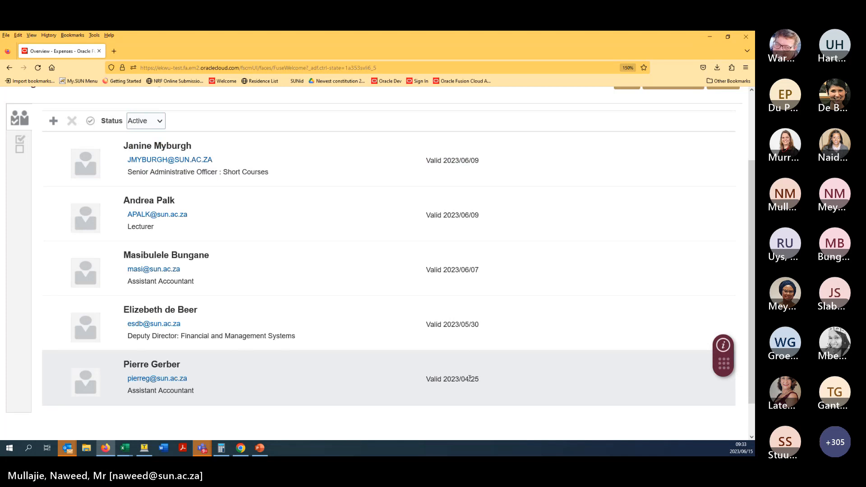
# - Delete the Senior Administrative Officer delegate, then filter Status to Inactive and back to Active
pyautogui.click(303, 173)
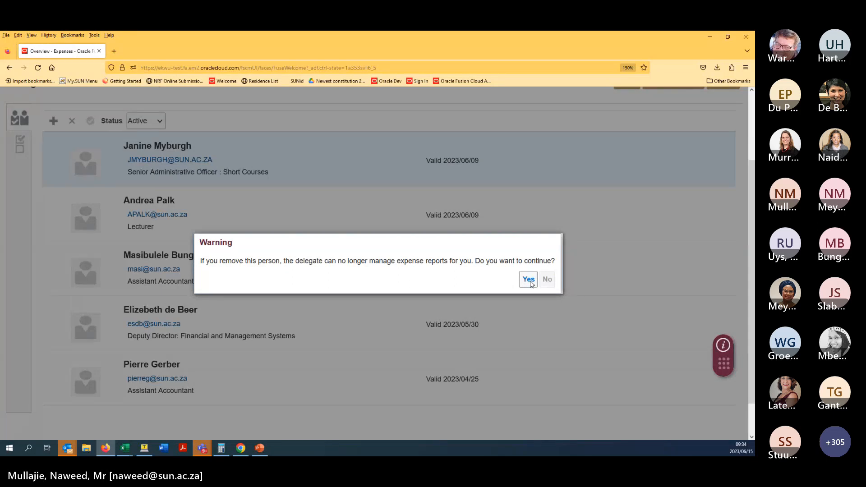
pyautogui.click(528, 281)
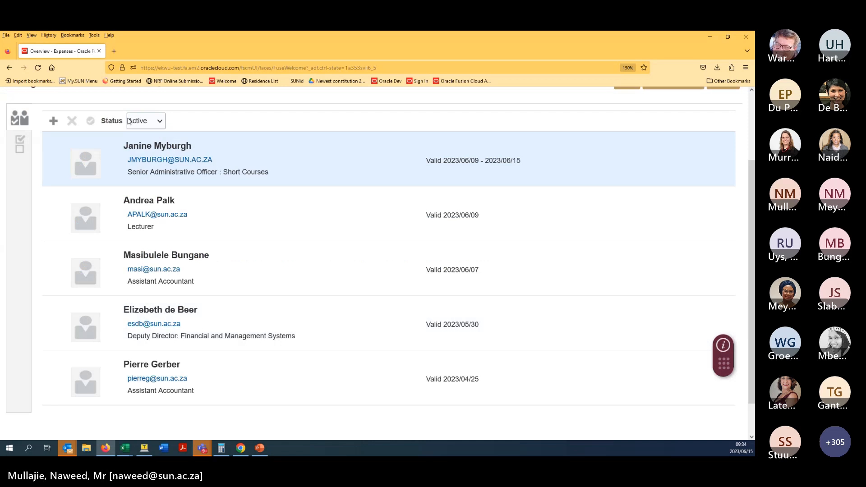
pyautogui.click(142, 120)
pyautogui.click(142, 163)
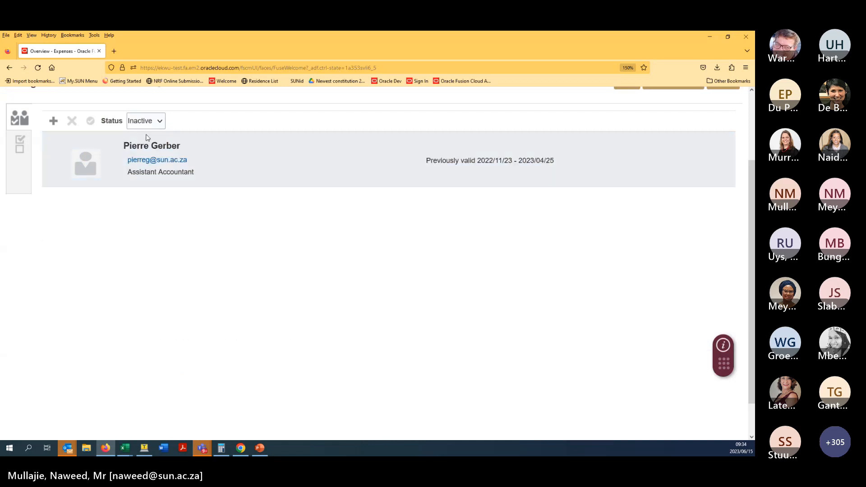
pyautogui.click(144, 121)
pyautogui.click(139, 151)
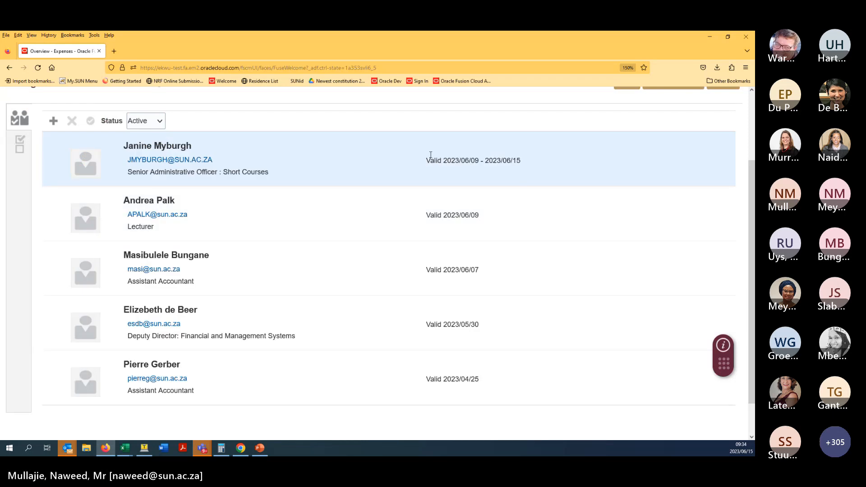
pyautogui.click(18, 151)
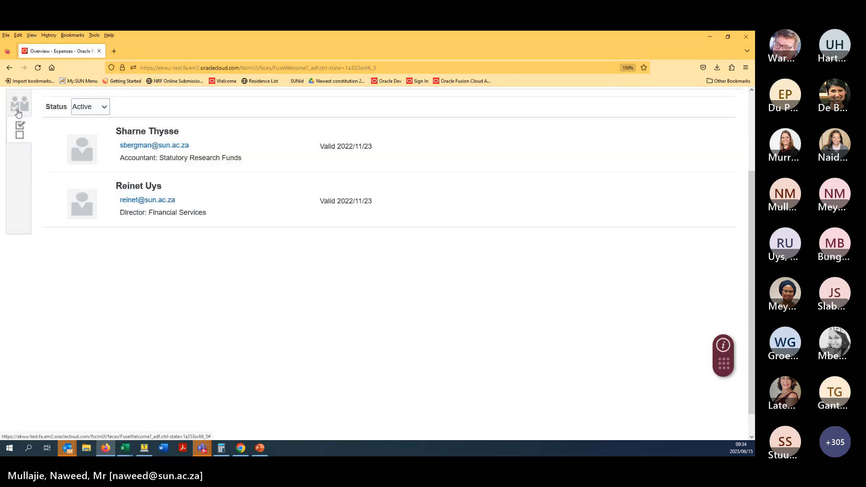
pyautogui.click(19, 115)
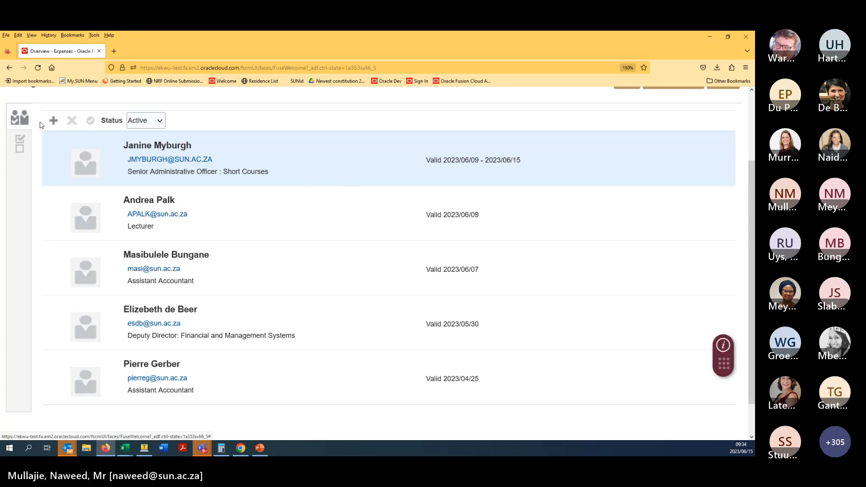
pyautogui.click(26, 149)
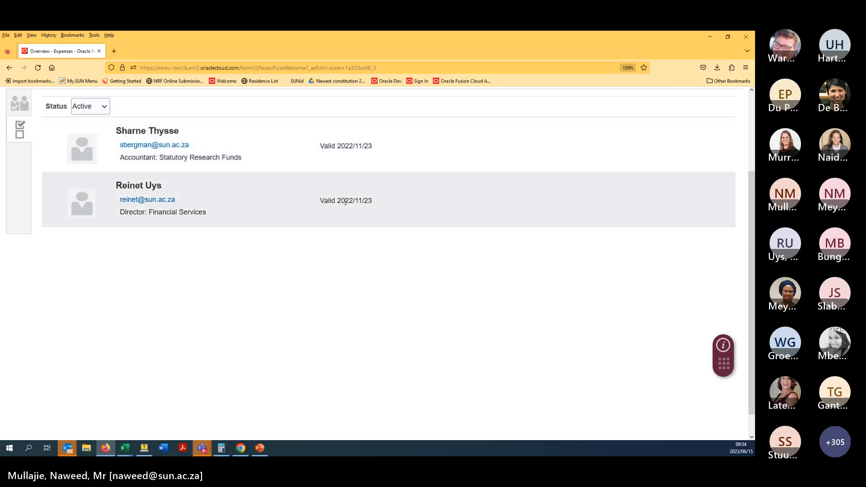
pyautogui.click(104, 108)
pyautogui.click(95, 148)
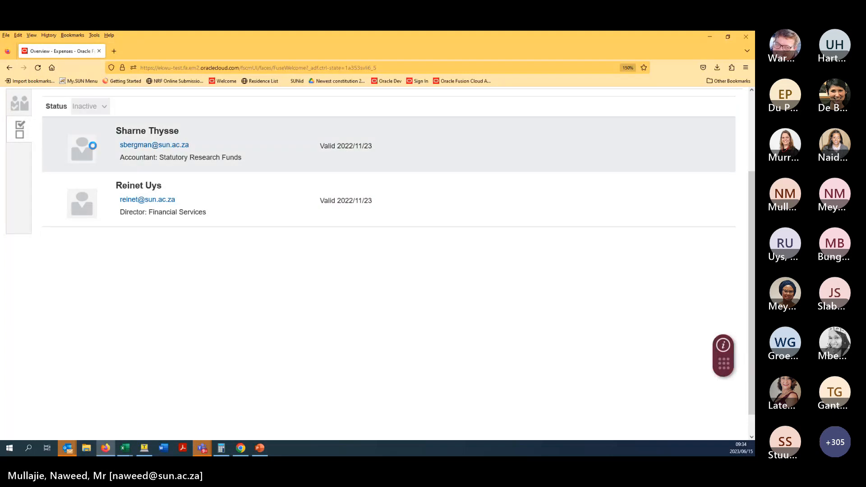
pyautogui.click(100, 112)
pyautogui.click(89, 135)
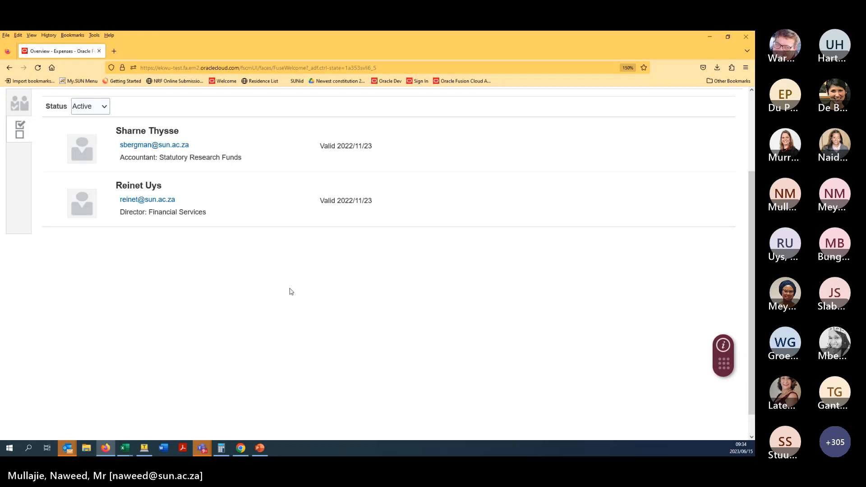
pyautogui.scroll(3, 289, 270)
# - Back in your own delegates, add a new delegate row and enter the colleague's username as Person
pyautogui.click(24, 217)
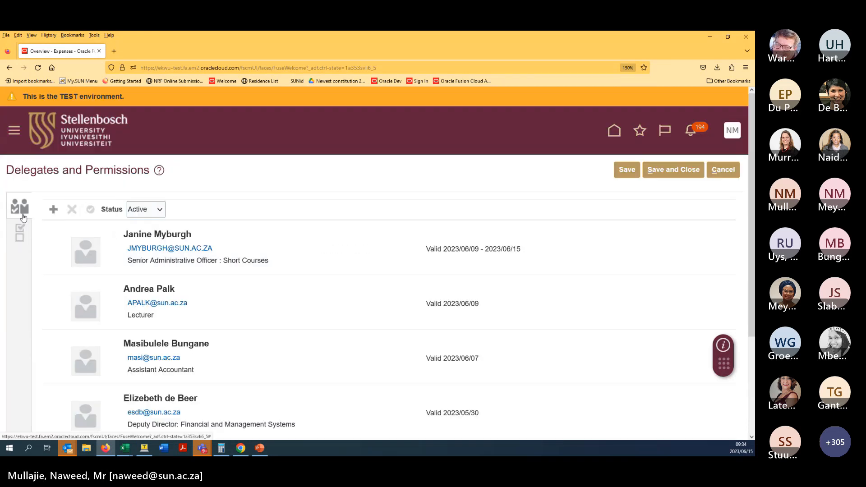
pyautogui.click(60, 209)
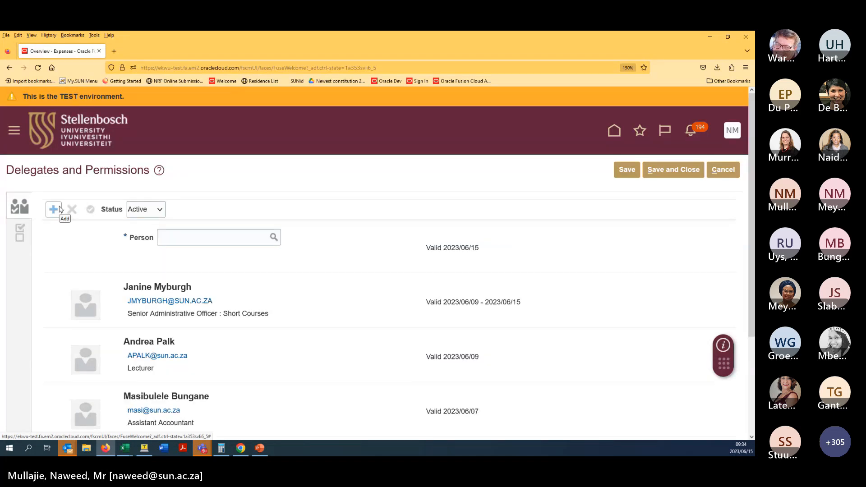
pyautogui.click(195, 236)
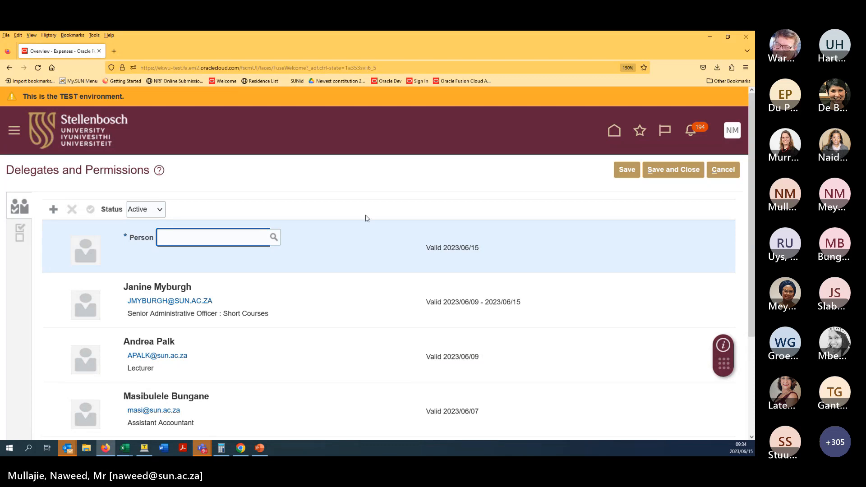
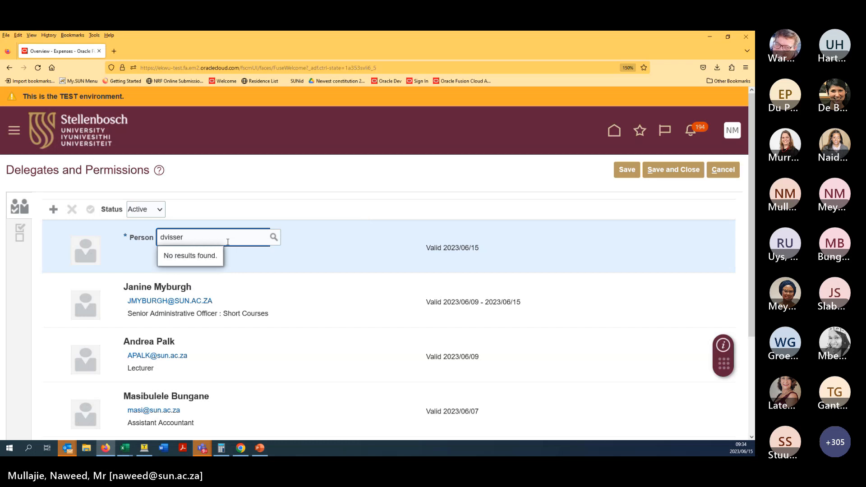
pyautogui.click(273, 239)
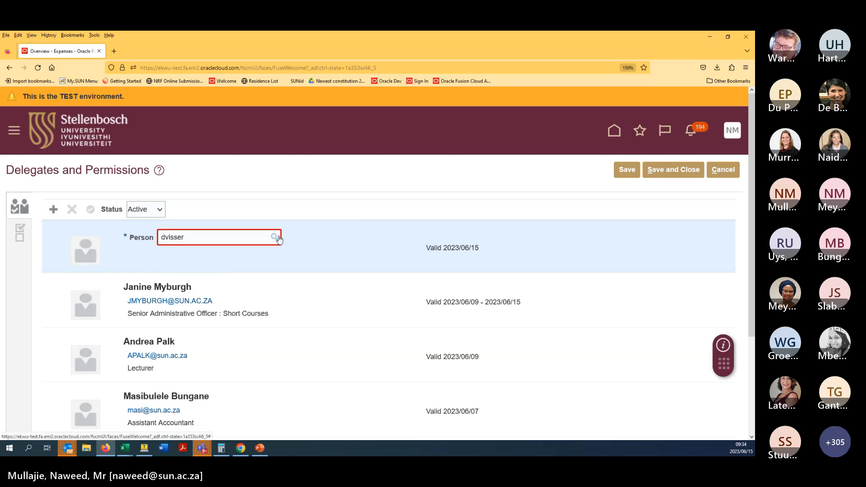
# - In Search and Select: Person, look up the colleague by partial, then full, e-mail address
pyautogui.click(273, 238)
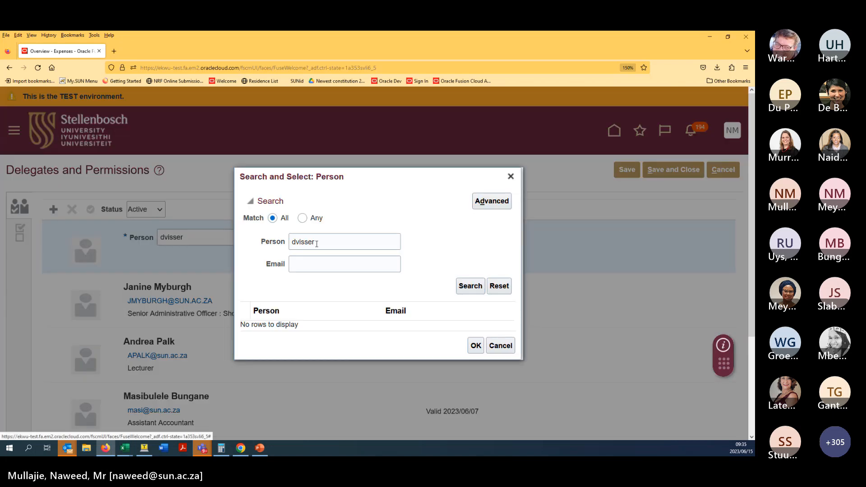
pyautogui.doubleClick(317, 244)
pyautogui.press('BackSpace')
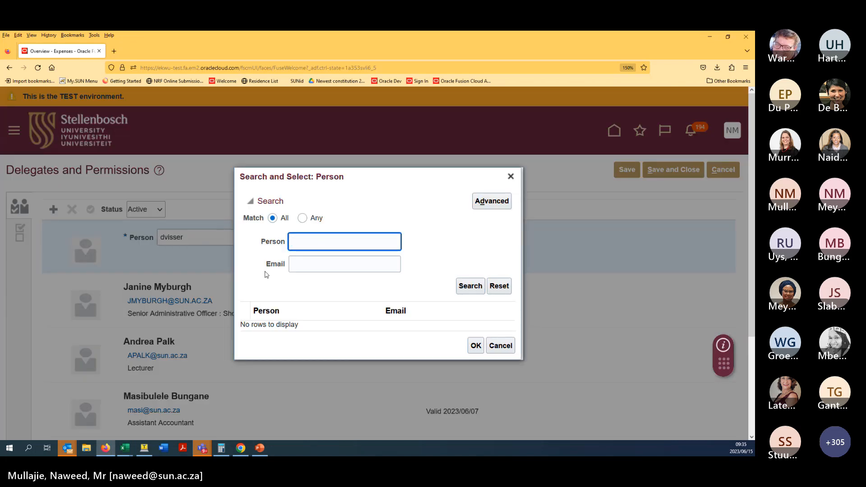
pyautogui.click(305, 265)
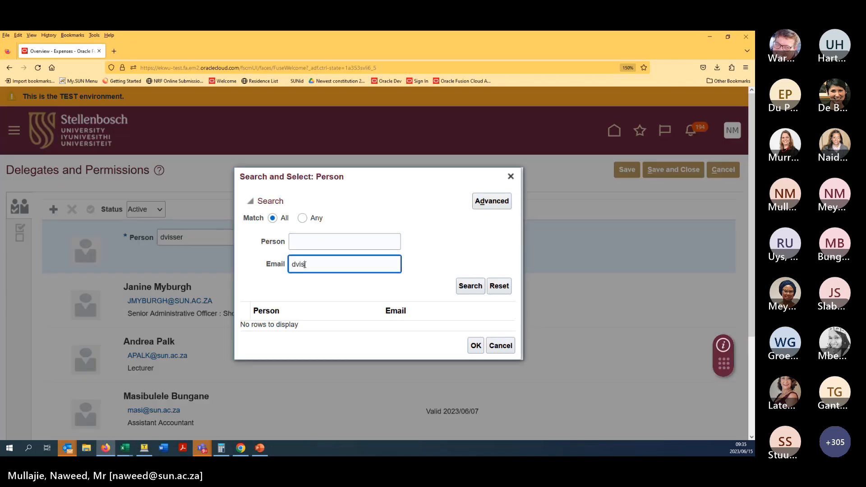
pyautogui.click(470, 286)
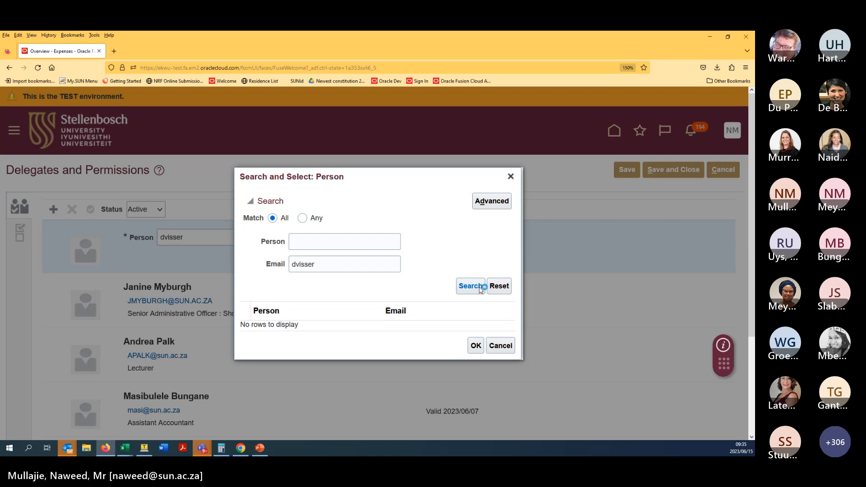
pyautogui.click(373, 264)
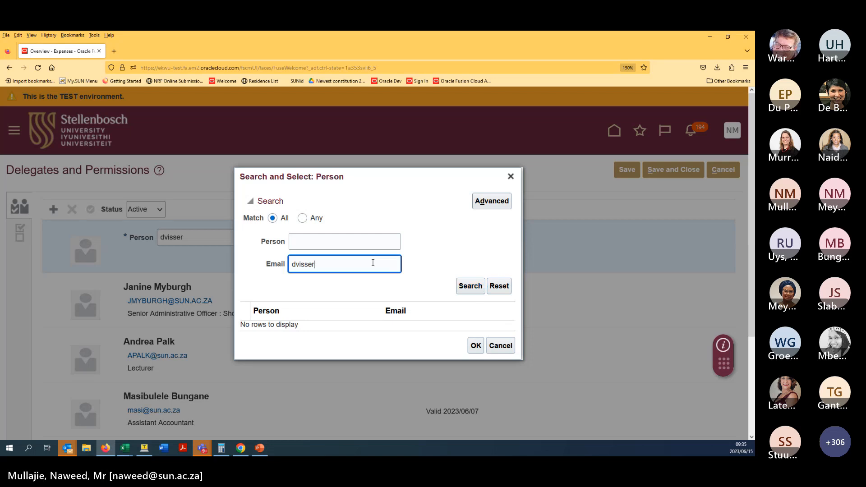
pyautogui.write('@sun.ac.za')
pyautogui.click(477, 291)
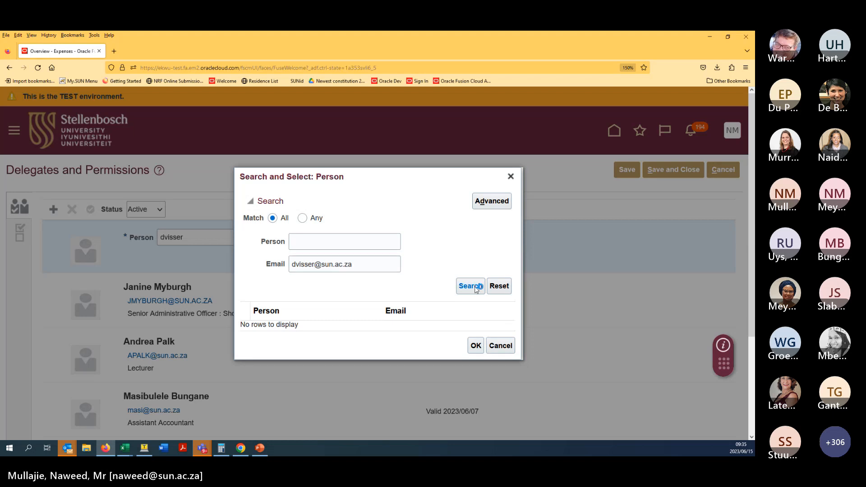
# - Search for the colleague by surname instead
pyautogui.tripleClick(361, 264)
pyautogui.press('BackSpace')
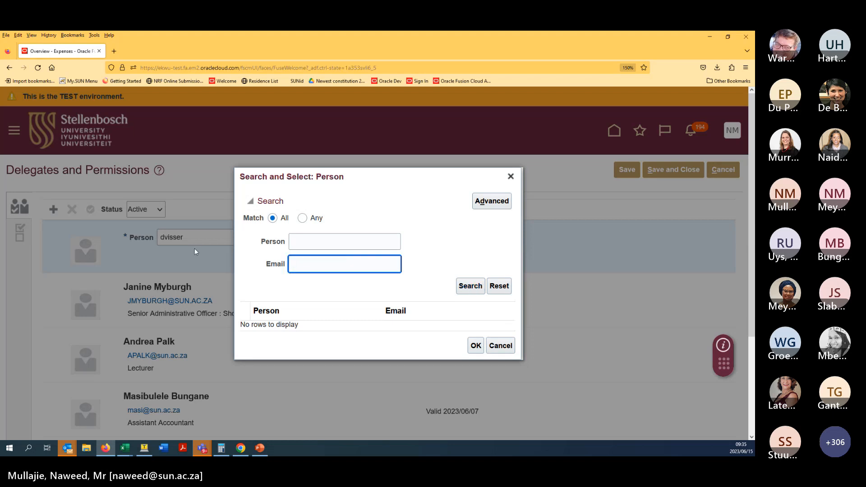
pyautogui.click(296, 241)
pyautogui.write('swart')
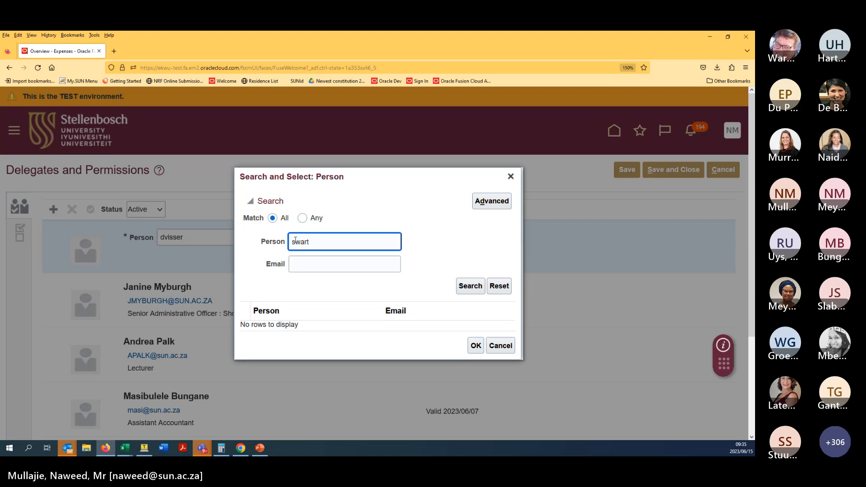
pyautogui.click(463, 289)
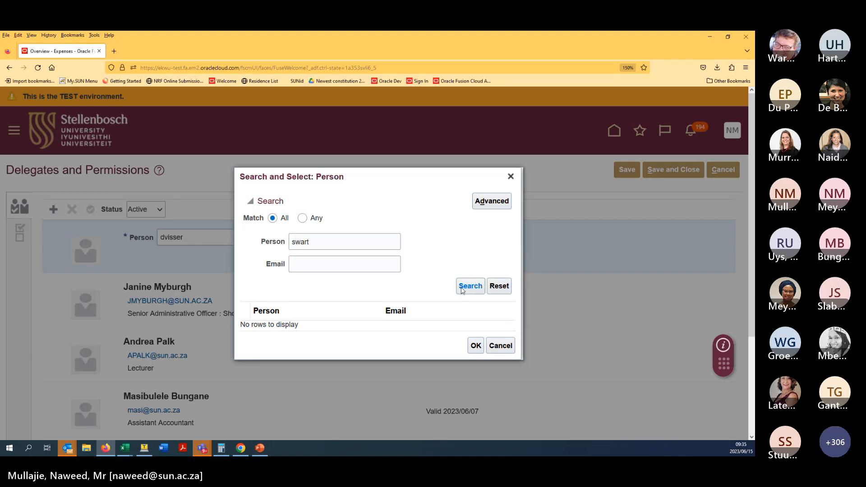
# - Search by a different partial e-mail, pick the matching person and confirm with OK
pyautogui.doubleClick(343, 244)
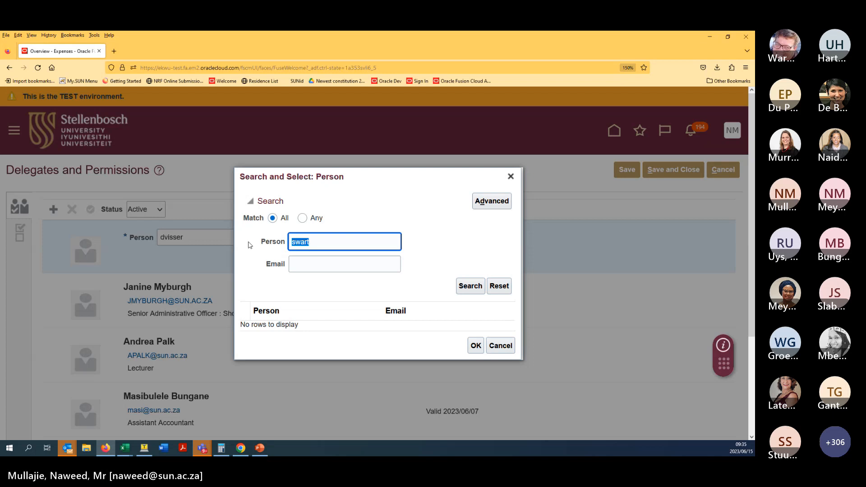
pyautogui.press('BackSpace')
pyautogui.click(364, 269)
pyautogui.write('a')
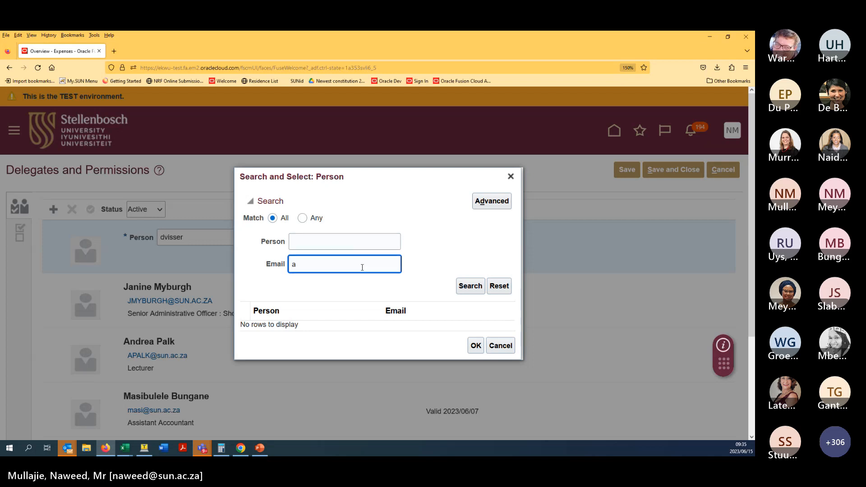
pyautogui.write('nnemi')
pyautogui.click(461, 287)
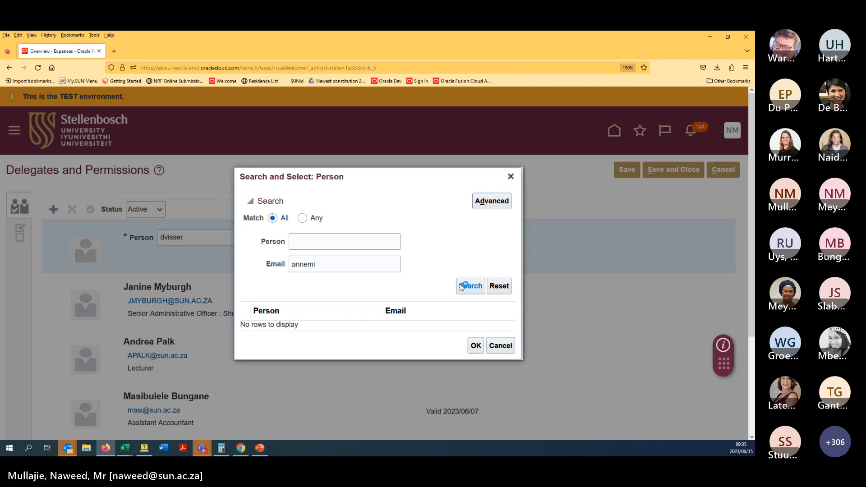
pyautogui.click(458, 329)
pyautogui.click(476, 356)
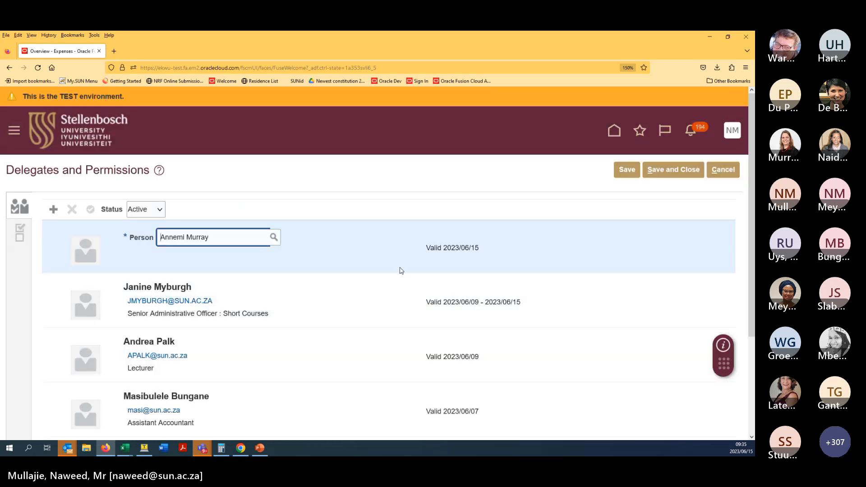
# - Commit the new delegate row, Save, then Save and Close back to Travel and Expenses
pyautogui.click(368, 296)
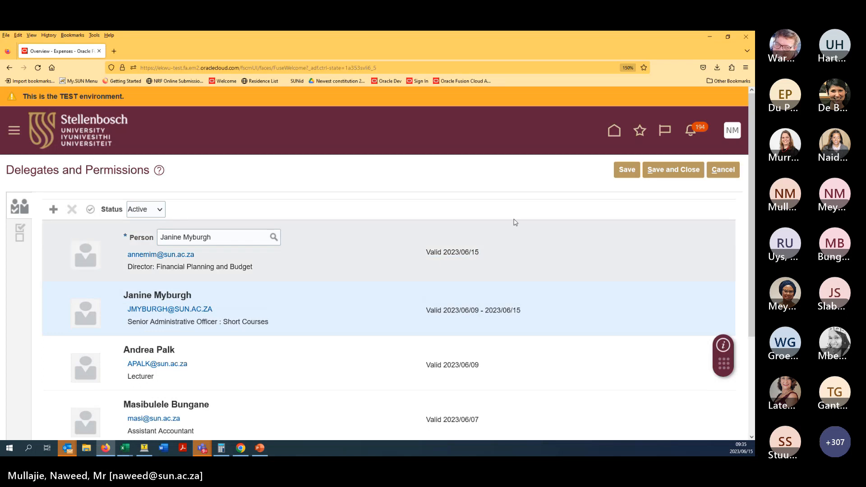
pyautogui.click(629, 171)
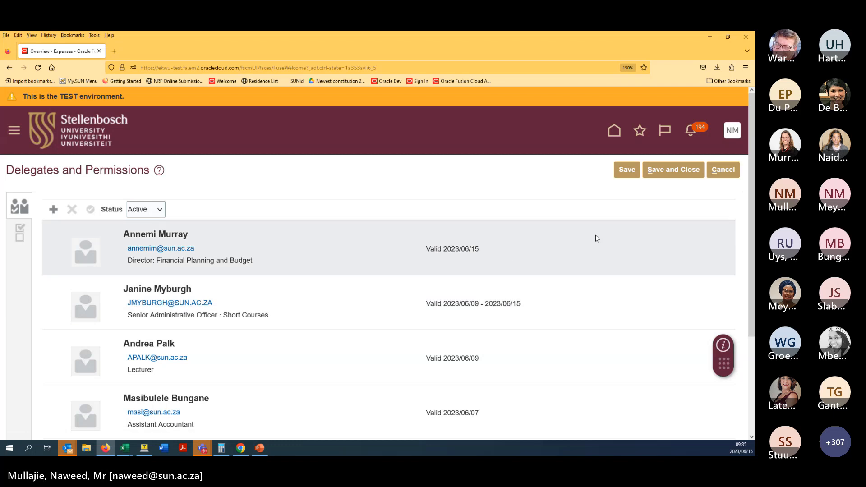
pyautogui.click(698, 174)
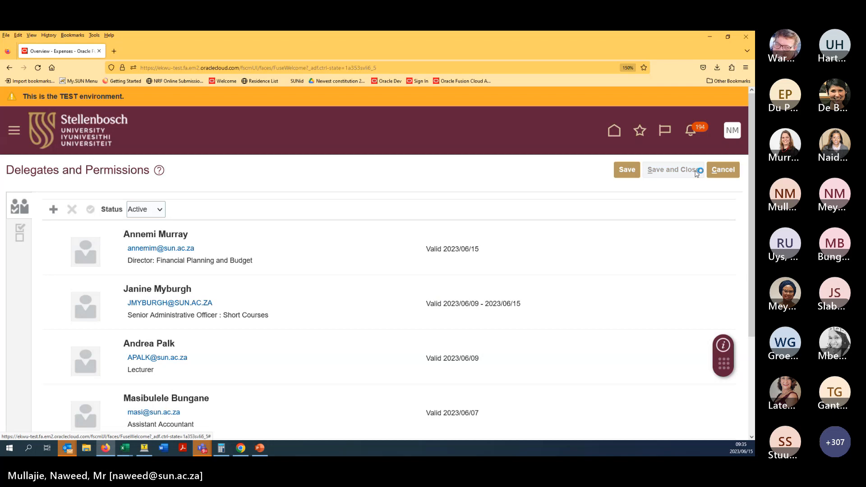
pyautogui.scroll(-3, 494, 255)
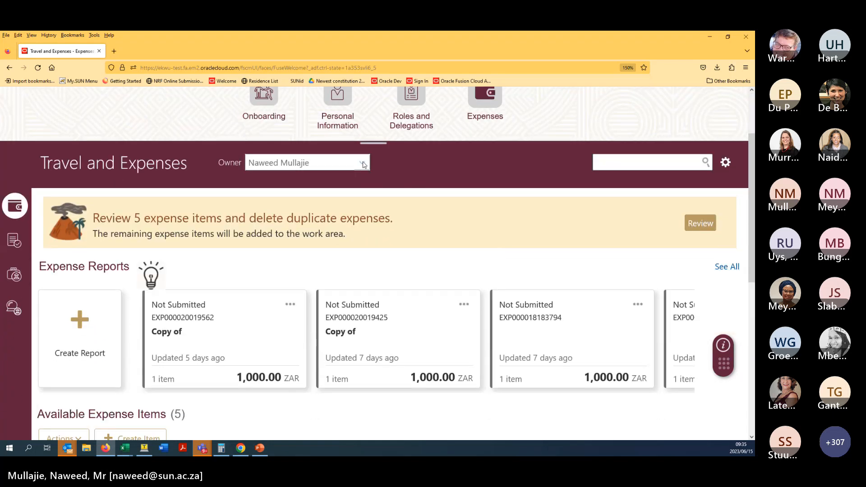
# - Switch the Owner dropdown to the other colleague to show their 'Test' expense report
pyautogui.click(363, 165)
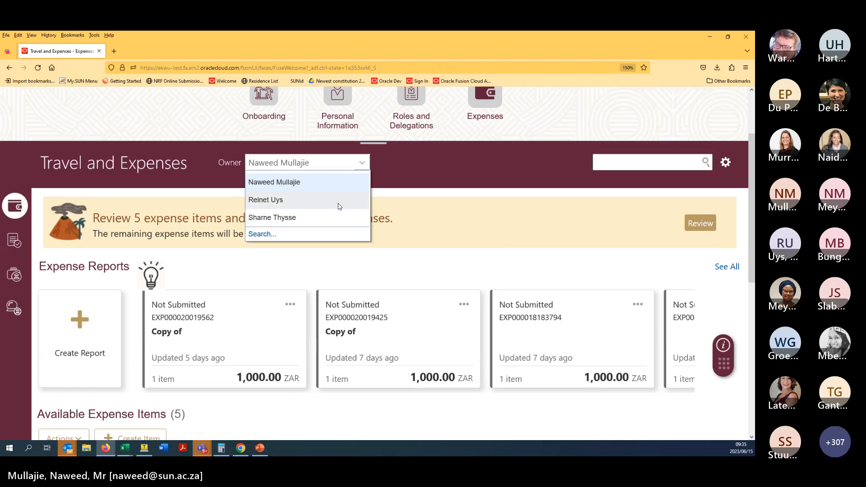
pyautogui.click(418, 191)
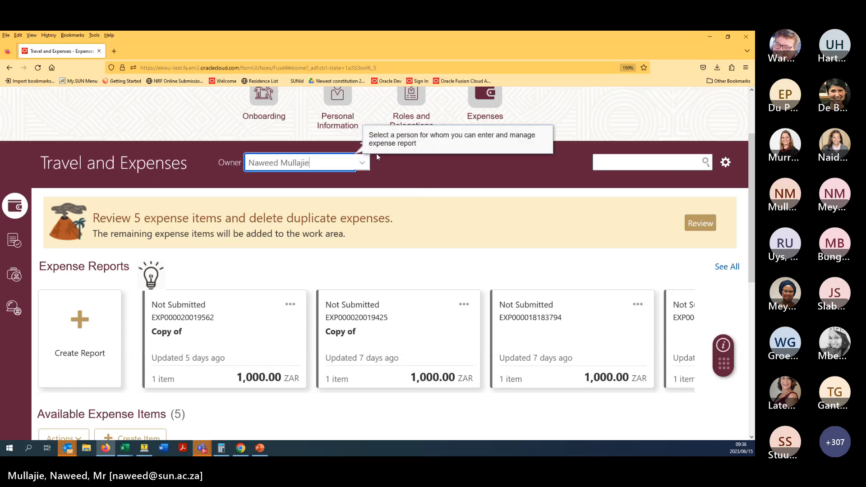
pyautogui.click(362, 163)
pyautogui.click(323, 200)
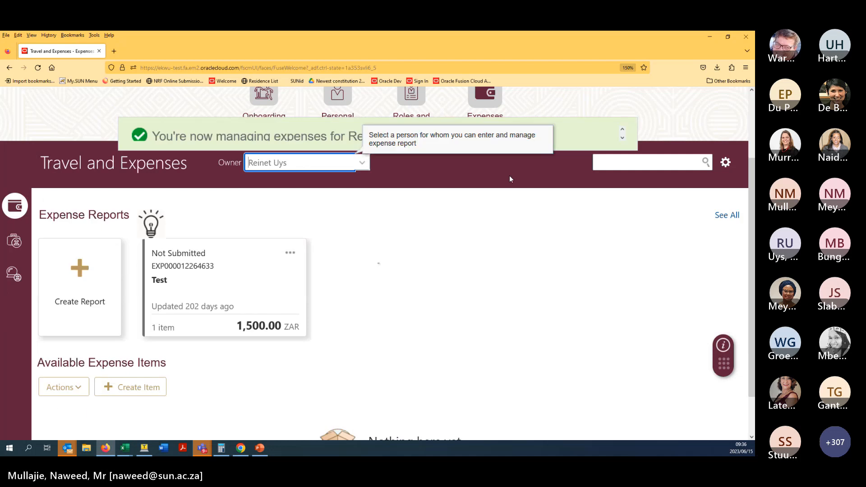
pyautogui.scroll(2, 510, 179)
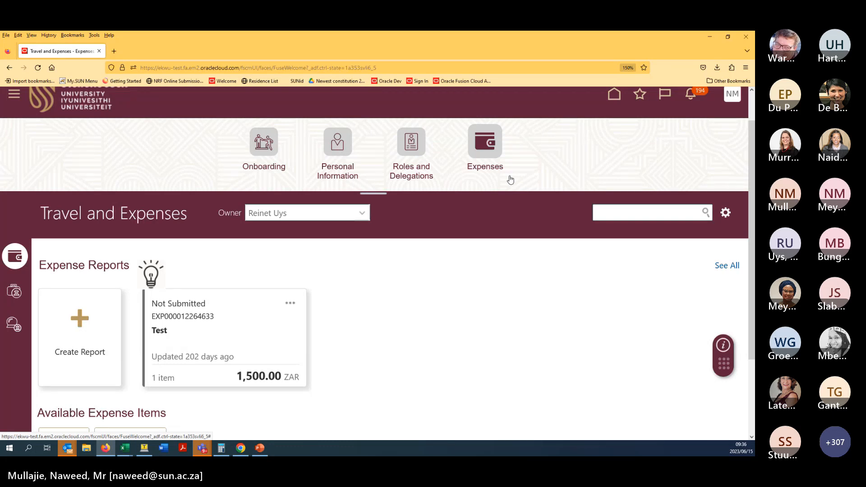
# - Browse the colleague's Cash Advances and Authorizations, then return to Expense Reports
pyautogui.click(364, 213)
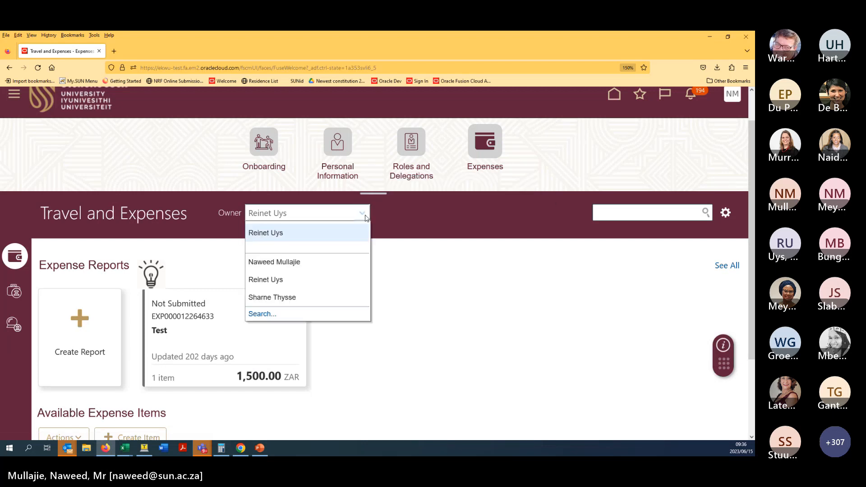
pyautogui.click(397, 264)
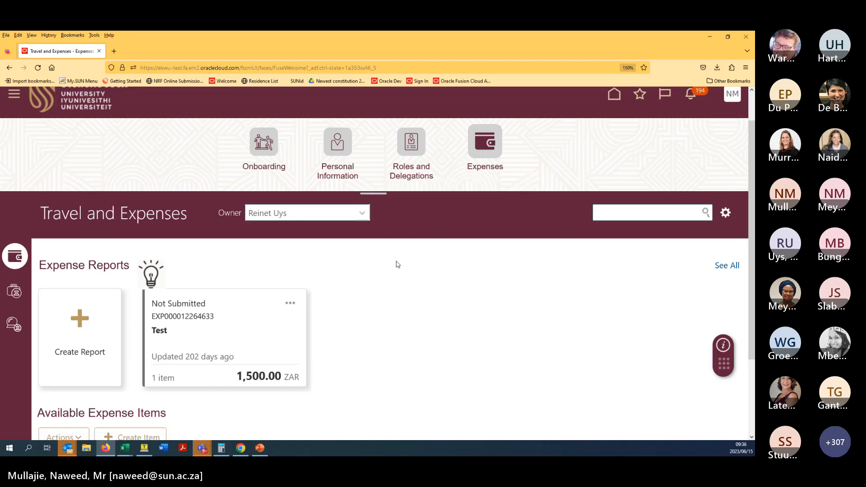
pyautogui.click(15, 324)
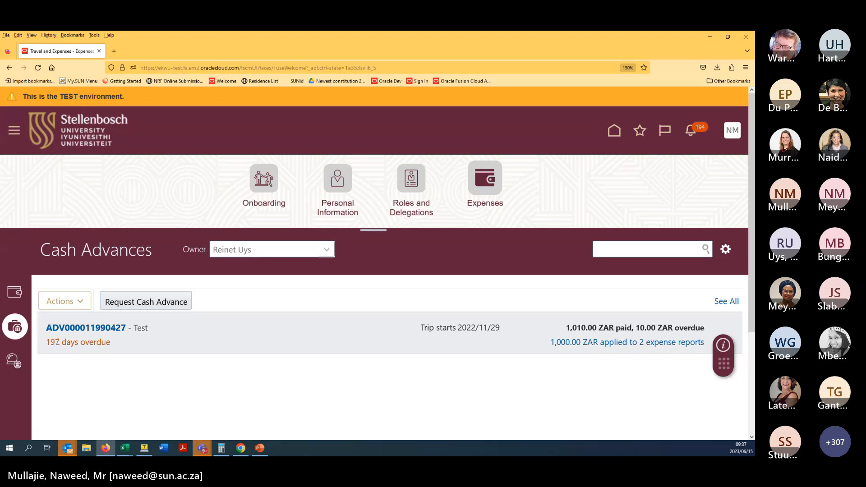
pyautogui.click(11, 354)
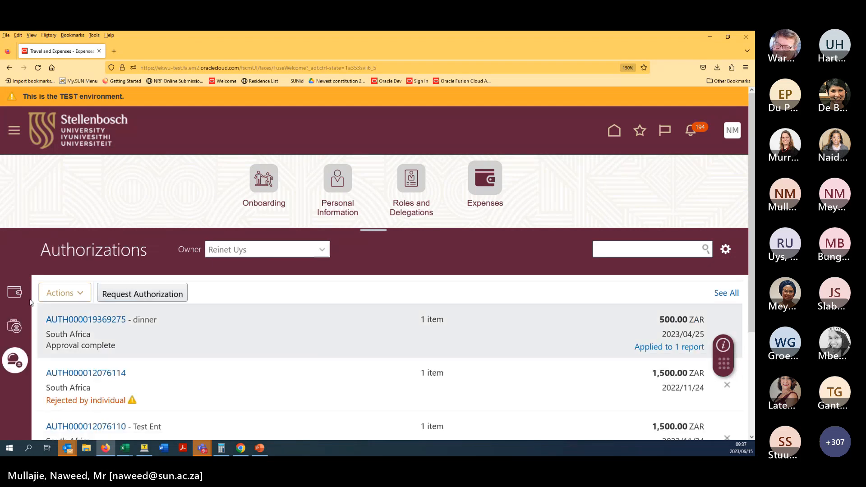
pyautogui.click(19, 293)
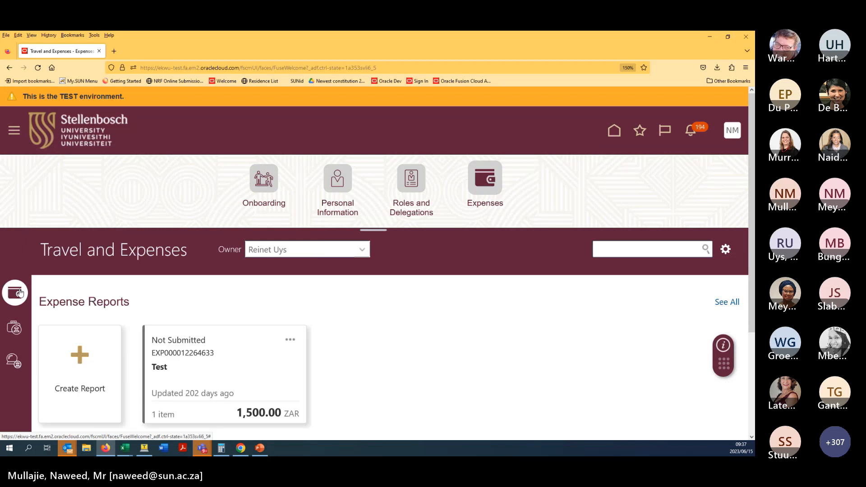
# - Set the Owner back to yourself to manage your own expense reports
pyautogui.scroll(-2, 343, 363)
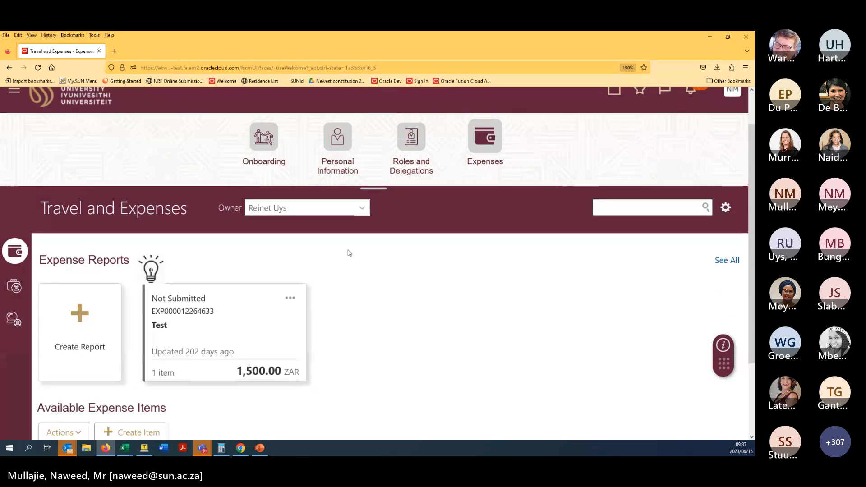
pyautogui.click(362, 209)
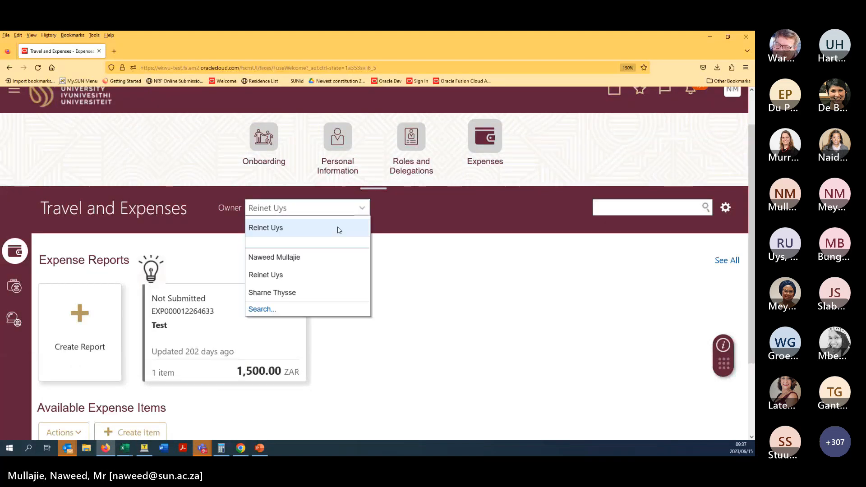
pyautogui.click(275, 258)
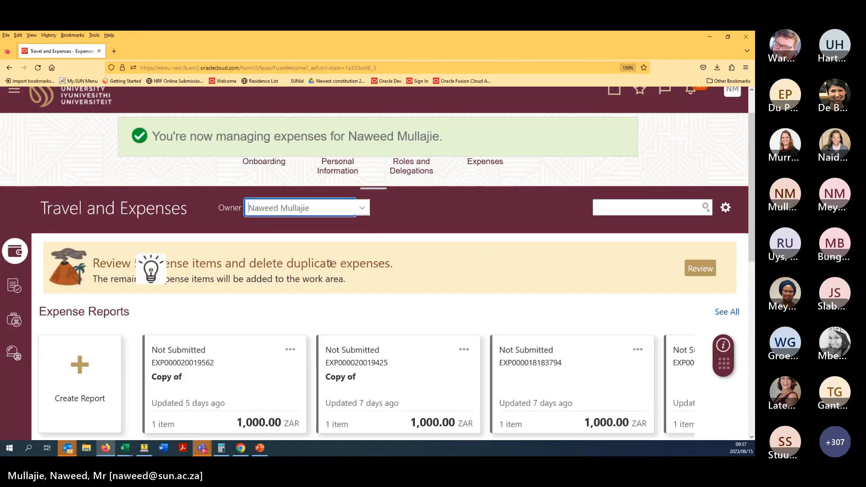
pyautogui.middleClick(309, 303)
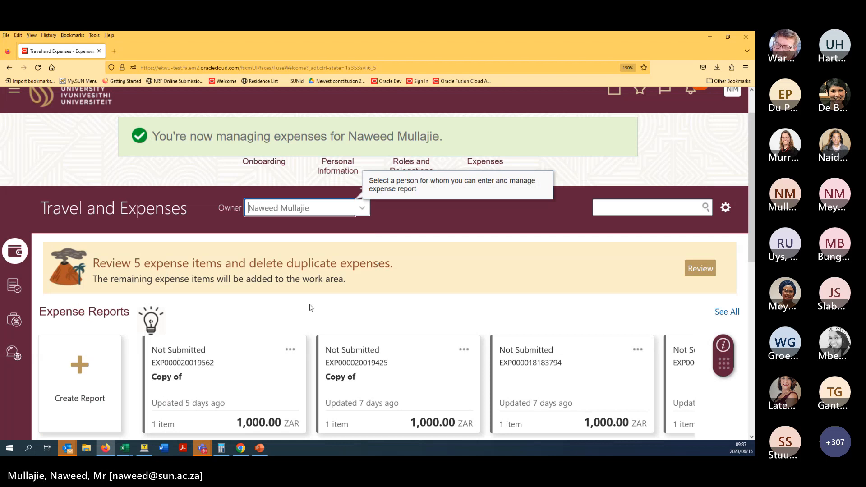
pyautogui.scroll(3, 309, 326)
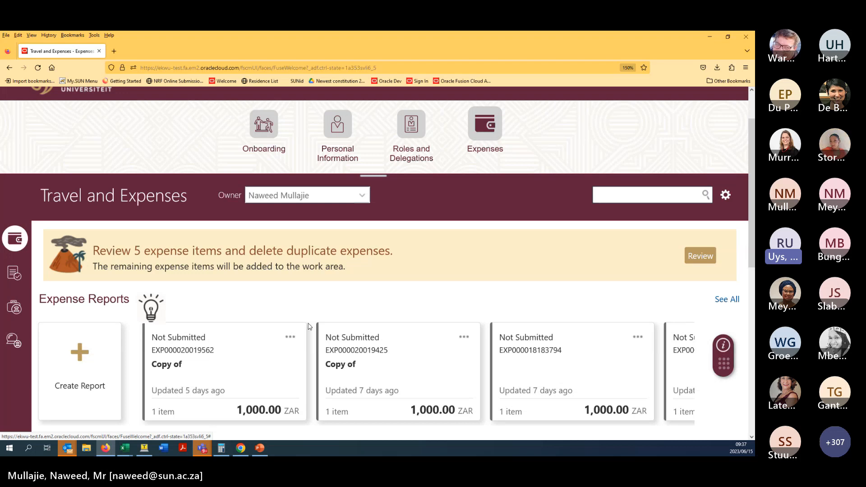
pyautogui.middleClick(310, 301)
pyautogui.click(310, 316)
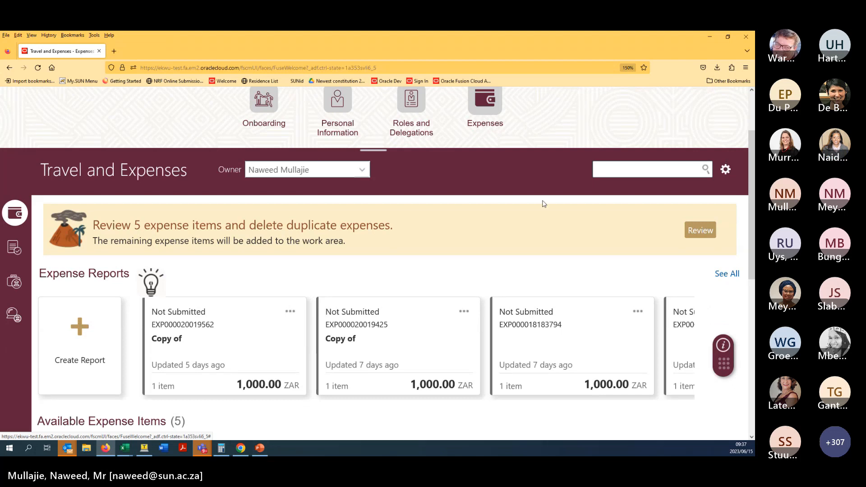
pyautogui.middleClick(517, 248)
pyautogui.scroll(3, 517, 248)
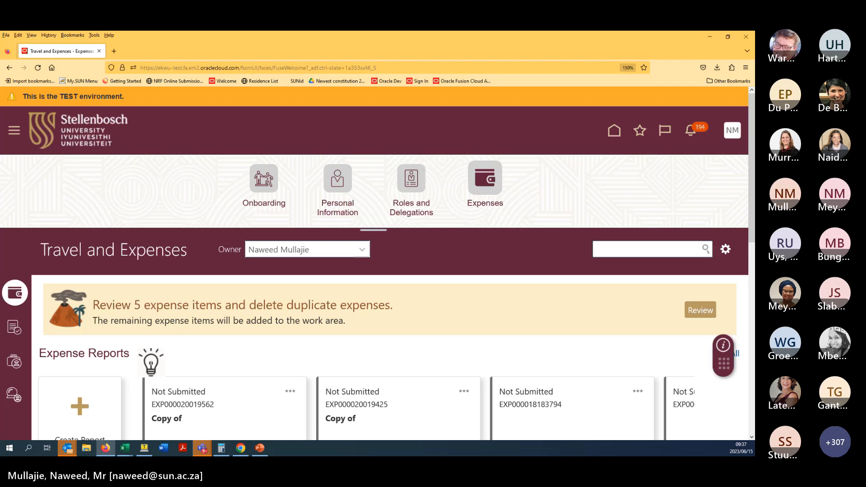
pyautogui.click(726, 249)
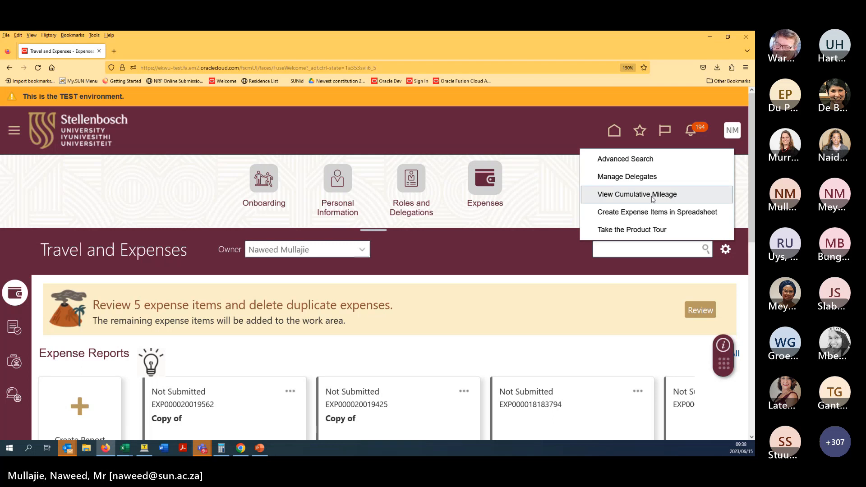
pyautogui.click(511, 273)
pyautogui.scroll(-3, 506, 278)
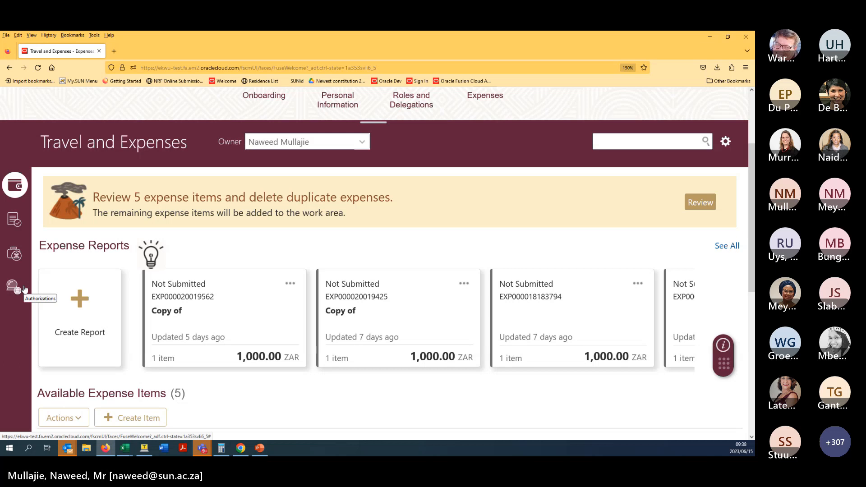
# - Open Authorizations, scroll through the saved and approved requests, then return to the top
pyautogui.click(14, 286)
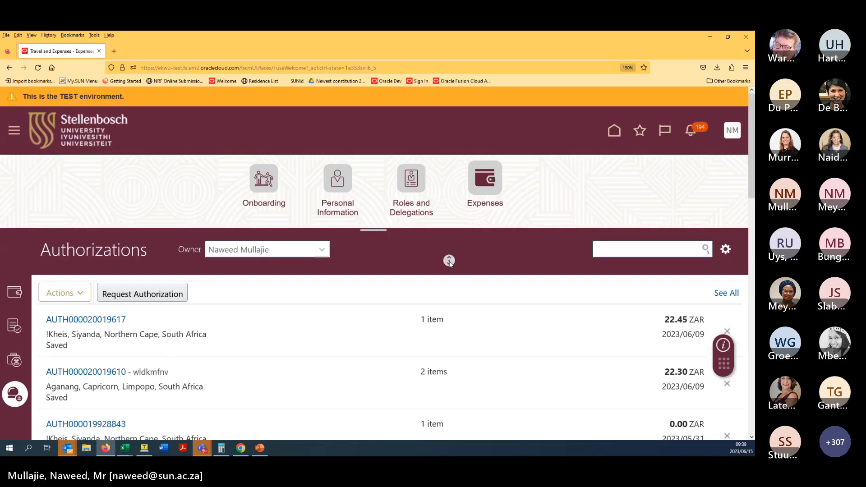
pyautogui.scroll(-2, 450, 263)
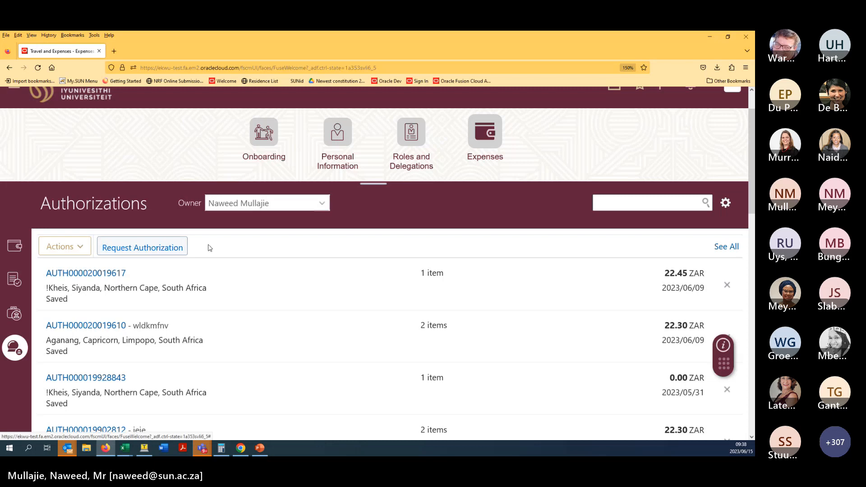
pyautogui.scroll(-2, 237, 265)
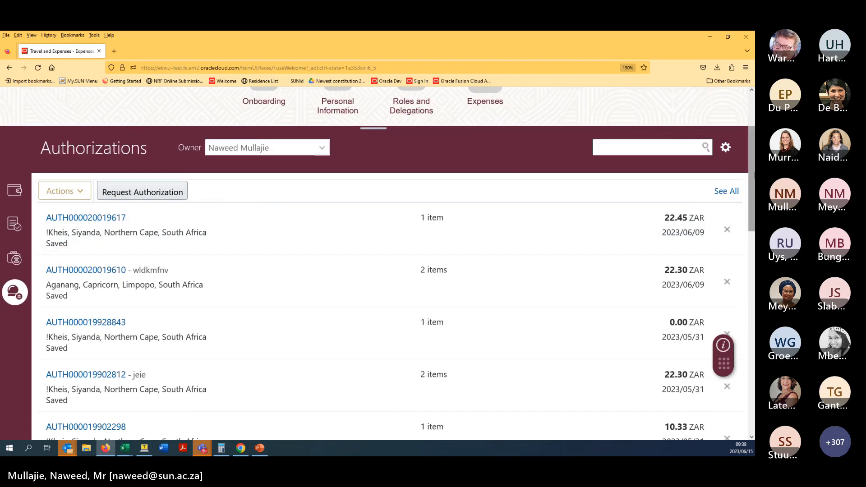
pyautogui.scroll(-3, 747, 202)
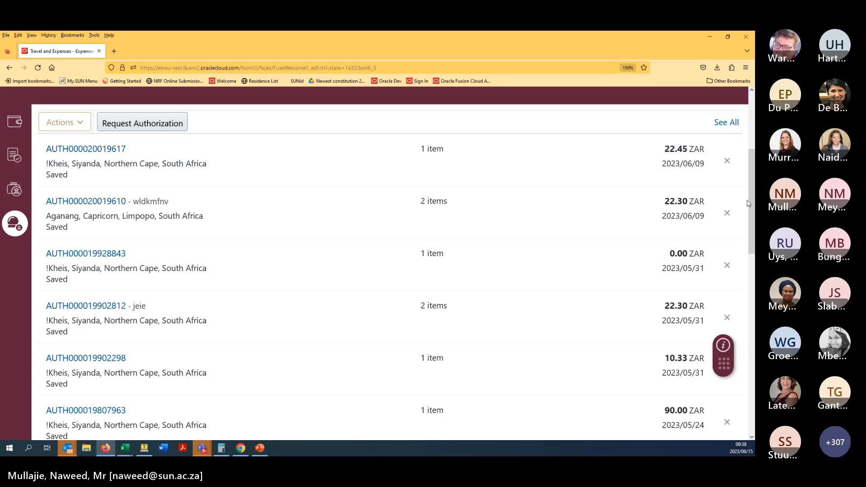
pyautogui.scroll(-3, 752, 245)
pyautogui.moveTo(751, 250); pyautogui.dragTo(740, 276)
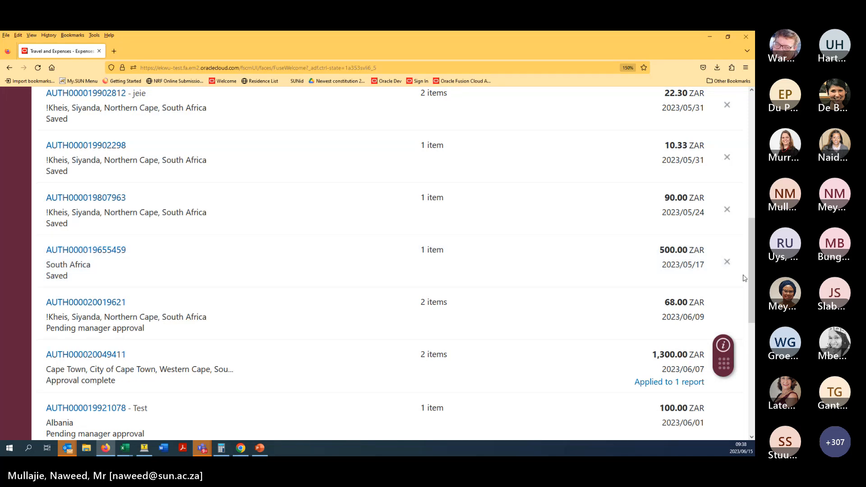
pyautogui.scroll(10, 751, 278)
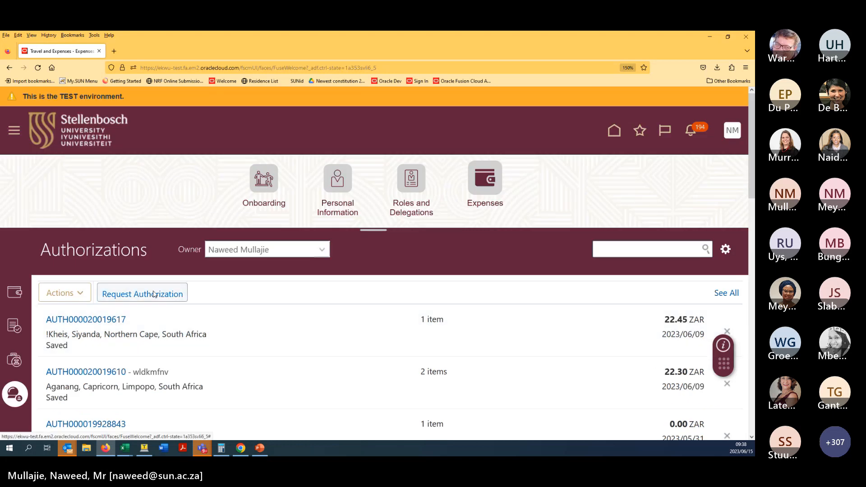
# - Start a new authorization request with purpose 'OCF Demo Morning 16/06/2023'
pyautogui.click(154, 294)
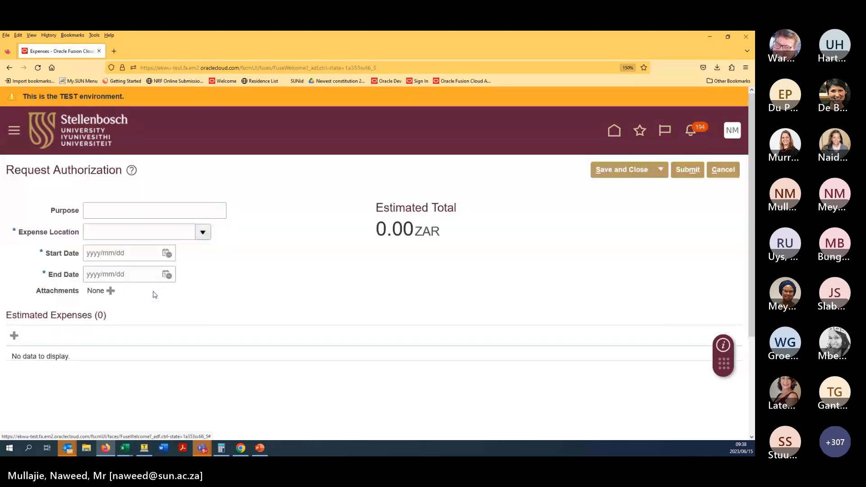
pyautogui.click(157, 211)
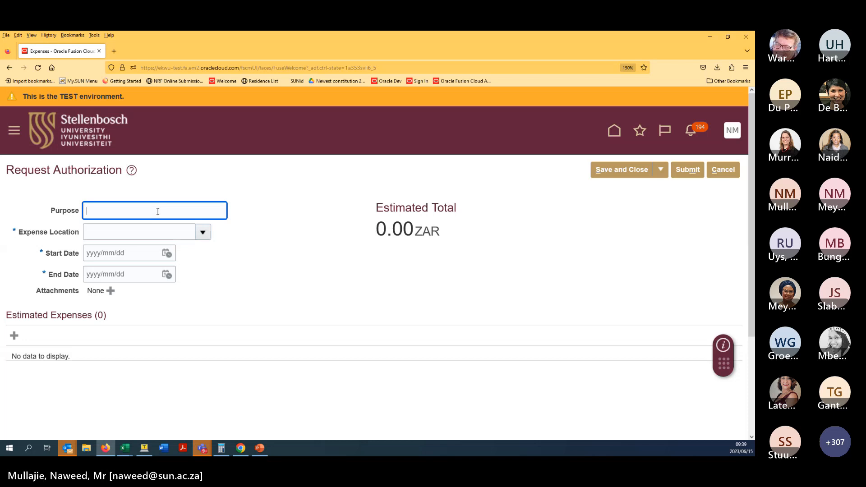
pyautogui.write('OCF Demo Morning 16/06/2023')
# - Set the Expense Location to Stellenbosch, Western Cape, South Africa
pyautogui.click(158, 225)
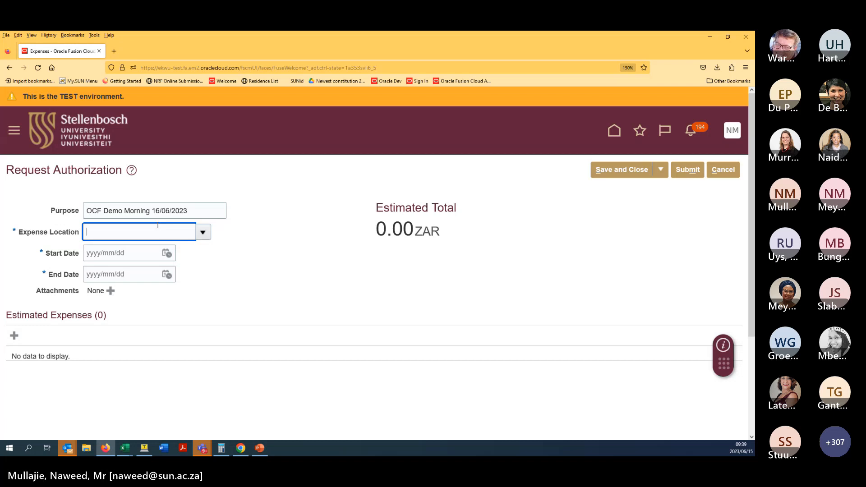
pyautogui.write('south')
pyautogui.click(146, 250)
pyautogui.write('stellenb')
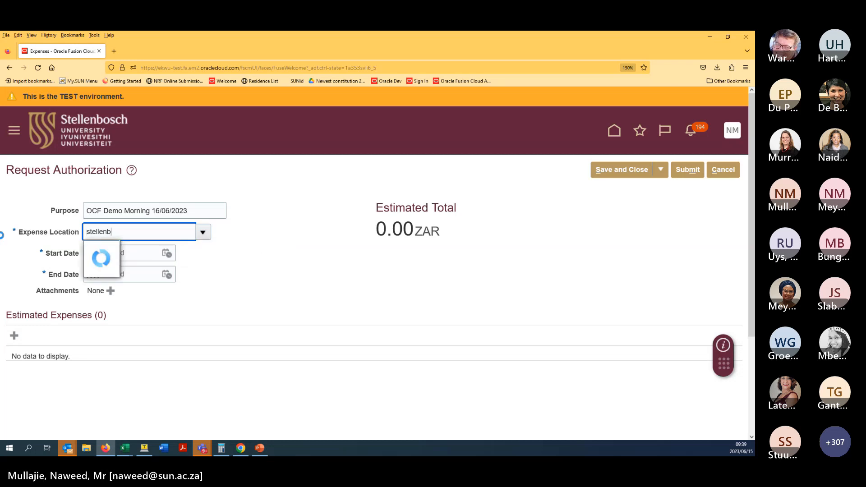
pyautogui.click(108, 246)
pyautogui.click(123, 256)
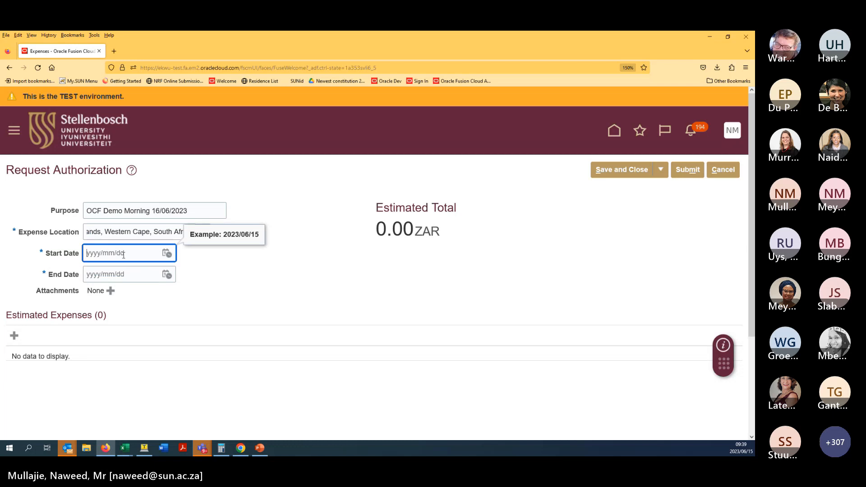
# - Set both Start Date and End Date to 2023/06/15 using the calendar
pyautogui.click(167, 254)
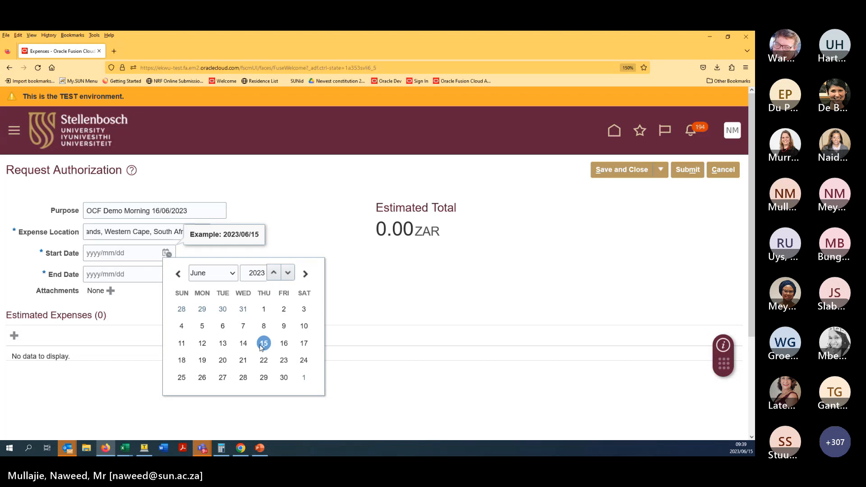
pyautogui.click(263, 344)
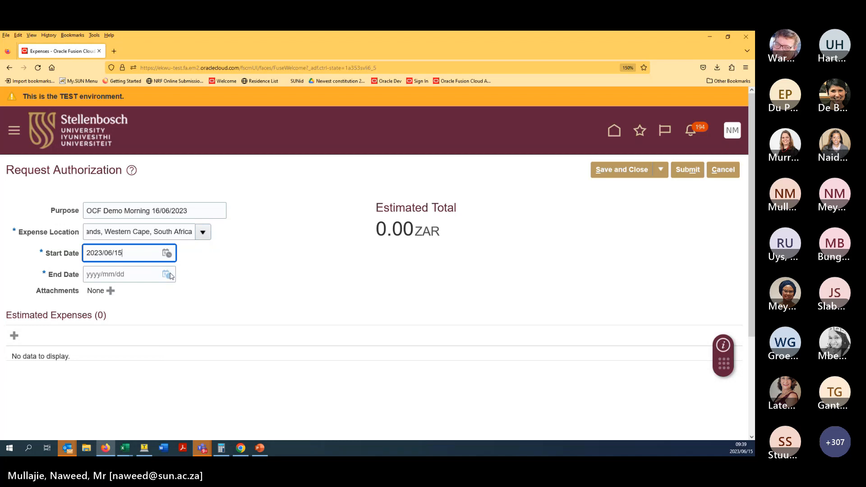
pyautogui.click(169, 274)
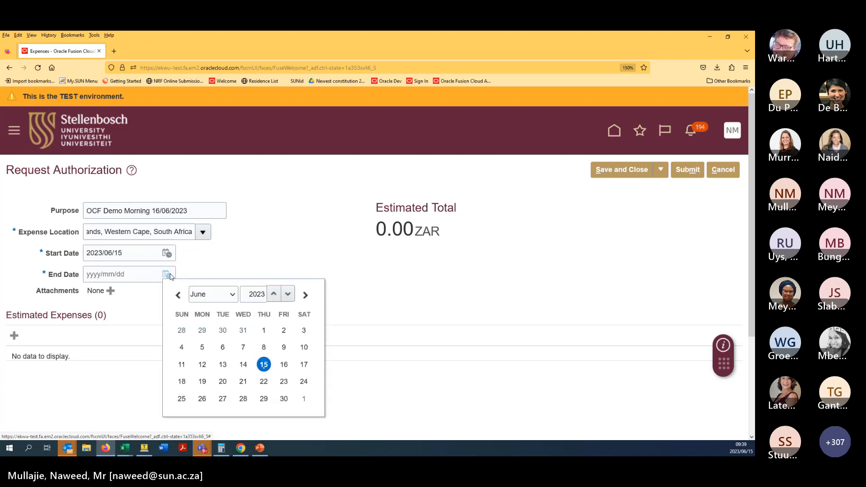
pyautogui.click(264, 364)
pyautogui.click(315, 305)
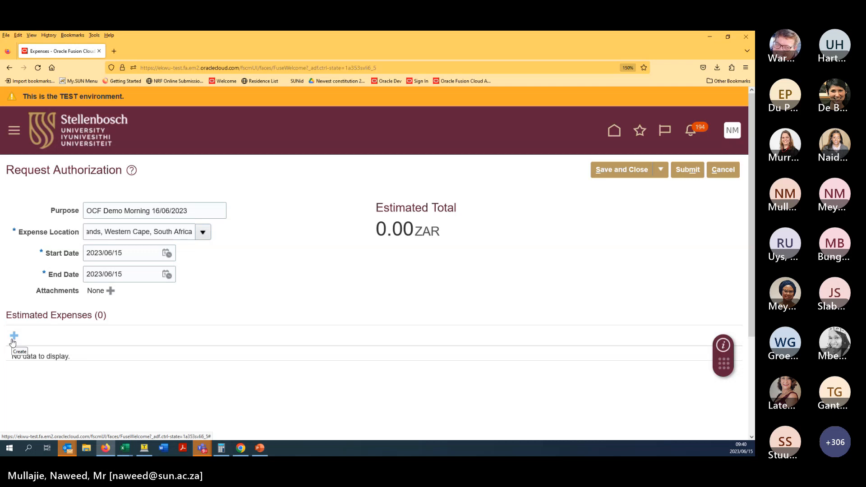
# - Add an estimated expense, keeping the US1 Expense Report Template
pyautogui.click(13, 342)
pyautogui.scroll(-2, 218, 275)
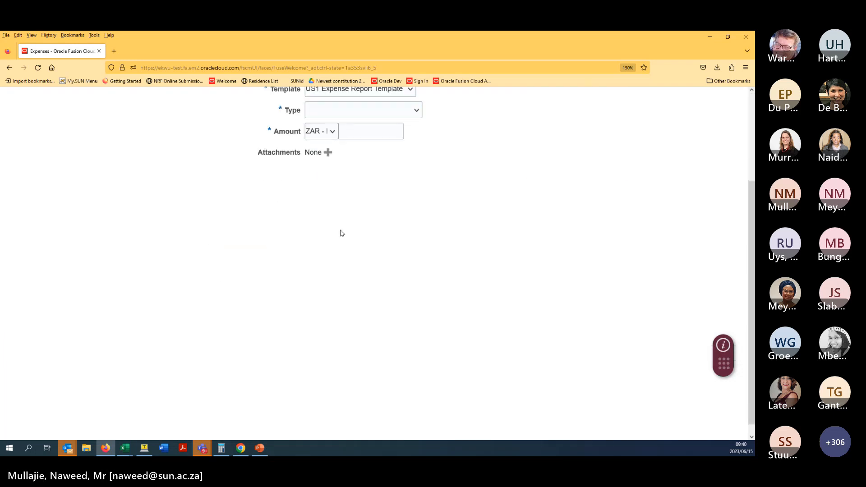
pyautogui.scroll(3, 342, 234)
pyautogui.click(399, 205)
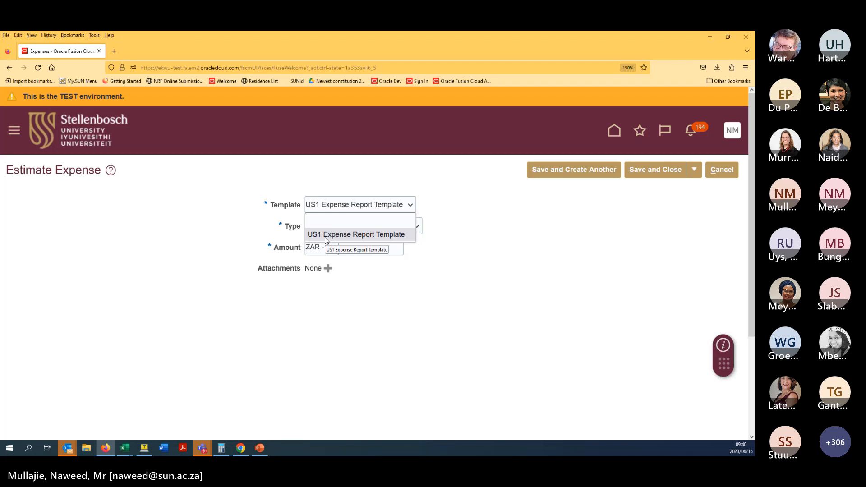
pyautogui.click(326, 235)
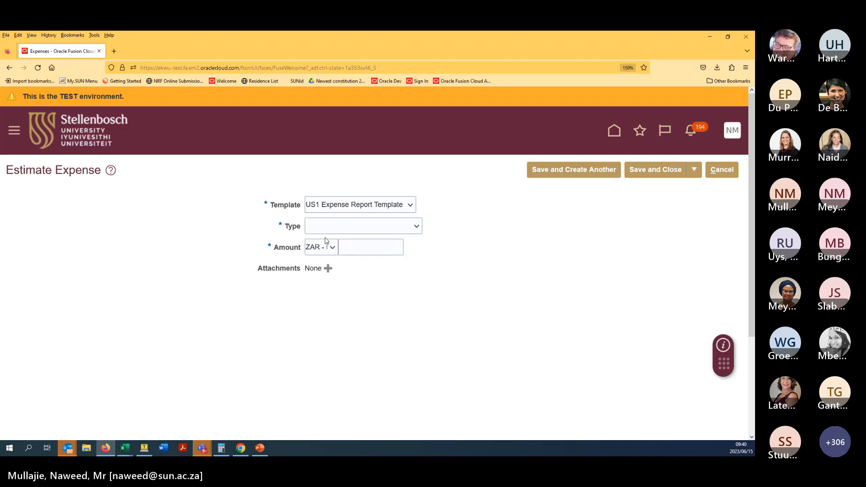
# - Open the expense Type list and review the expense categories on the training slide
pyautogui.click(414, 229)
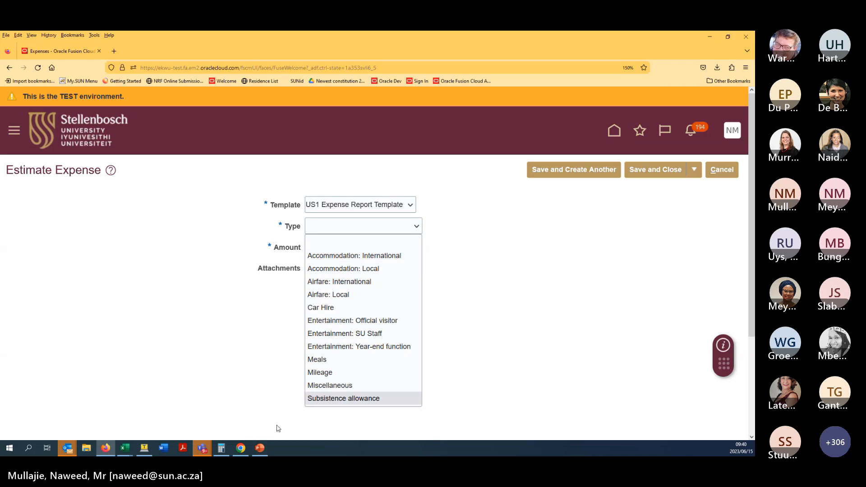
pyautogui.click(260, 448)
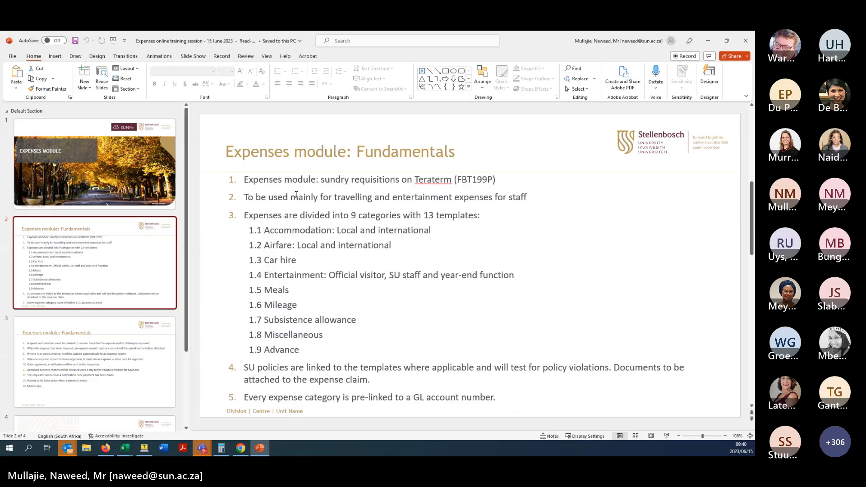
pyautogui.moveTo(254, 227); pyautogui.dragTo(336, 368)
pyautogui.click(590, 257)
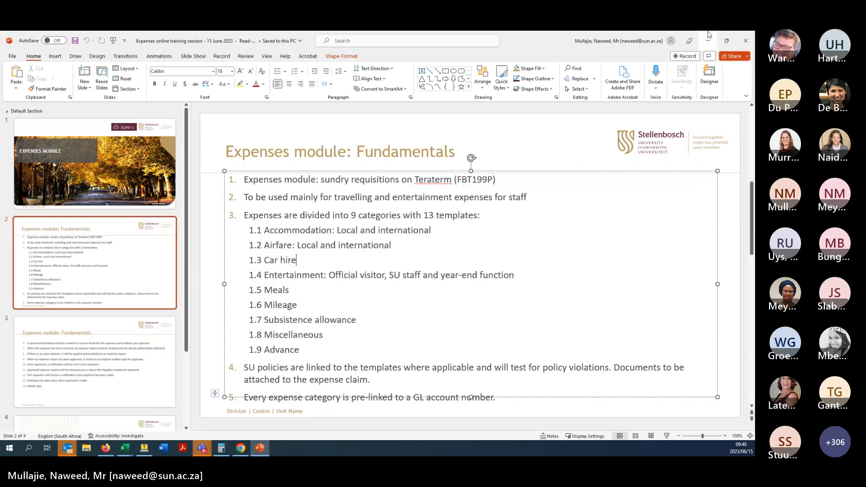
pyautogui.click(708, 40)
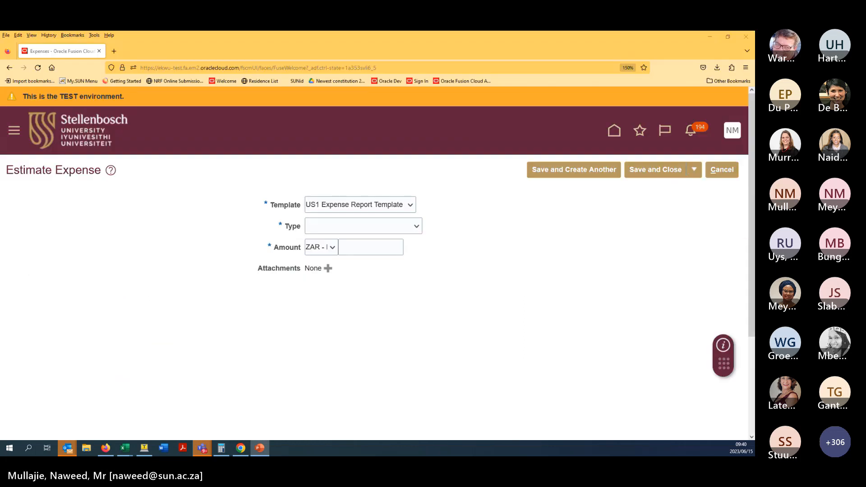
# - Choose Accommodation: Local as the expense type with an amount of 500
pyautogui.click(397, 222)
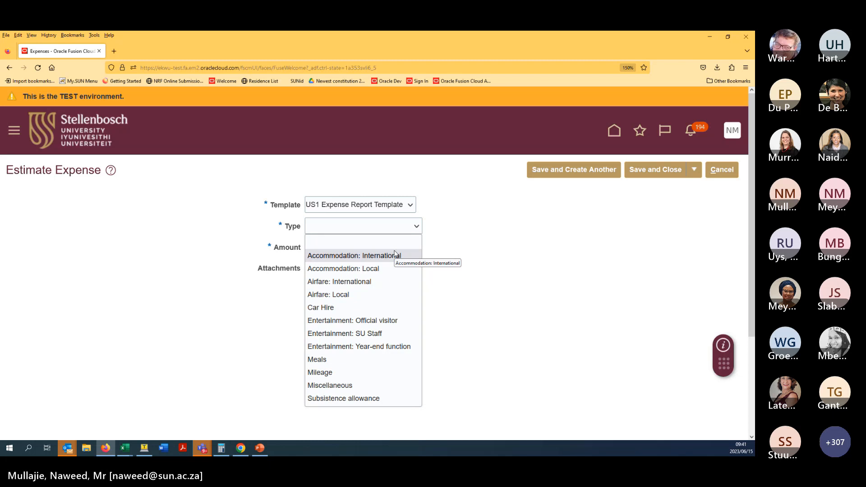
pyautogui.click(393, 269)
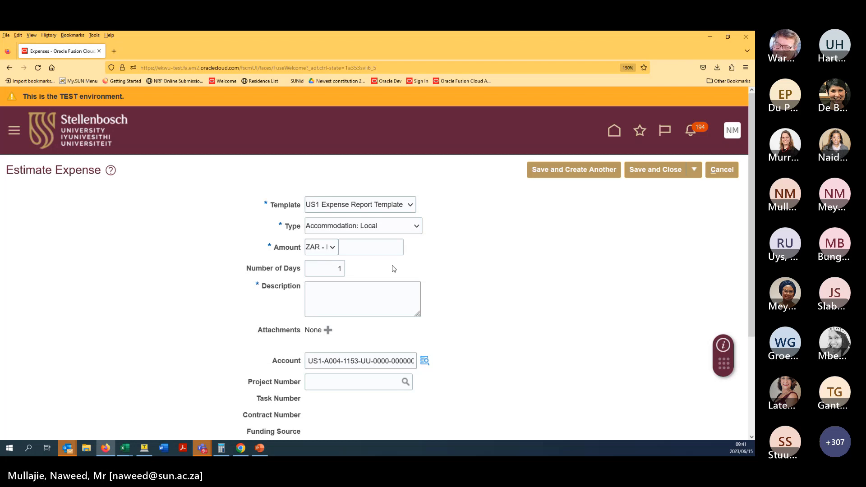
pyautogui.click(383, 245)
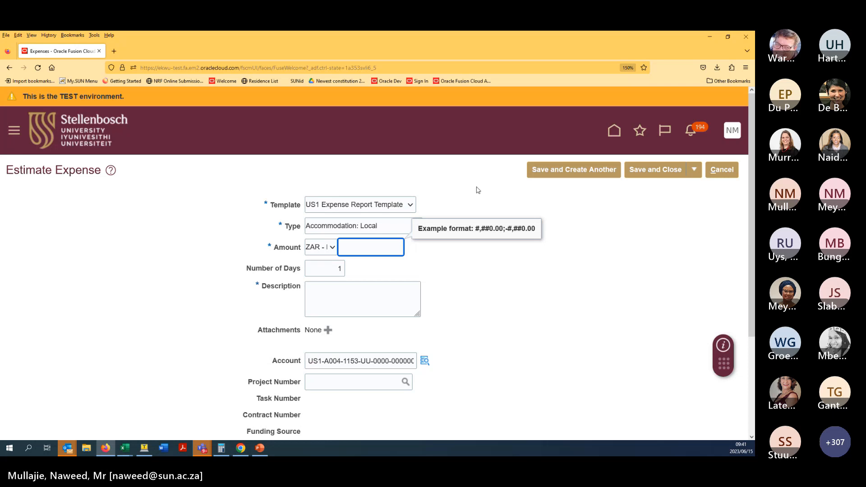
pyautogui.write('500')
# - Describe the expense as 'OCF Demo' and set Number of Days to 2
pyautogui.click(352, 299)
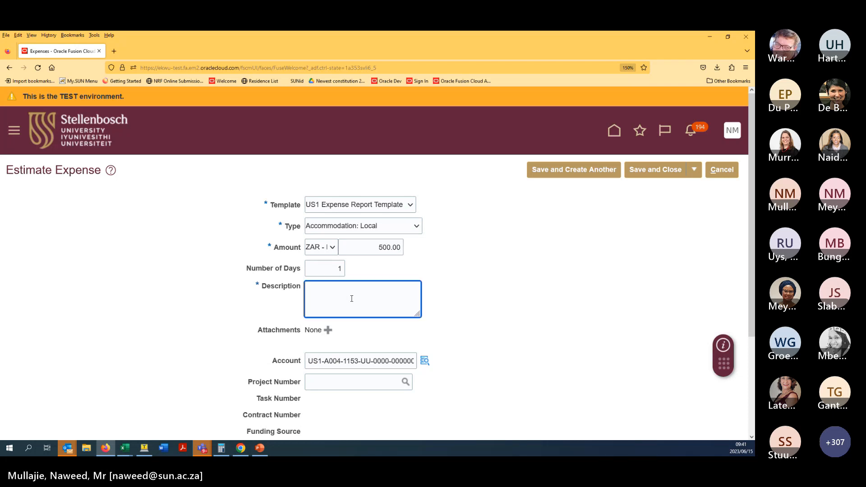
pyautogui.write('OCF Demo')
pyautogui.click(336, 267)
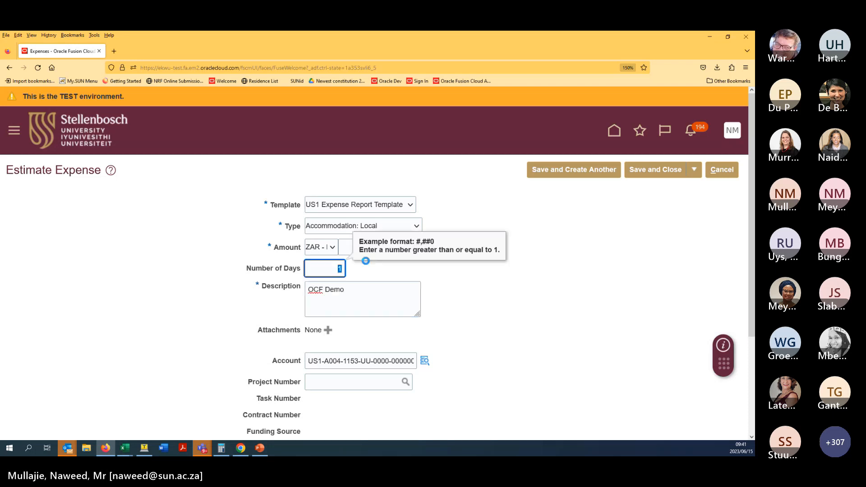
pyautogui.write('2')
pyautogui.click(464, 293)
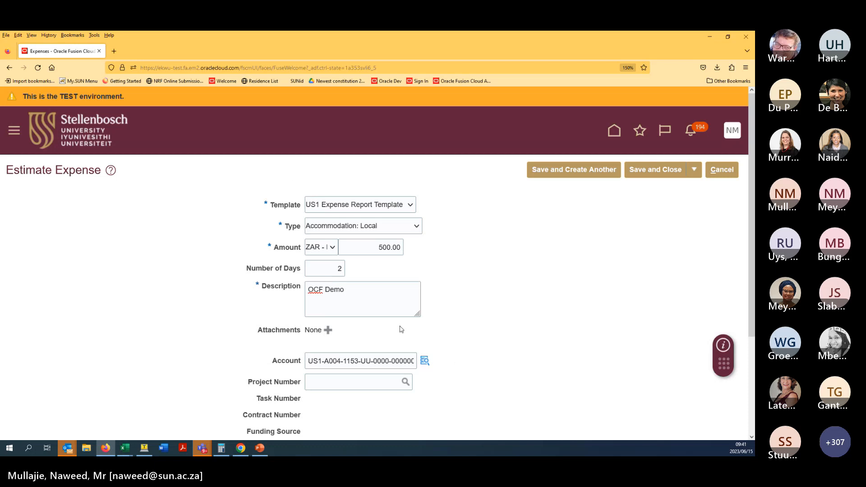
pyautogui.middleClick(487, 305)
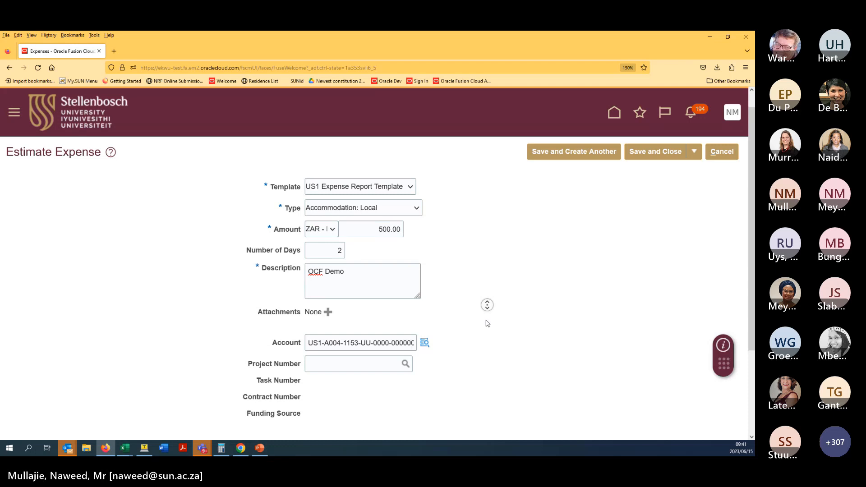
pyautogui.click(456, 304)
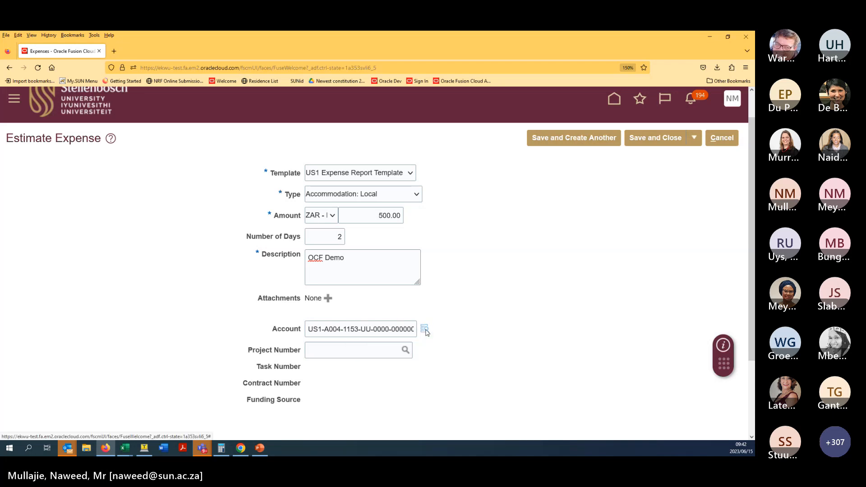
# - Change the expense account's cost centre to 5903 and accept the combination
pyautogui.click(425, 330)
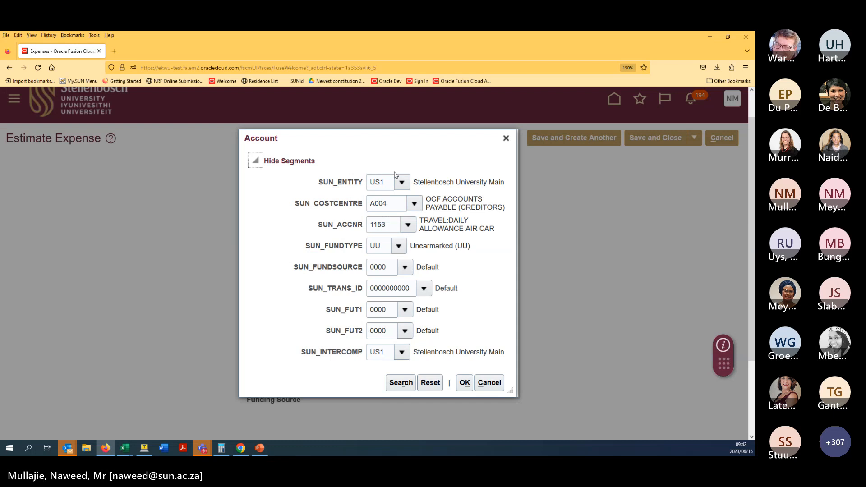
pyautogui.doubleClick(380, 208)
pyautogui.write('5903')
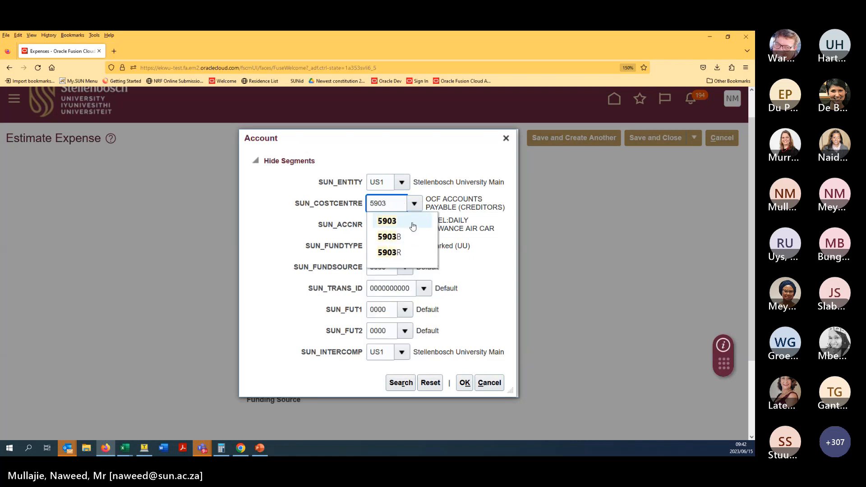
pyautogui.click(388, 220)
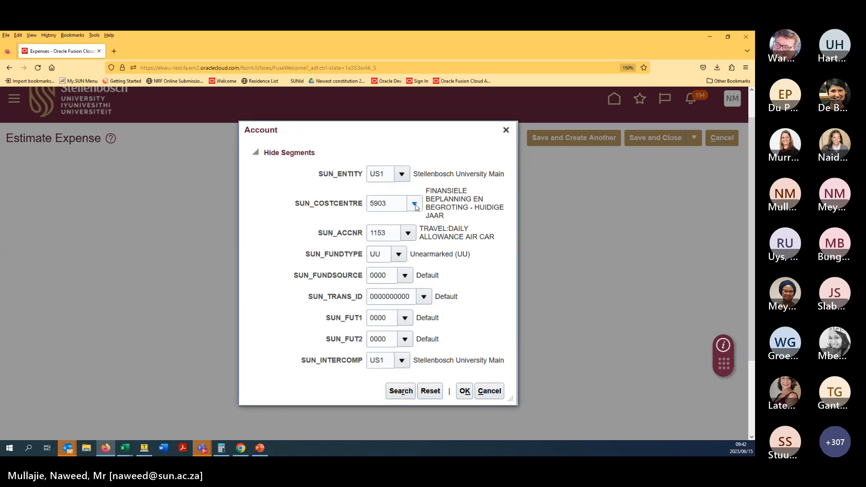
pyautogui.click(414, 204)
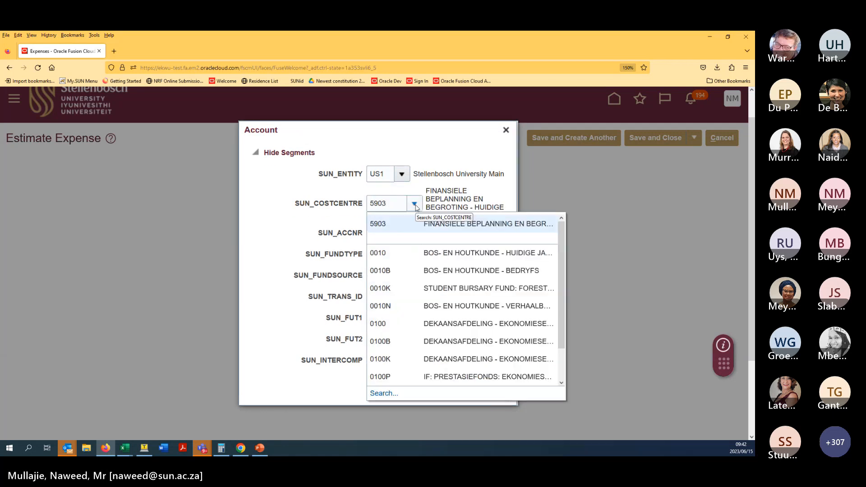
pyautogui.click(347, 206)
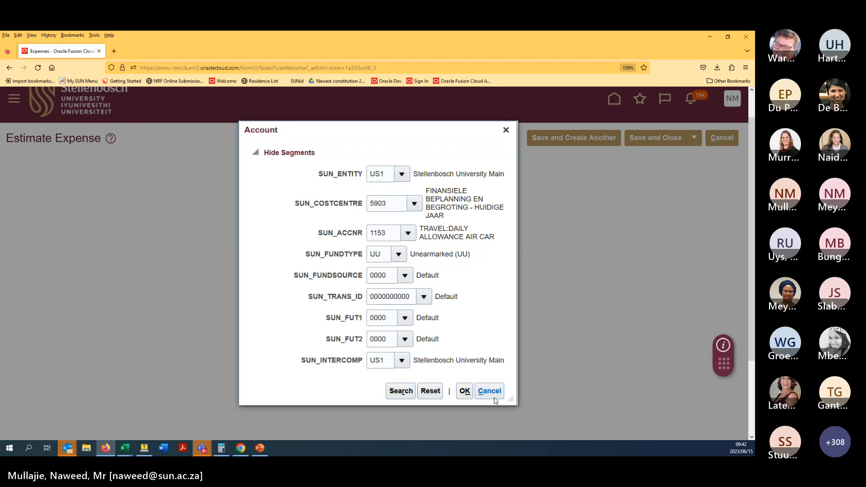
pyautogui.click(466, 396)
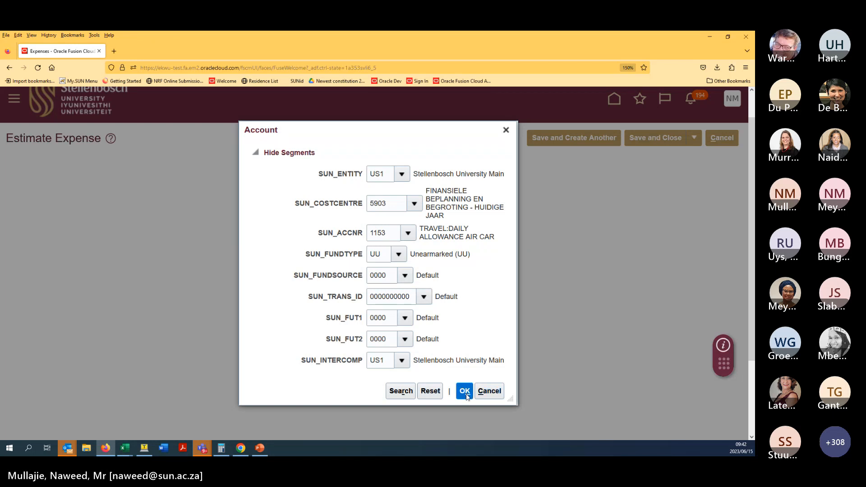
# - Replace cost centre 5903 with HK160 and accept, triggering an error that requires fund type RC
pyautogui.click(412, 216)
pyautogui.click(381, 200)
pyautogui.doubleClick(380, 199)
pyautogui.write('hk160')
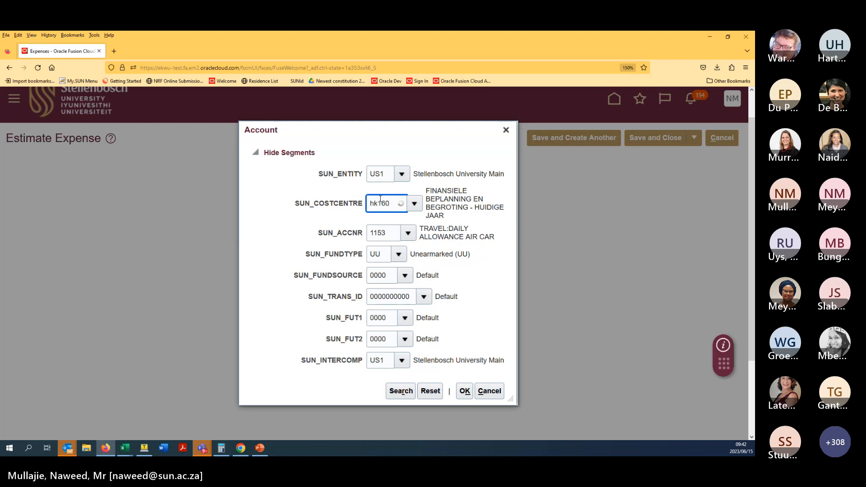
pyautogui.click(391, 221)
pyautogui.click(464, 393)
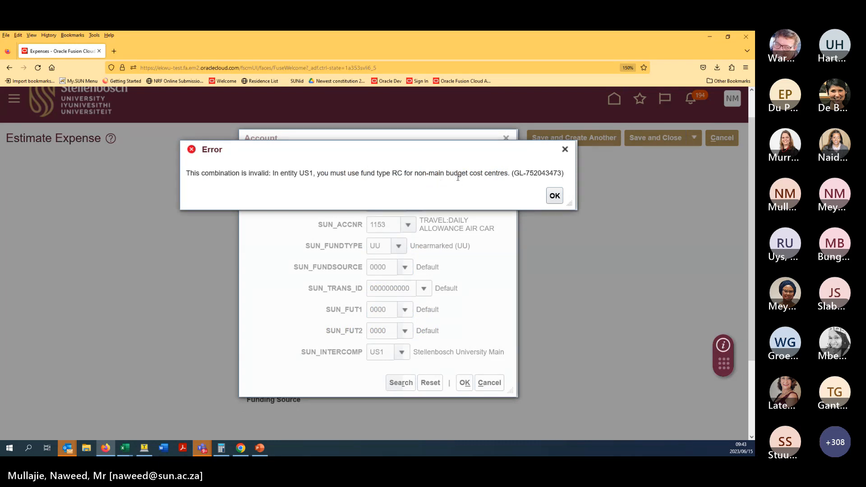
# - Dismiss the error and set the account's fund type to RC
pyautogui.click(554, 195)
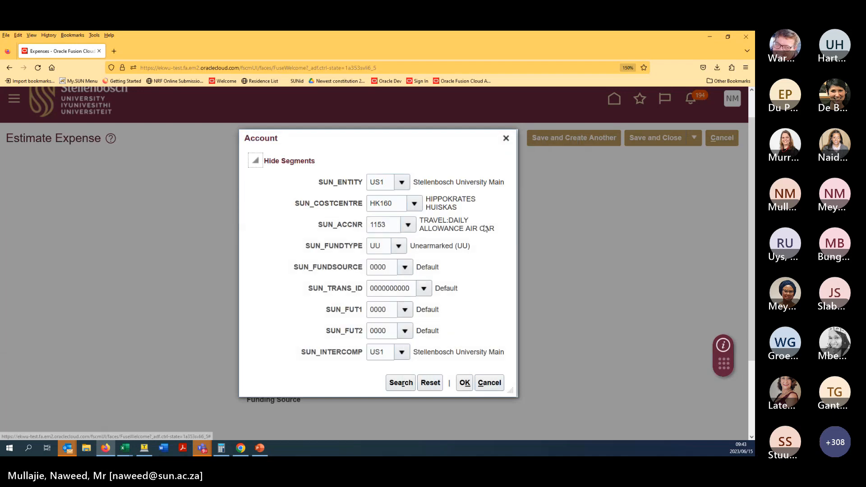
pyautogui.click(388, 248)
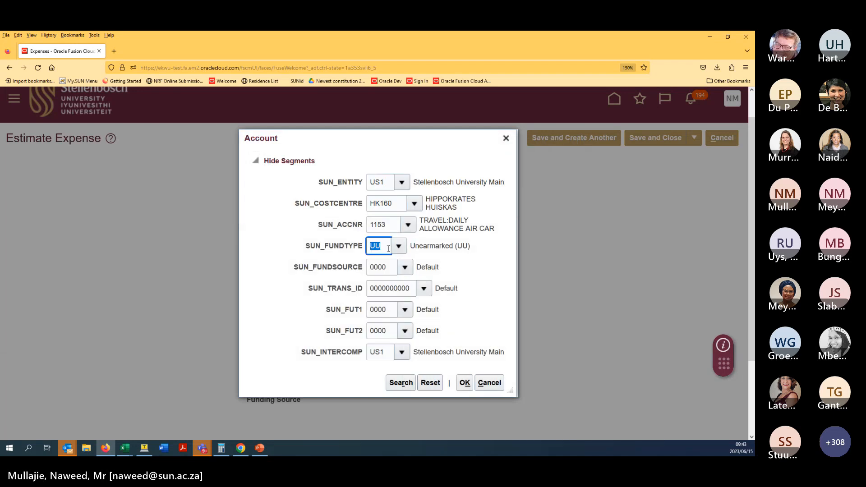
pyautogui.write('RC')
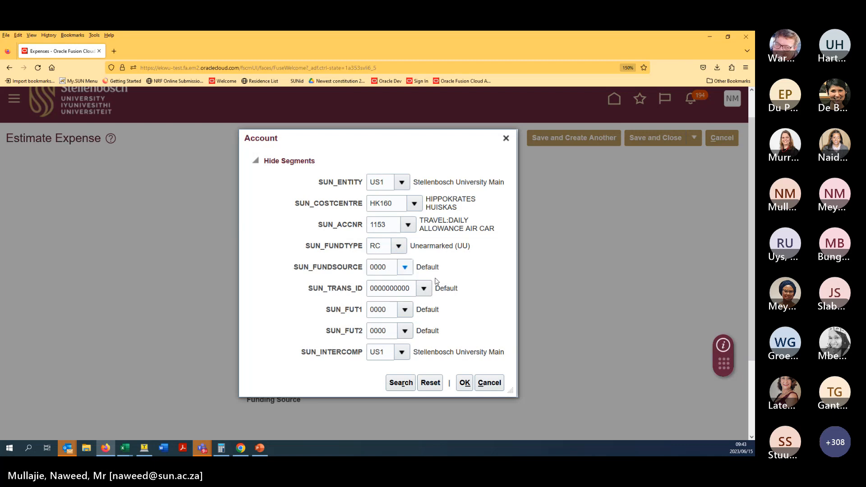
pyautogui.click(466, 383)
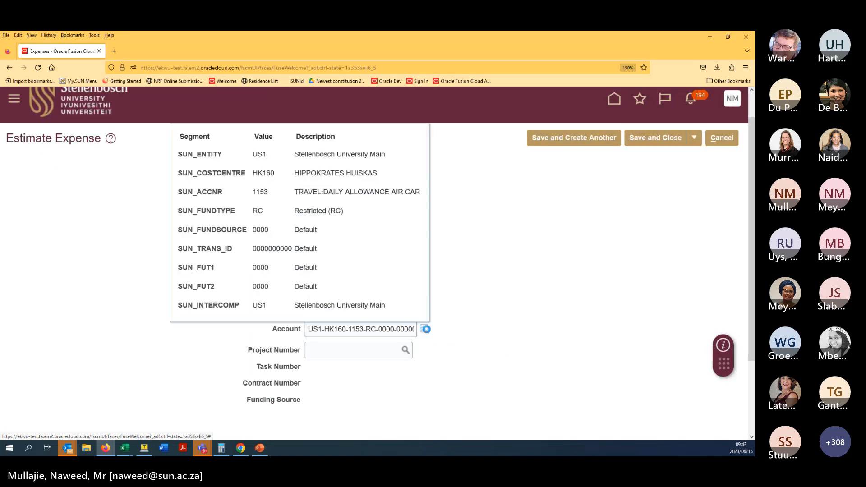
# - Reset the account to cost centre 5903 with fund type UU and accept it
pyautogui.click(426, 329)
pyautogui.doubleClick(399, 204)
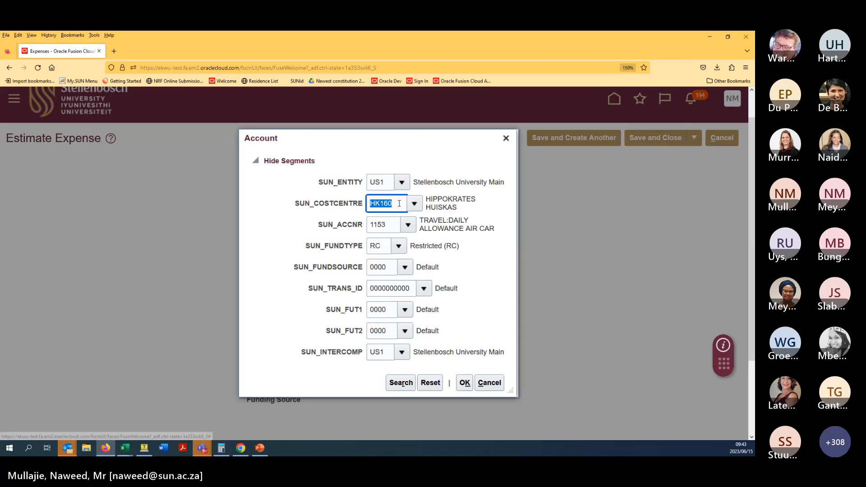
pyautogui.write('5903')
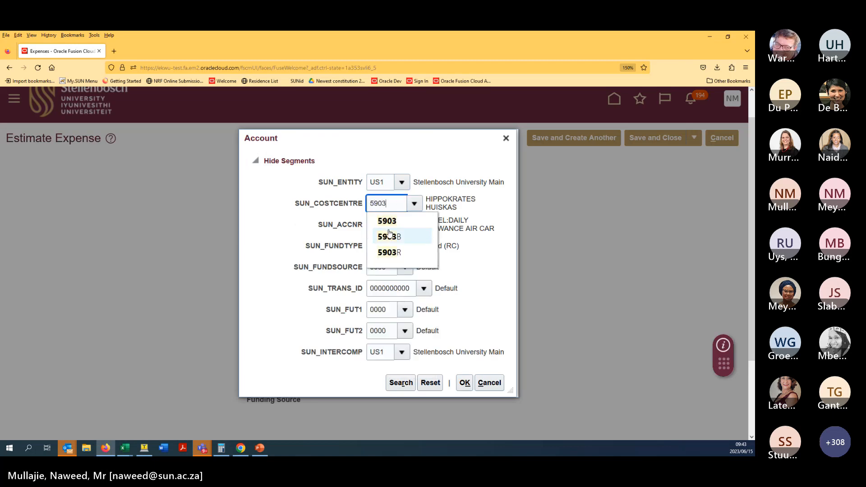
pyautogui.click(392, 224)
pyautogui.doubleClick(379, 254)
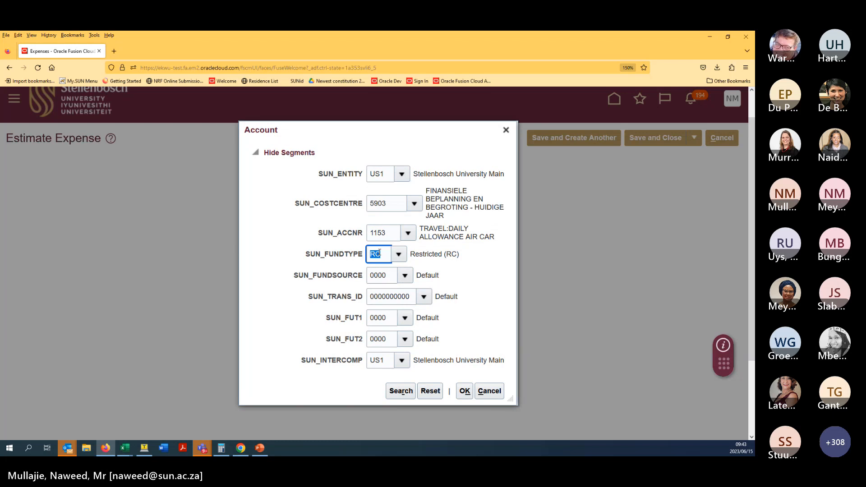
pyautogui.write('UU')
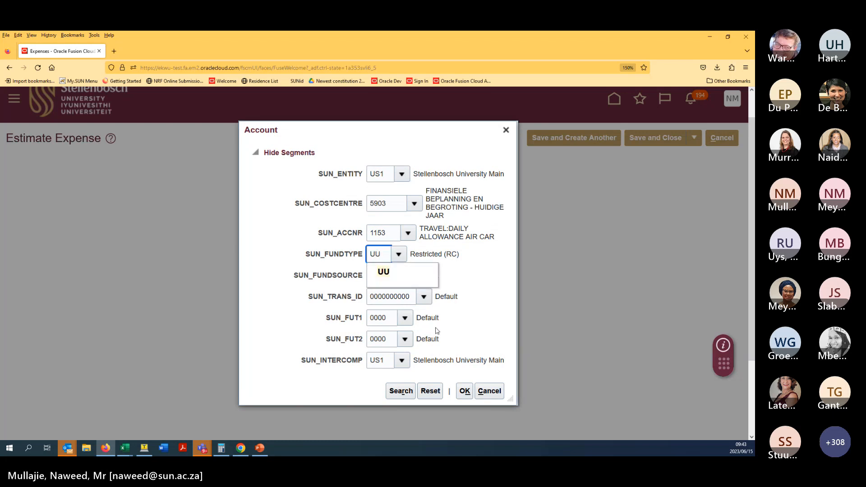
pyautogui.click(415, 279)
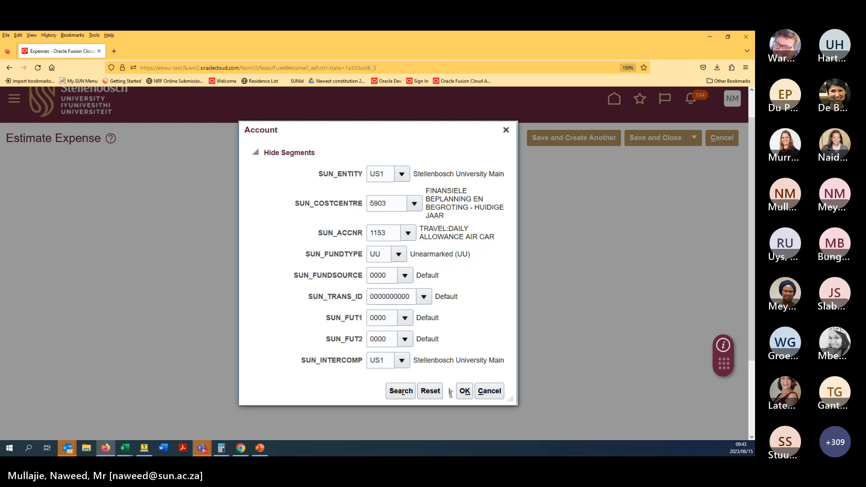
pyautogui.click(464, 392)
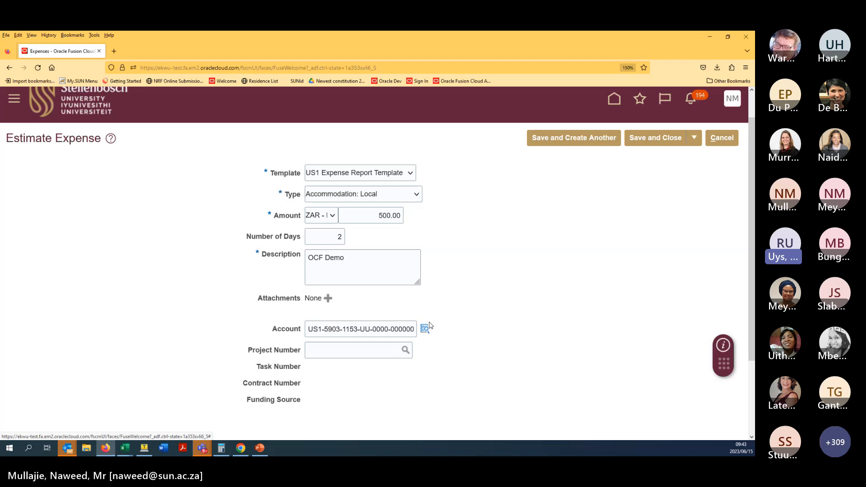
# - Edit the cost centre directly in the Account field's string, then leave the field
pyautogui.click(338, 329)
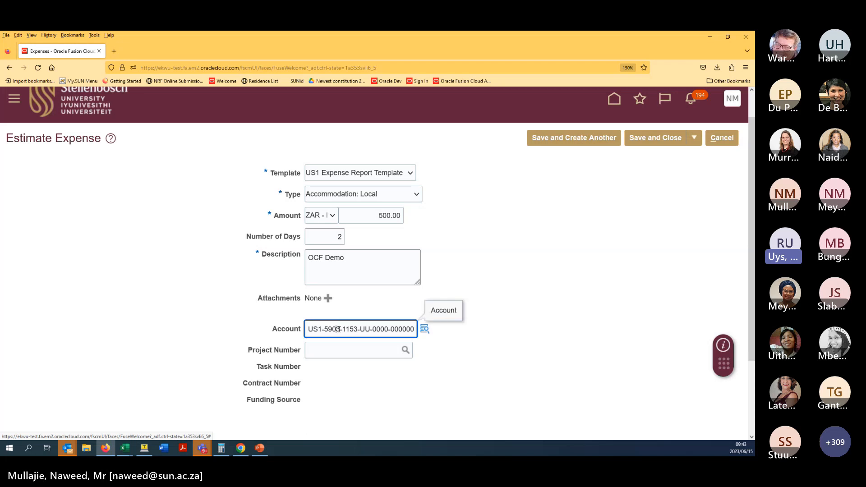
pyautogui.click(550, 375)
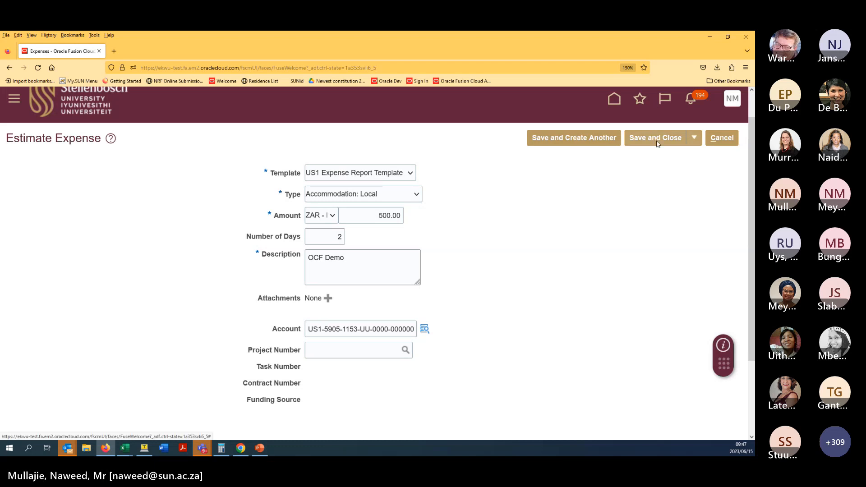
# - Save the accommodation item and start a new Subsistence allowance expense
pyautogui.click(693, 138)
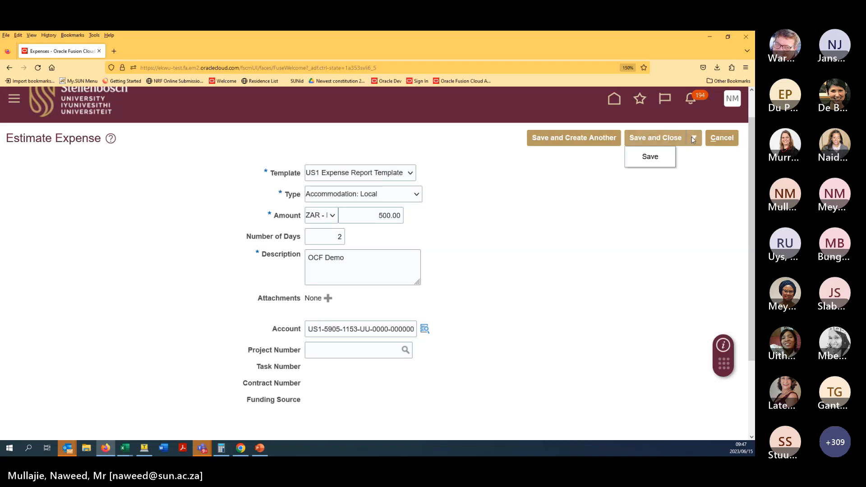
pyautogui.click(651, 157)
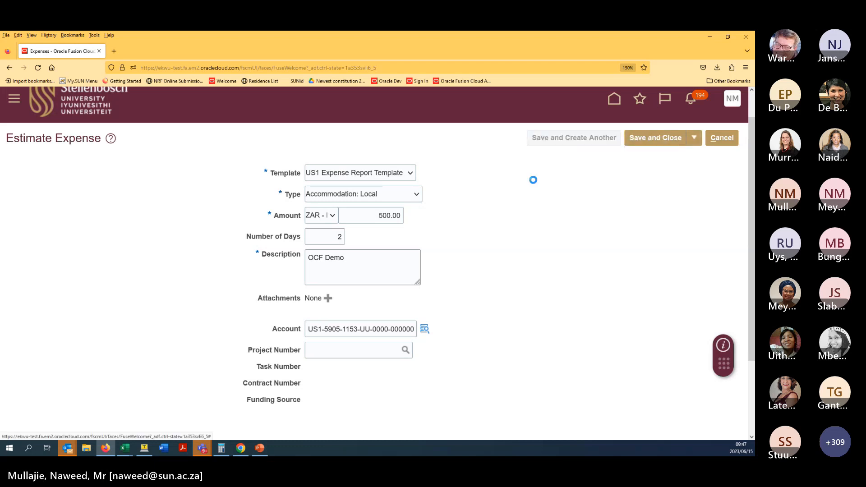
pyautogui.click(336, 195)
pyautogui.click(344, 366)
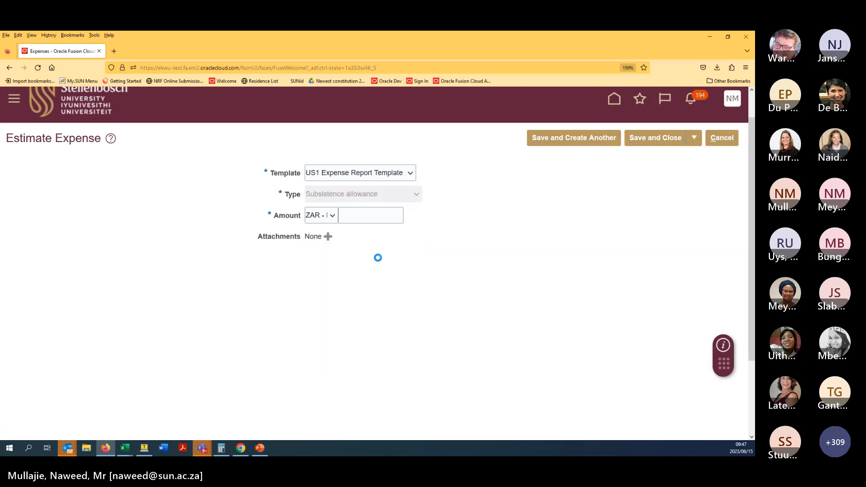
# - Enter 3,000 Rand as the amount and 'OCF Demo Per Diem' as the description
pyautogui.click(385, 218)
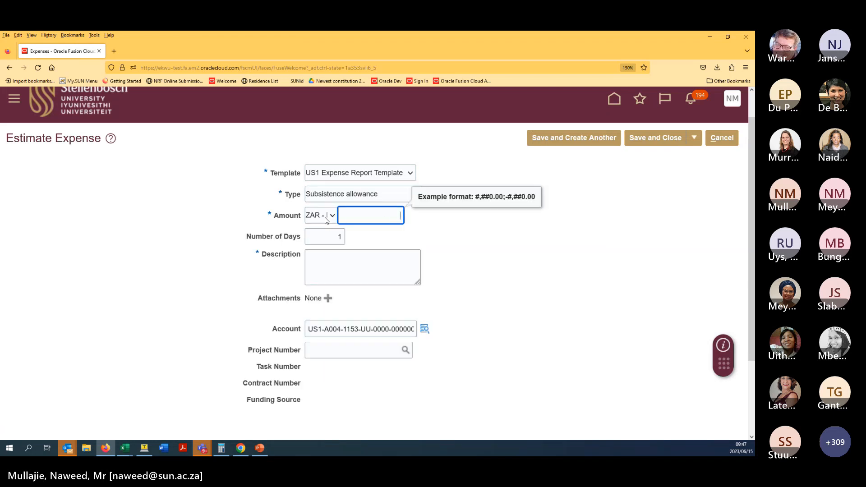
pyautogui.click(248, 216)
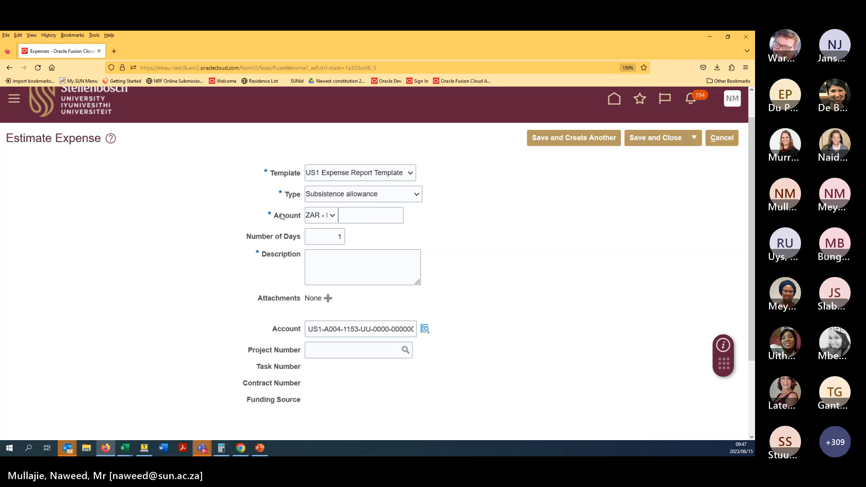
pyautogui.click(329, 217)
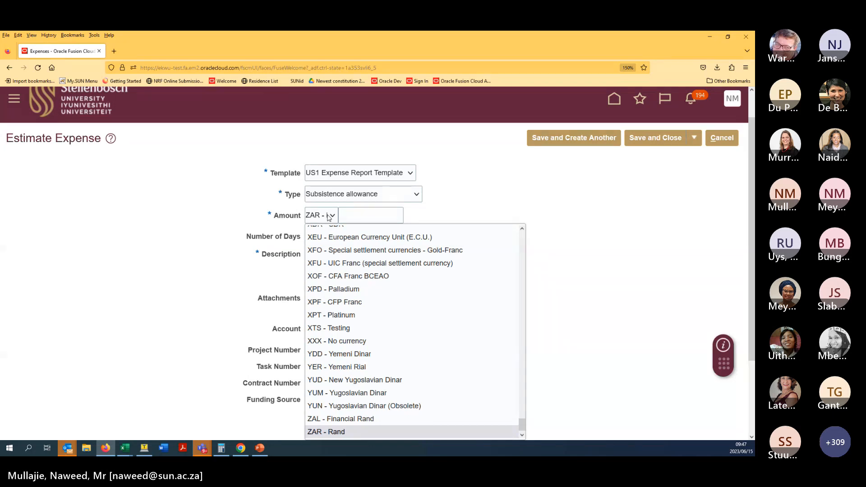
pyautogui.click(329, 217)
pyautogui.click(359, 217)
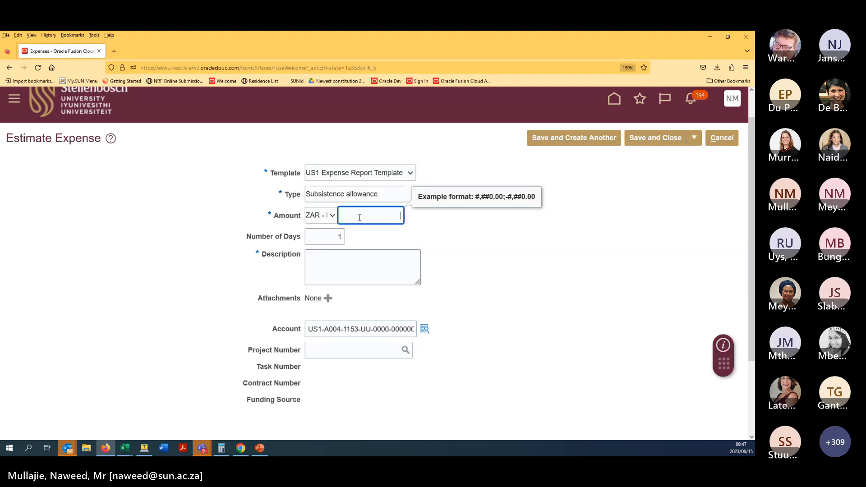
pyautogui.write('5')
pyautogui.press('BackSpace')
pyautogui.write('3,000')
pyautogui.press('Tab')
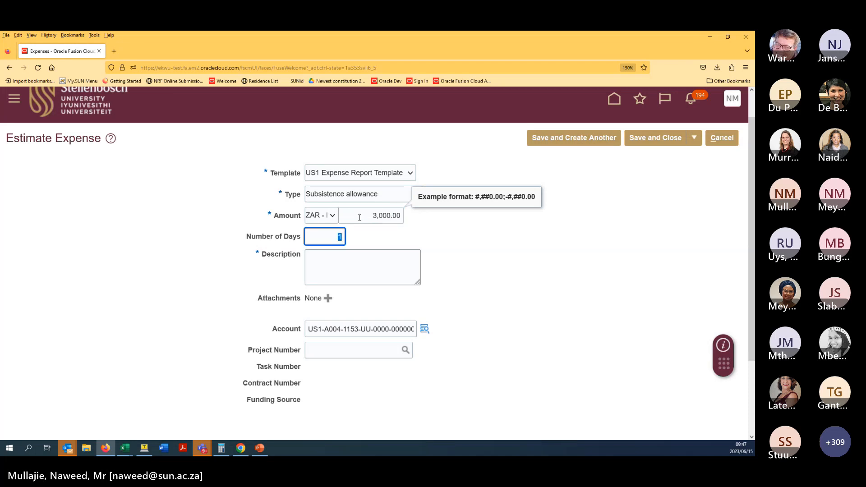
pyautogui.press('Tab')
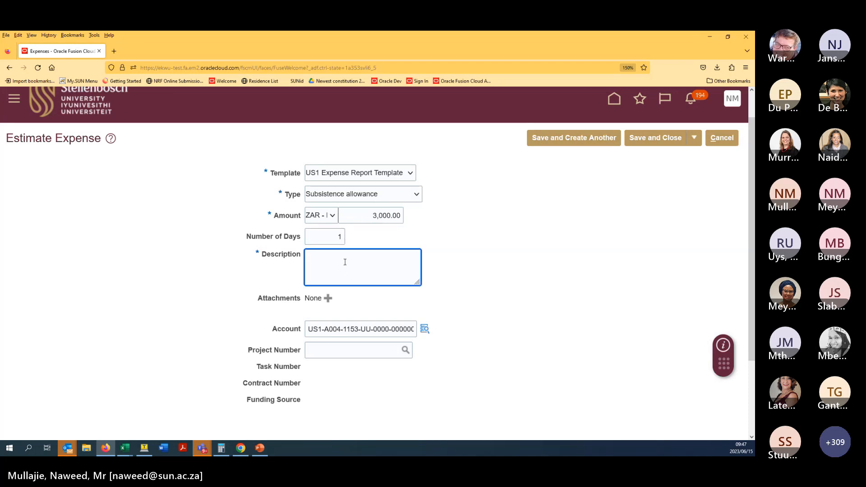
pyautogui.write('T')
pyautogui.write('OCF De')
pyautogui.write('mo')
pyautogui.write(' Per Diem')
# - Change the account's cost centre from A004 to 5905 and confirm the segment values
pyautogui.doubleClick(332, 329)
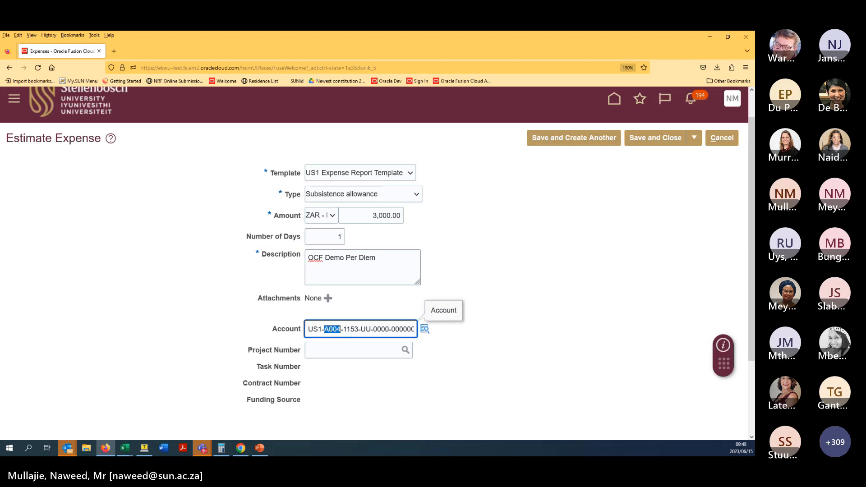
pyautogui.click(540, 353)
pyautogui.doubleClick(333, 329)
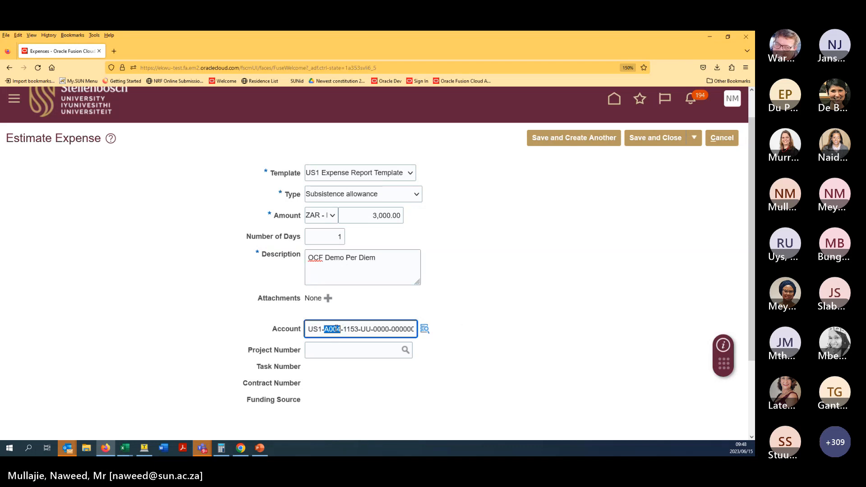
pyautogui.write('5905')
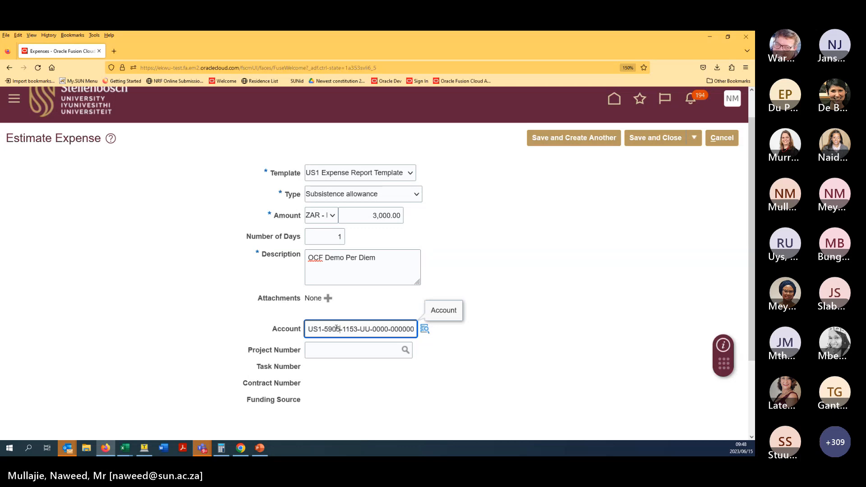
pyautogui.click(425, 333)
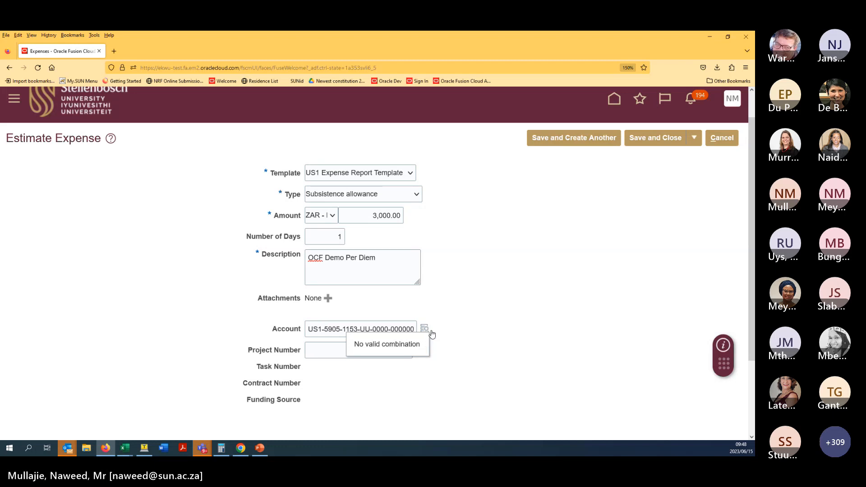
pyautogui.click(425, 331)
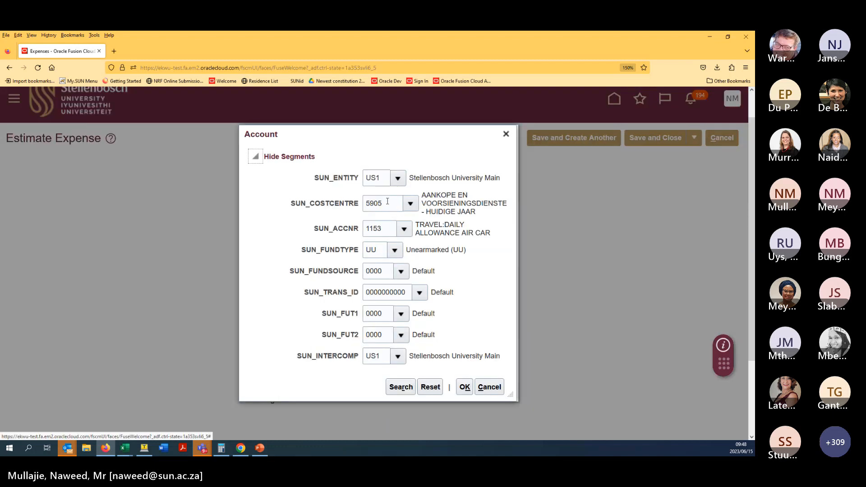
pyautogui.click(465, 385)
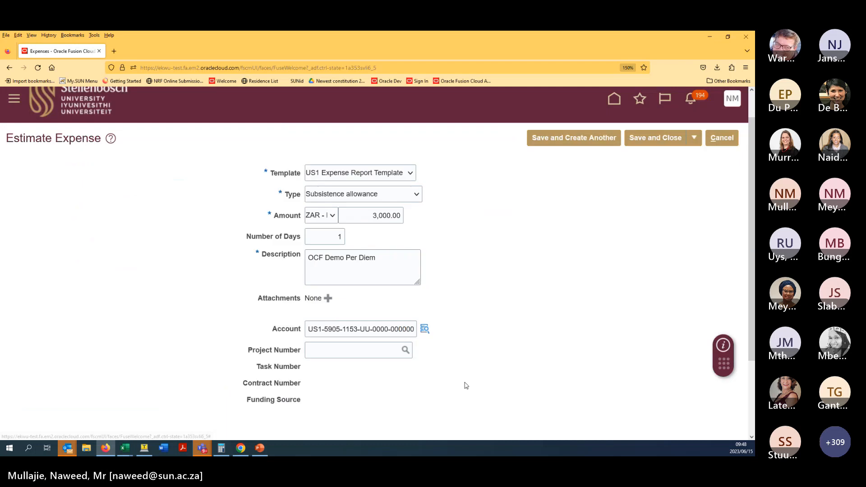
# - Save the subsistence allowance and review both expenses totalling 3,500.00 ZAR
pyautogui.click(666, 139)
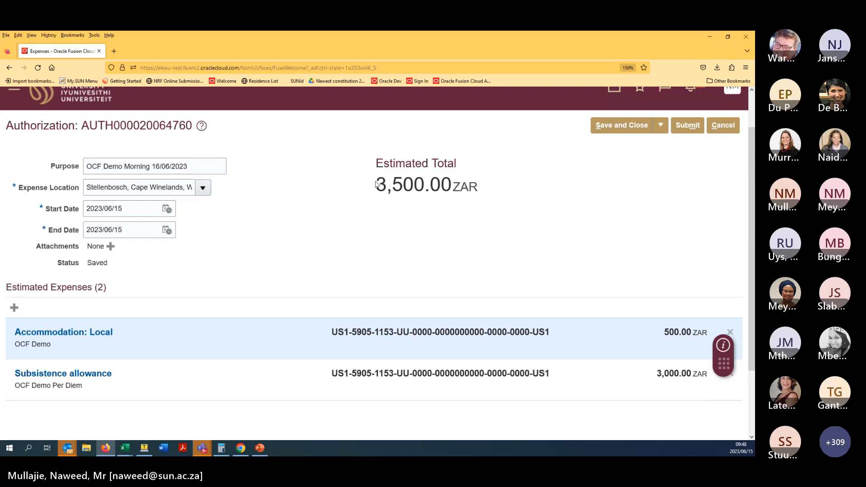
pyautogui.middleClick(320, 231)
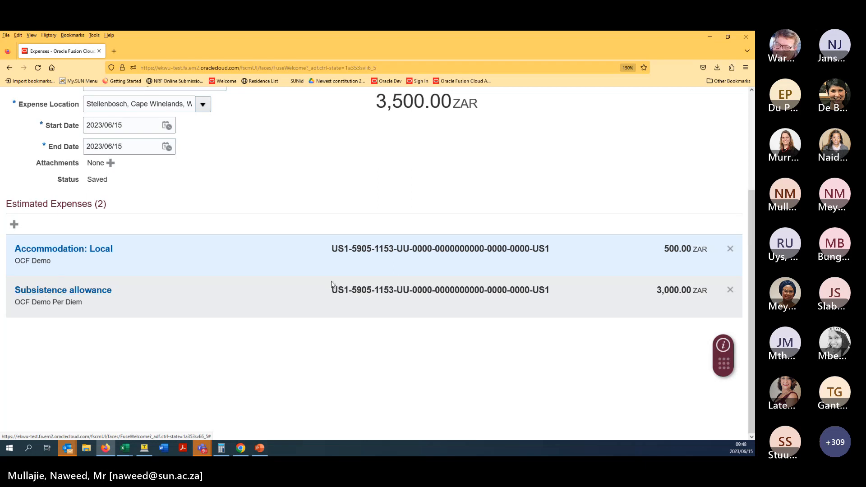
pyautogui.moveTo(363, 293)
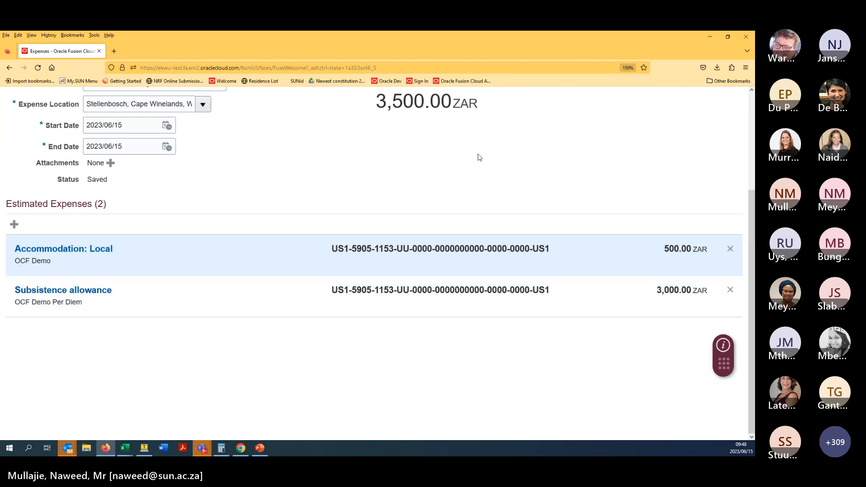
pyautogui.scroll(3, 480, 155)
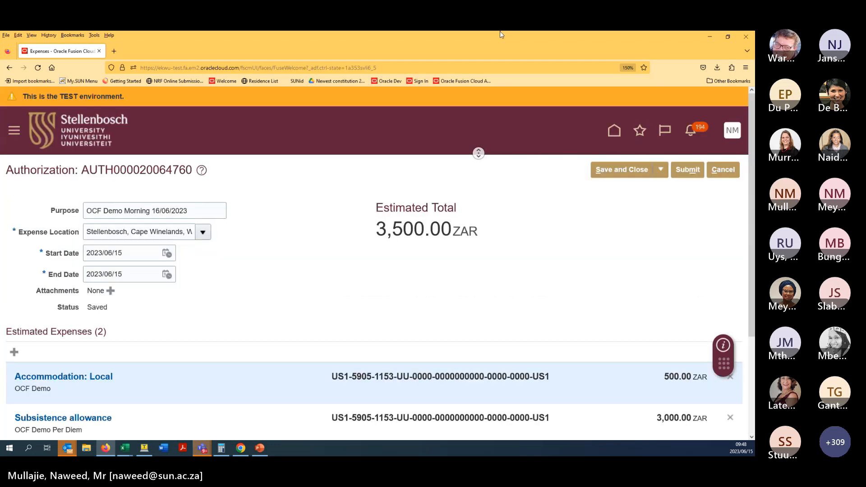
pyautogui.click(685, 173)
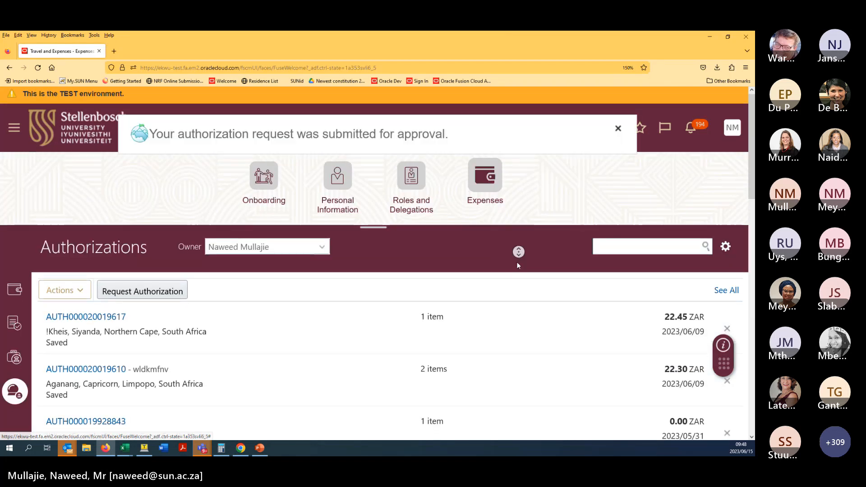
pyautogui.scroll(-6, 517, 262)
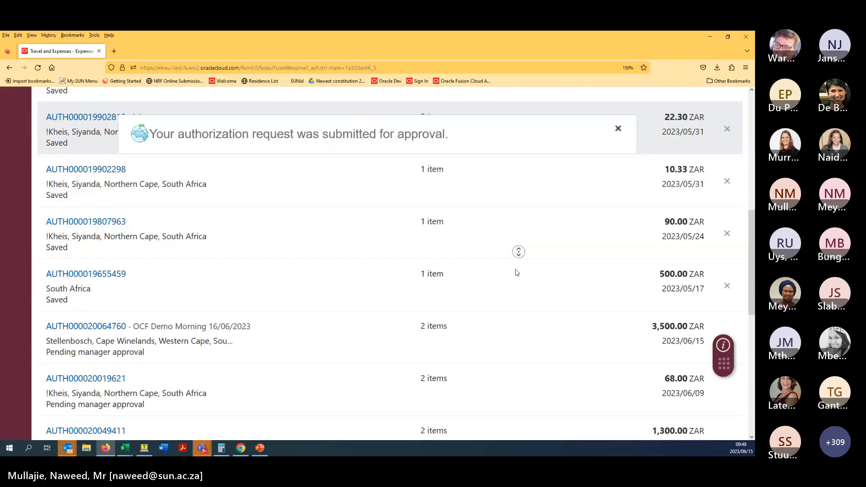
pyautogui.click(516, 273)
pyautogui.scroll(6, 72, 293)
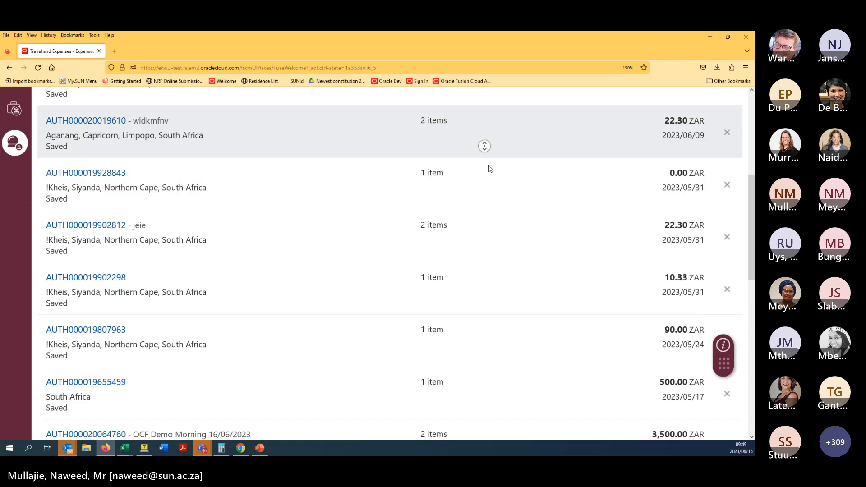
pyautogui.middleClick(415, 205)
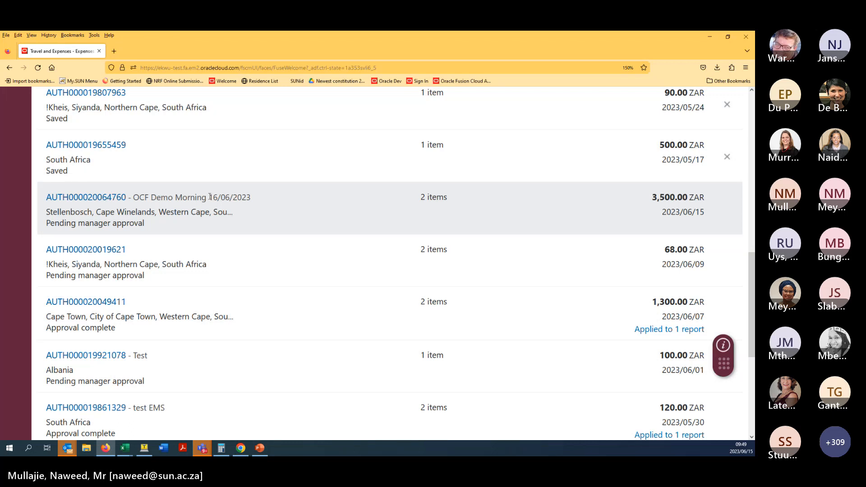
pyautogui.click(116, 198)
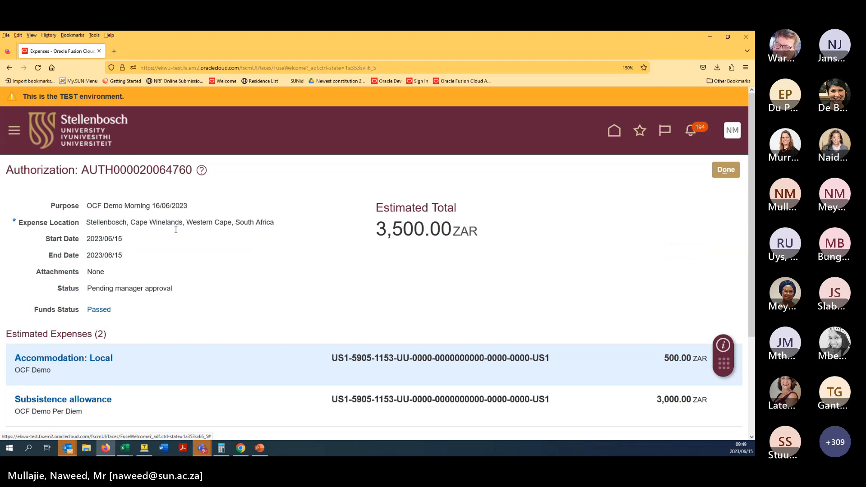
pyautogui.middleClick(191, 258)
pyautogui.scroll(-2, 197, 282)
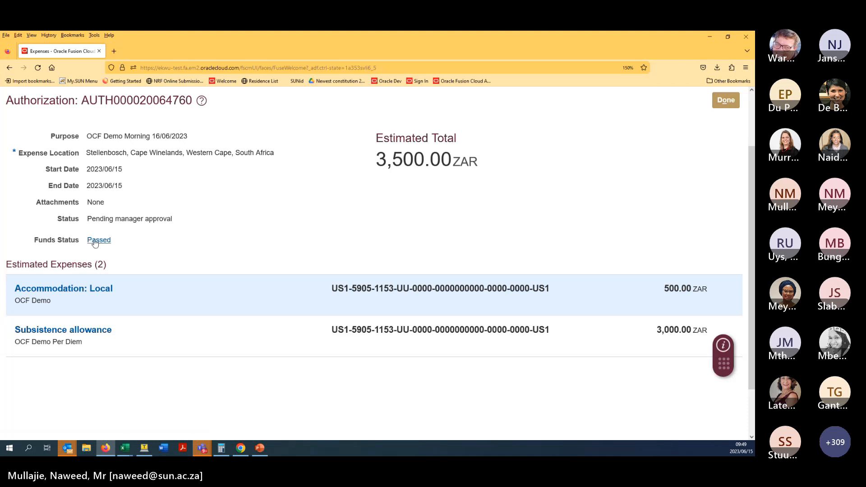
pyautogui.click(95, 241)
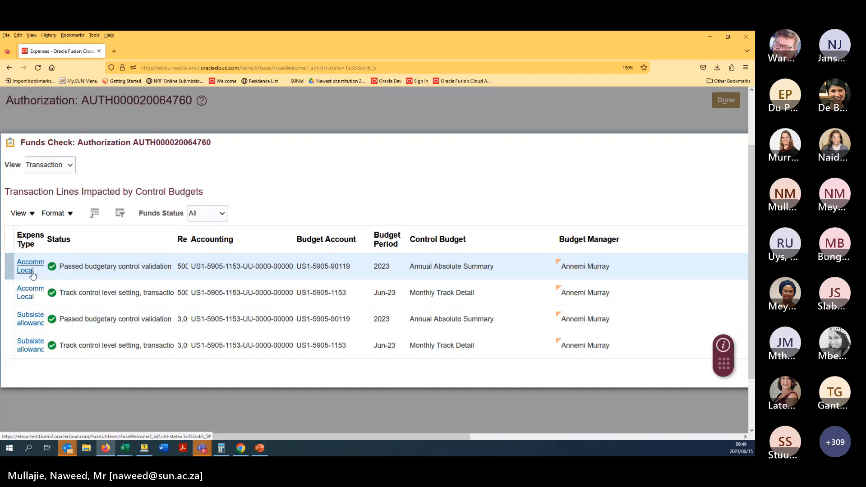
pyautogui.click(220, 270)
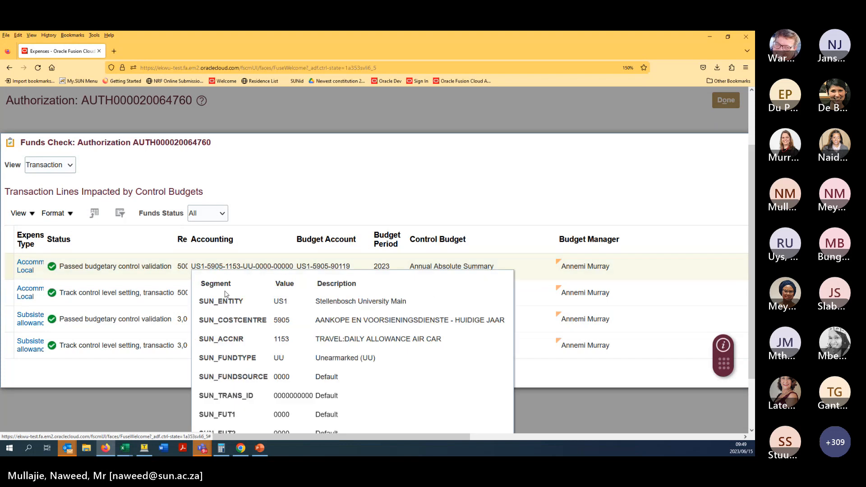
pyautogui.click(129, 383)
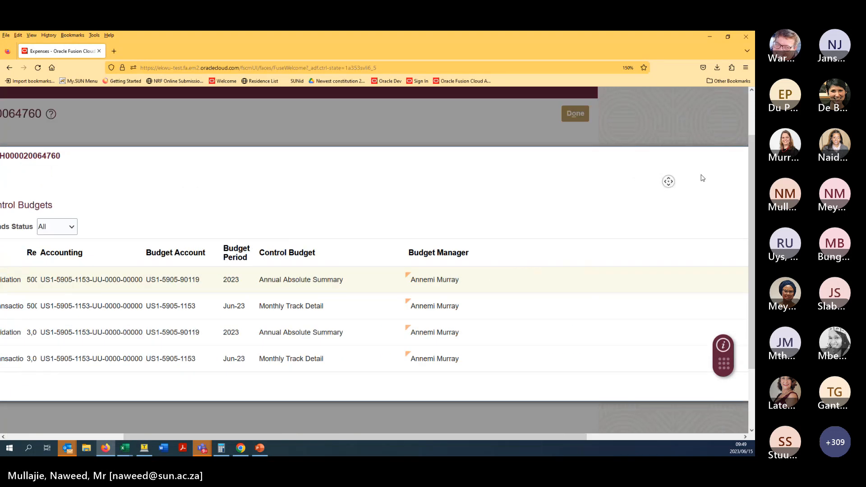
pyautogui.scroll(-1, 722, 293)
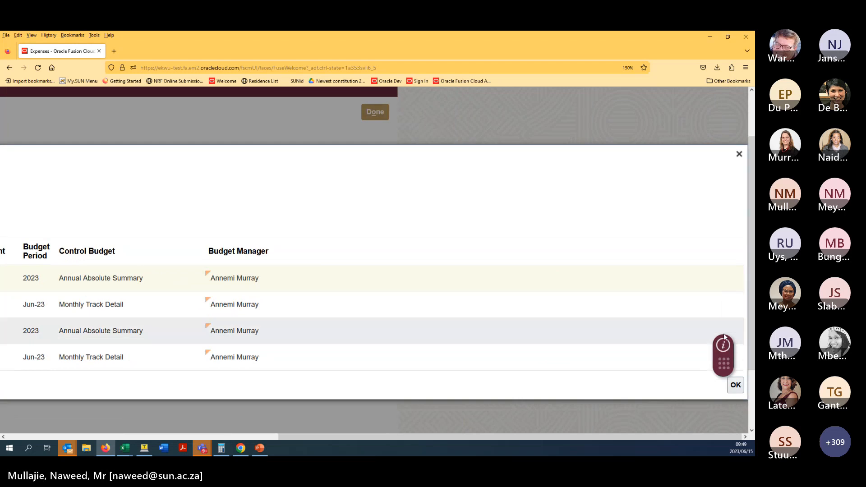
pyautogui.click(741, 388)
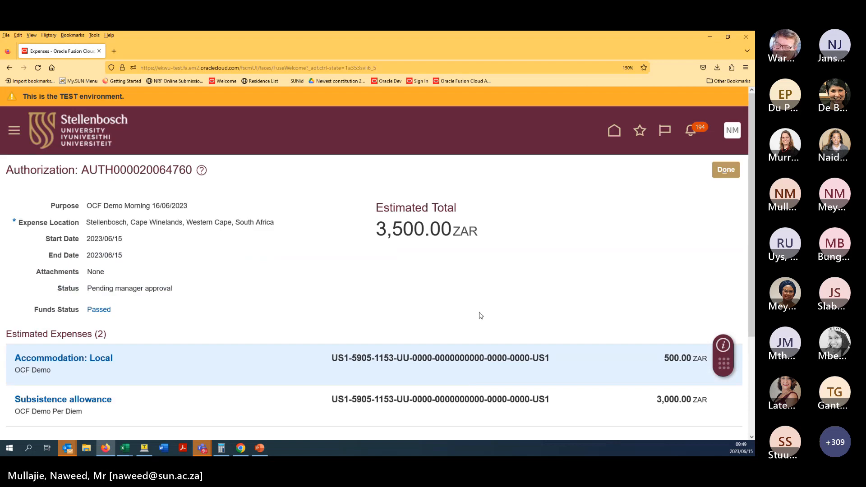
# - Glance at notifications, then switch to the second browser window with the approver's sign-in page
pyautogui.click(689, 130)
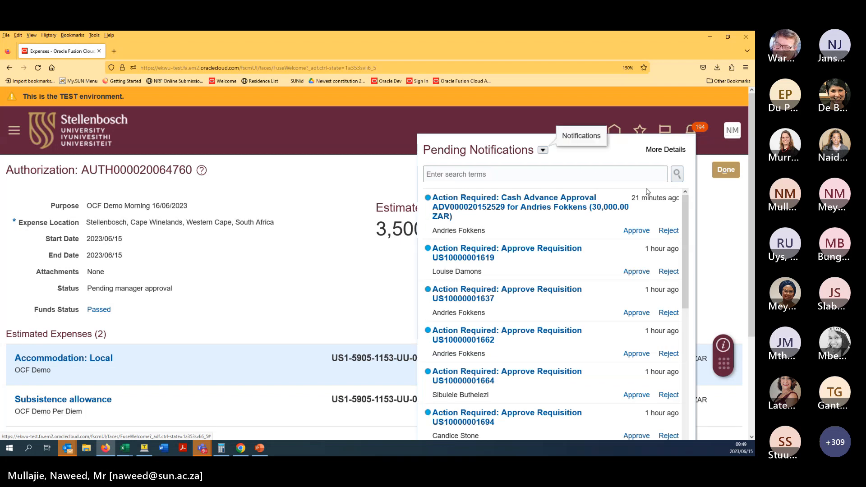
pyautogui.click(338, 266)
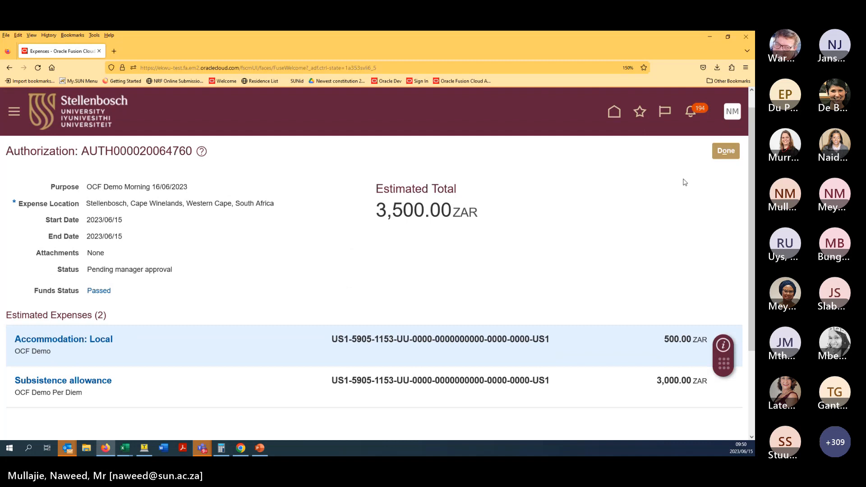
pyautogui.click(241, 449)
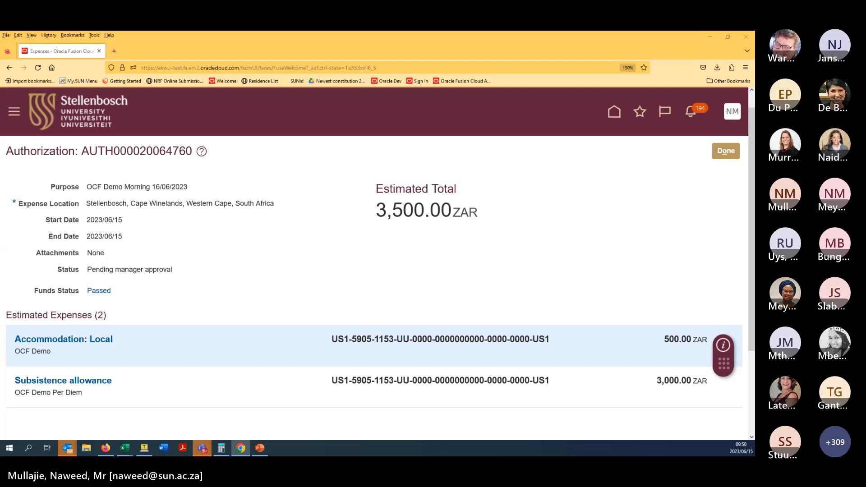
pyautogui.hotkey('alt', 'Tab')
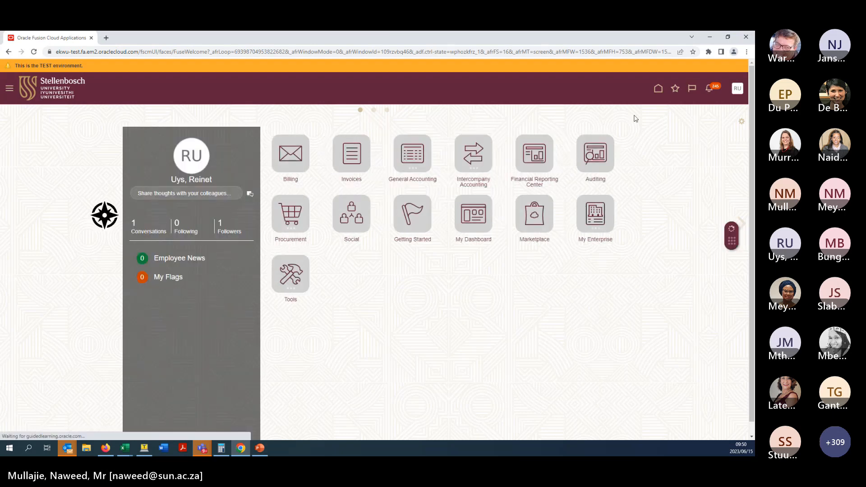
pyautogui.click(711, 92)
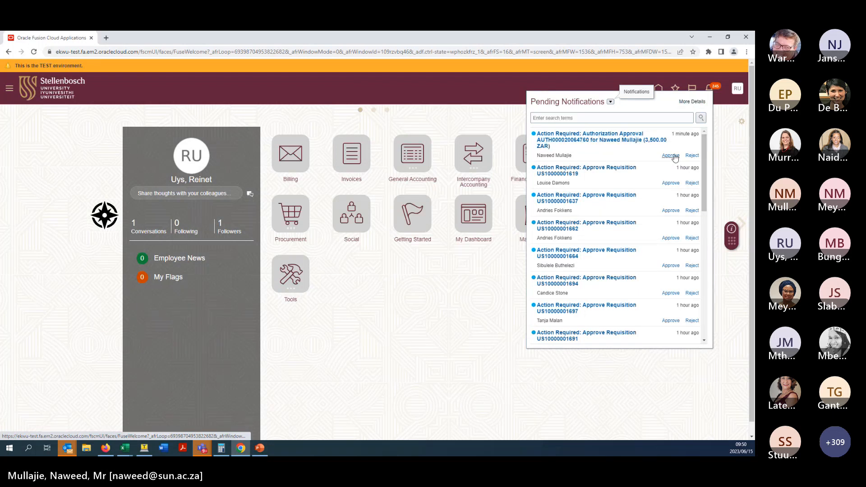
pyautogui.click(693, 156)
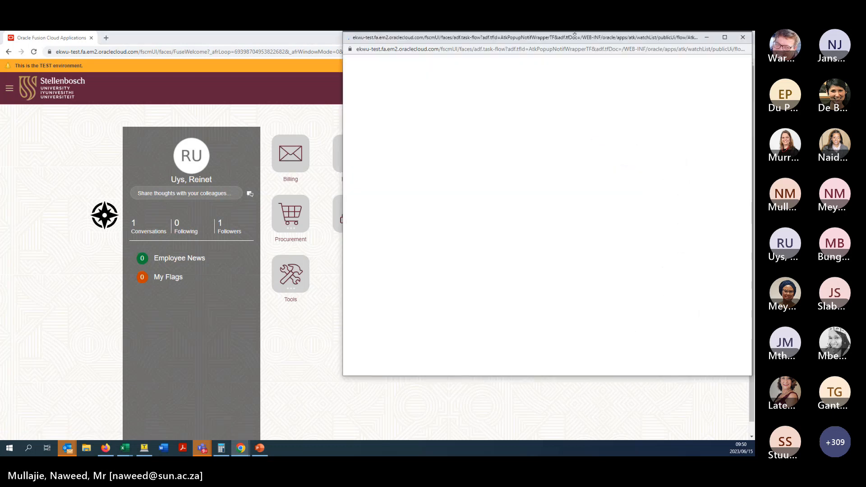
pyautogui.moveTo(565, 41); pyautogui.dragTo(396, 65)
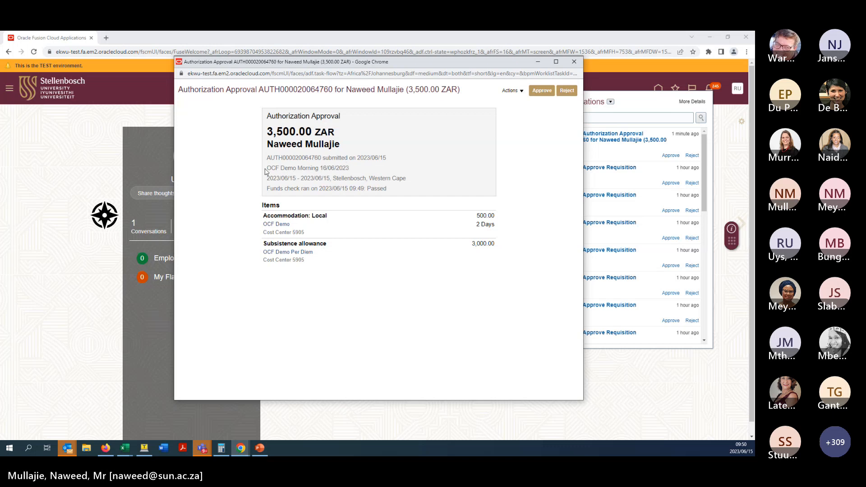
pyautogui.moveTo(265, 172); pyautogui.dragTo(351, 166)
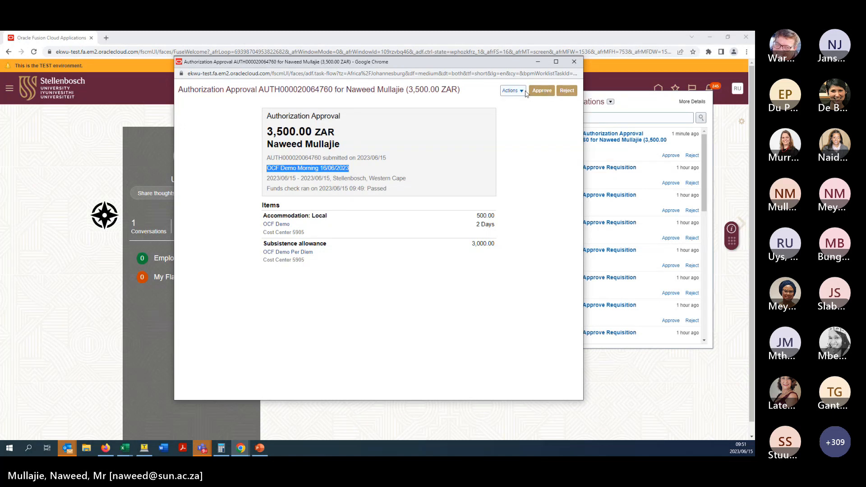
# - Approve the request without a comment and close the notifications
pyautogui.click(523, 91)
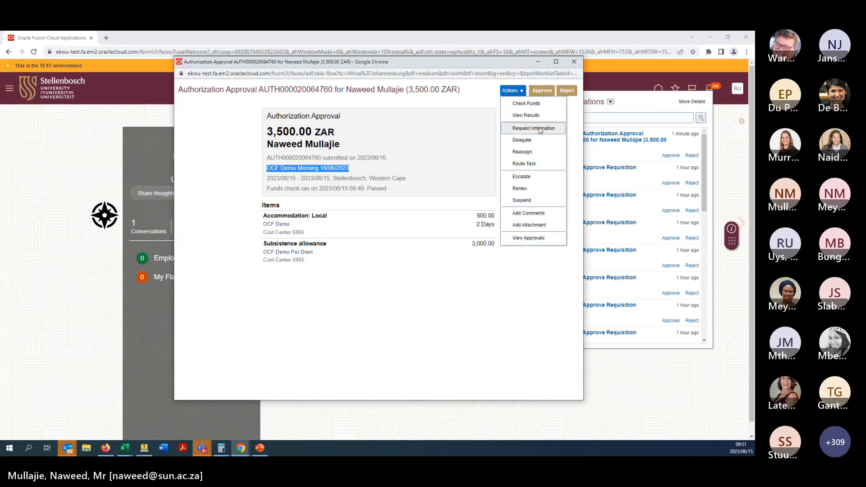
pyautogui.click(471, 103)
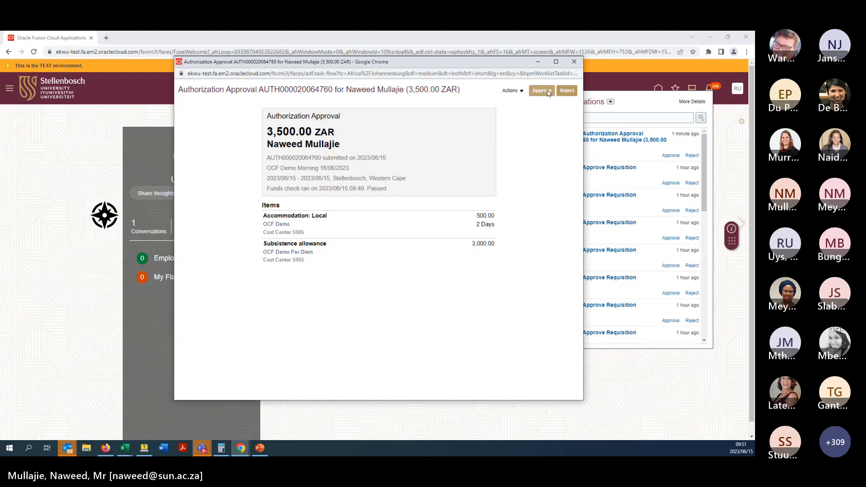
pyautogui.click(549, 92)
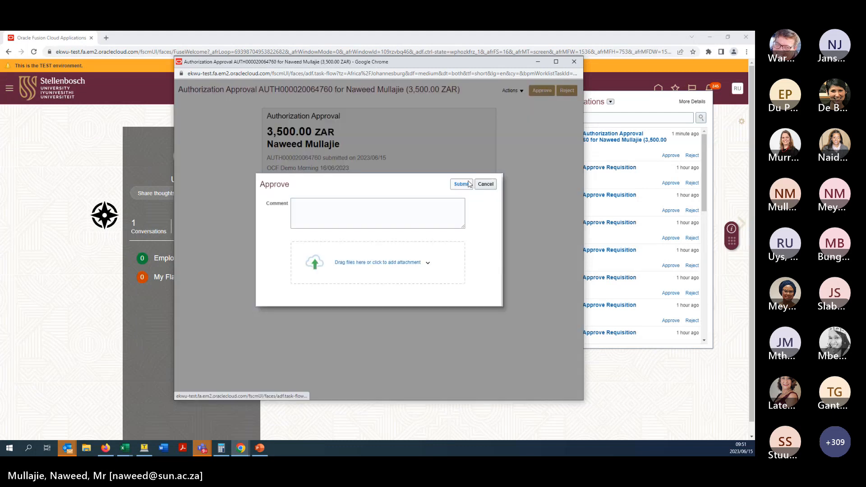
pyautogui.click(469, 185)
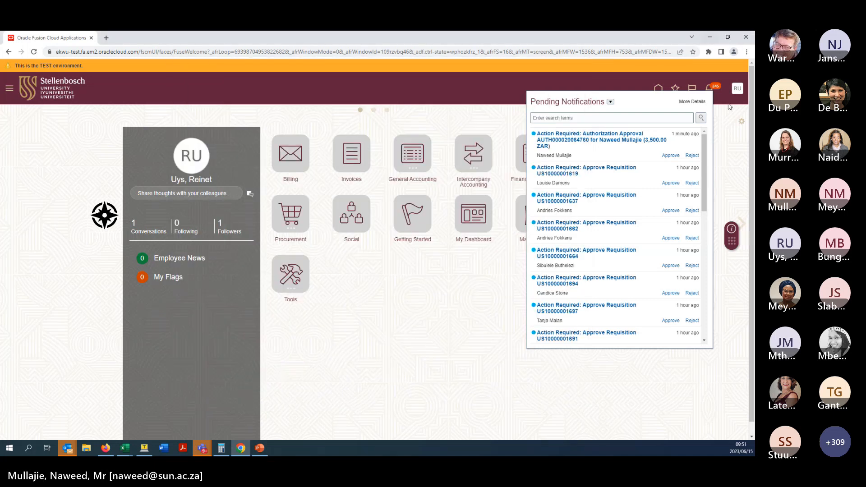
pyautogui.click(725, 120)
# - Minimize the approver's window and check the notifications confirming the approval
pyautogui.click(718, 40)
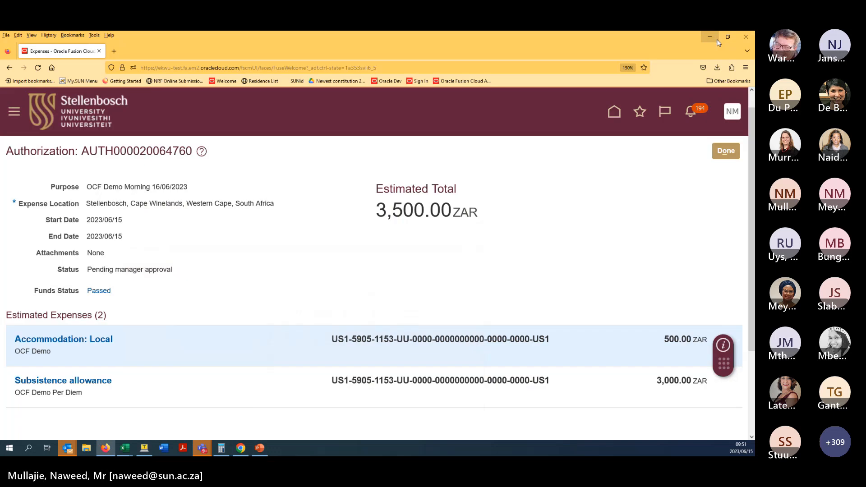
pyautogui.click(691, 113)
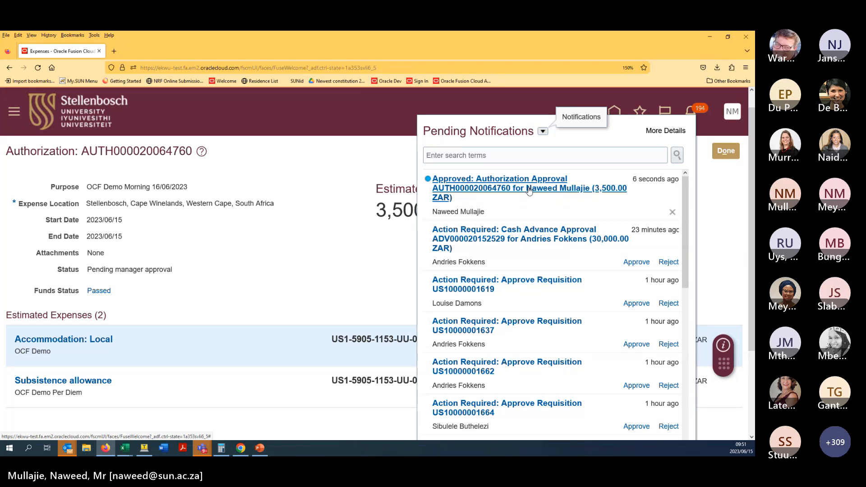
pyautogui.click(355, 230)
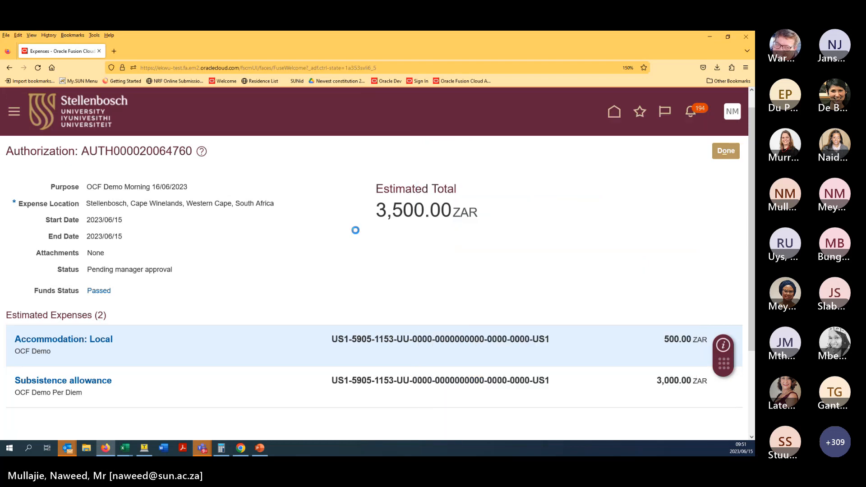
pyautogui.click(725, 152)
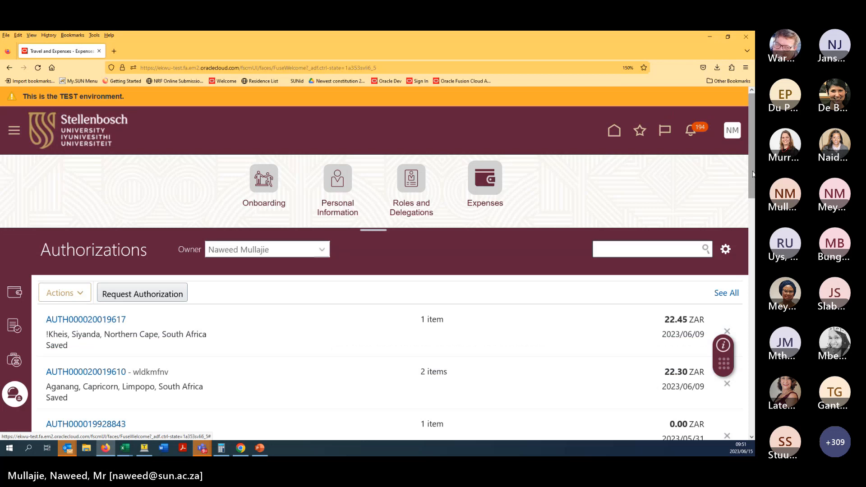
pyautogui.moveTo(753, 174); pyautogui.dragTo(746, 304)
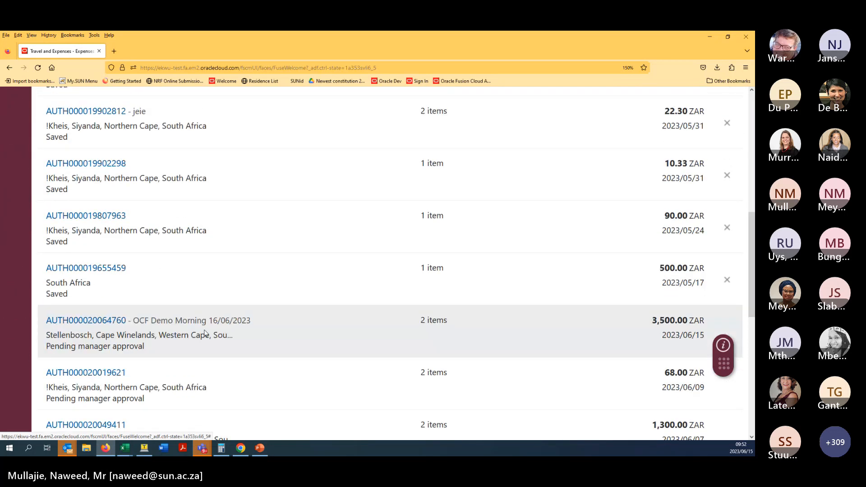
pyautogui.click(112, 322)
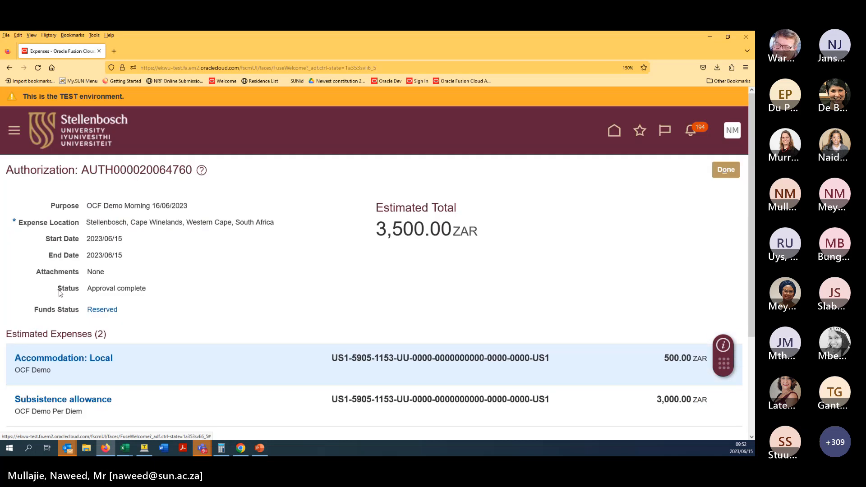
pyautogui.moveTo(60, 293); pyautogui.dragTo(170, 293)
pyautogui.click(197, 323)
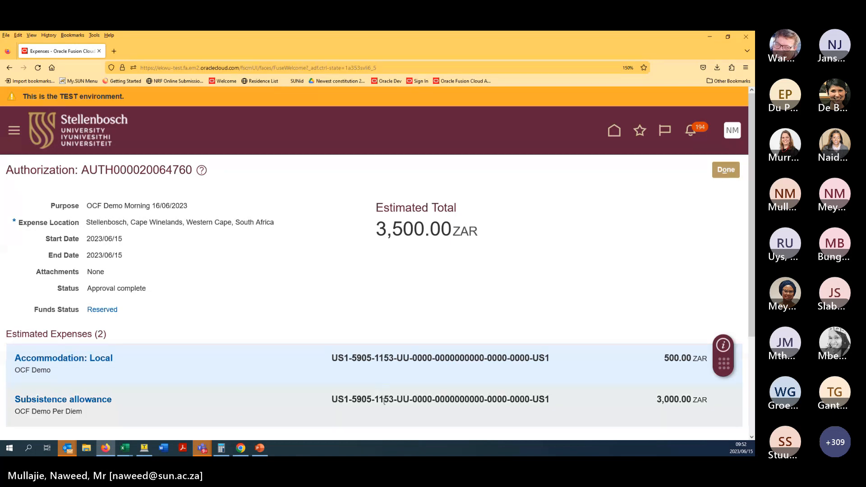
pyautogui.moveTo(385, 401)
pyautogui.click(738, 170)
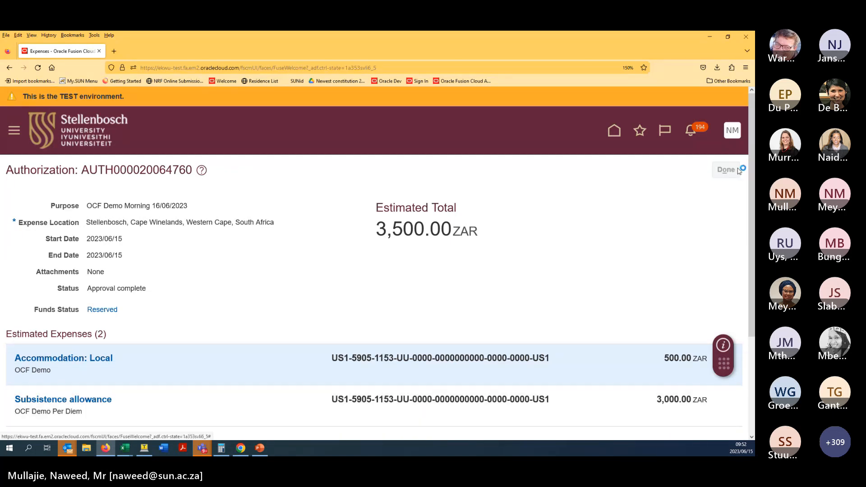
pyautogui.click(15, 290)
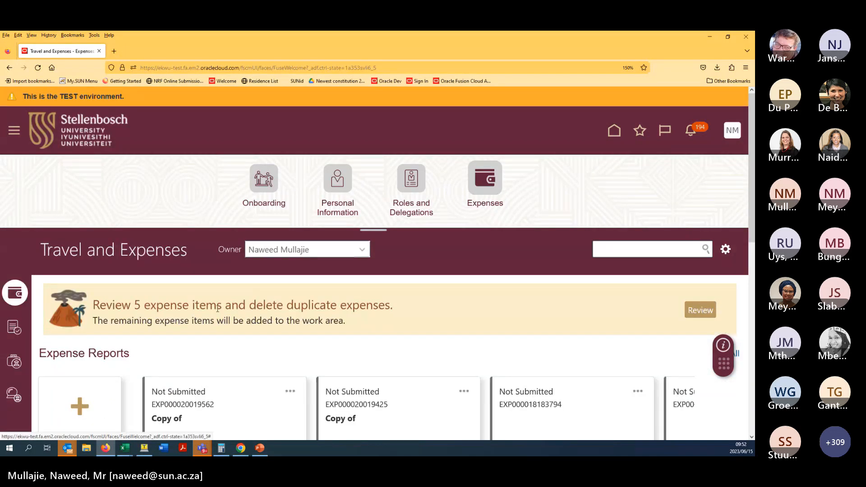
# - Create a new expense report and enter 'OCF Demo' as its purpose
pyautogui.scroll(-3, 217, 329)
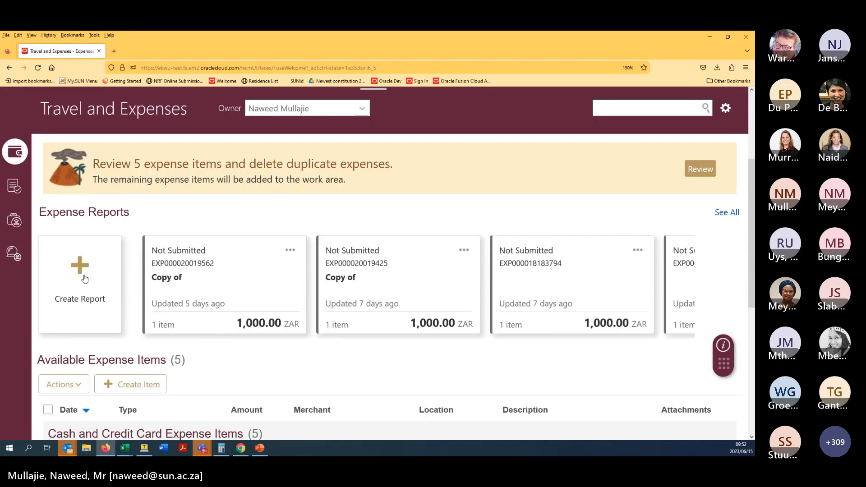
pyautogui.scroll(-1, 195, 361)
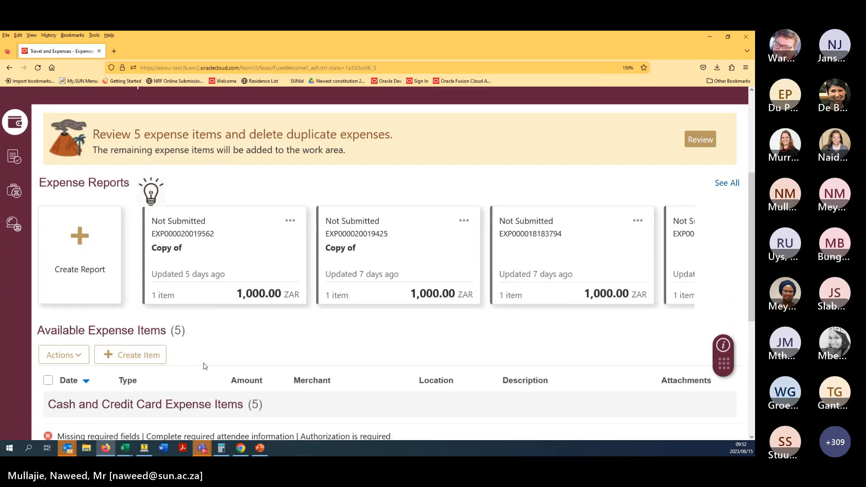
pyautogui.click(78, 244)
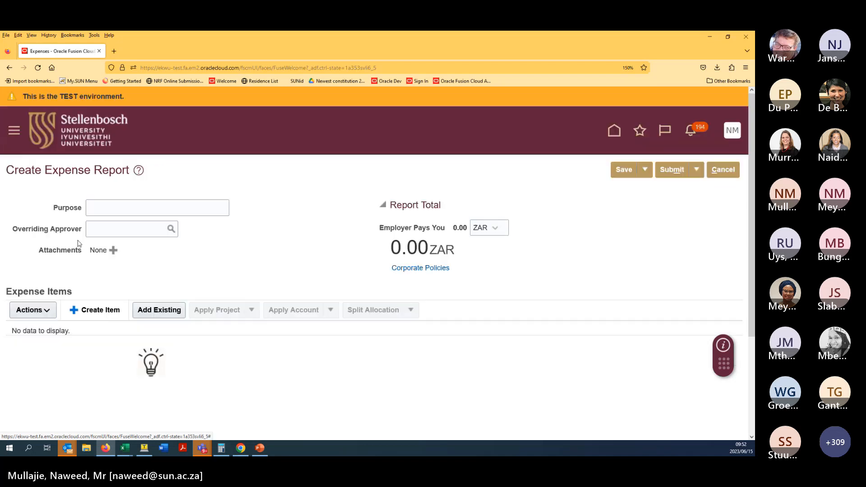
pyautogui.click(128, 207)
pyautogui.write('OCF ')
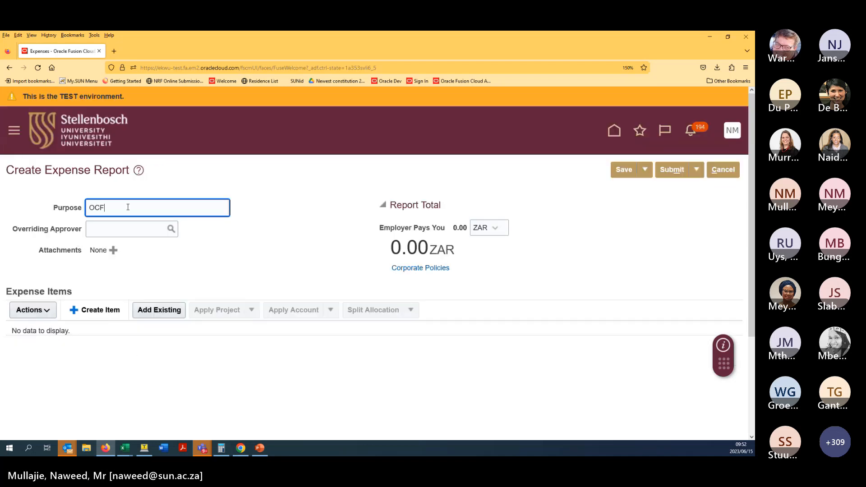
pyautogui.write('Demo In')
pyautogui.press('BackSpace')
pyautogui.press('BackSpace')
pyautogui.press('BackSpace')
# - Add an expense item dated 15 June 2023 with type Accommodation: Local
pyautogui.click(88, 314)
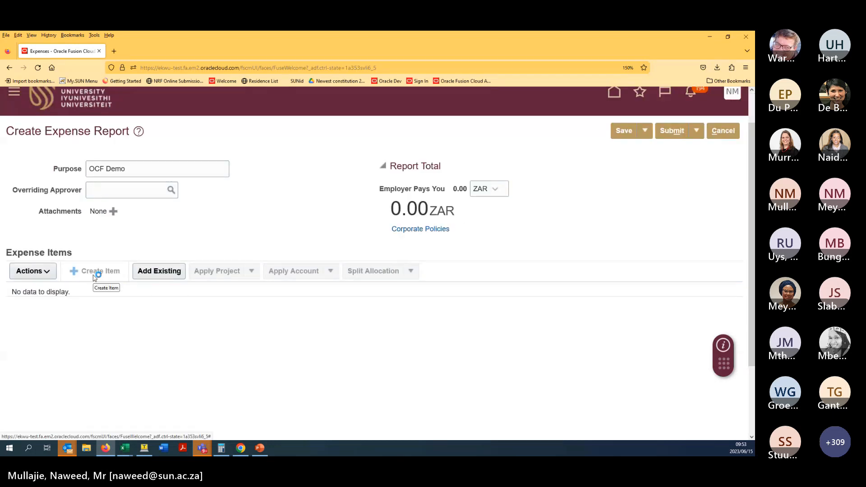
pyautogui.click(190, 235)
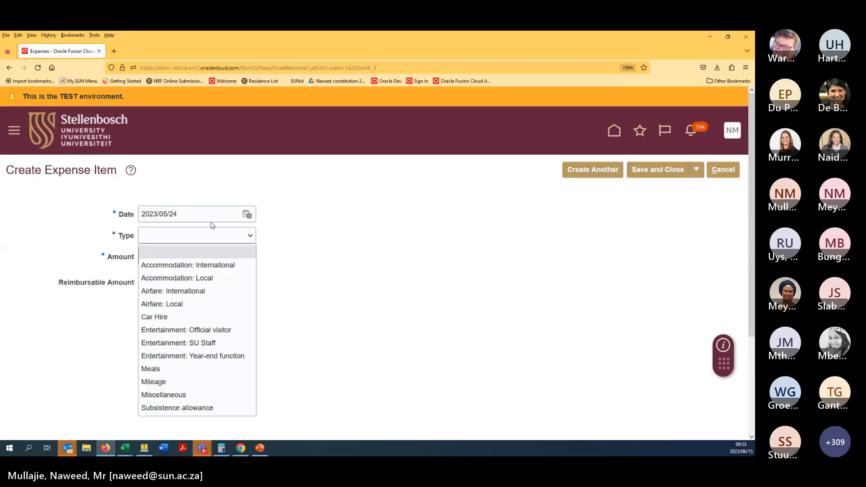
pyautogui.click(247, 216)
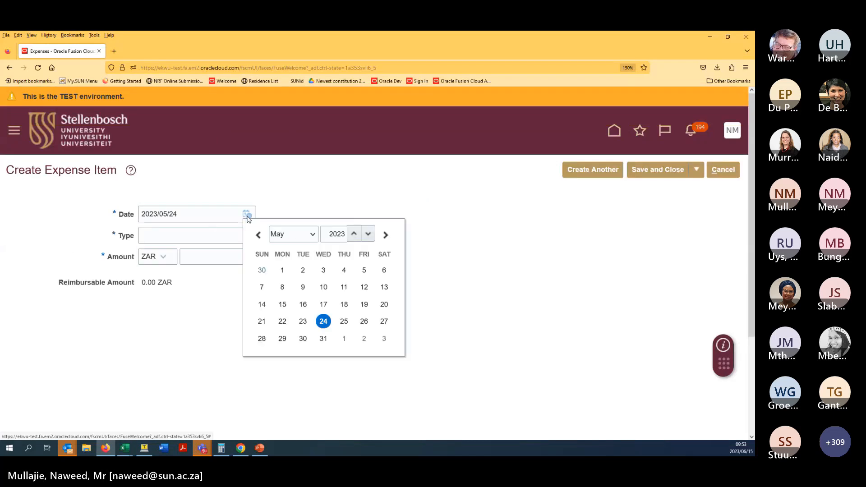
pyautogui.click(312, 234)
pyautogui.click(297, 315)
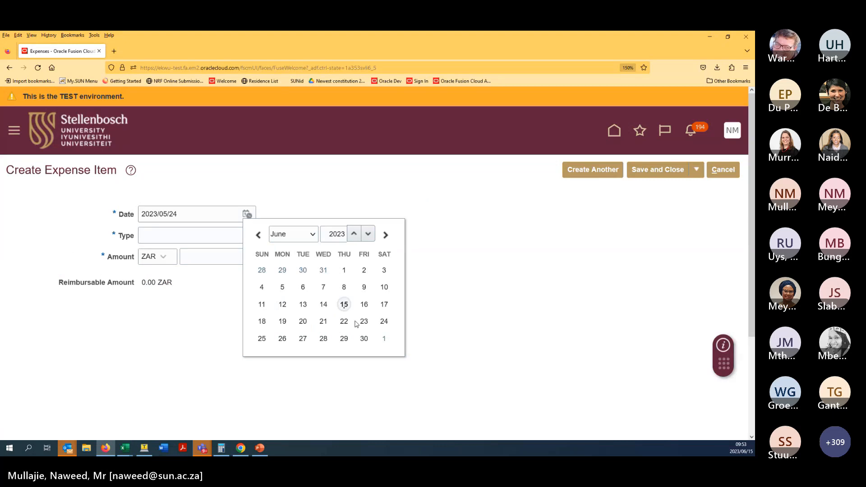
pyautogui.click(344, 304)
pyautogui.click(236, 234)
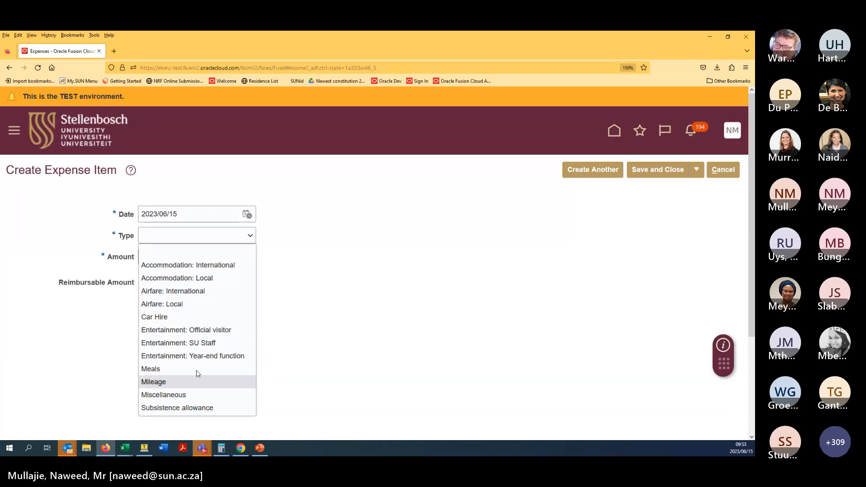
pyautogui.click(210, 283)
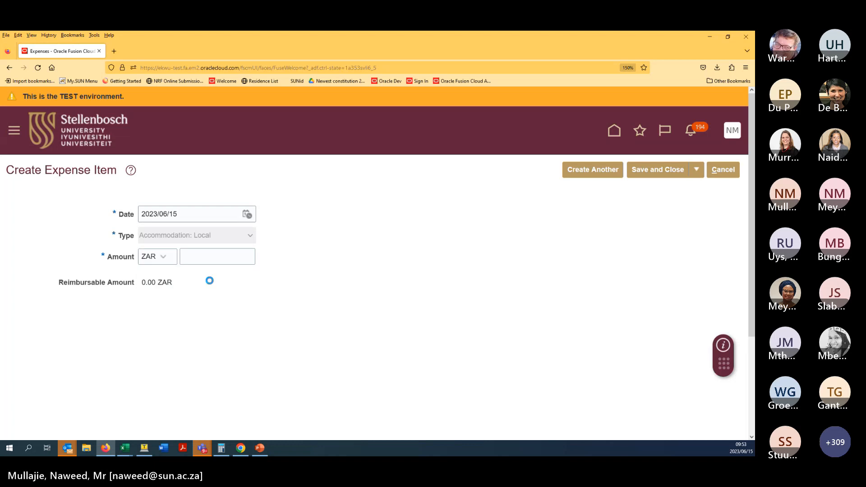
pyautogui.scroll(-3, 283, 223)
pyautogui.scroll(2, 283, 219)
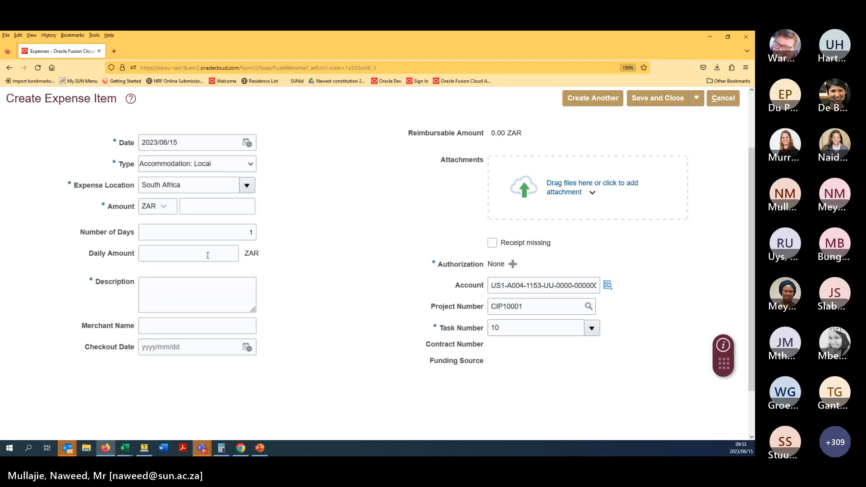
# - Change the type to Accommodation: International, enter amount 10000, and dismiss the validation errors
pyautogui.click(213, 168)
pyautogui.click(218, 194)
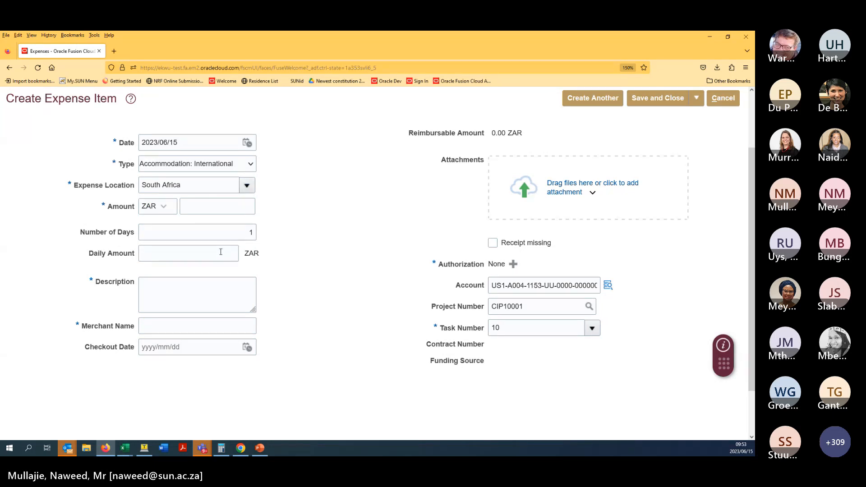
pyautogui.click(228, 212)
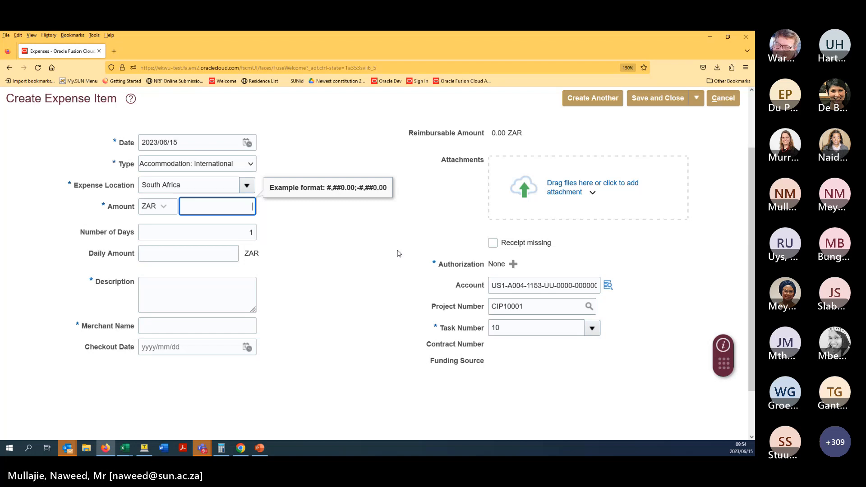
pyautogui.write('10000')
pyautogui.press('Tab')
pyautogui.press('Tab')
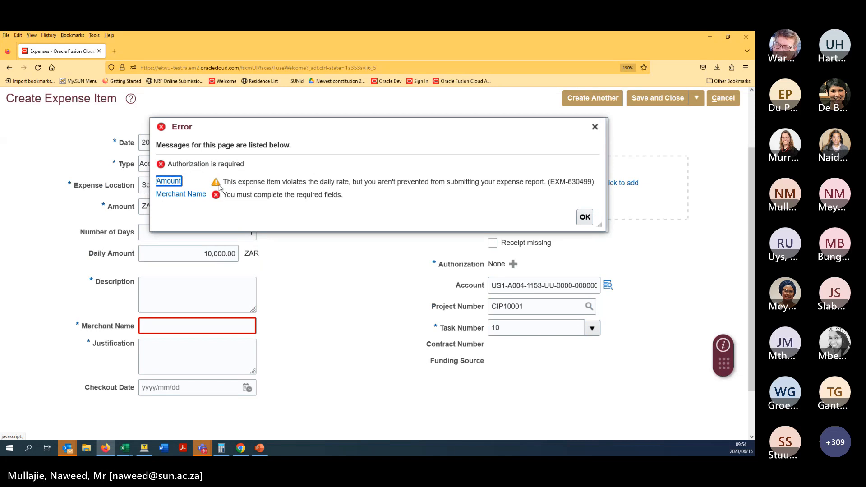
pyautogui.moveTo(227, 182); pyautogui.dragTo(374, 182)
pyautogui.click(392, 199)
pyautogui.click(585, 217)
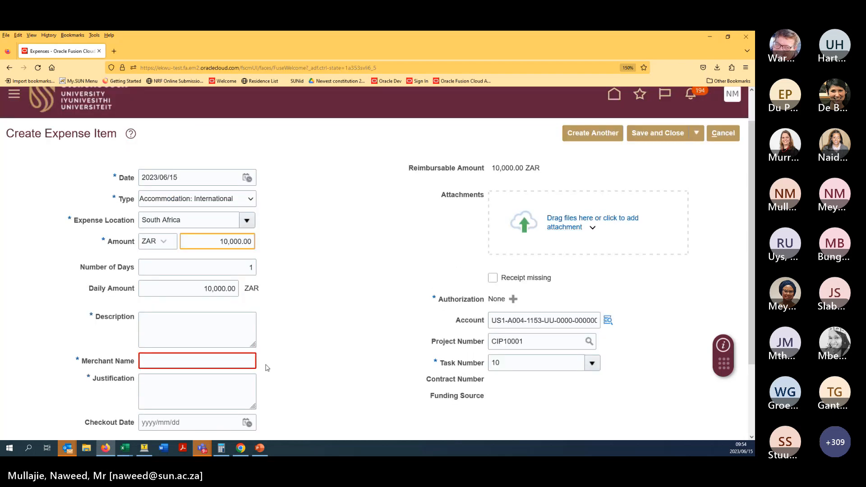
# - Try 3 as the number of days and dismiss the resulting validation errors
pyautogui.click(195, 388)
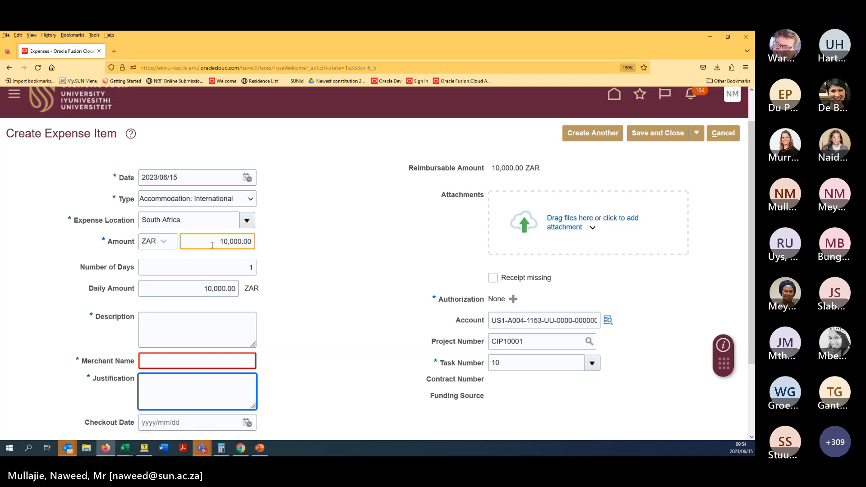
pyautogui.click(229, 270)
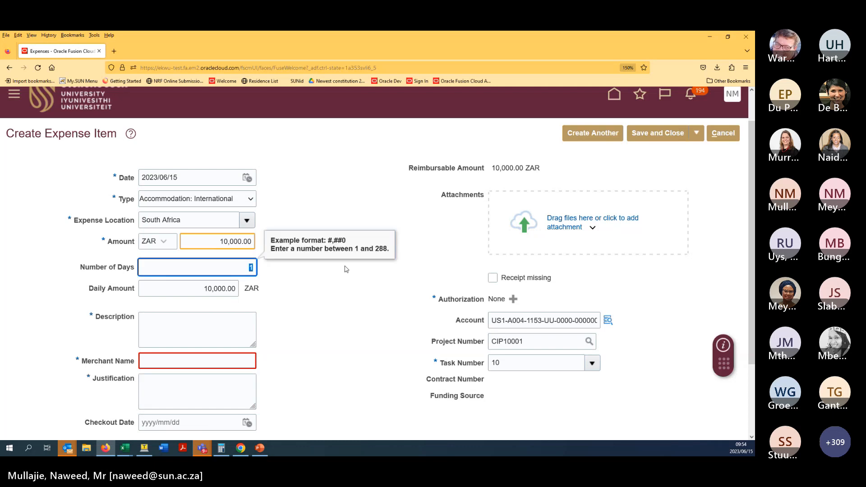
pyautogui.write('3')
pyautogui.click(345, 270)
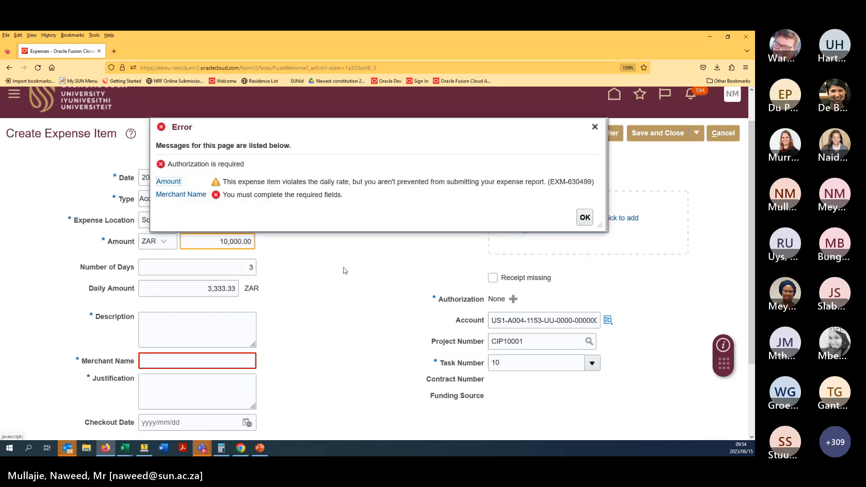
pyautogui.click(585, 217)
pyautogui.click(256, 267)
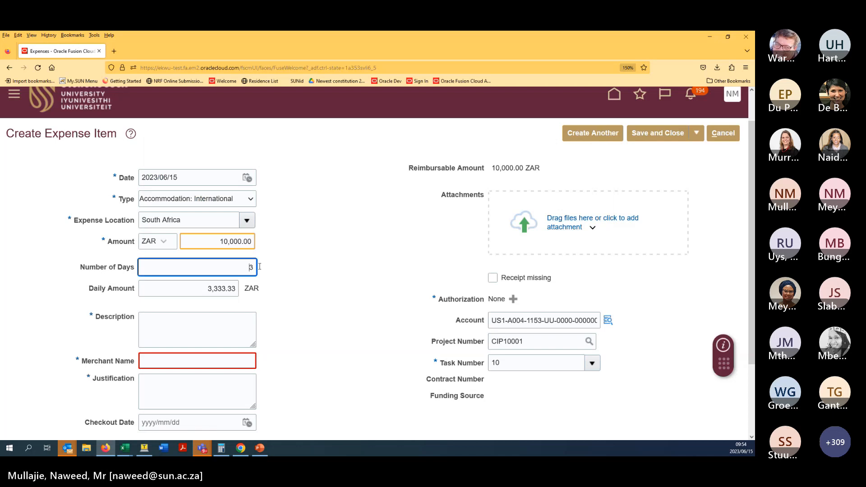
# - Set the expense location to United Kingdom, try 1 day, and dismiss the errors
pyautogui.click(225, 219)
pyautogui.write('united')
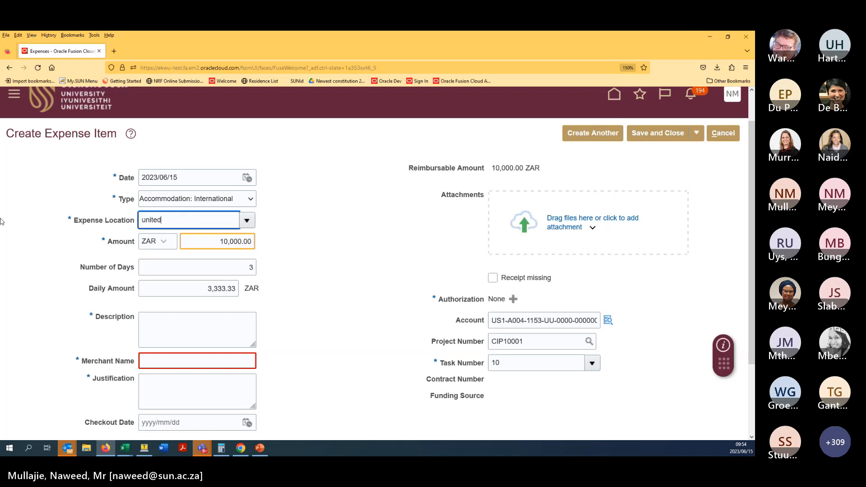
pyautogui.write(' kingdom')
pyautogui.click(156, 236)
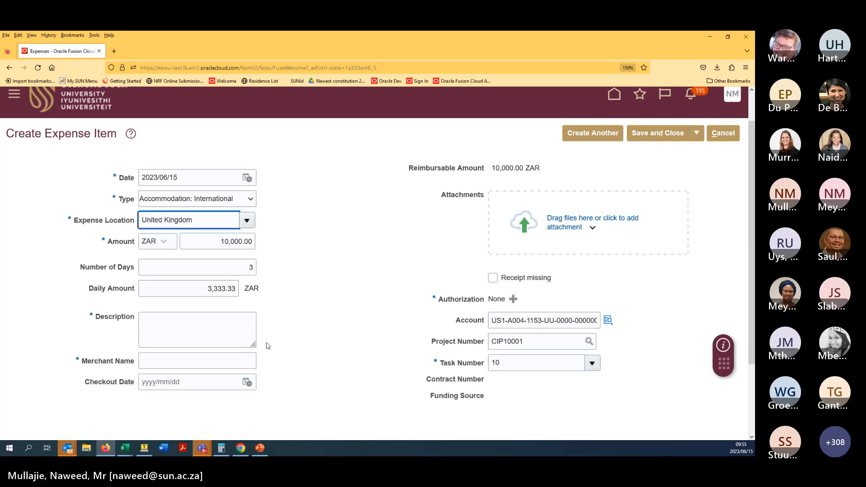
pyautogui.click(248, 271)
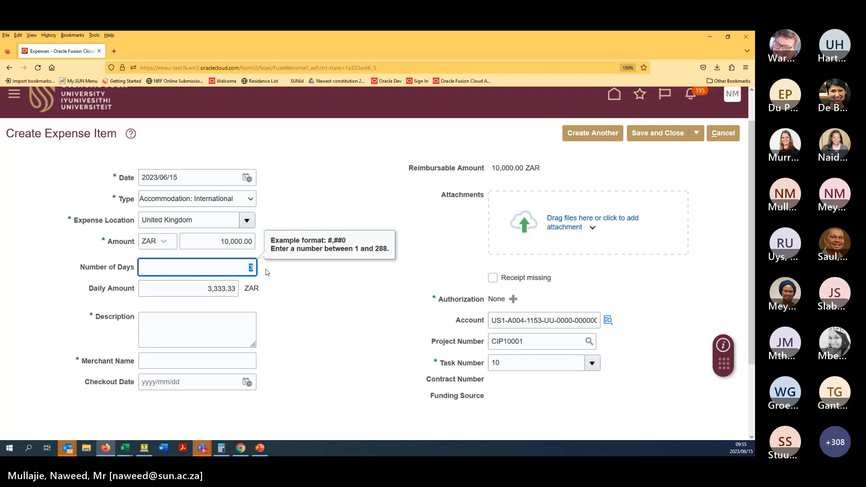
pyautogui.write('1')
pyautogui.click(293, 286)
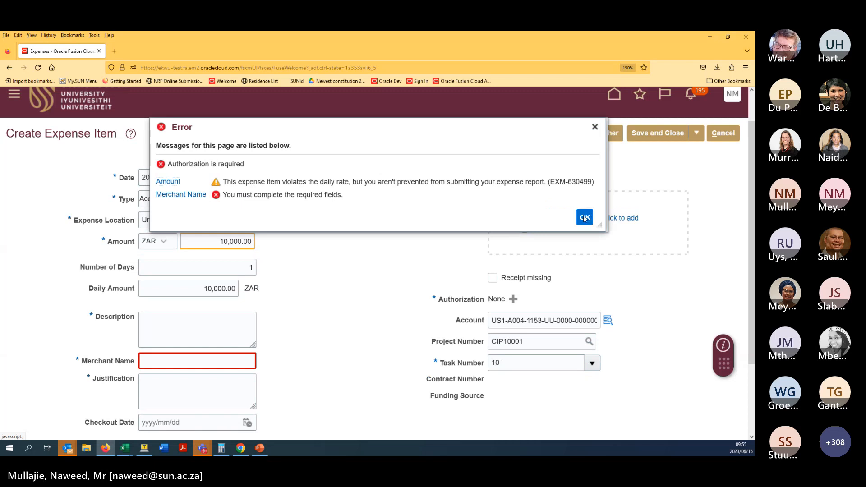
pyautogui.click(585, 218)
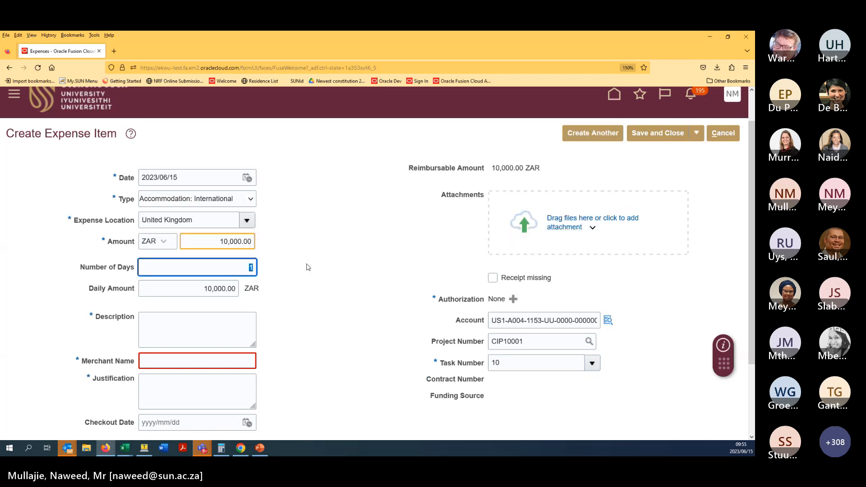
# - Set the number of days to 2 and move through the description and merchant fields
pyautogui.write('2')
pyautogui.click(307, 300)
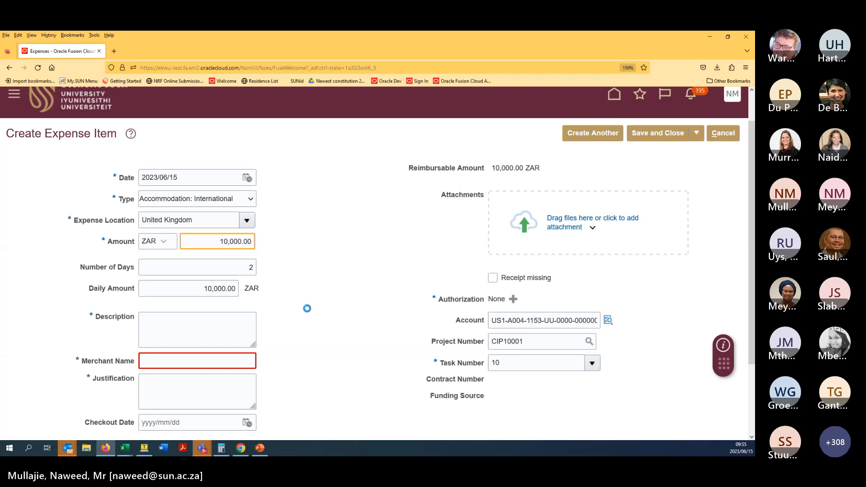
pyautogui.click(171, 323)
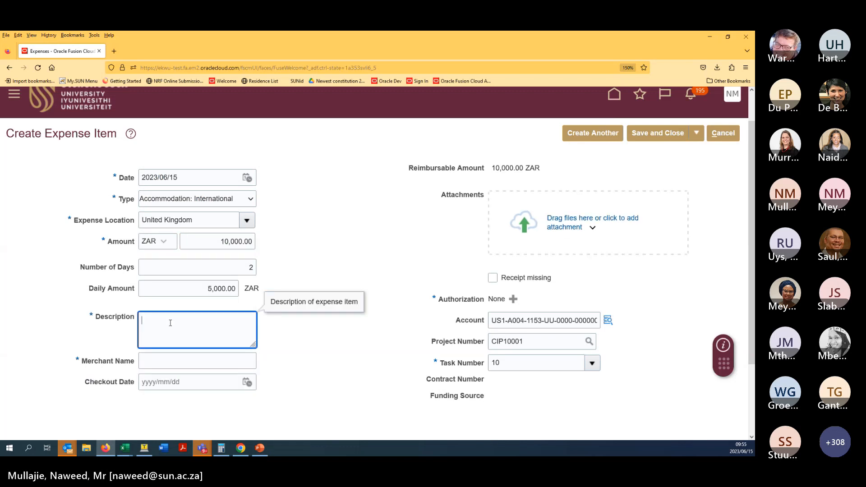
pyautogui.click(169, 362)
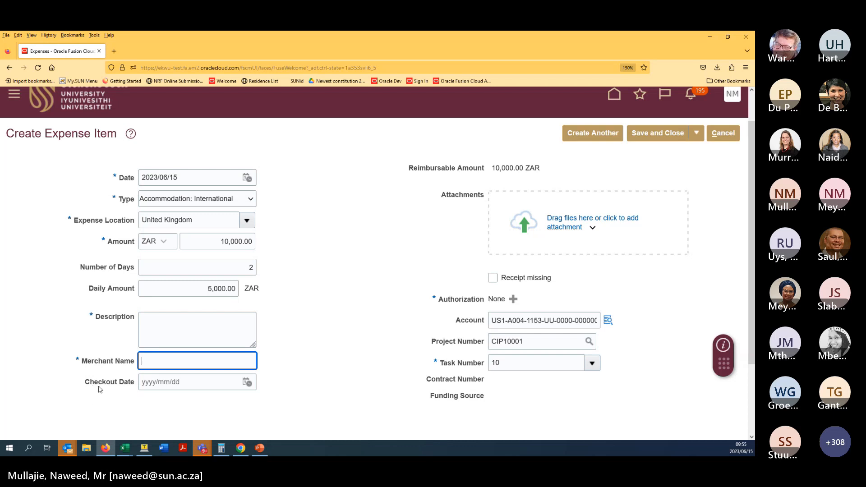
pyautogui.moveTo(100, 389); pyautogui.dragTo(181, 382)
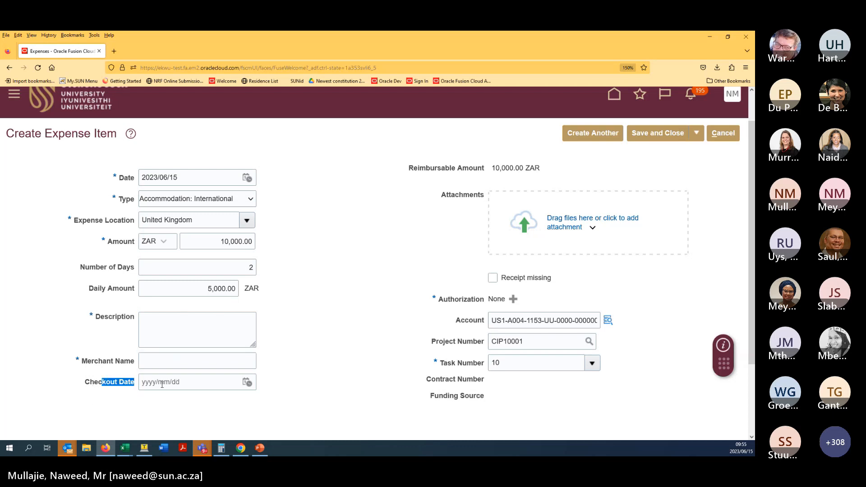
pyautogui.click(299, 384)
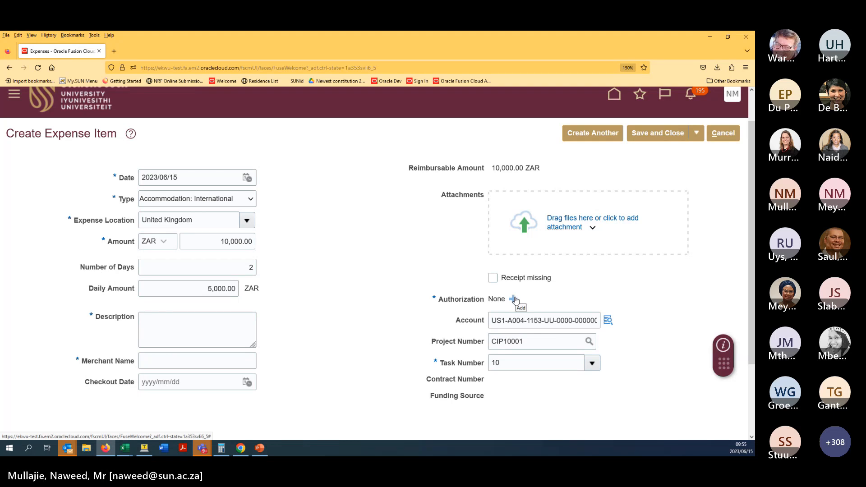
# - Open and close the account details unchanged, then delete project number CIP10001
pyautogui.click(507, 321)
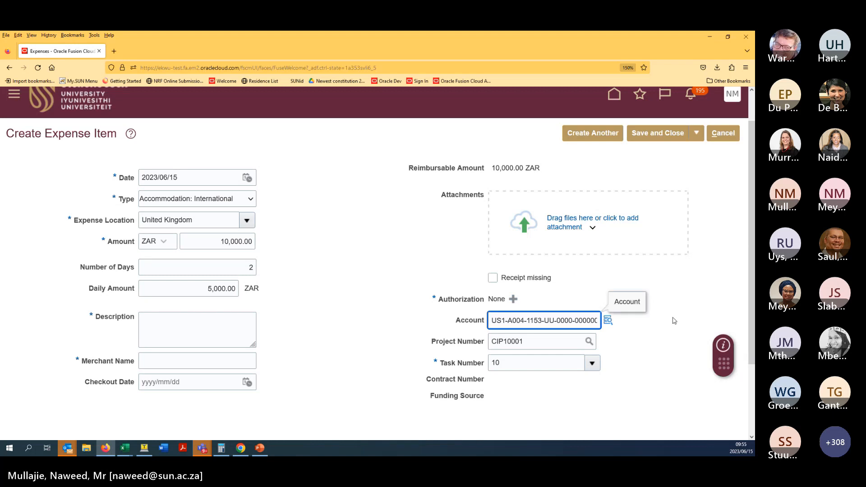
pyautogui.click(607, 324)
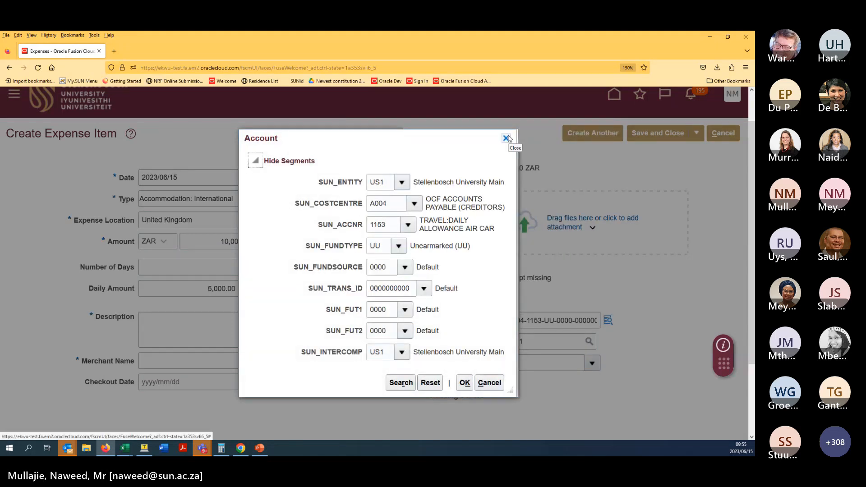
pyautogui.click(507, 138)
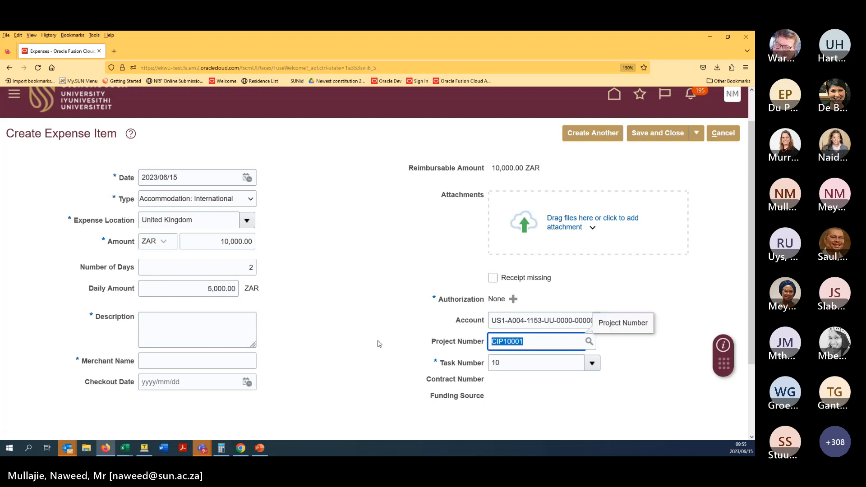
pyautogui.press('Delete')
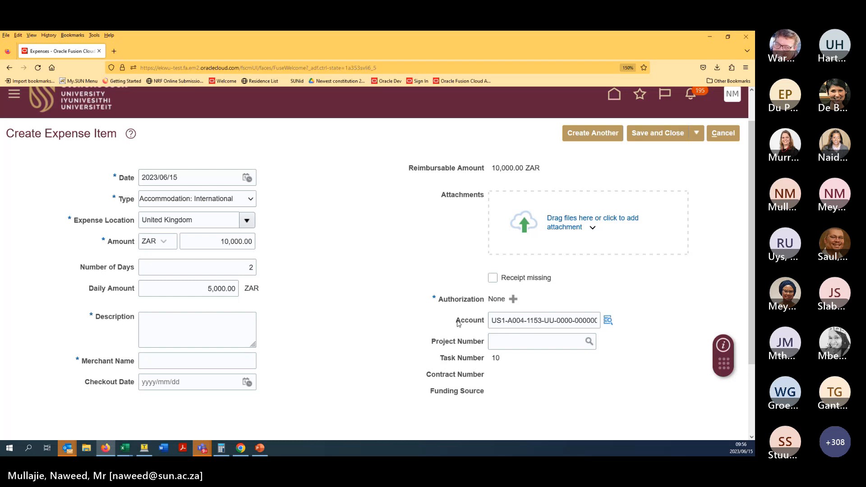
pyautogui.moveTo(456, 321); pyautogui.dragTo(617, 327)
pyautogui.click(362, 326)
# - Change the expense type to Airfare: International
pyautogui.click(225, 199)
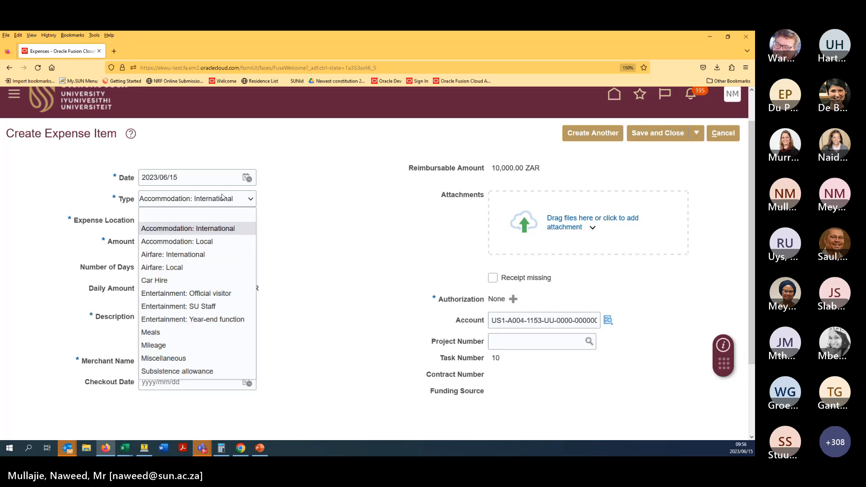
pyautogui.click(226, 238)
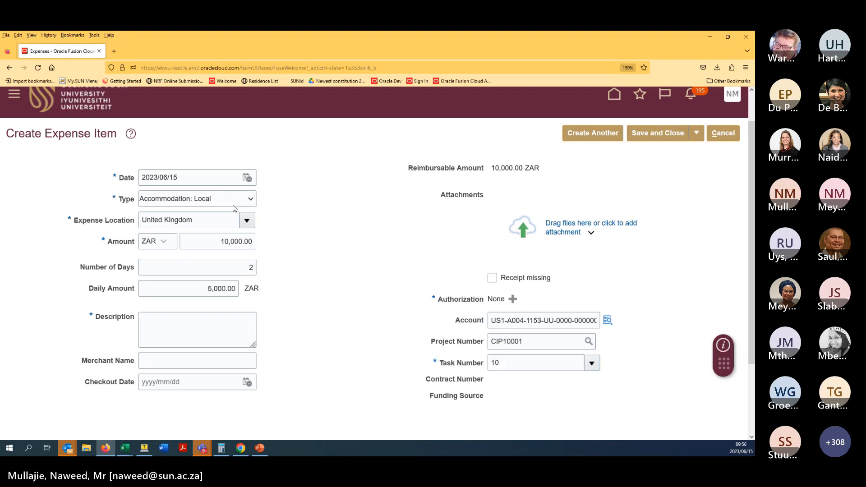
pyautogui.click(233, 206)
pyautogui.click(217, 250)
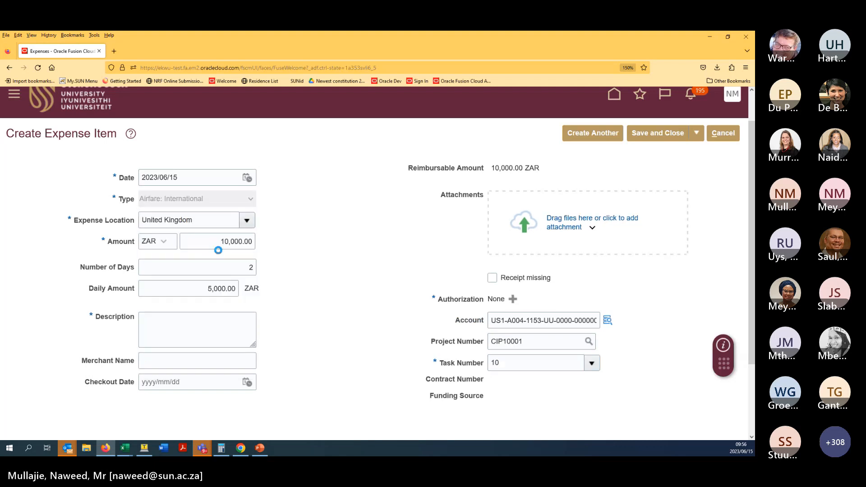
# - Set the flight class to Business and save the expense item without closing
pyautogui.scroll(-3, 320, 226)
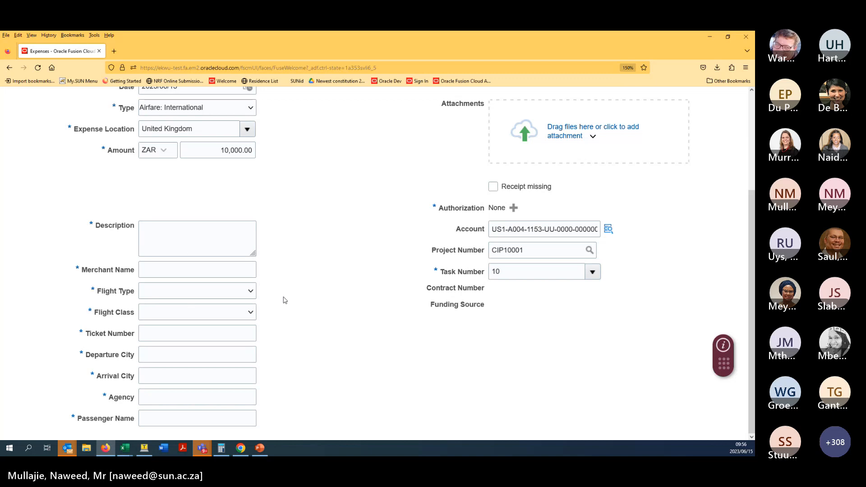
pyautogui.click(241, 313)
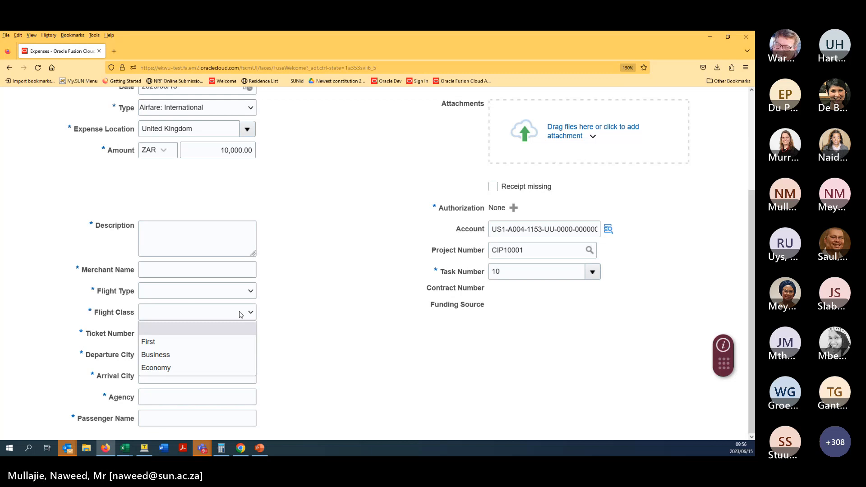
pyautogui.click(229, 354)
pyautogui.middleClick(339, 360)
pyautogui.scroll(3, 339, 361)
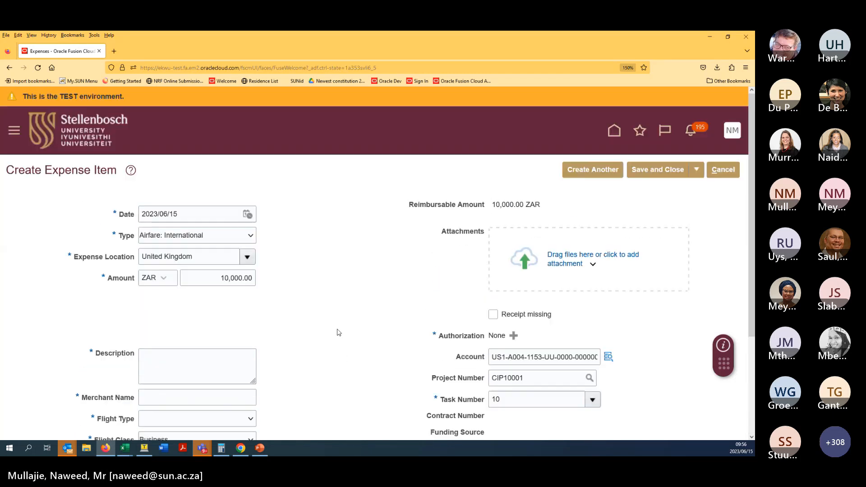
pyautogui.scroll(-1, 338, 333)
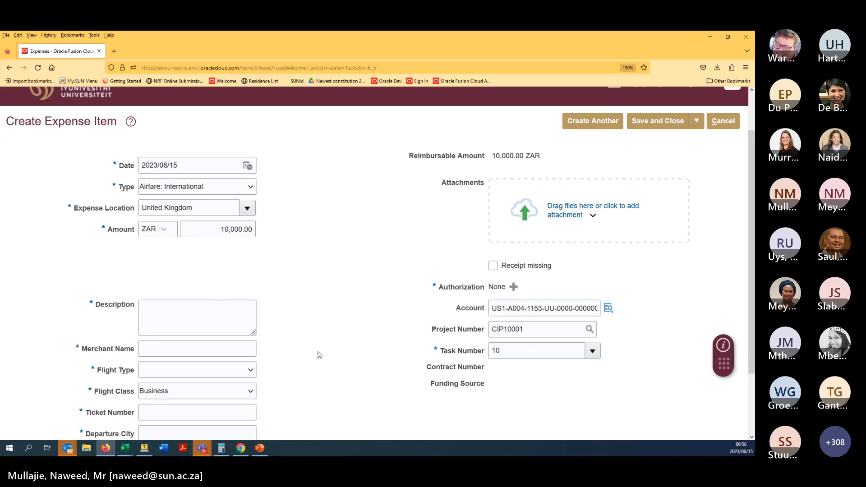
pyautogui.click(698, 121)
pyautogui.click(653, 140)
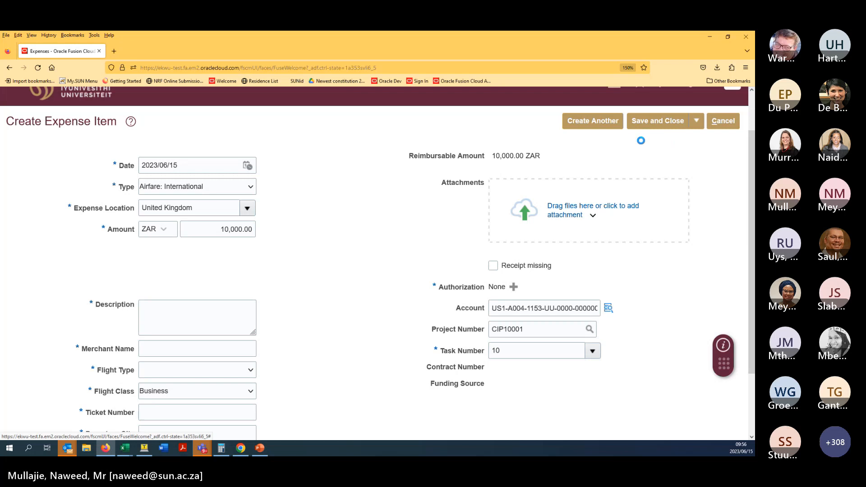
# - Dismiss the missing-field errors and enter 'test' as description and merchant name
pyautogui.moveTo(431, 165); pyautogui.dragTo(422, 243)
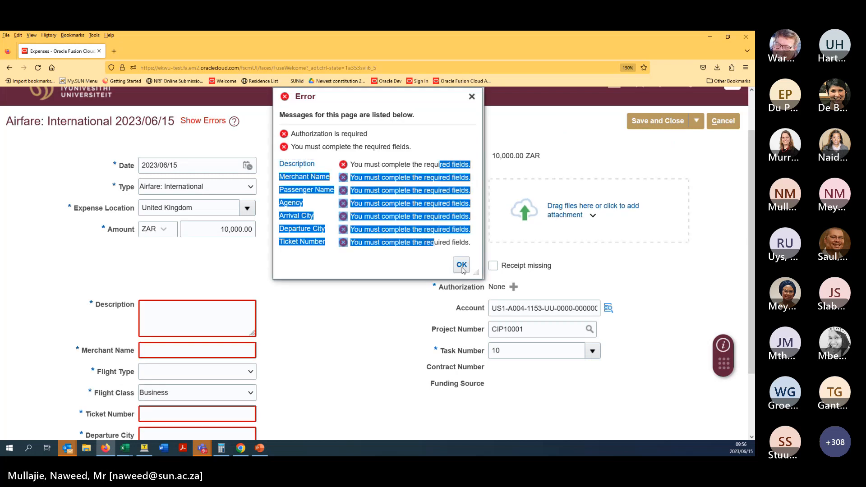
pyautogui.click(461, 265)
pyautogui.scroll(-3, 341, 280)
pyautogui.middleClick(339, 288)
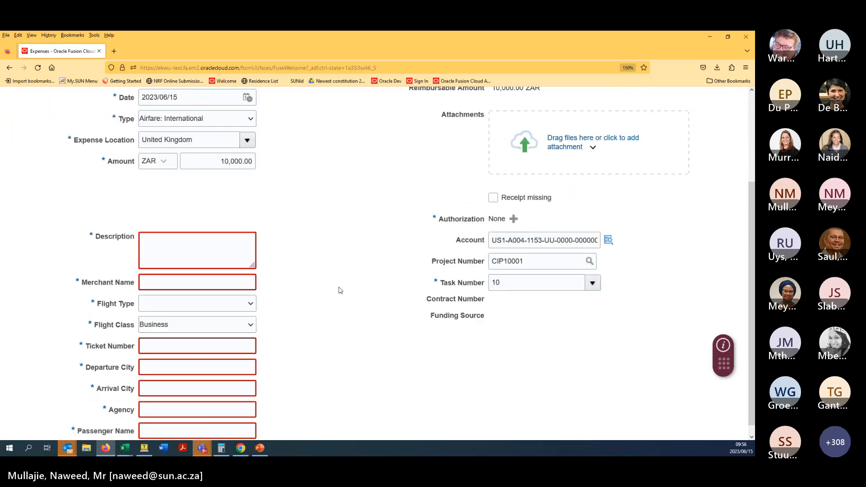
pyautogui.scroll(2, 307, 294)
pyautogui.click(219, 288)
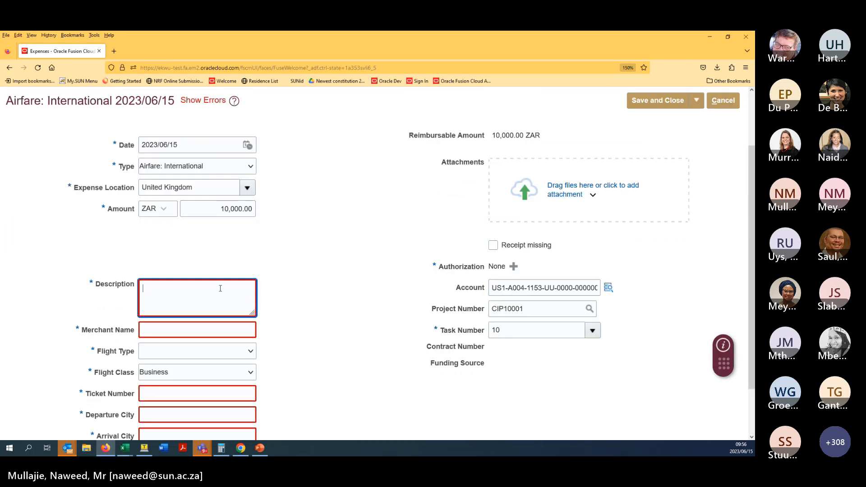
pyautogui.write('test')
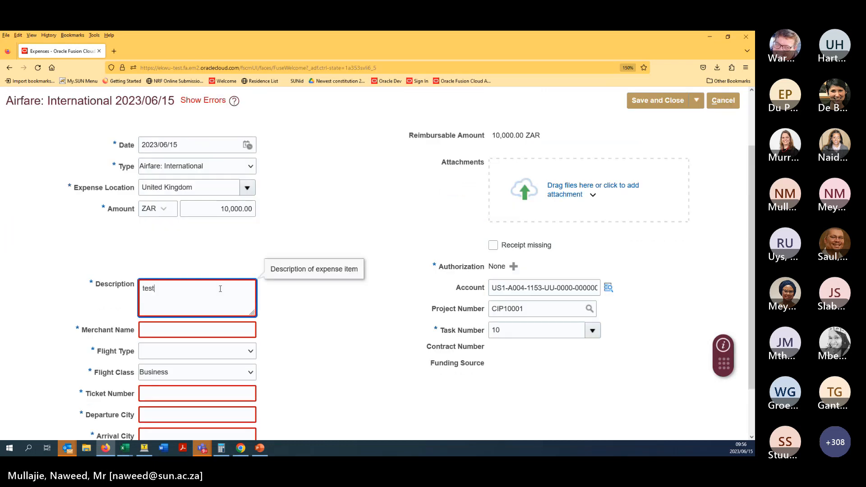
pyautogui.click(212, 326)
pyautogui.write('test')
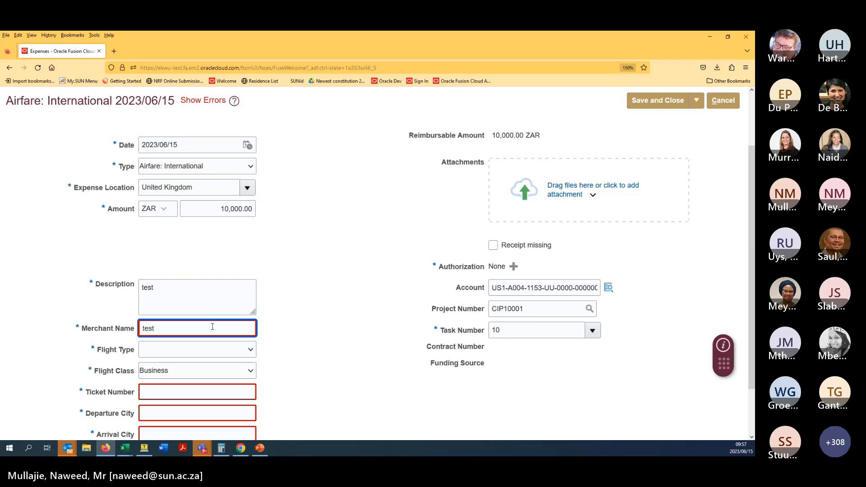
pyautogui.click(296, 283)
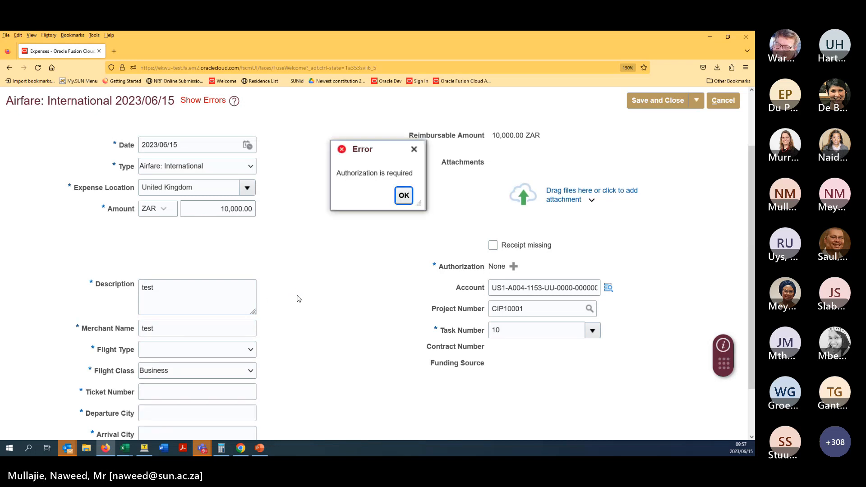
# - Dismiss the remaining errors and change the expense type to Airfare: Local
pyautogui.click(401, 195)
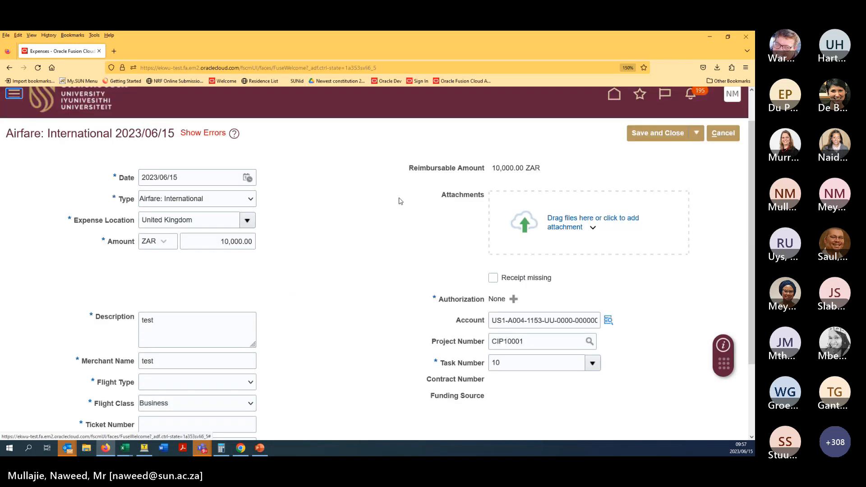
pyautogui.click(192, 135)
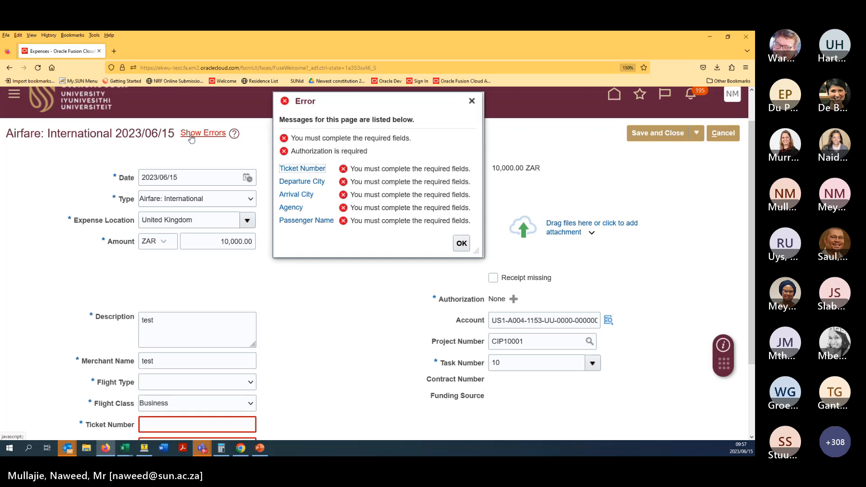
pyautogui.click(461, 243)
pyautogui.click(204, 200)
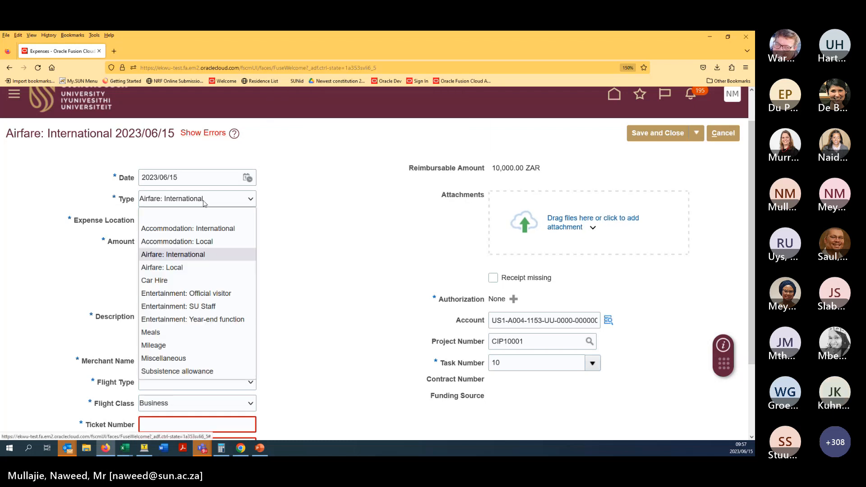
pyautogui.click(207, 268)
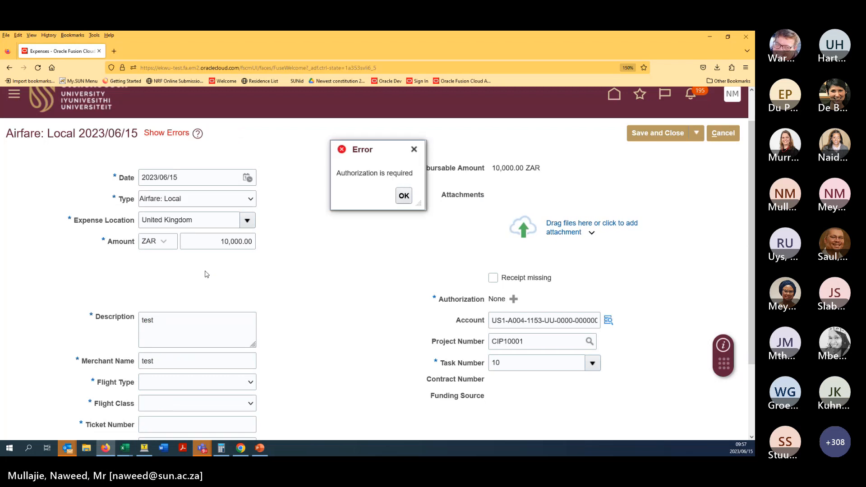
pyautogui.click(397, 198)
pyautogui.scroll(-2, 314, 248)
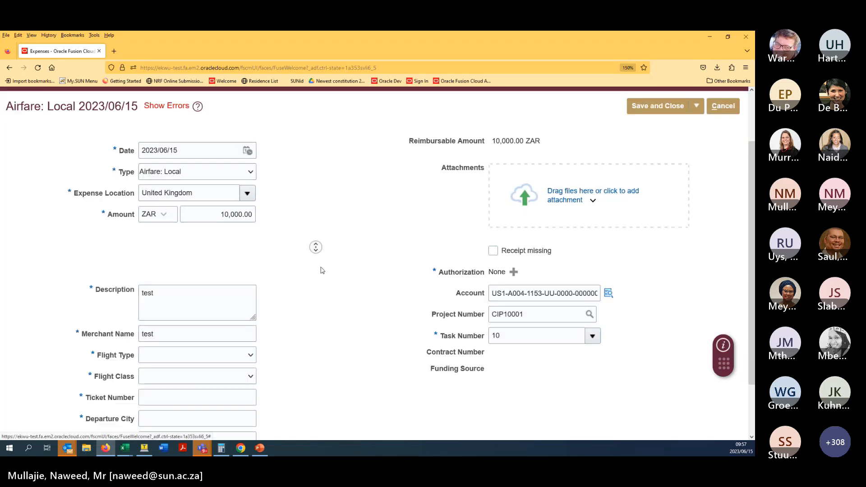
# - Set flight type Domestic and flight class Business, dismissing the policy warnings
pyautogui.click(247, 324)
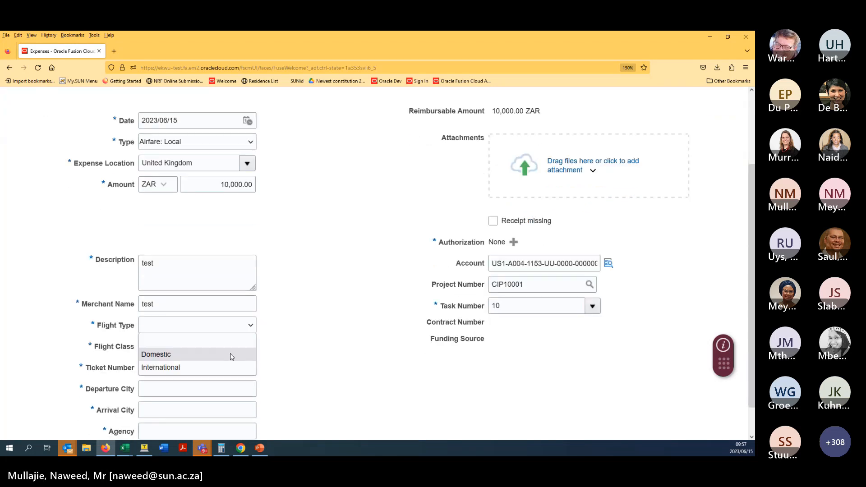
pyautogui.click(230, 354)
pyautogui.click(237, 341)
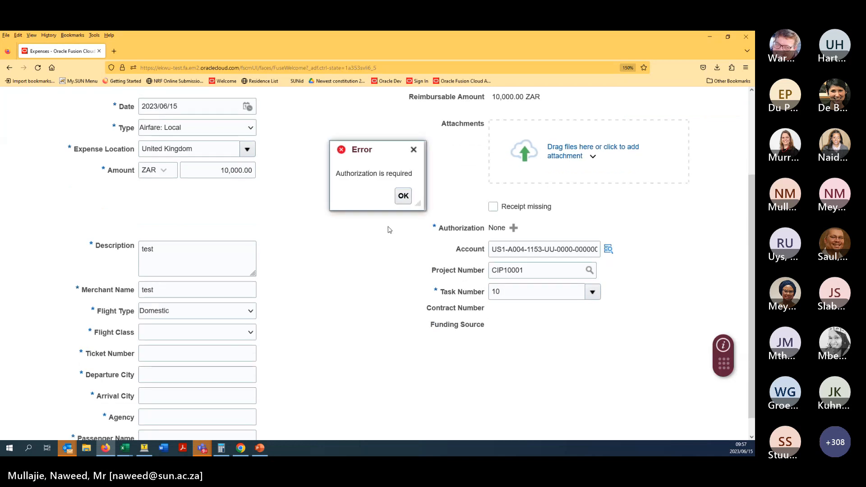
pyautogui.press('Return')
pyautogui.click(206, 404)
pyautogui.click(202, 376)
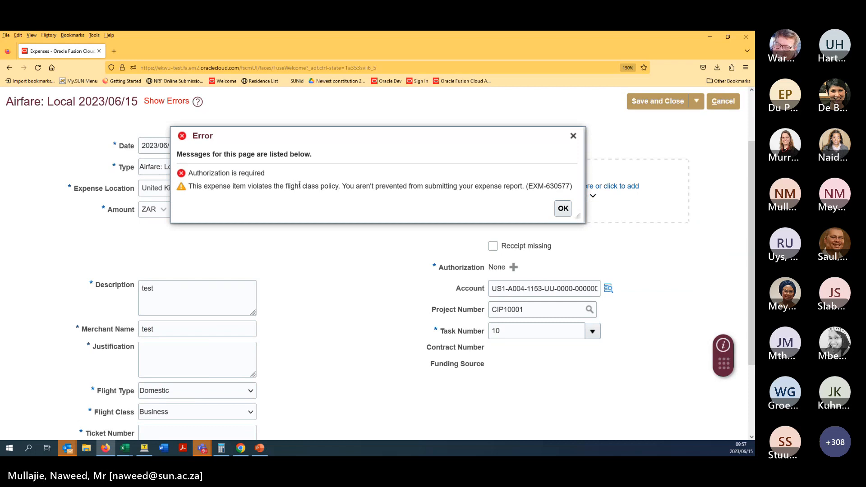
pyautogui.click(563, 209)
pyautogui.middleClick(301, 332)
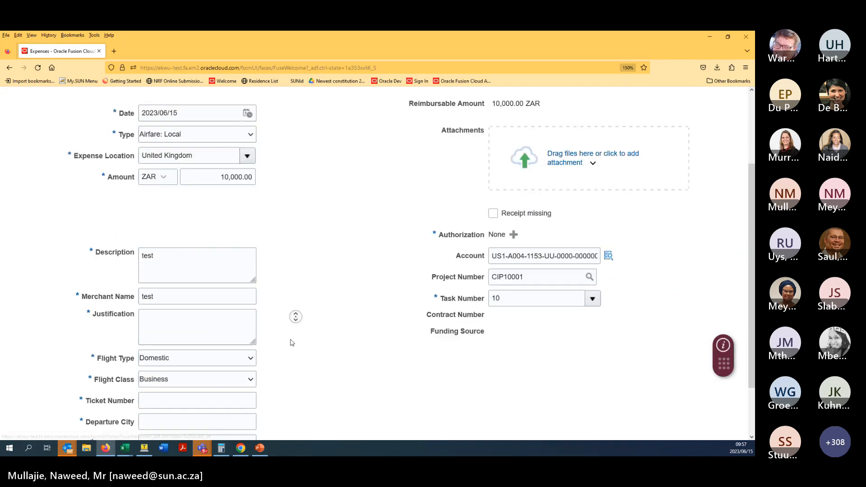
pyautogui.click(301, 357)
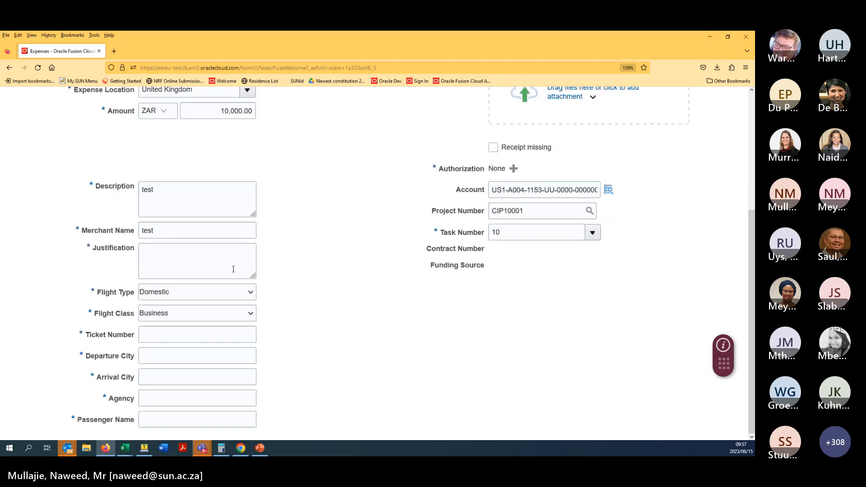
pyautogui.scroll(3, 321, 242)
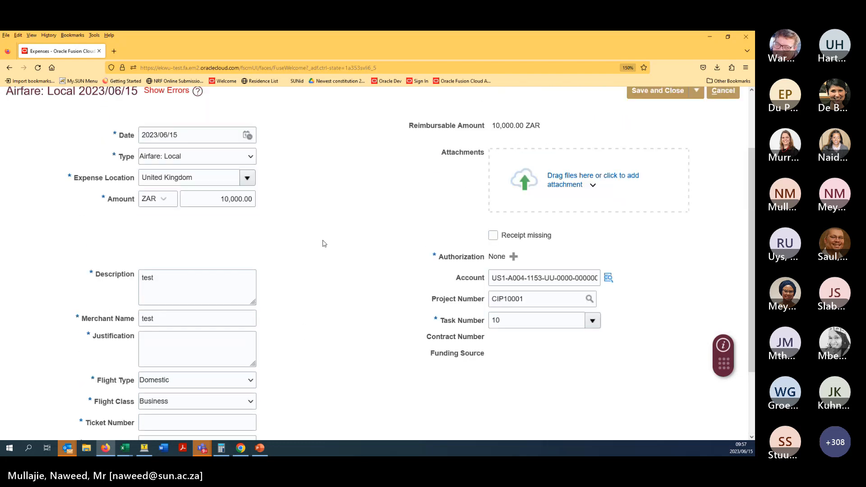
# - Change the expense type to Car Hire and dismiss the authorization message
pyautogui.click(206, 172)
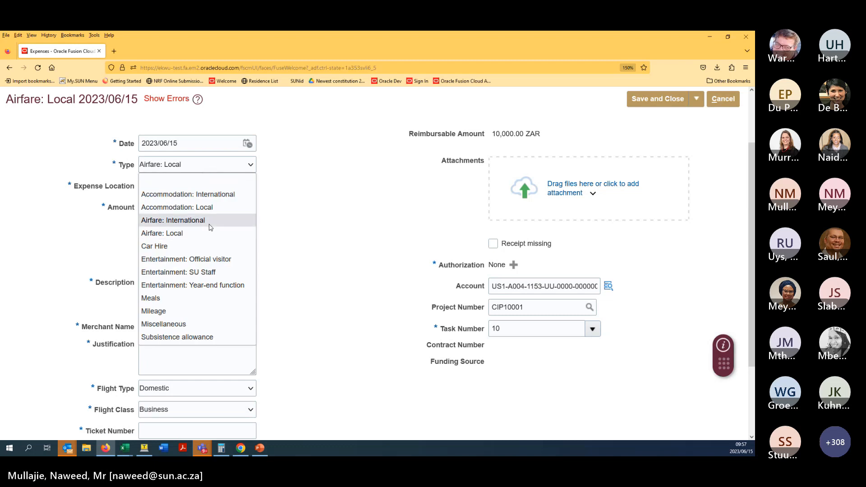
pyautogui.click(205, 247)
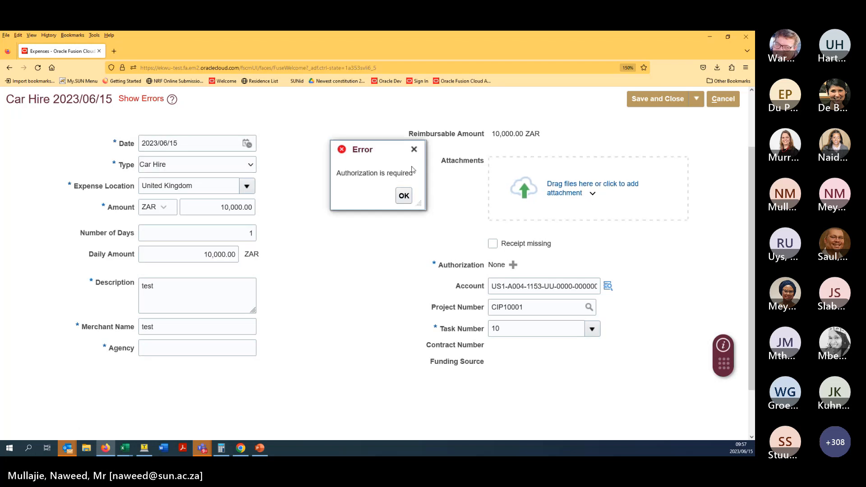
pyautogui.click(404, 195)
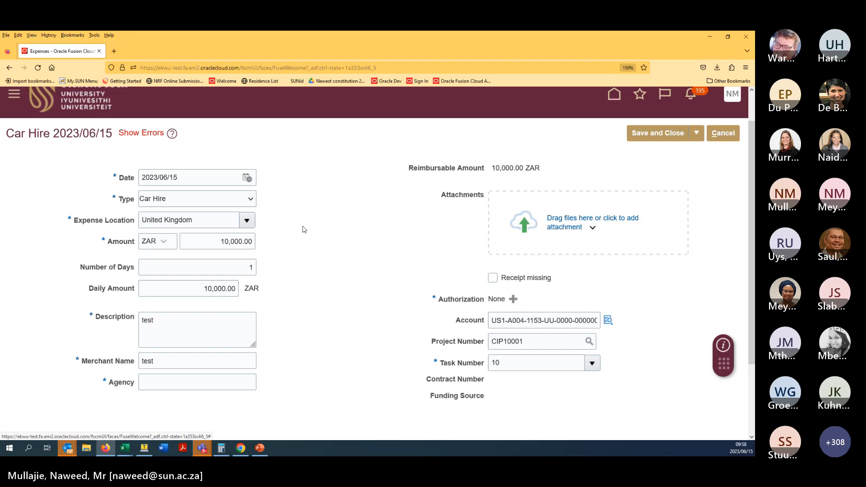
# - Switch the expense type to Entertainment: Official visitor and dismiss the attendee and authorization errors
pyautogui.click(239, 195)
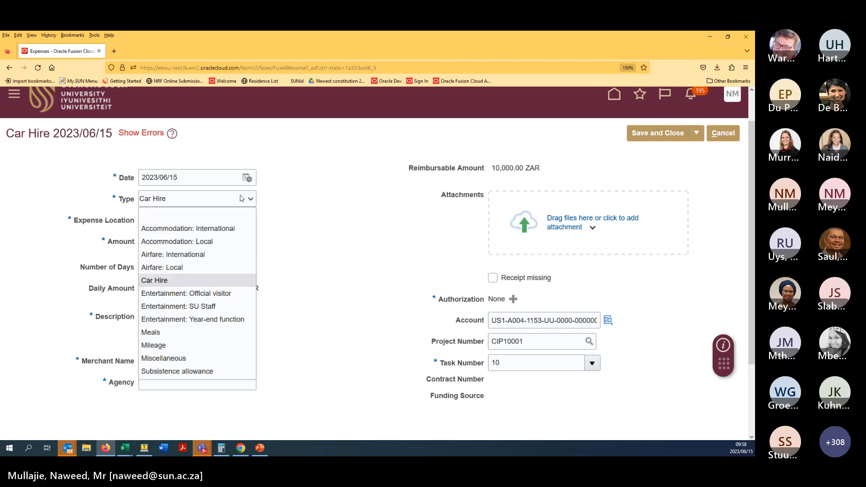
pyautogui.click(332, 222)
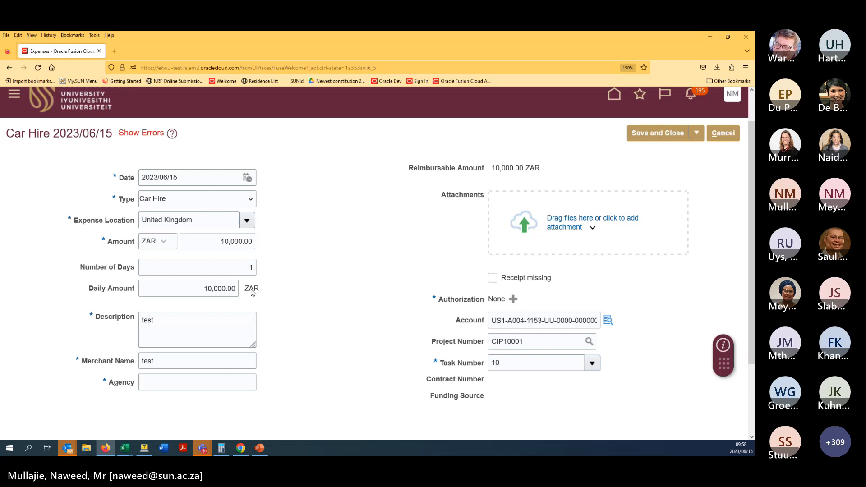
pyautogui.click(227, 201)
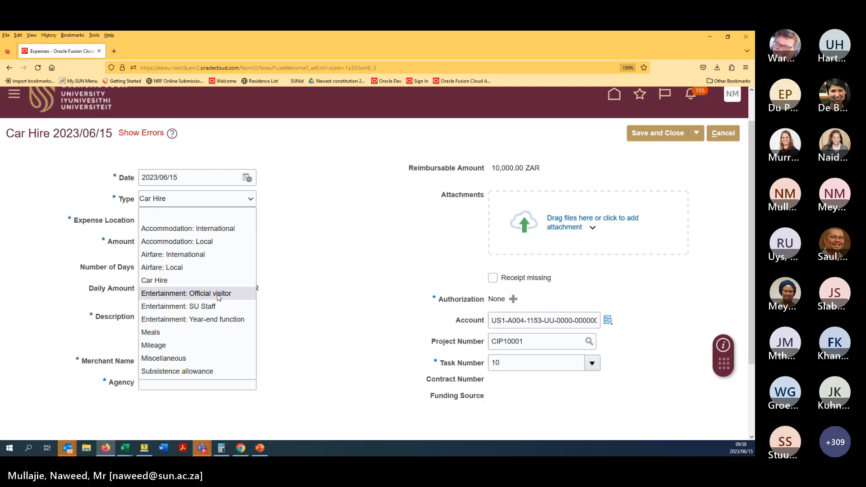
pyautogui.click(218, 294)
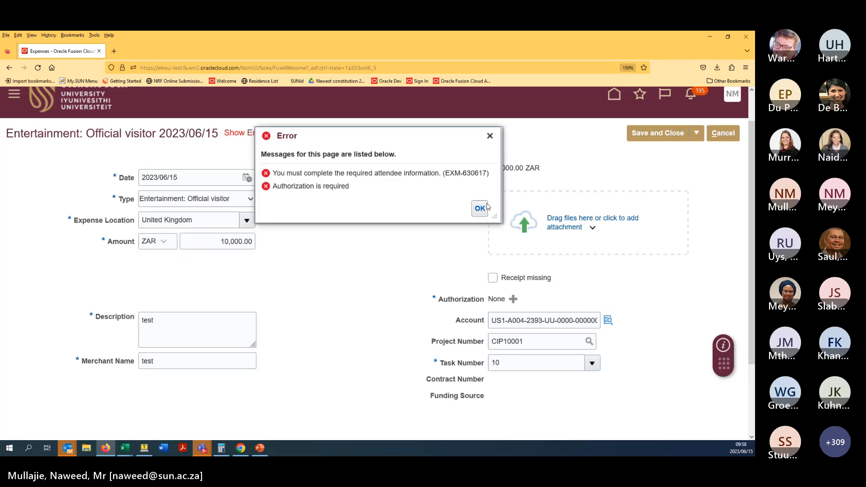
pyautogui.click(480, 207)
# - Cancel the item edit and confirm discarding the unsaved changes
pyautogui.scroll(-2, 352, 240)
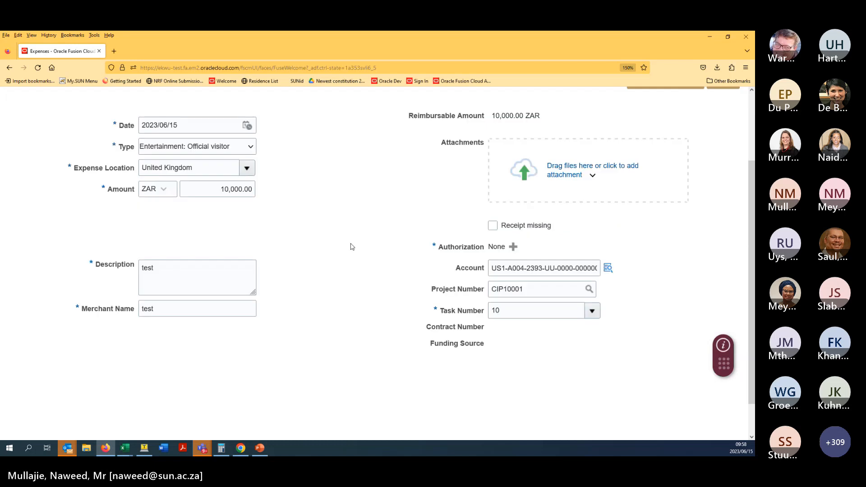
pyautogui.scroll(-1, 302, 271)
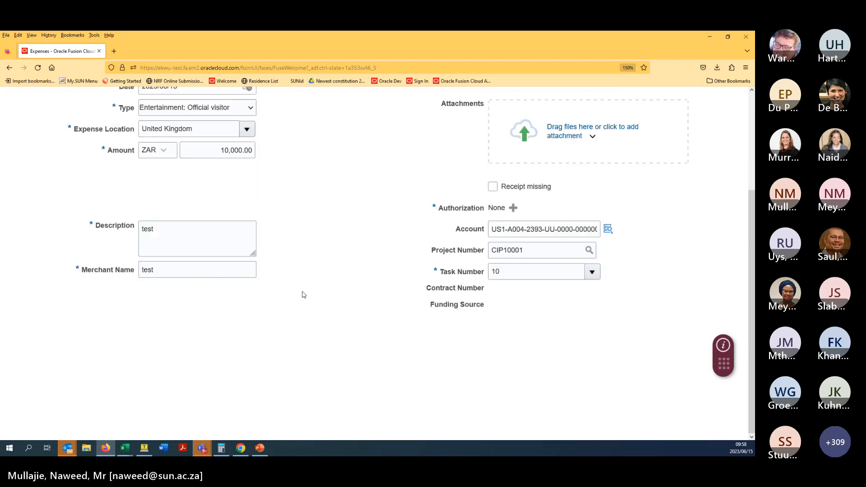
pyautogui.scroll(3, 299, 275)
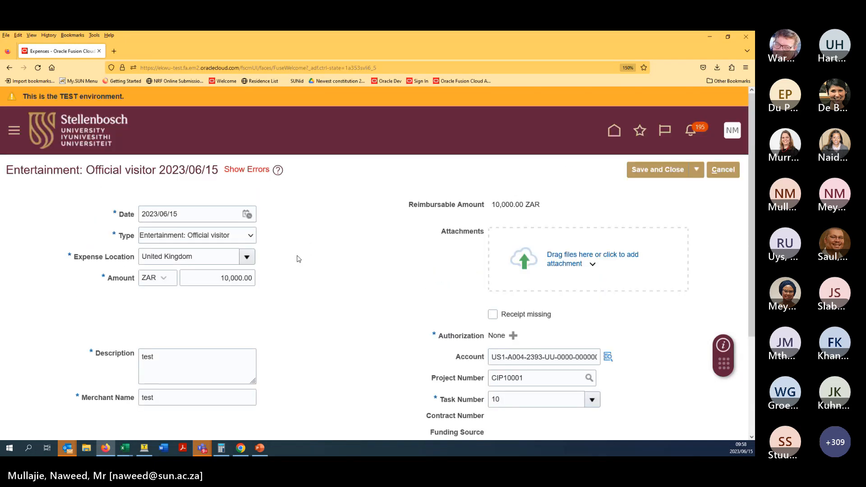
pyautogui.click(716, 169)
pyautogui.click(464, 282)
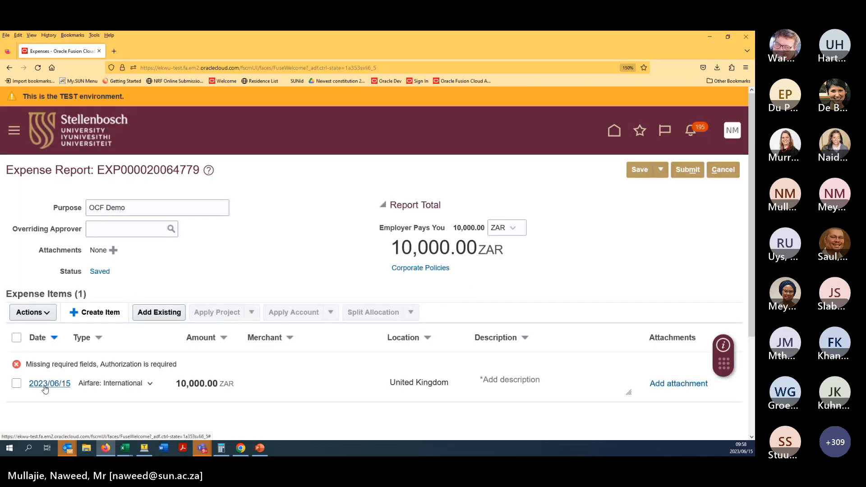
# - Remove the existing Airfare: International item from the report
pyautogui.click(16, 384)
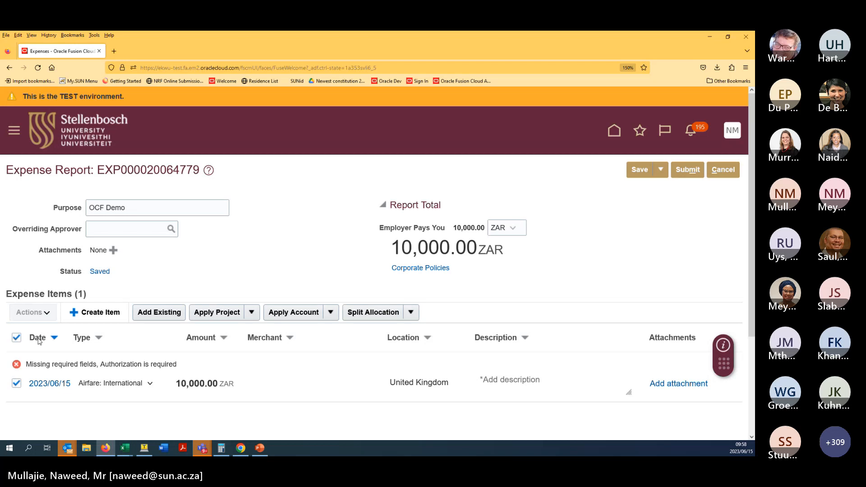
pyautogui.click(46, 311)
pyautogui.click(59, 356)
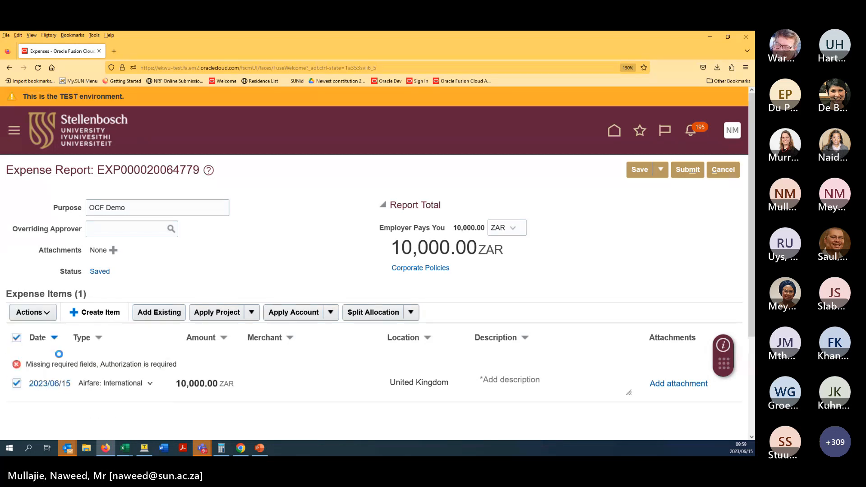
pyautogui.click(535, 285)
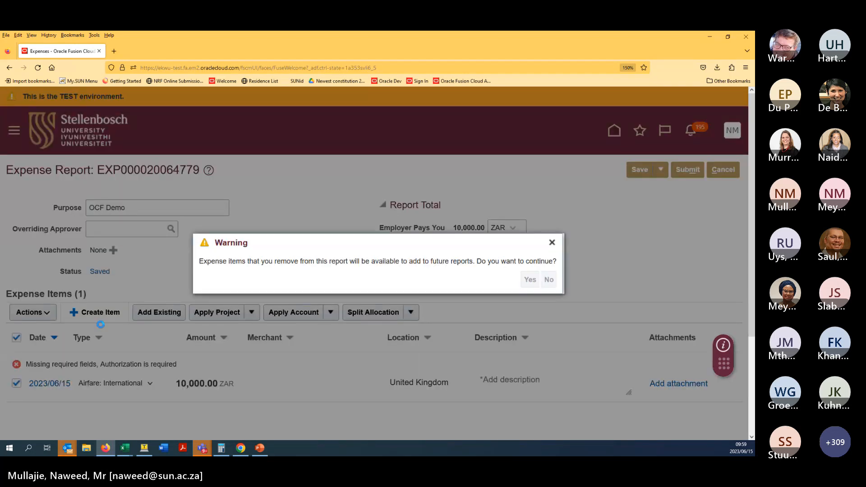
# - Create a new Entertainment: Official visitor item, leaving the attendee amount blank
pyautogui.click(98, 318)
pyautogui.click(168, 239)
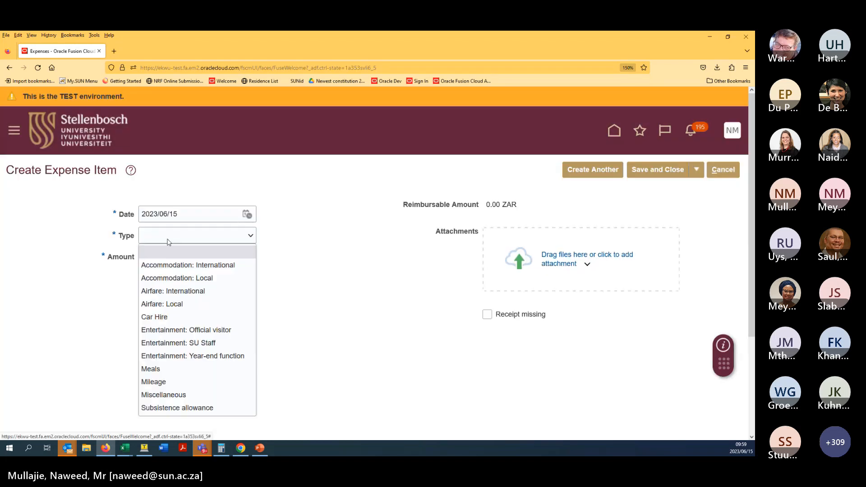
pyautogui.click(192, 334)
pyautogui.middleClick(316, 197)
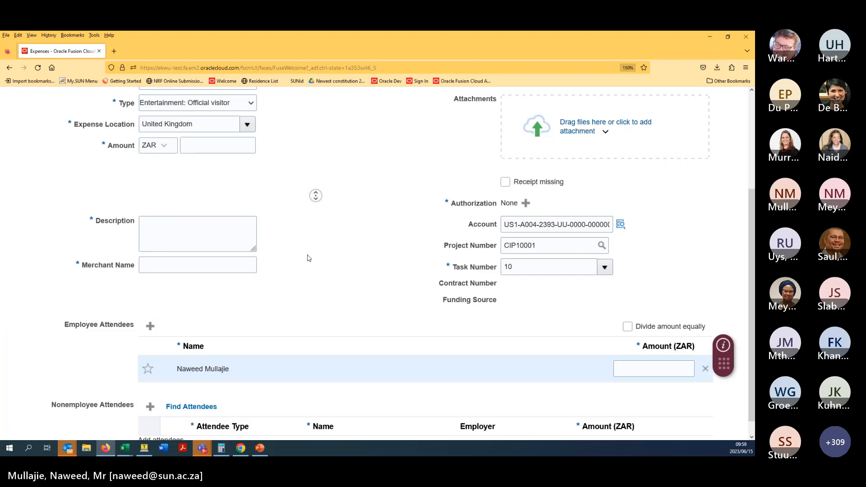
pyautogui.click(309, 259)
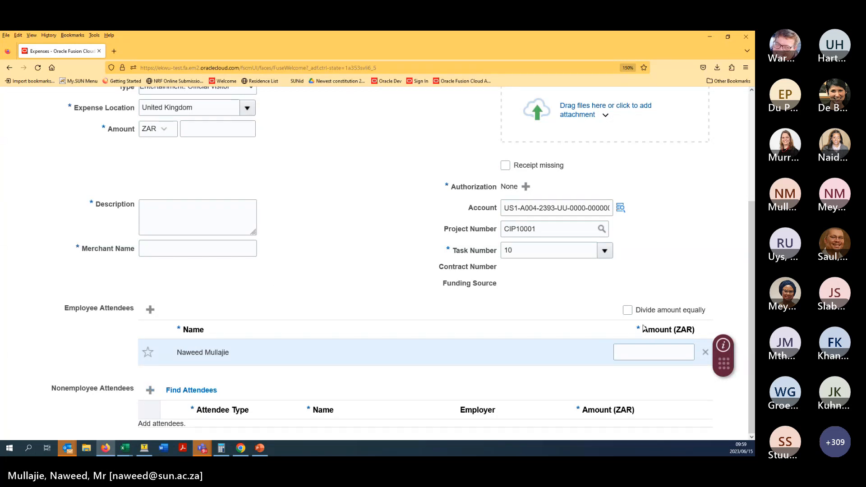
pyautogui.click(641, 355)
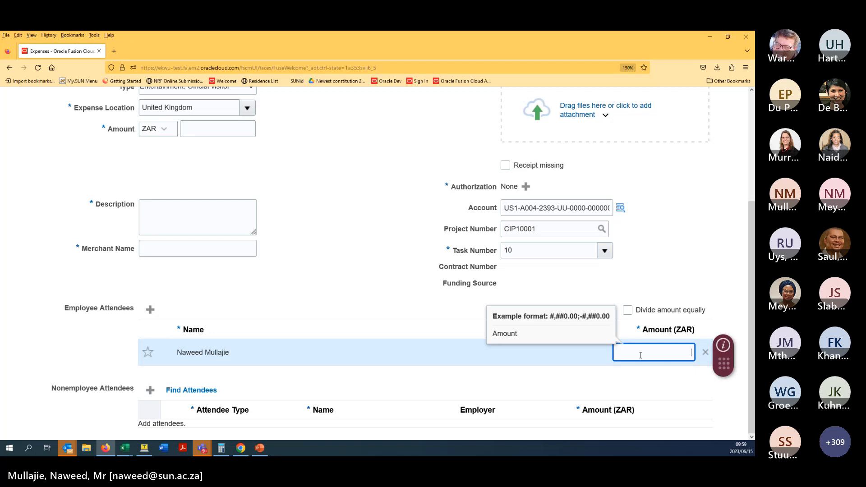
pyautogui.click(406, 292)
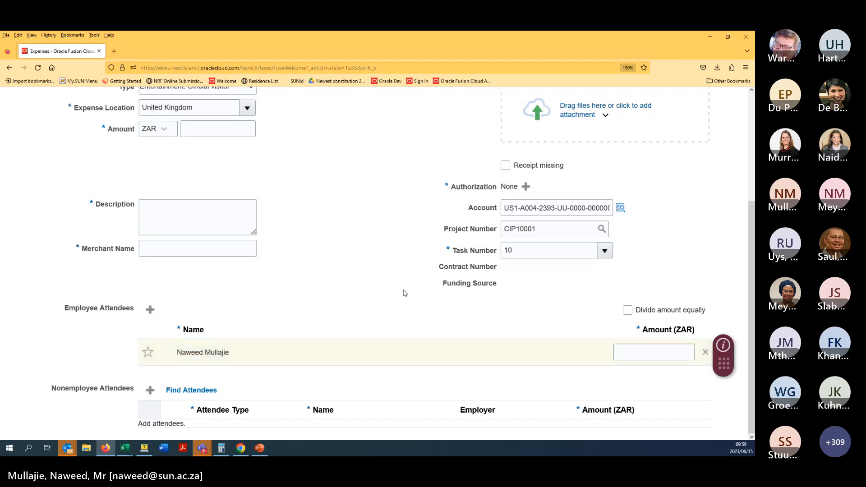
pyautogui.scroll(3, 389, 262)
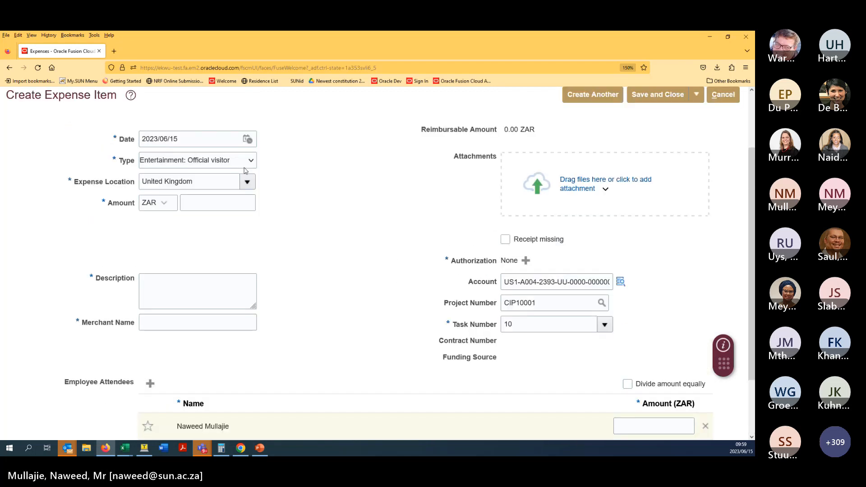
# - Try Entertainment: Year-end function as the item type, then settle on Meals
pyautogui.click(245, 167)
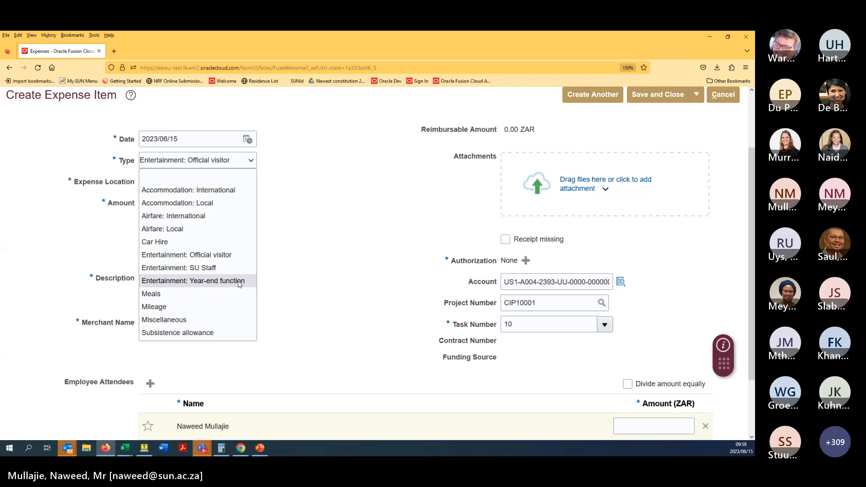
pyautogui.click(239, 281)
pyautogui.scroll(-3, 335, 199)
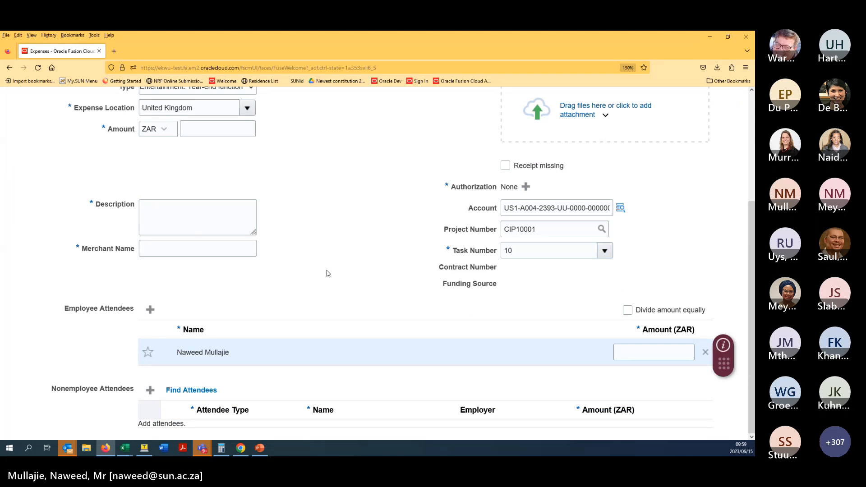
pyautogui.scroll(4, 311, 246)
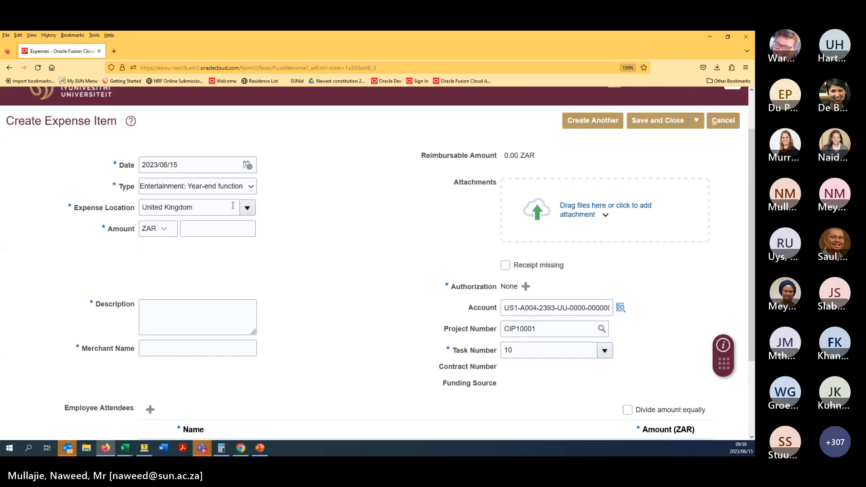
pyautogui.click(236, 187)
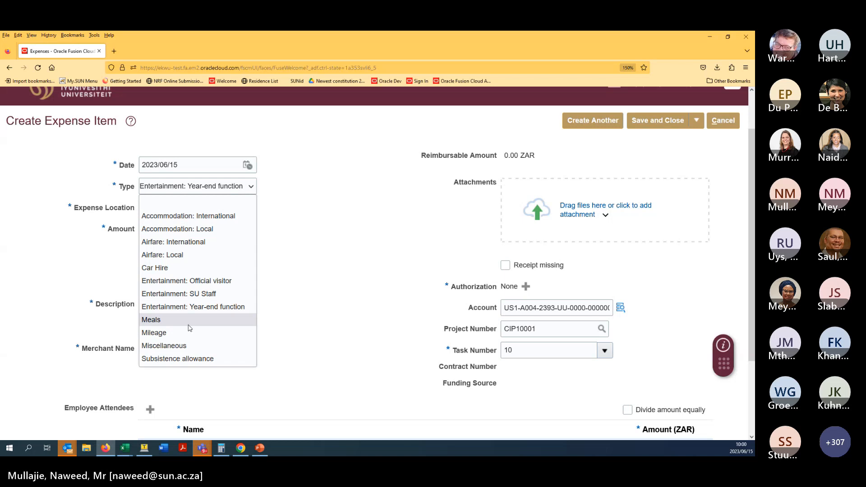
pyautogui.click(190, 321)
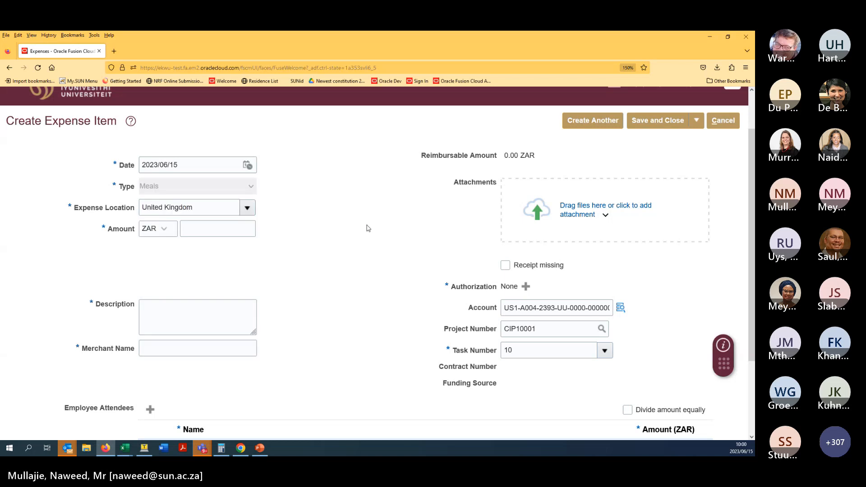
pyautogui.scroll(-1, 364, 226)
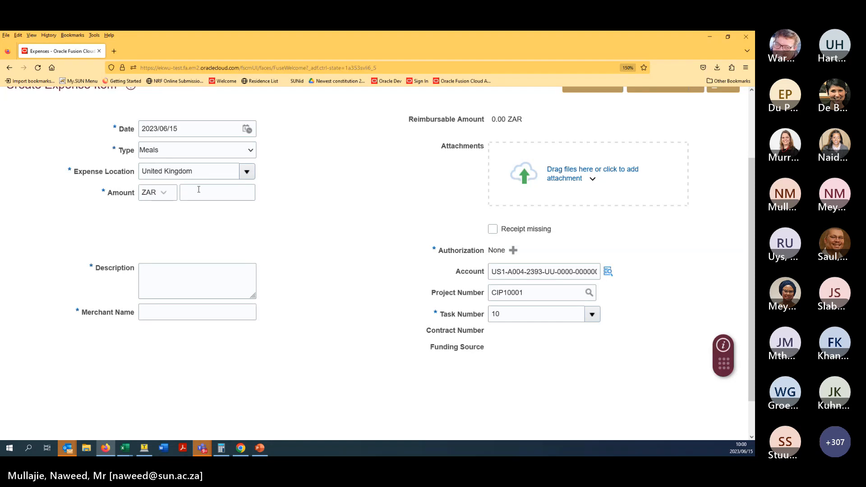
# - Change the expense type to Mileage with location South Africa
pyautogui.click(201, 151)
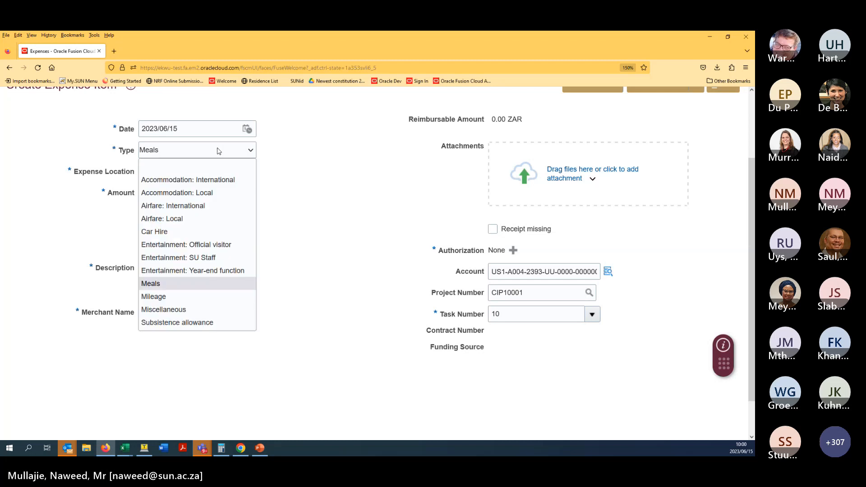
pyautogui.click(211, 289)
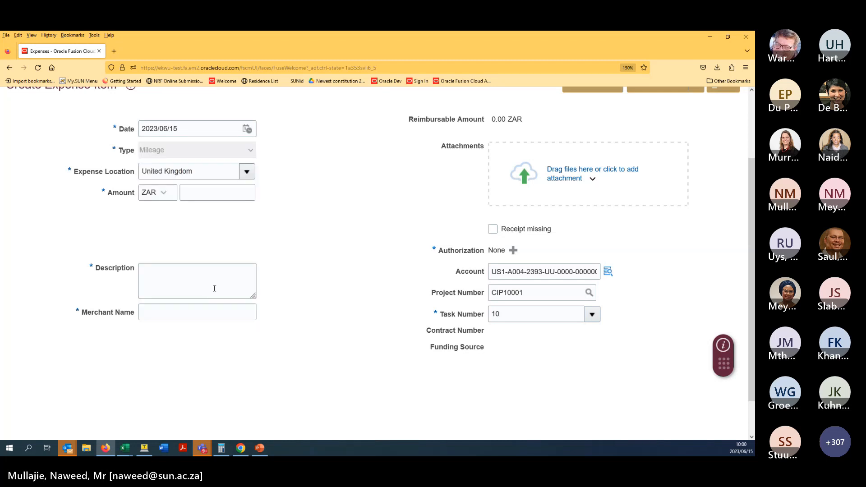
pyautogui.middleClick(344, 182)
pyautogui.press('Tab')
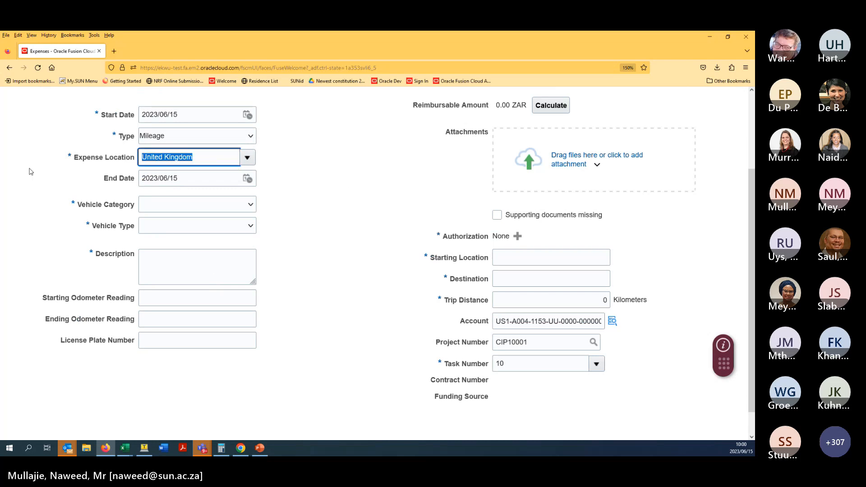
pyautogui.write('south africa')
pyautogui.click(172, 176)
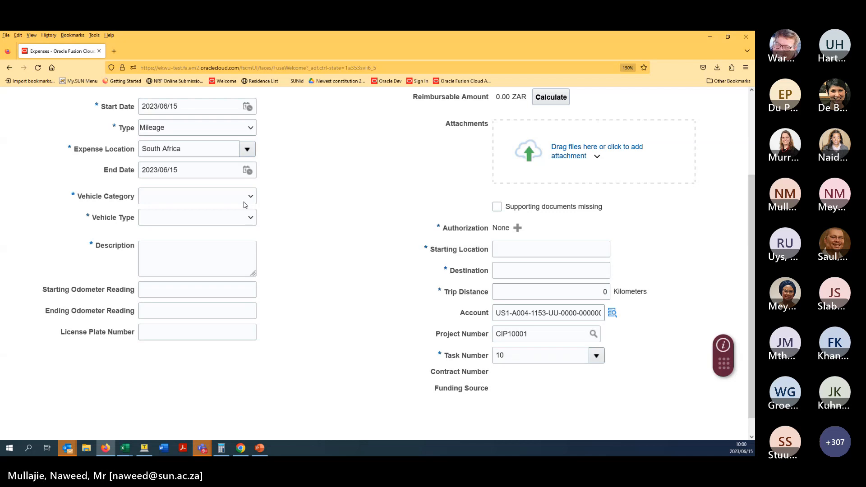
# - Set vehicle category Engine Size up to 1250 and vehicle type Sedan and S/W
pyautogui.click(243, 203)
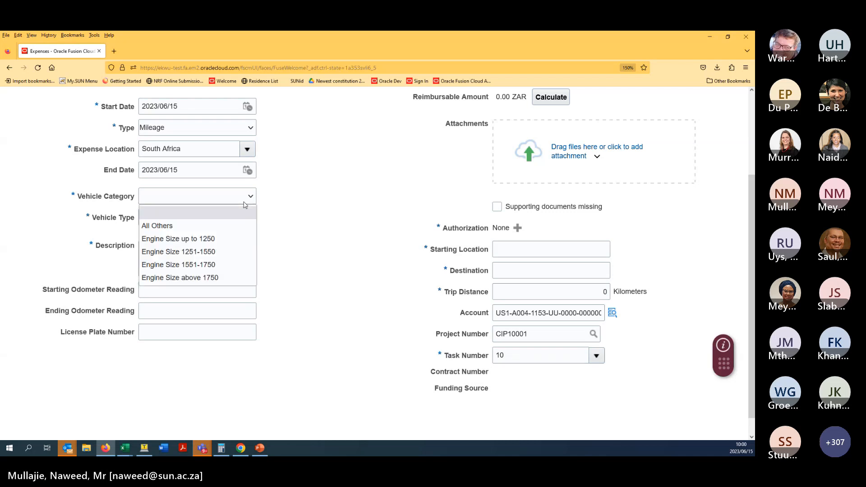
pyautogui.click(240, 238)
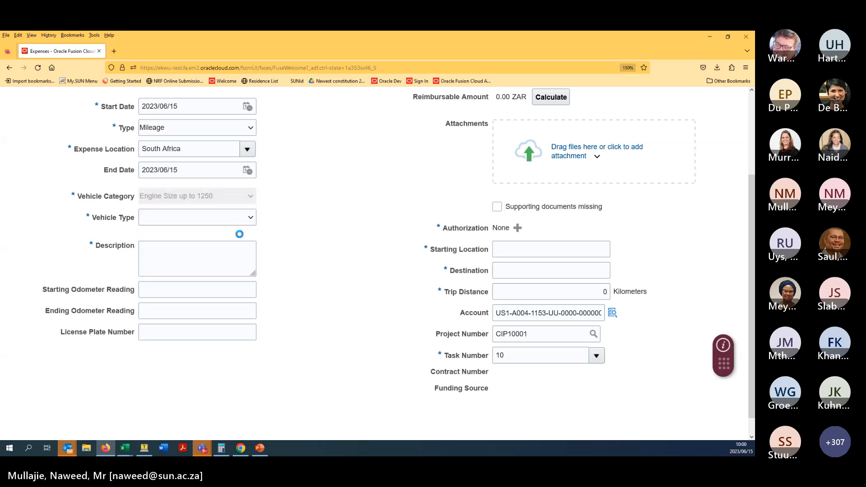
pyautogui.click(234, 218)
pyautogui.click(221, 261)
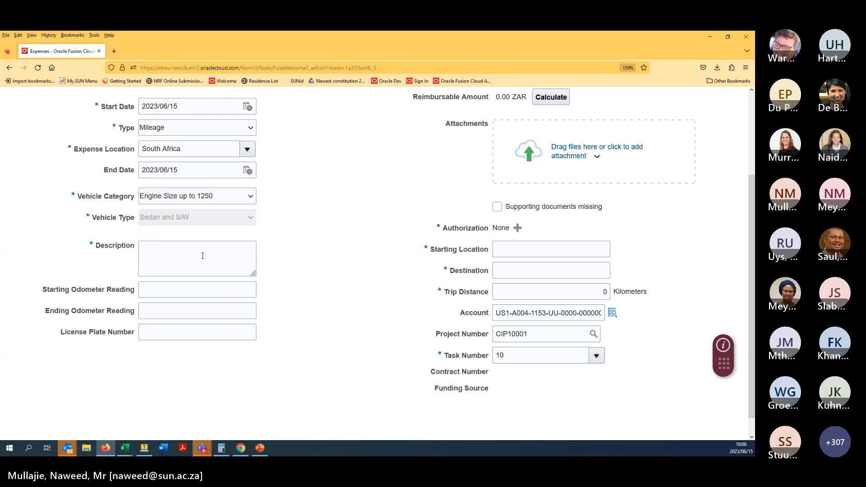
# - Enter description 'OCF Demo TYG', start STB, destination TYG and trip distance 75
pyautogui.click(198, 255)
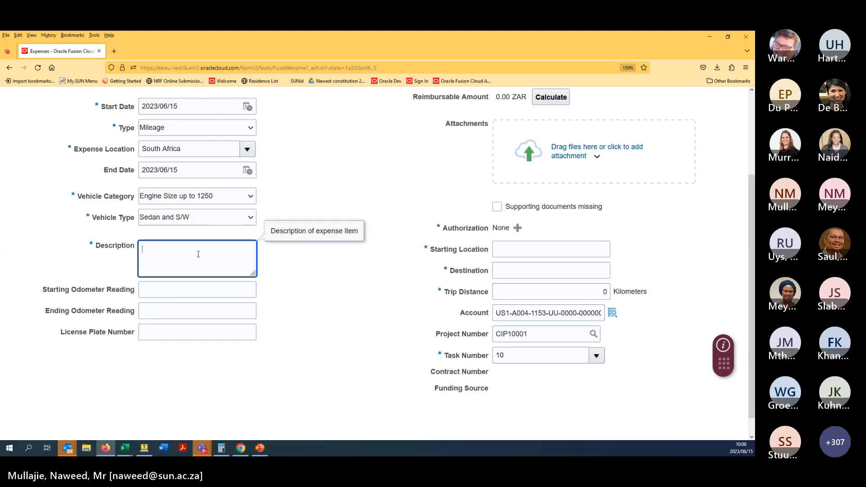
pyautogui.write('OCF Demo TYG')
pyautogui.click(512, 246)
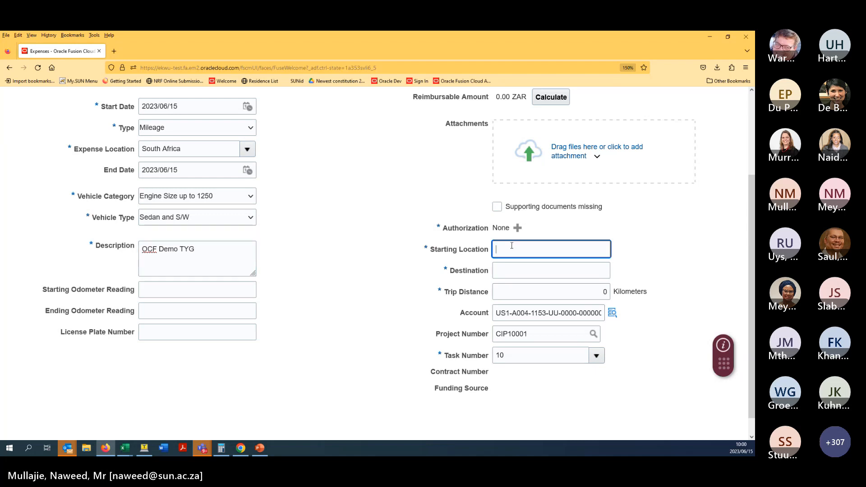
pyautogui.write('STB')
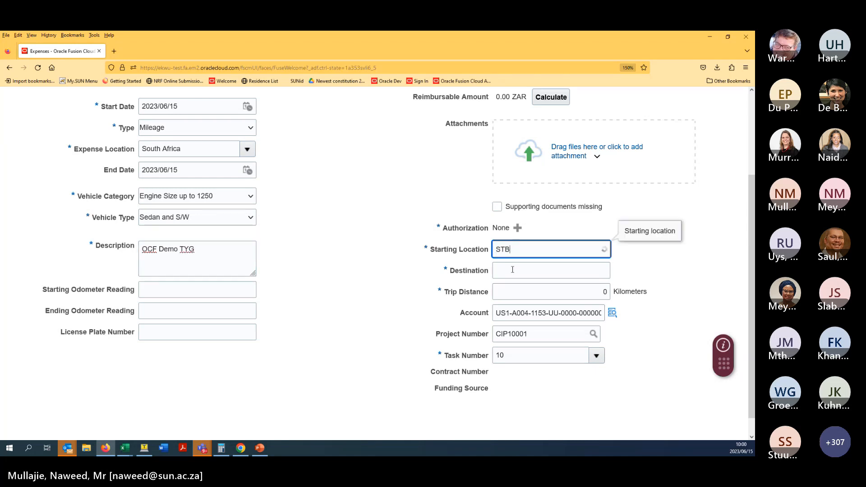
pyautogui.click(513, 270)
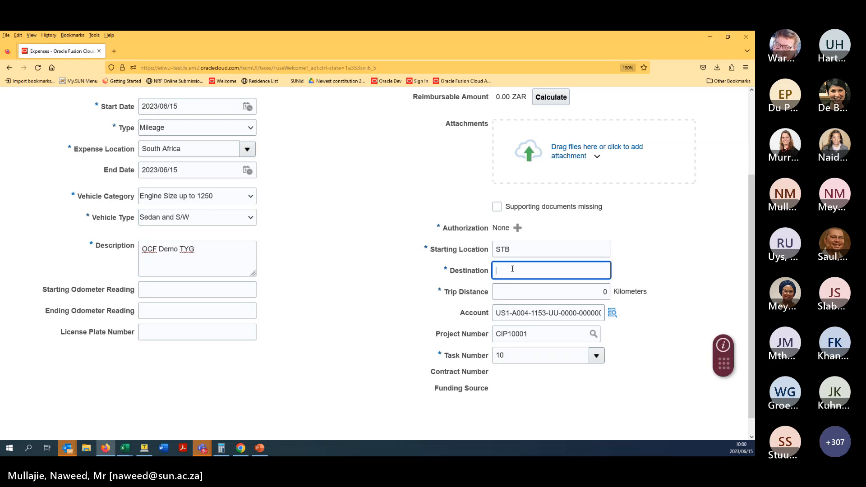
pyautogui.write('TYG')
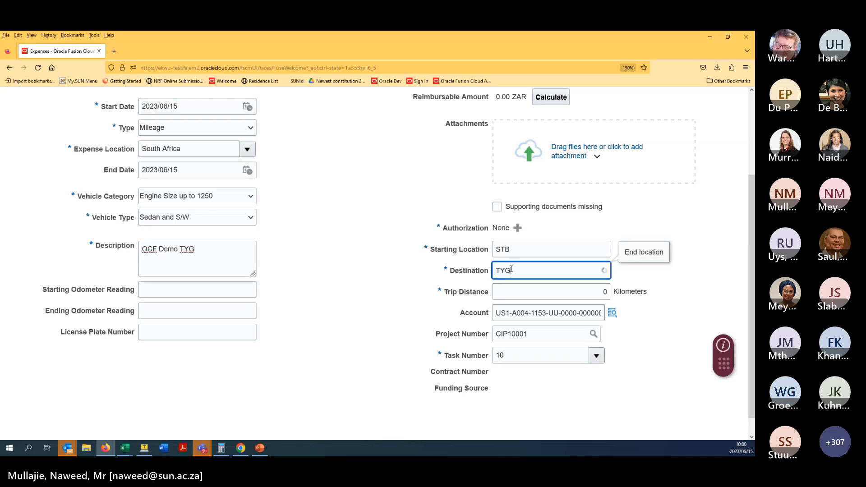
pyautogui.click(514, 291)
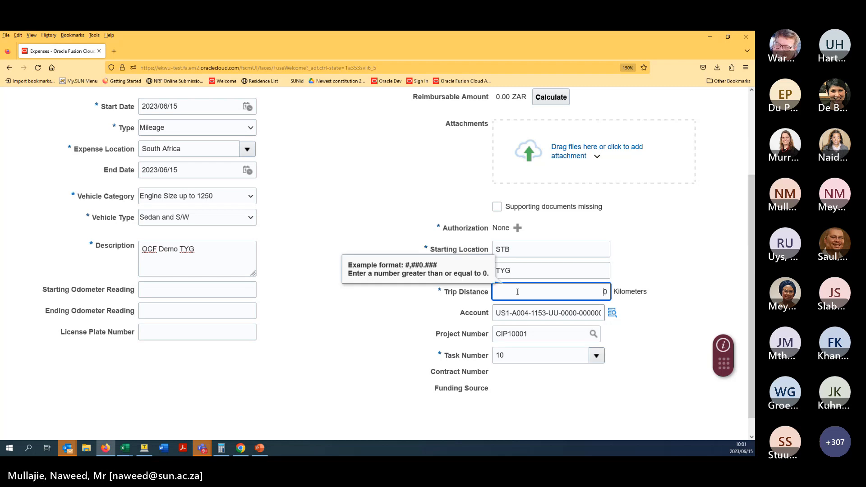
pyautogui.write('750')
pyautogui.press('Delete')
pyautogui.click(400, 321)
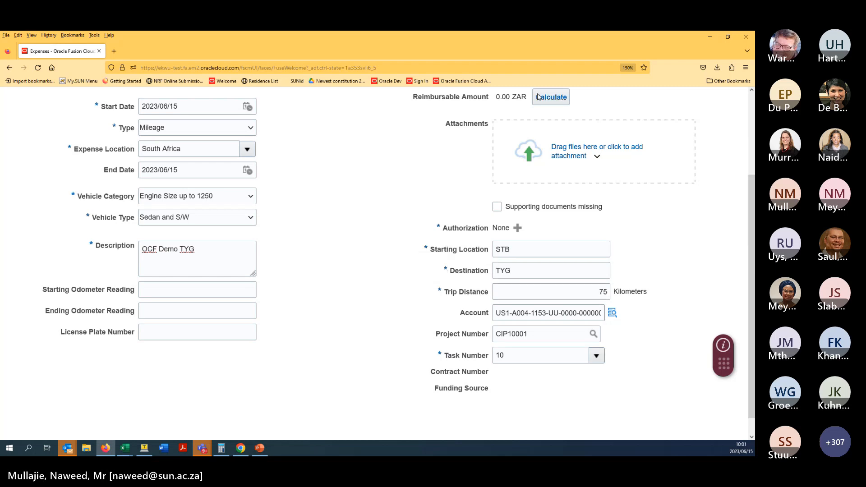
# - Calculate the mileage reimbursement, giving 210.00 ZAR for the 75 km trip
pyautogui.scroll(1, 397, 190)
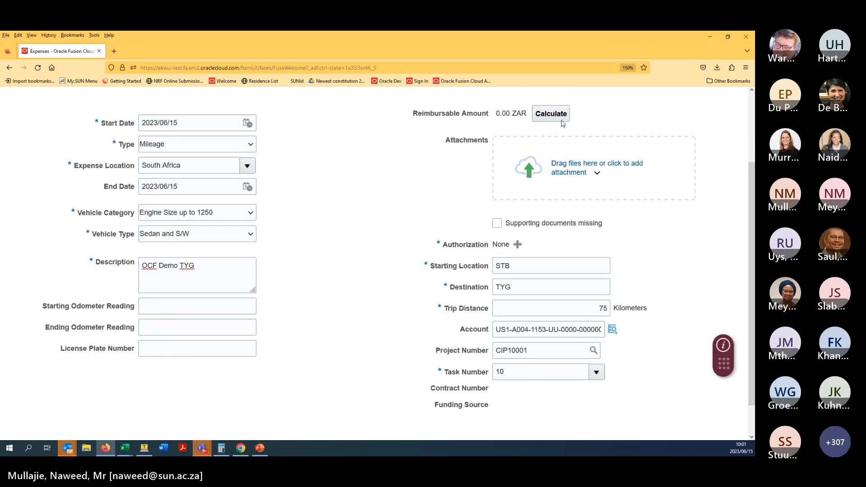
pyautogui.click(551, 115)
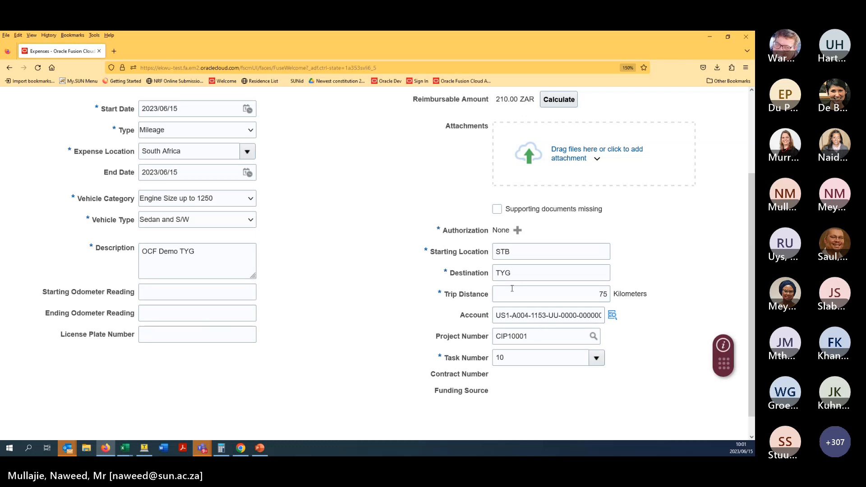
pyautogui.scroll(2, 316, 289)
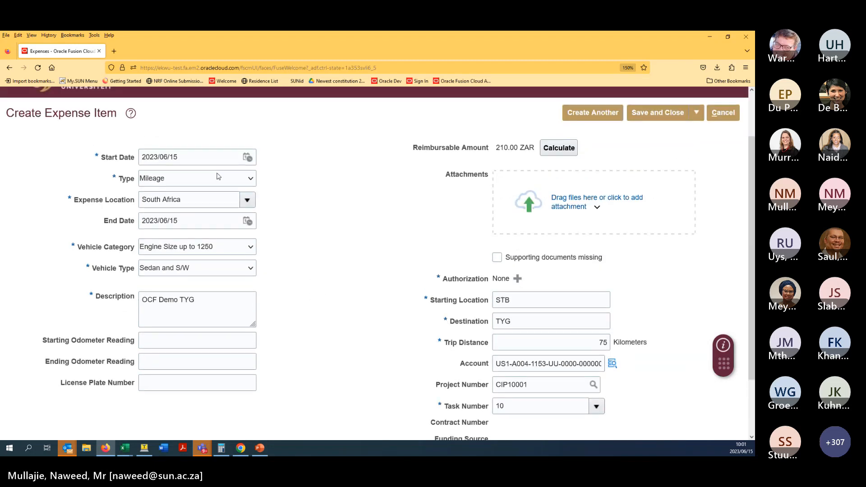
# - Switch the item type to Miscellaneous and cancel editing the item
pyautogui.click(217, 177)
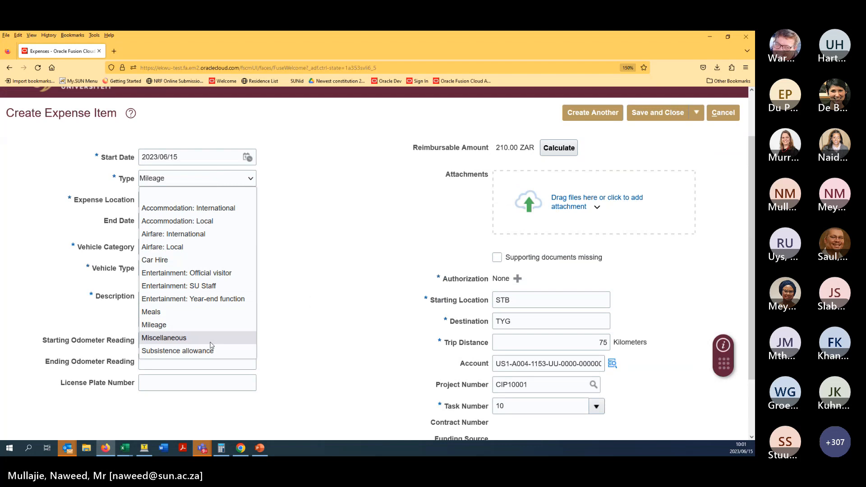
pyautogui.click(412, 251)
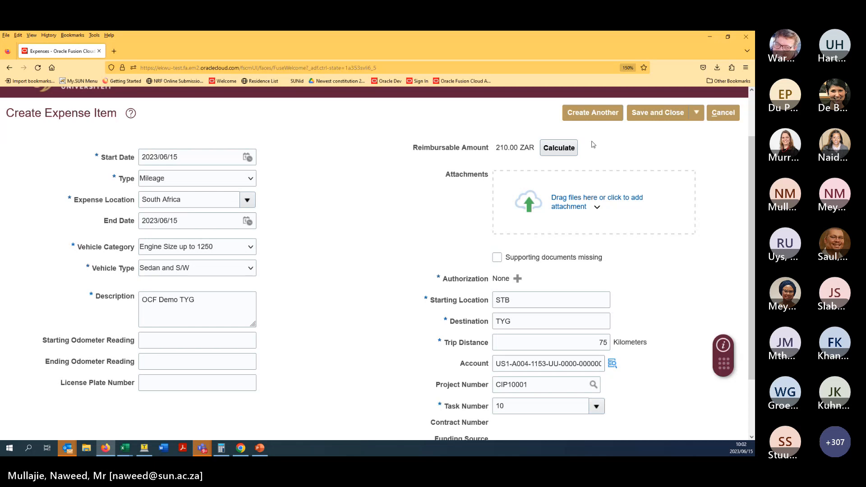
pyautogui.click(242, 183)
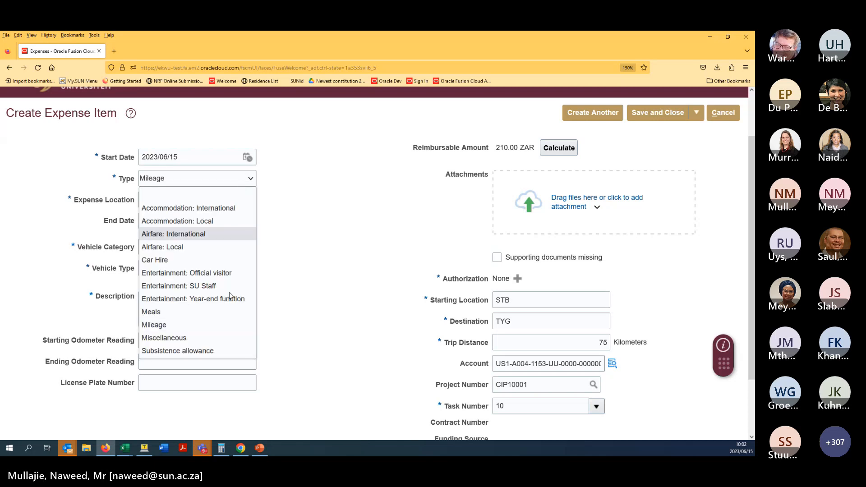
pyautogui.click(217, 338)
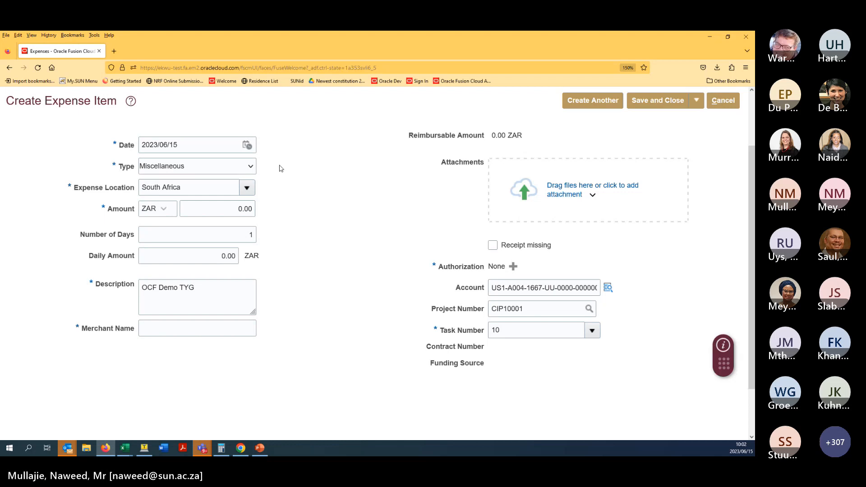
pyautogui.click(711, 105)
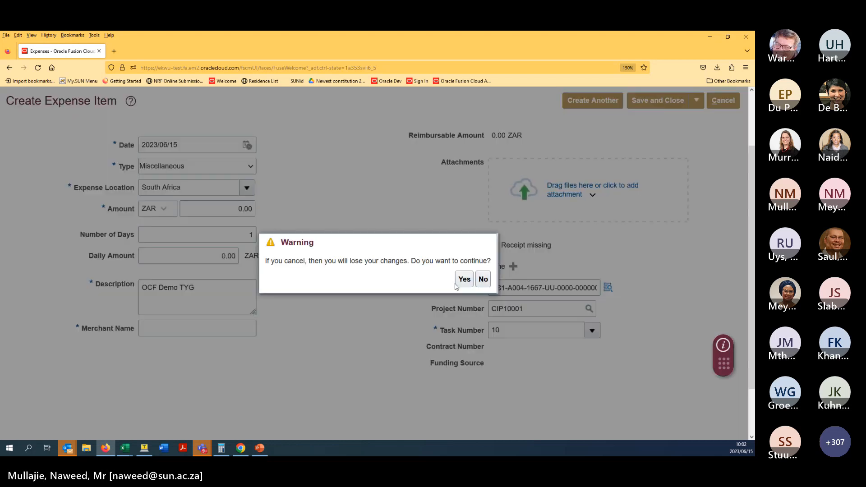
# - Discard the Miscellaneous item and create a new Subsistence allowance item for United Kingdom
pyautogui.click(464, 281)
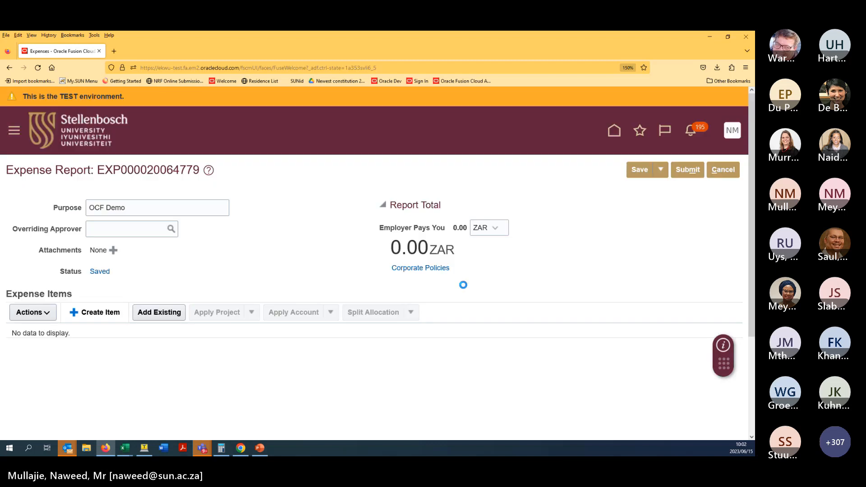
pyautogui.click(102, 313)
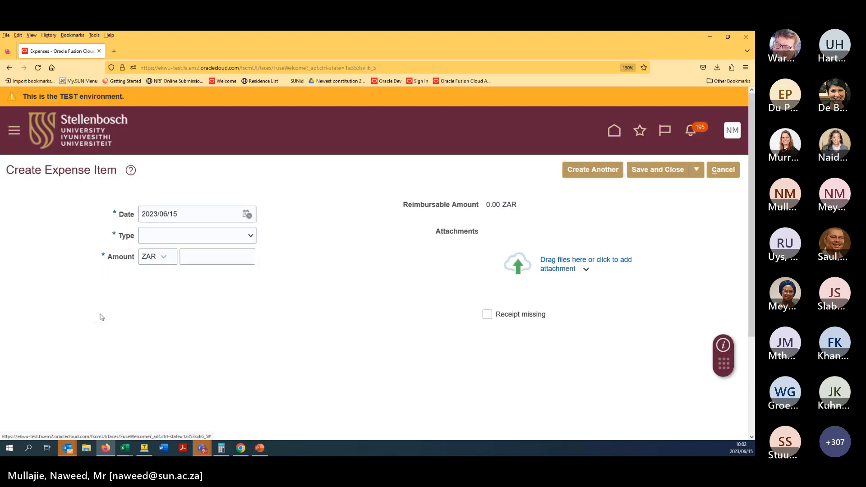
pyautogui.click(213, 236)
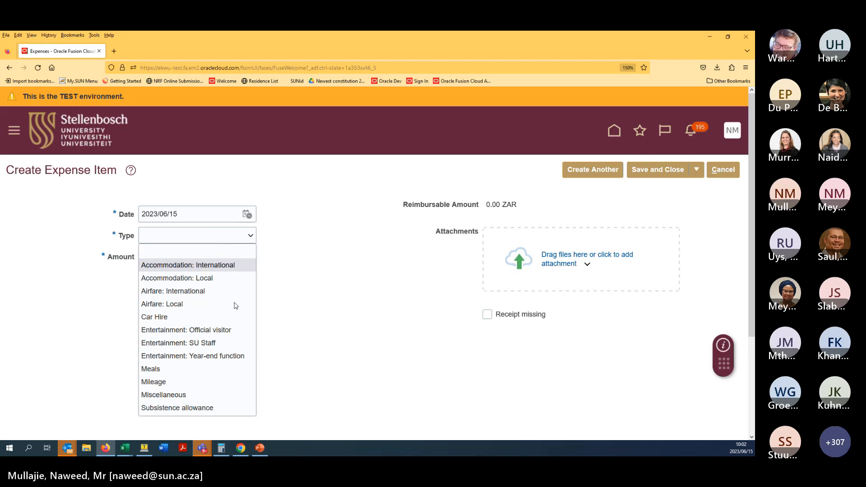
pyautogui.click(201, 408)
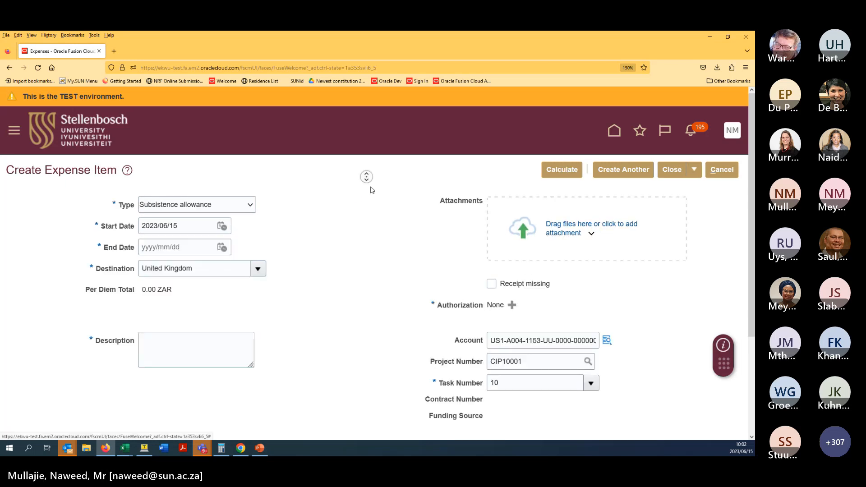
pyautogui.scroll(-1, 368, 183)
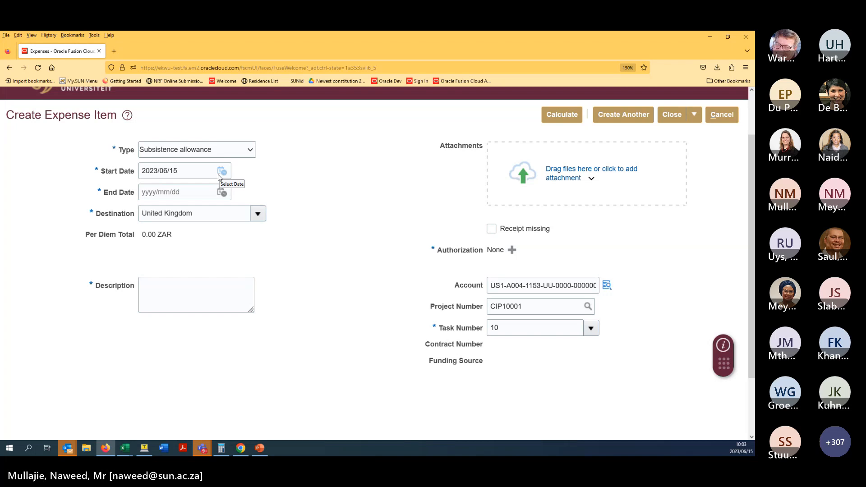
# - Set end date 2023/06/15, destination South Africa and description 'Depart SA for Conf'
pyautogui.click(227, 187)
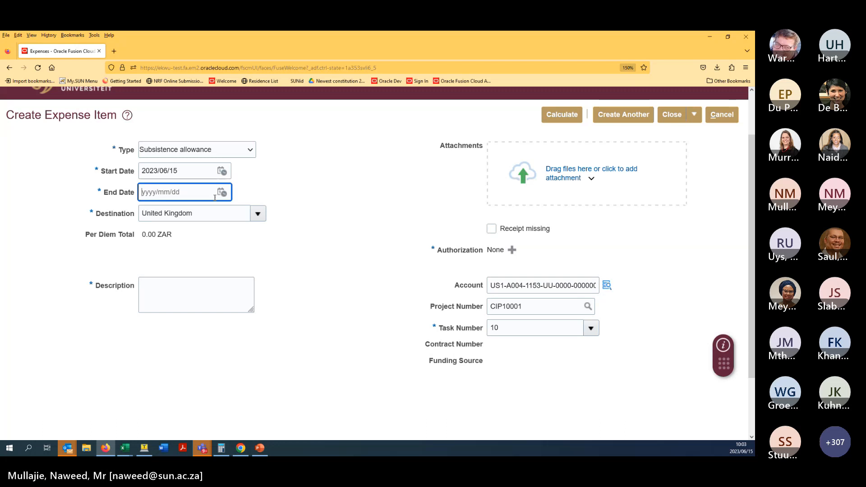
pyautogui.click(222, 192)
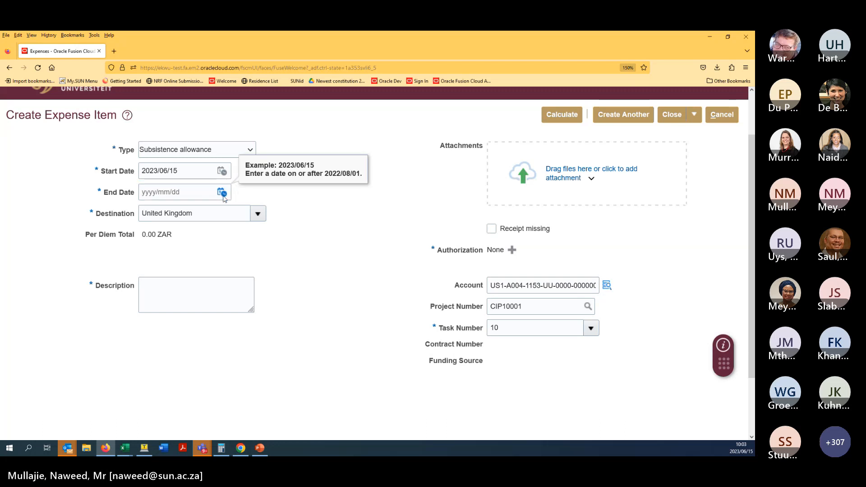
pyautogui.click(319, 282)
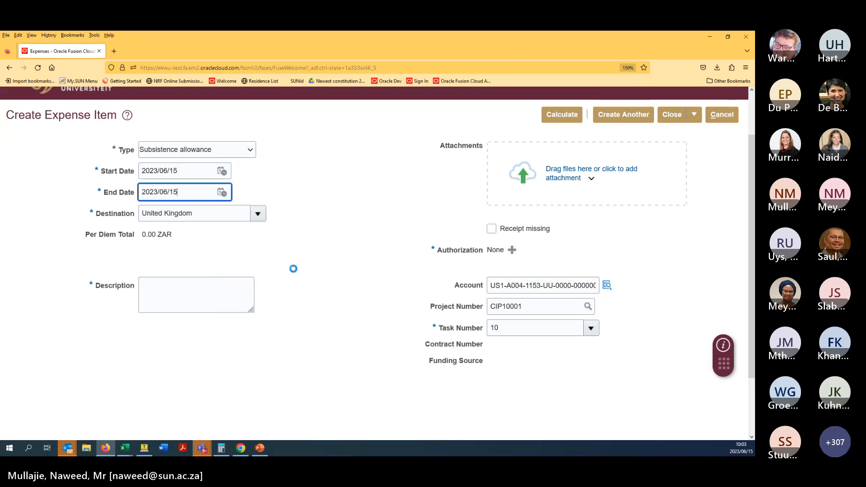
pyautogui.click(227, 214)
pyautogui.write('south')
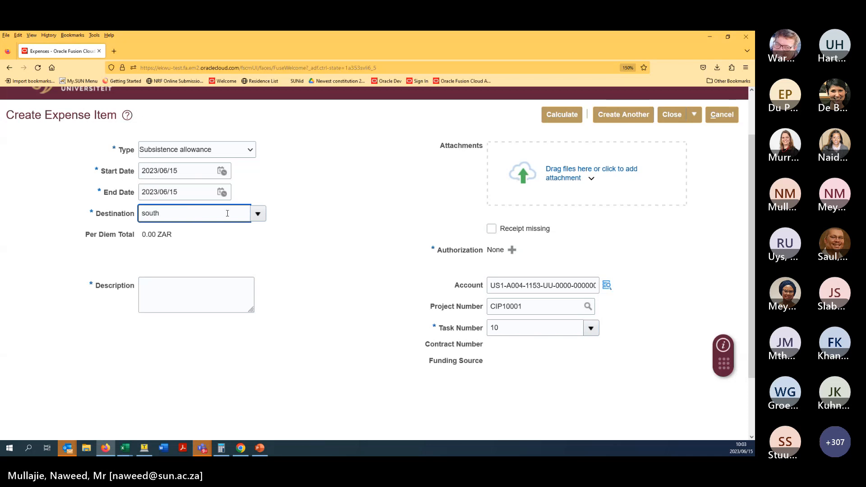
pyautogui.write(' africa')
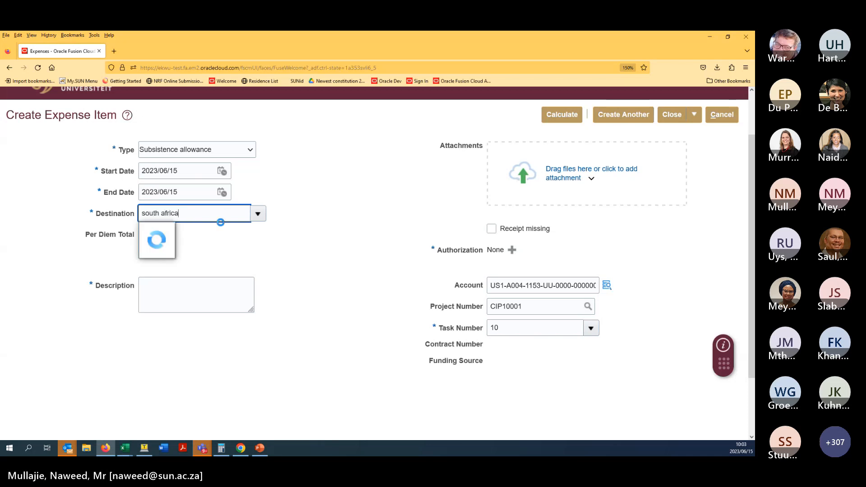
pyautogui.click(176, 230)
pyautogui.click(190, 299)
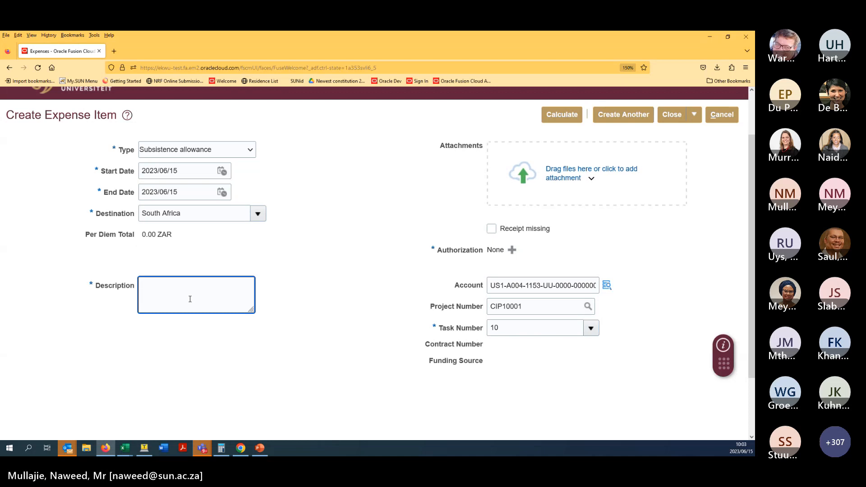
pyautogui.write('Depart SA for ')
pyautogui.write('O')
pyautogui.write('onf')
# - Clear project CIP10001, calculate the 134.00 ZAR per diem and save to create another item
pyautogui.doubleClick(509, 306)
pyautogui.press('BackSpace')
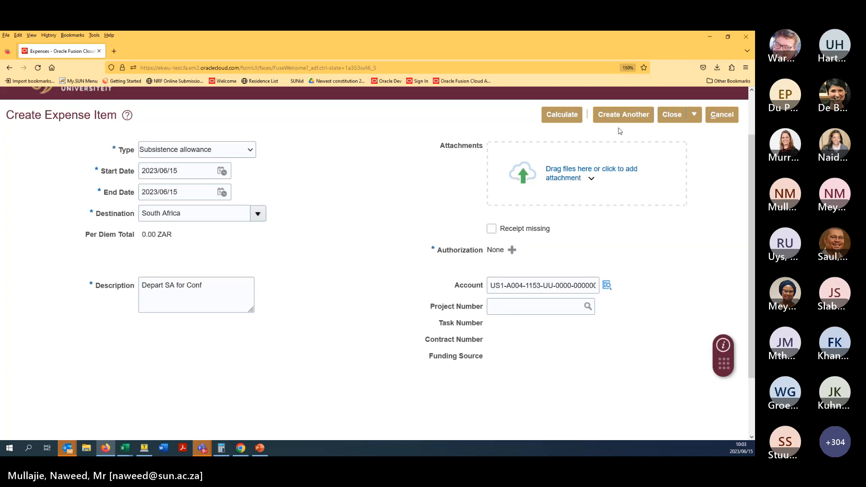
pyautogui.click(569, 116)
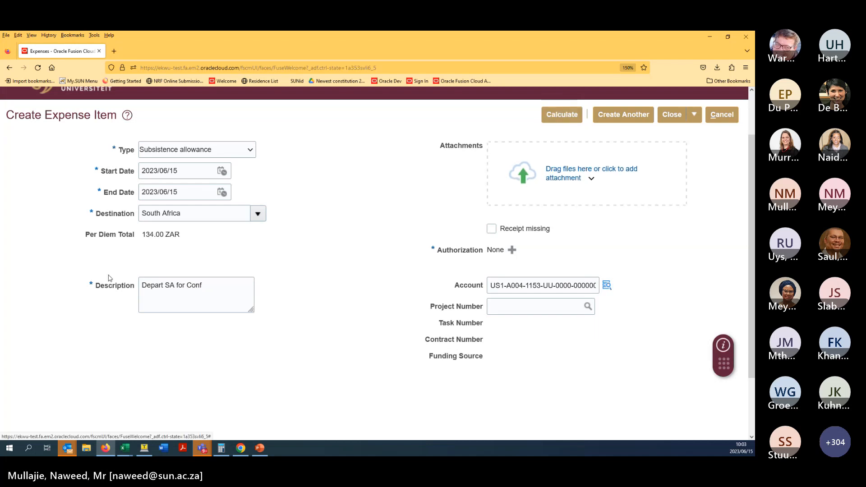
pyautogui.click(641, 124)
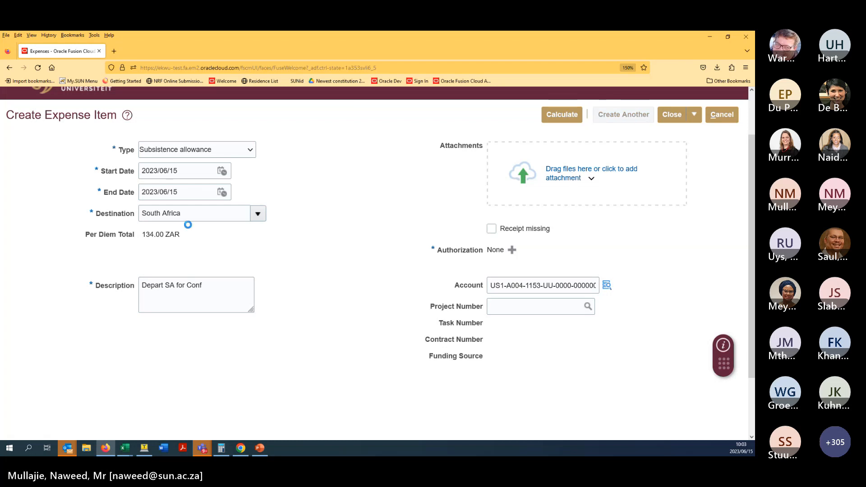
pyautogui.click(198, 236)
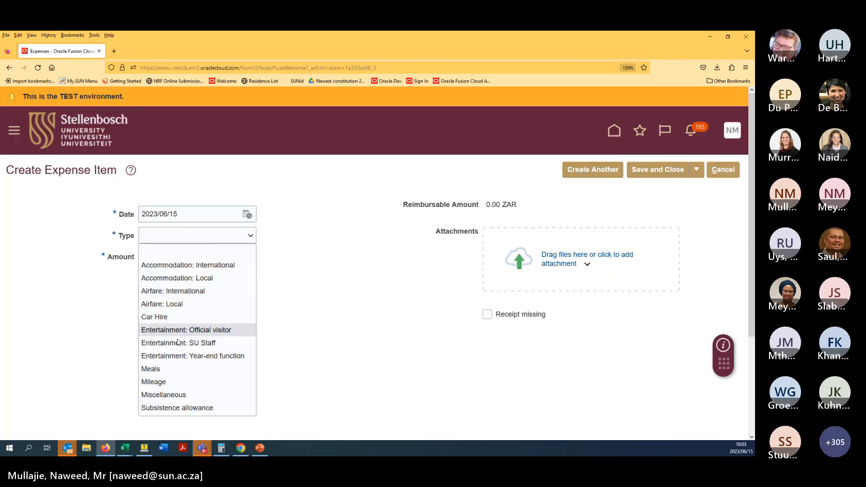
# - Make a Subsistence allowance item for 16 June, destination United Kingdom, description 'Conf in UK'
pyautogui.click(174, 411)
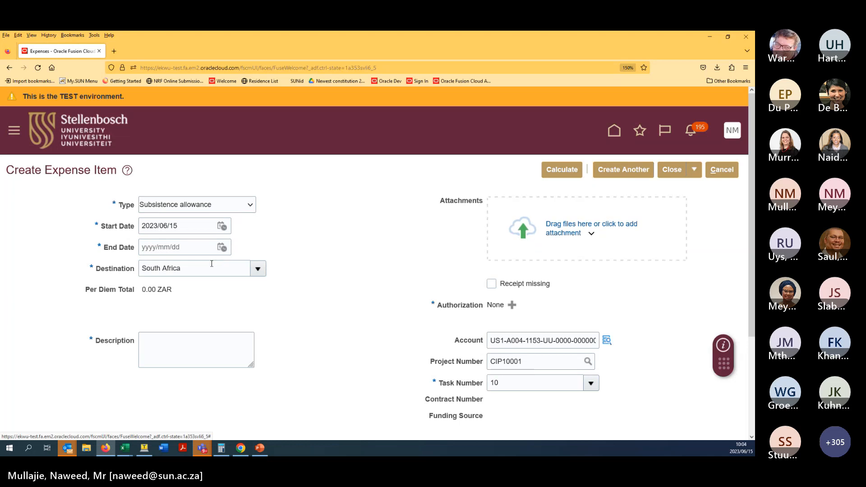
pyautogui.click(221, 228)
pyautogui.click(339, 315)
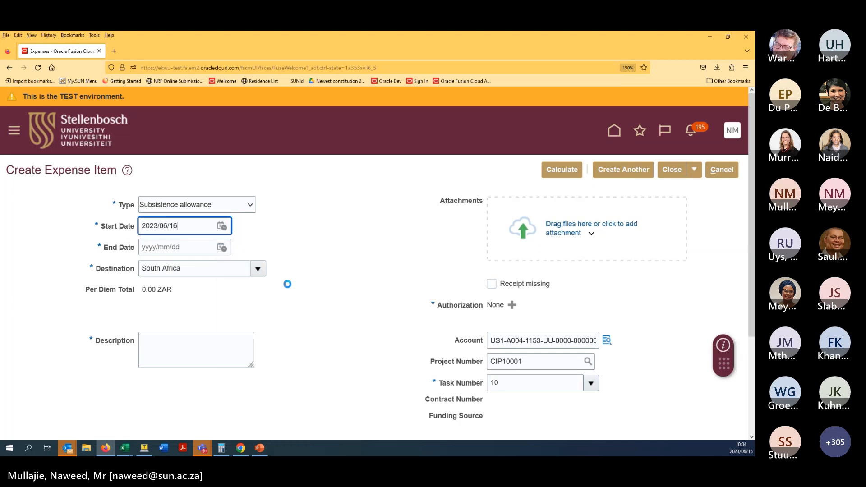
pyautogui.click(222, 247)
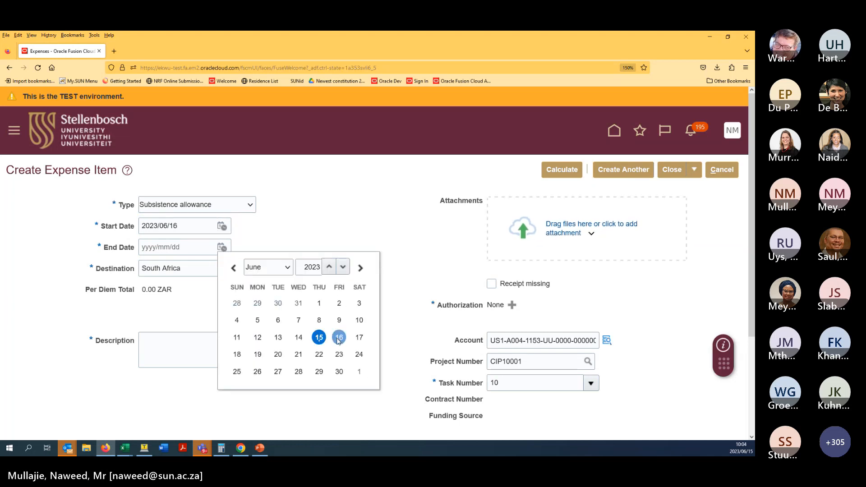
pyautogui.click(339, 337)
pyautogui.click(194, 270)
pyautogui.tripleClick(199, 269)
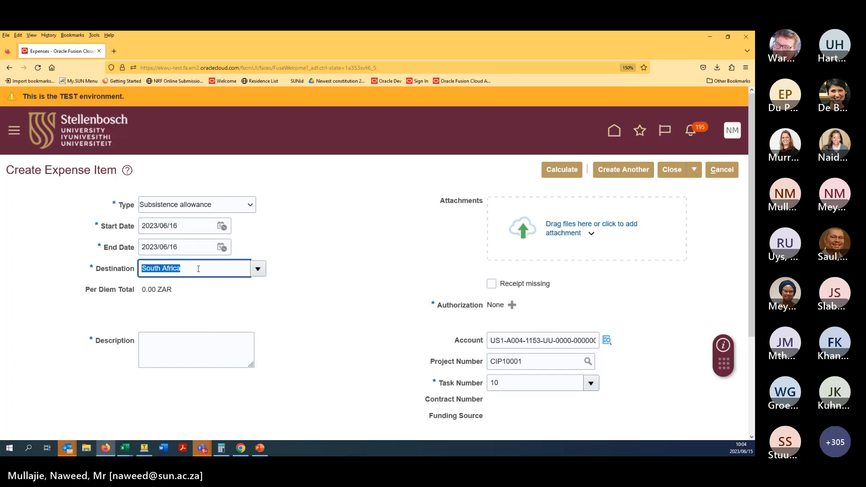
pyautogui.write('United')
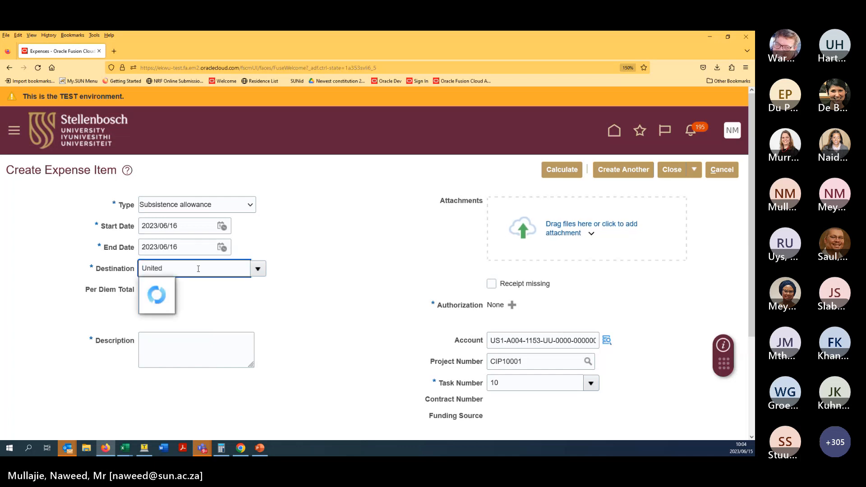
pyautogui.click(191, 303)
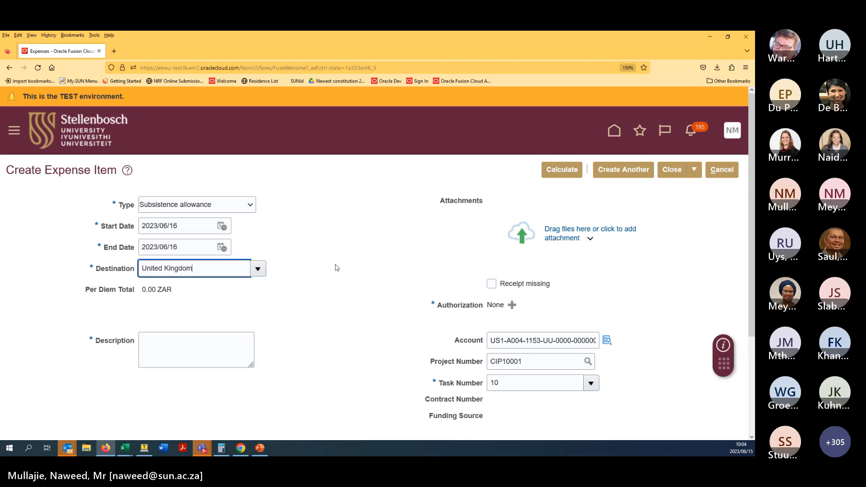
pyautogui.click(216, 352)
pyautogui.write('C')
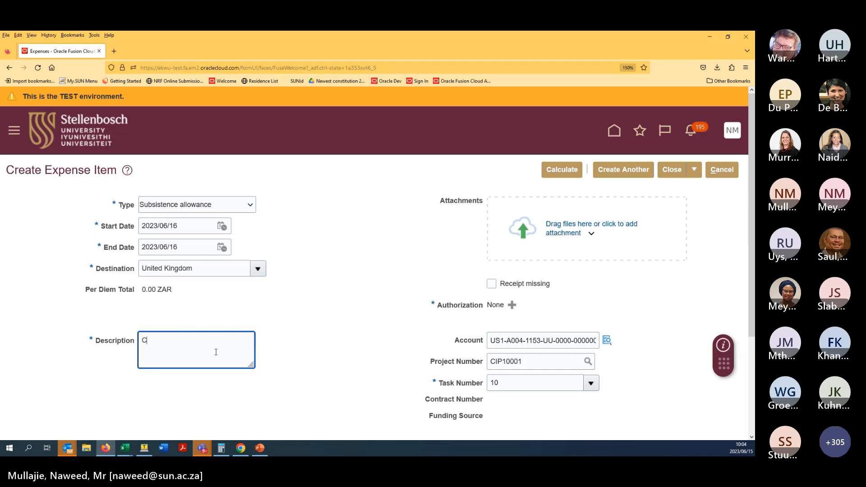
pyautogui.write('onf in UK')
pyautogui.click(466, 351)
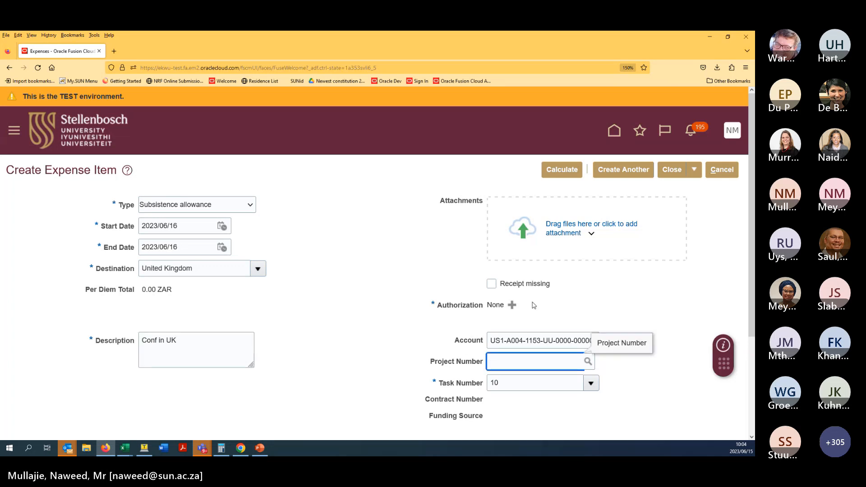
# - Extend the end date to 20 June, recalculate the per diem and save the item
pyautogui.click(578, 170)
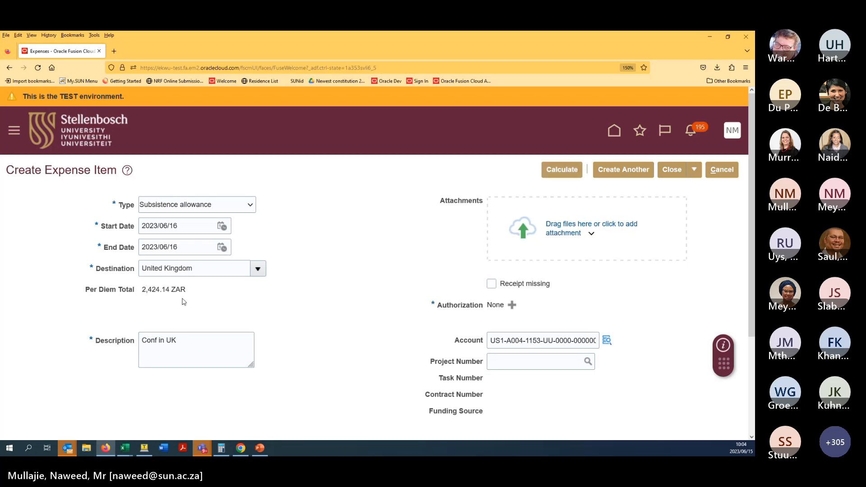
pyautogui.click(223, 247)
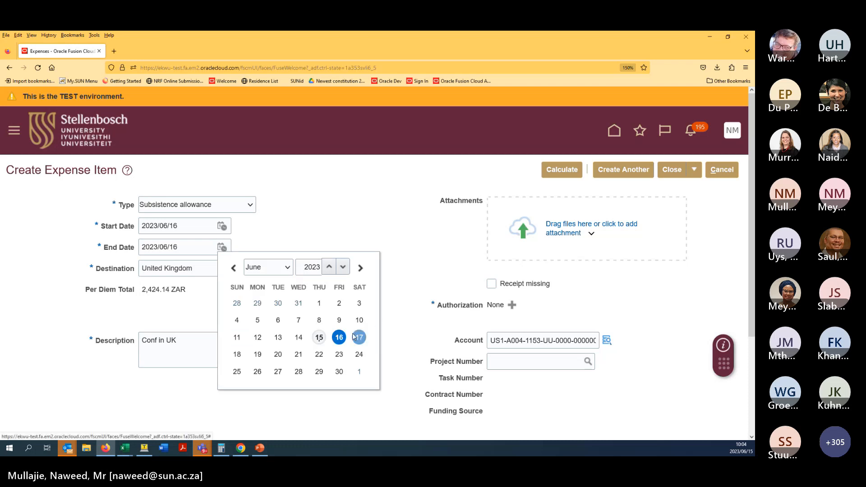
pyautogui.click(275, 355)
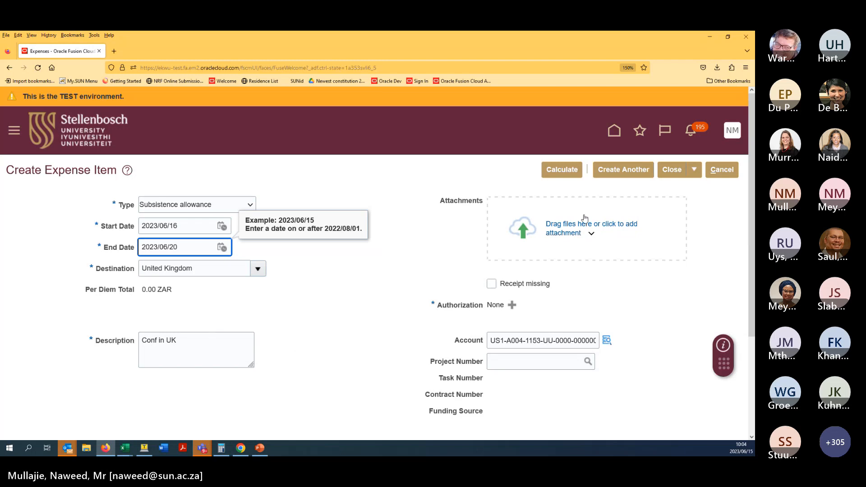
pyautogui.click(570, 175)
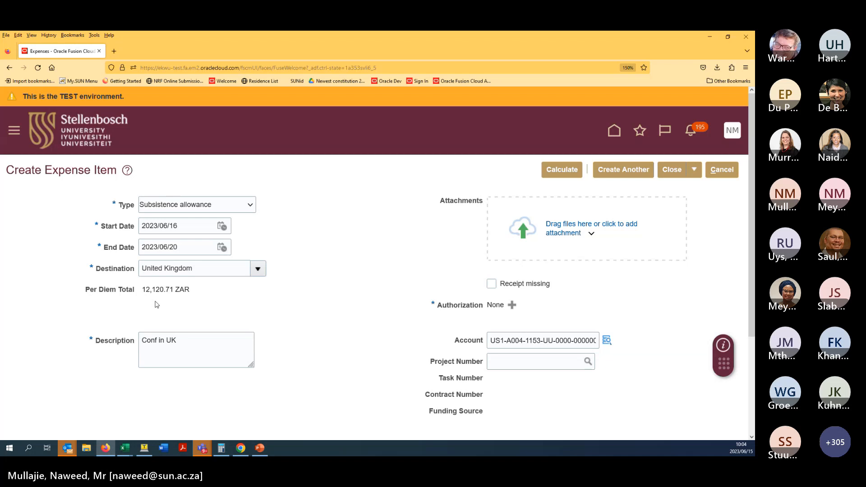
pyautogui.click(694, 170)
pyautogui.click(689, 185)
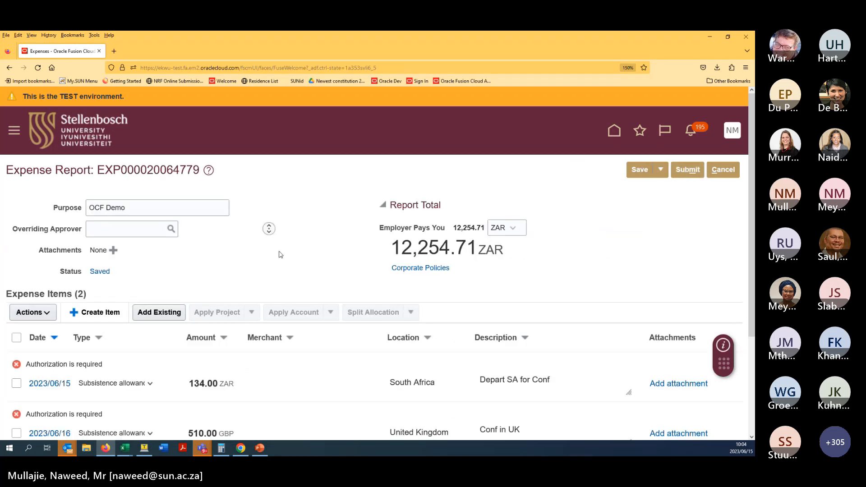
# - Review the report's two subsistence items and its 12,254.71 ZAR total
pyautogui.scroll(-3, 264, 273)
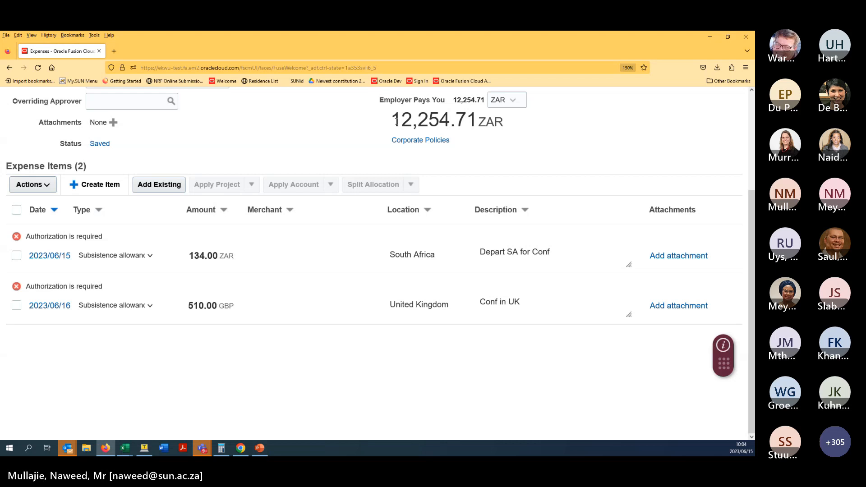
pyautogui.moveTo(391, 122); pyautogui.dragTo(513, 133)
pyautogui.click(514, 134)
pyautogui.scroll(3, 539, 134)
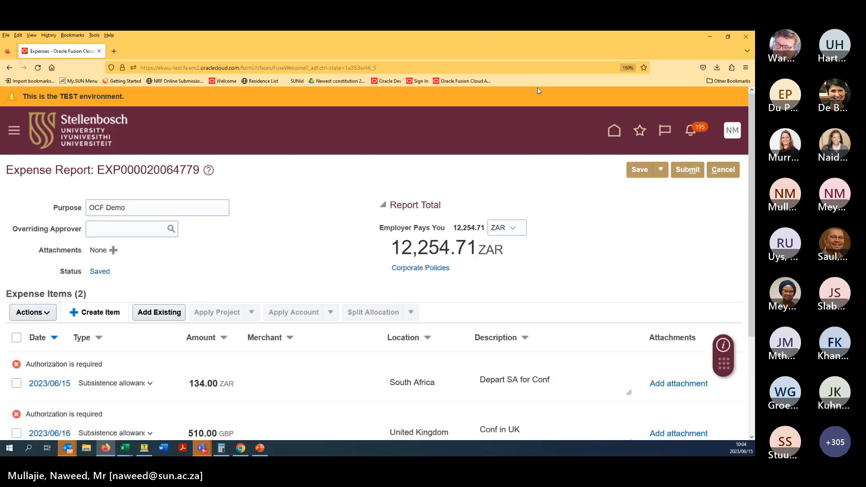
# - Discard further changes to the OCF Demo report and start a blank new expense report
pyautogui.click(722, 171)
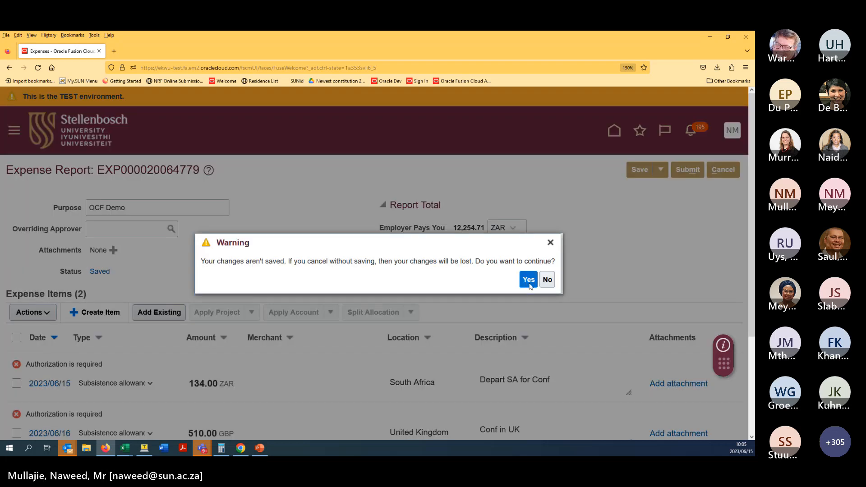
pyautogui.click(529, 281)
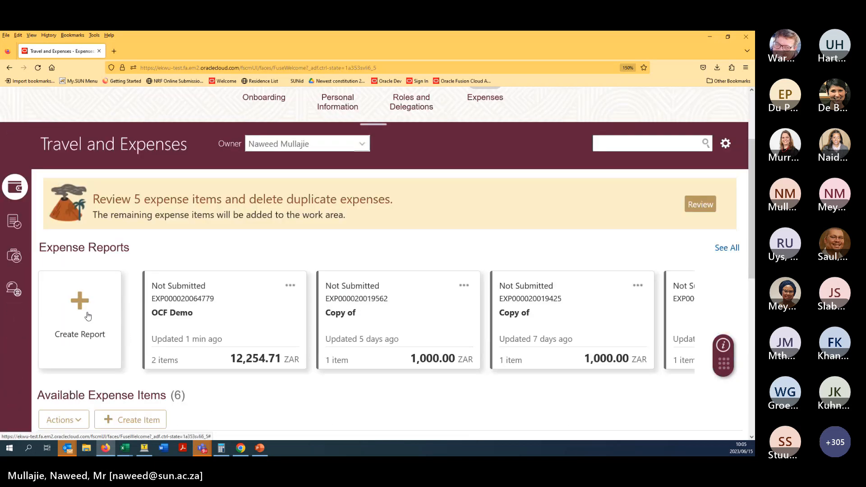
pyautogui.click(88, 316)
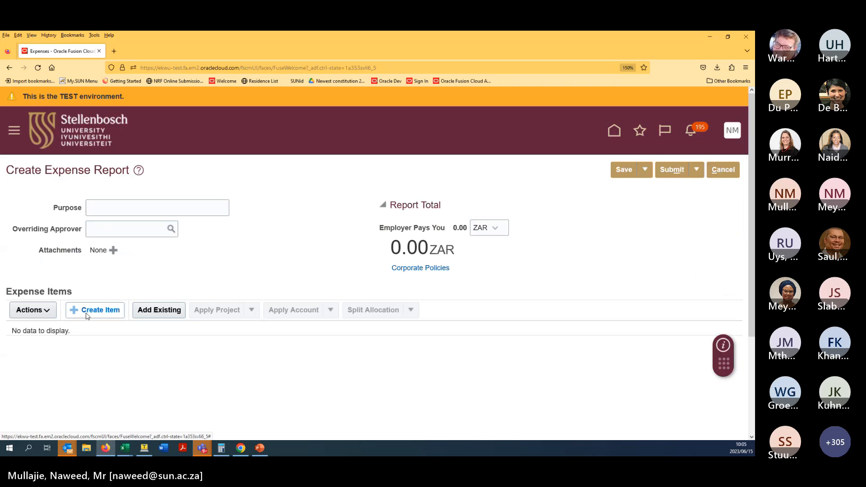
# - Add an Accommodation: Local item located in South Africa with ZAR currency
pyautogui.click(86, 315)
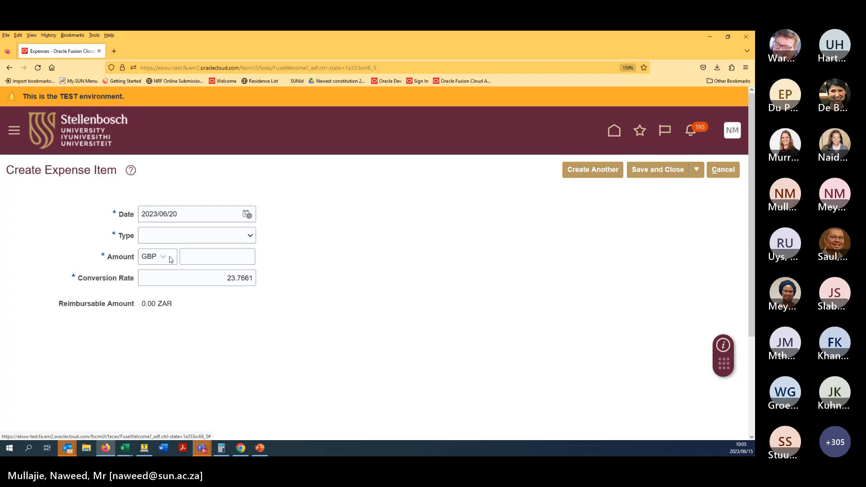
pyautogui.click(181, 243)
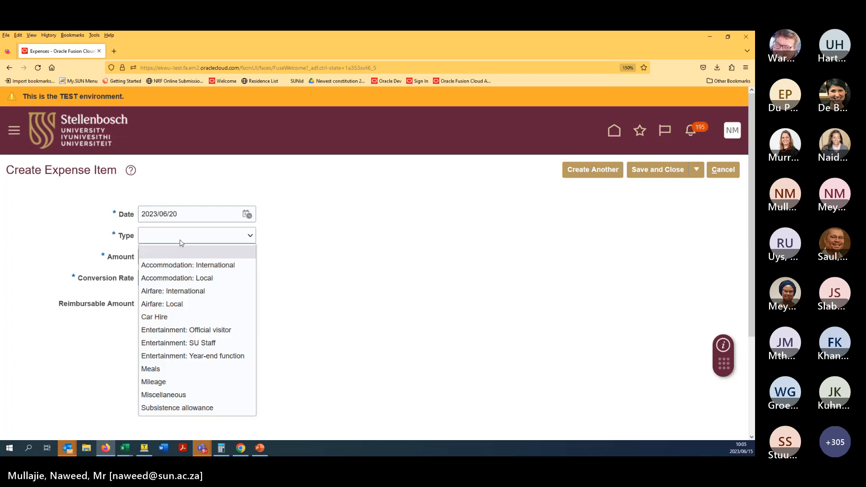
pyautogui.click(206, 281)
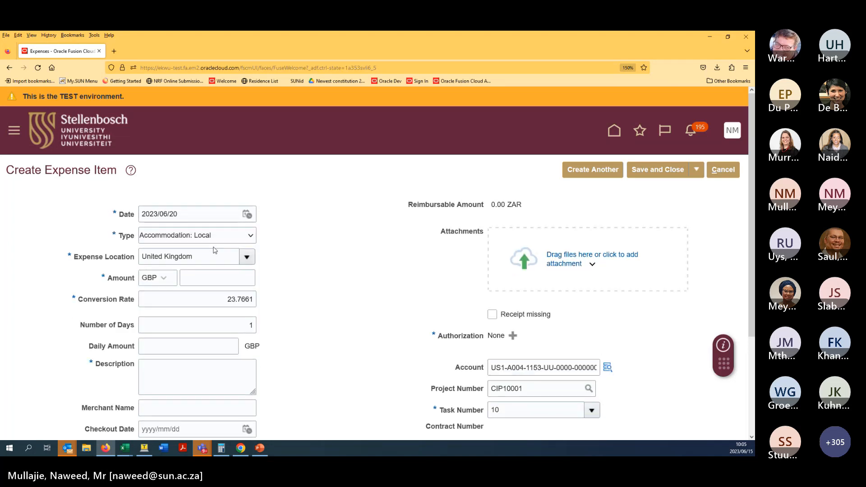
pyautogui.click(235, 252)
pyautogui.write('south')
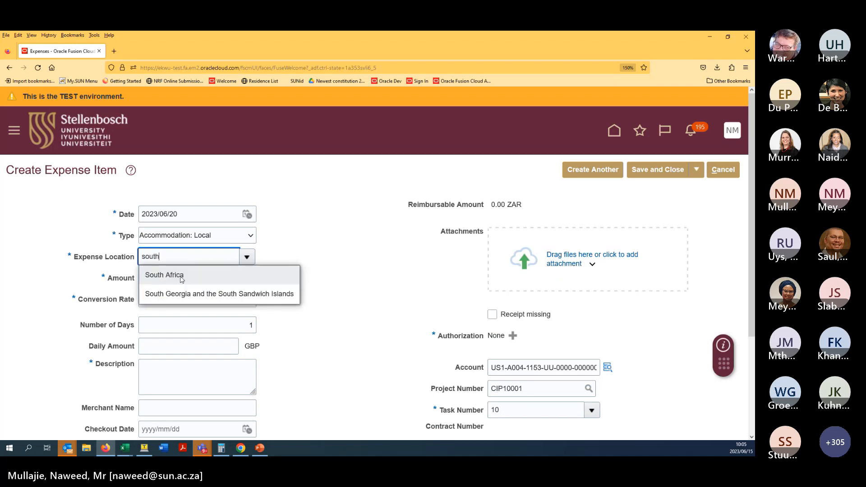
pyautogui.click(176, 275)
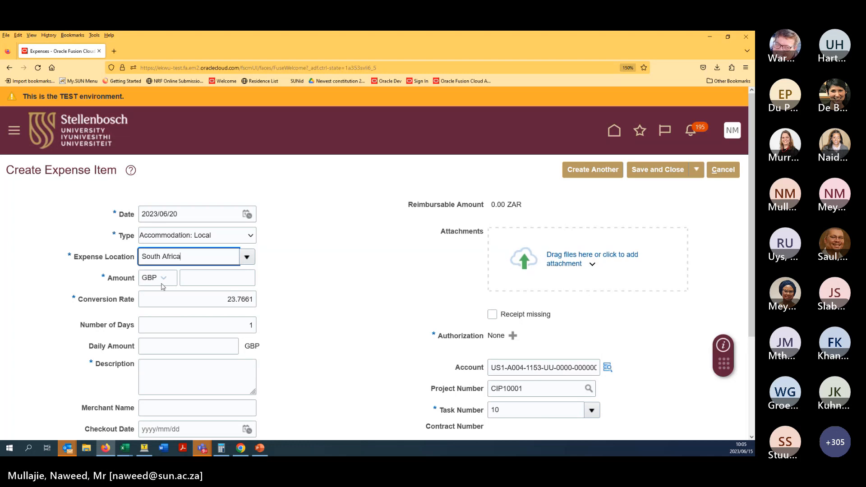
pyautogui.click(162, 284)
pyautogui.click(175, 300)
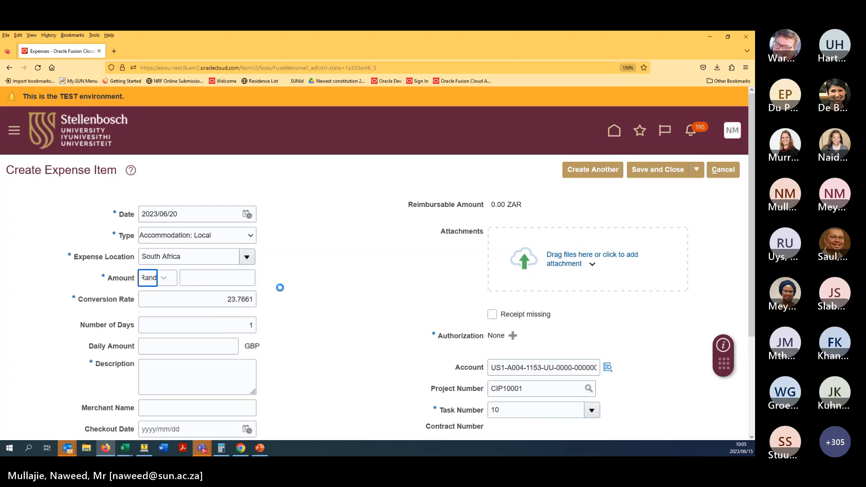
# - Enter a 300 amount and the description 'OCF Test' for the item
pyautogui.click(208, 279)
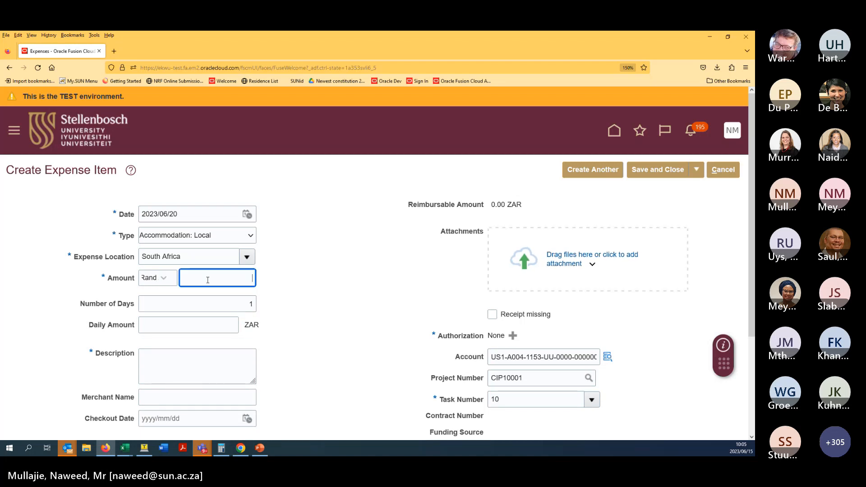
pyautogui.write('300')
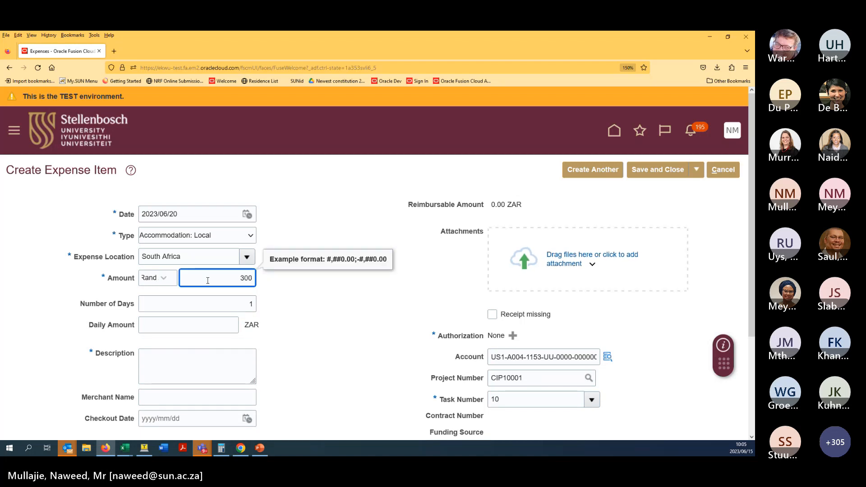
pyautogui.click(343, 308)
pyautogui.scroll(-3, 331, 290)
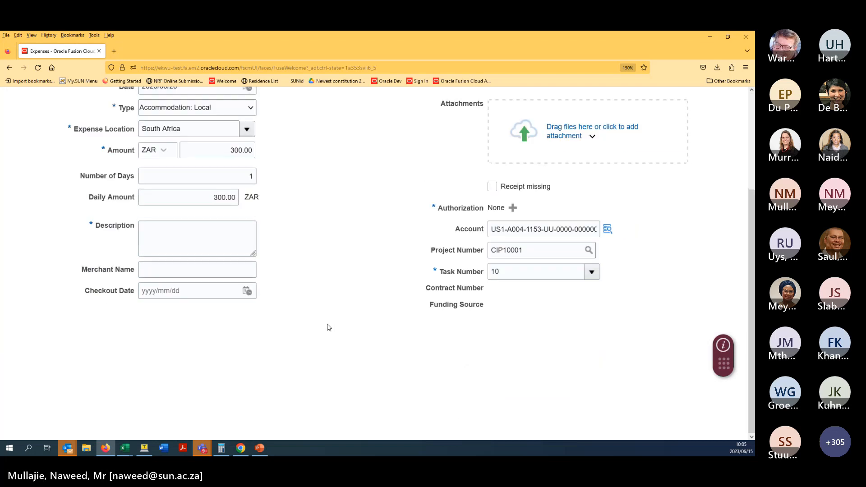
pyautogui.click(207, 236)
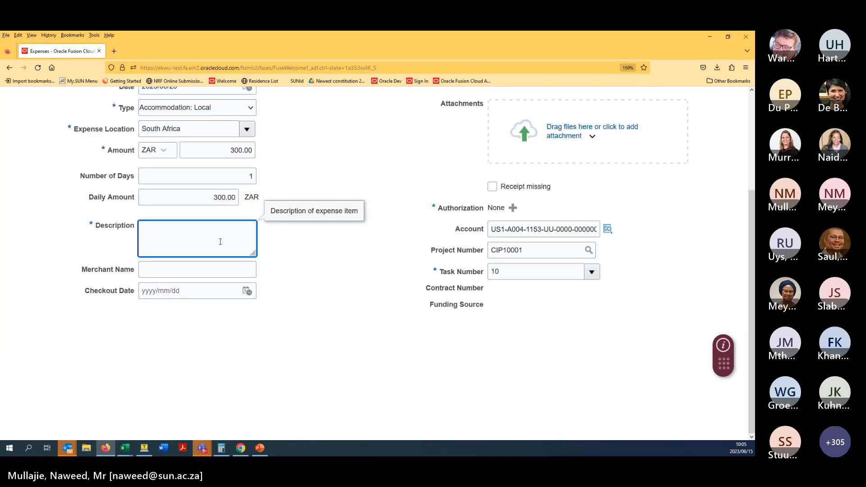
pyautogui.write('OCF Test')
pyautogui.click(514, 192)
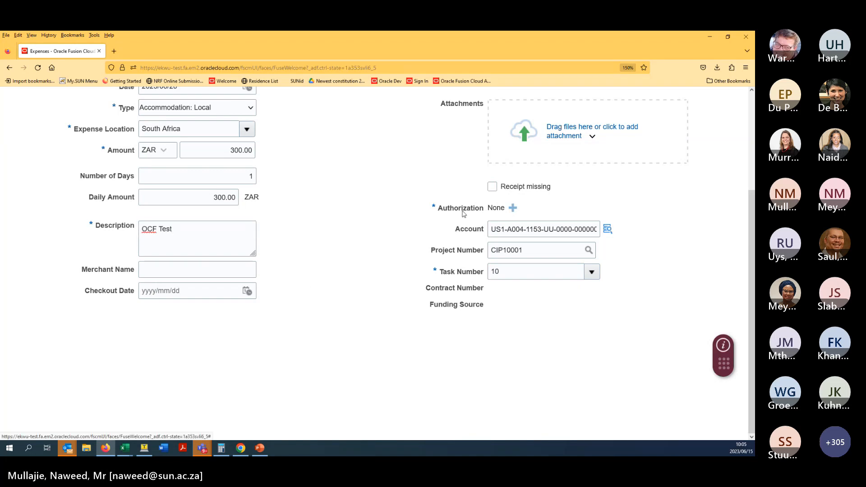
pyautogui.scroll(2, 404, 212)
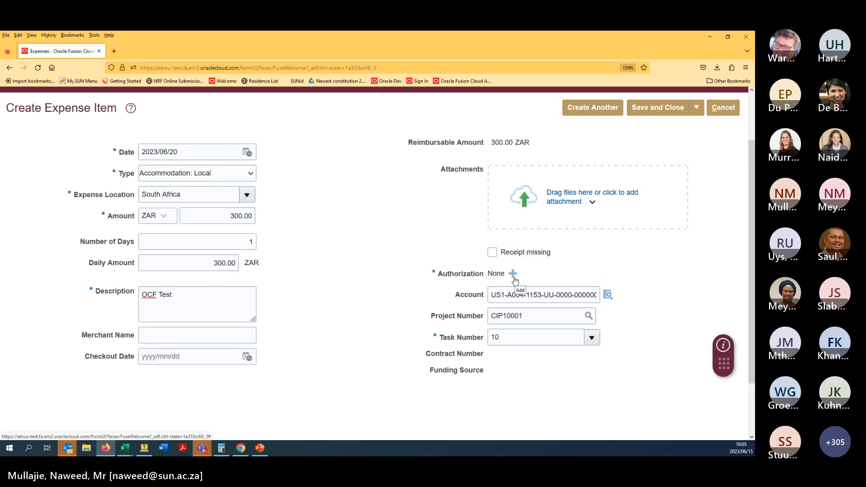
# - Change the account segment A004 to 5903, clear project CIP10001, and save the item
pyautogui.click(518, 294)
pyautogui.doubleClick(517, 294)
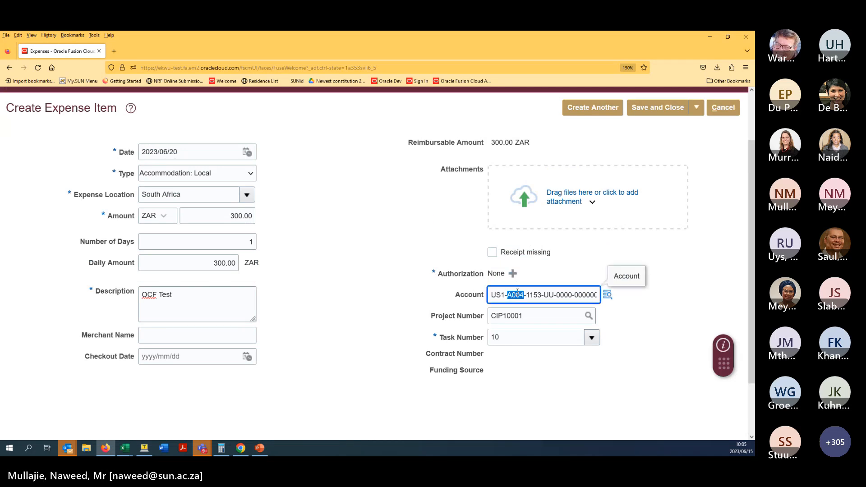
pyautogui.write('5903')
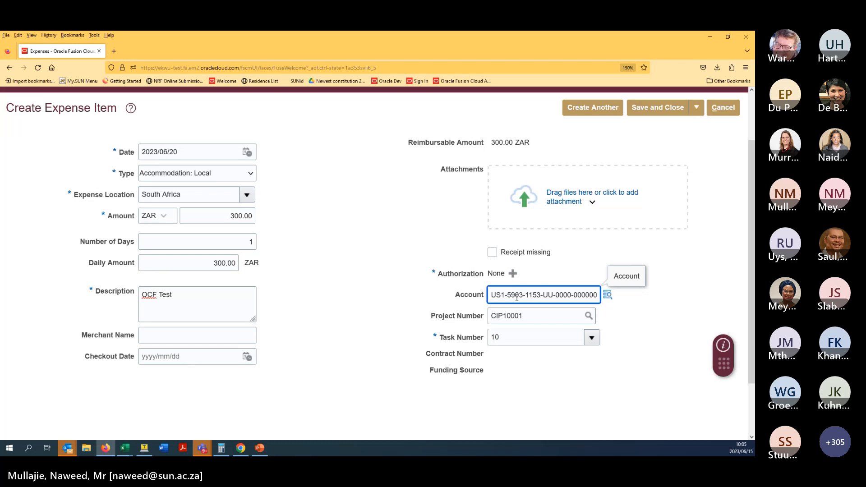
pyautogui.doubleClick(514, 313)
pyautogui.press('BackSpace')
pyautogui.click(354, 280)
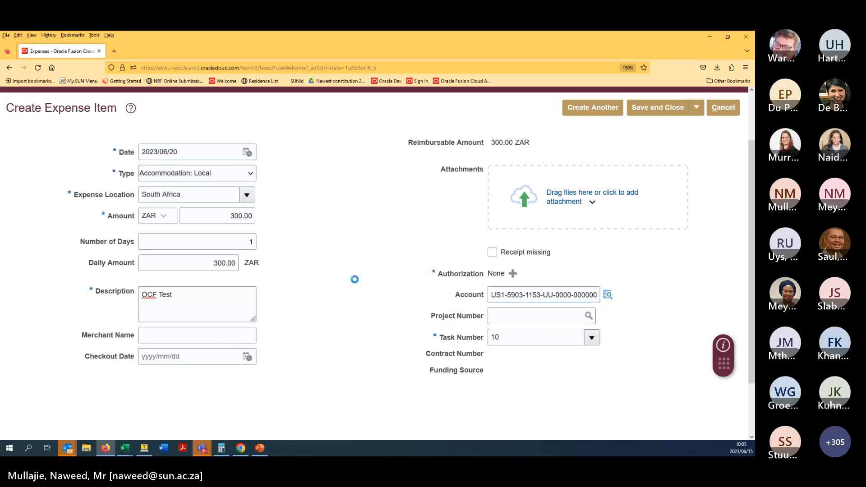
pyautogui.click(658, 108)
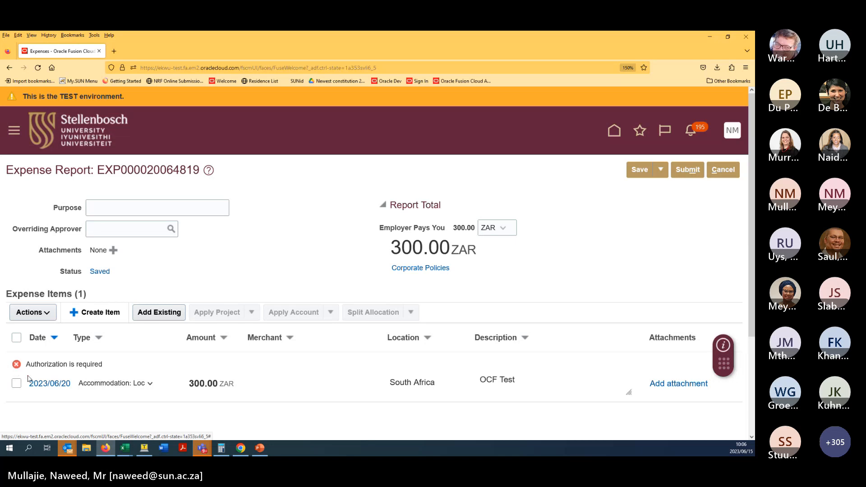
# - Try submitting, then reopen the 2023/06/20 item and list its estimated expense authorizations
pyautogui.click(688, 169)
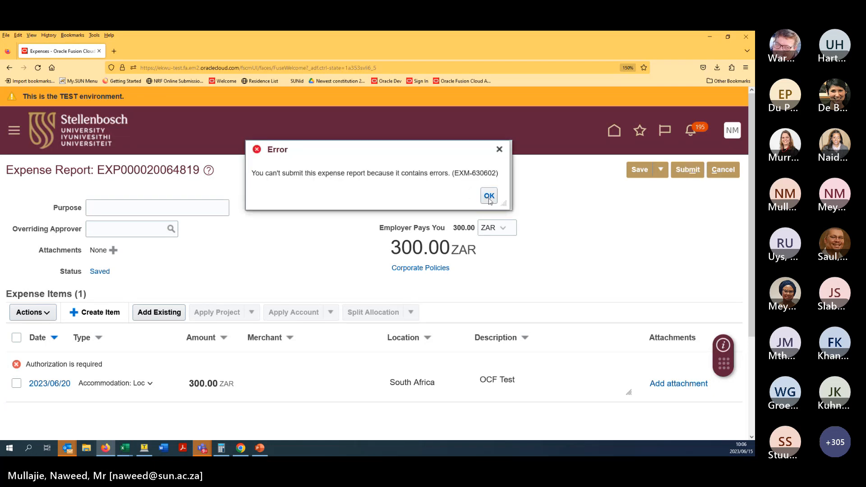
pyautogui.click(490, 198)
pyautogui.click(38, 385)
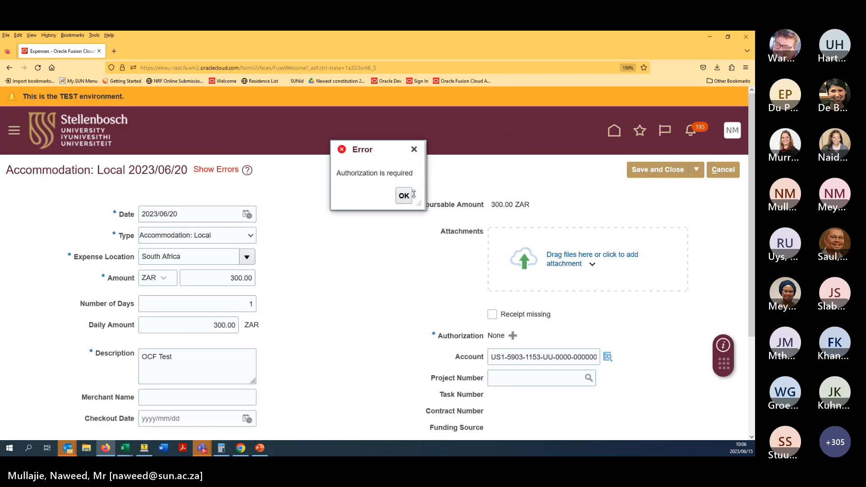
pyautogui.click(404, 196)
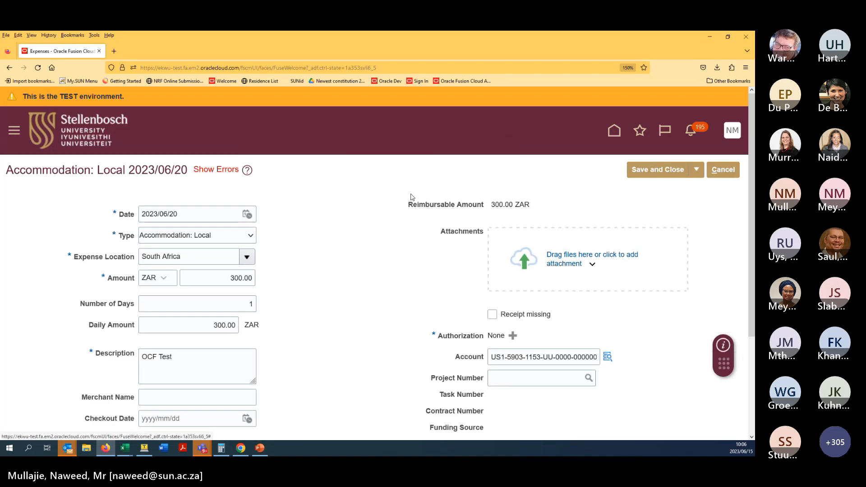
pyautogui.click(514, 333)
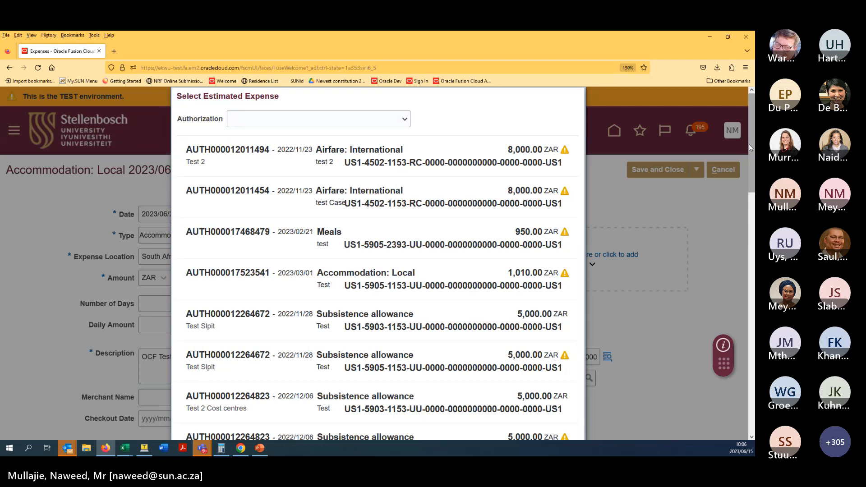
# - Load all authorizations and pick the OCF Demo Accommodation: Local 500.00 ZAR one
pyautogui.moveTo(749, 145); pyautogui.dragTo(752, 393)
pyautogui.click(510, 389)
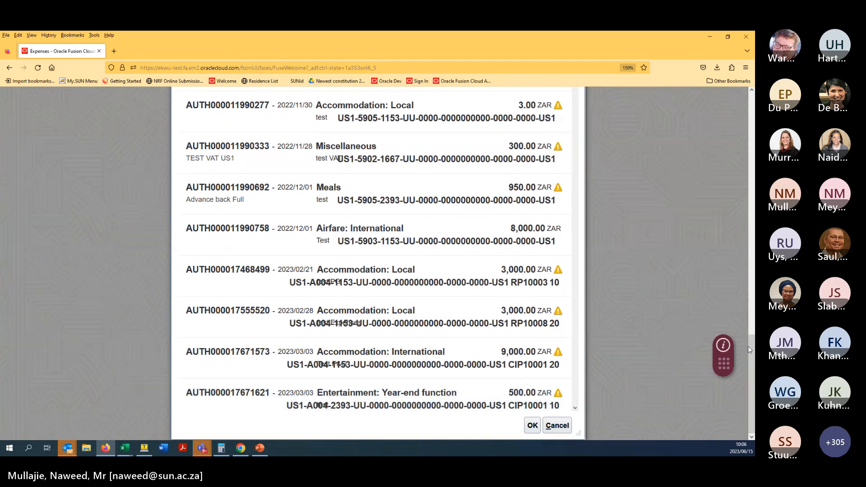
pyautogui.moveTo(748, 346); pyautogui.dragTo(740, 277)
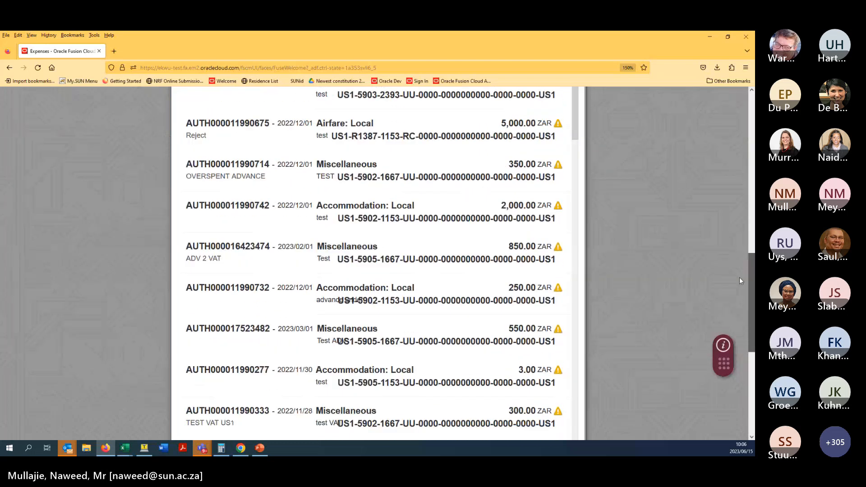
pyautogui.scroll(-1, 740, 280)
pyautogui.moveTo(576, 101); pyautogui.dragTo(606, 404)
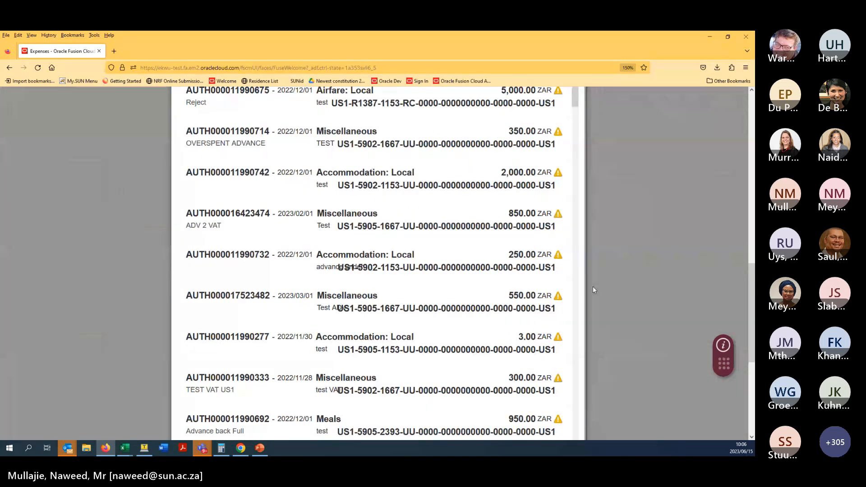
pyautogui.moveTo(574, 95); pyautogui.dragTo(597, 369)
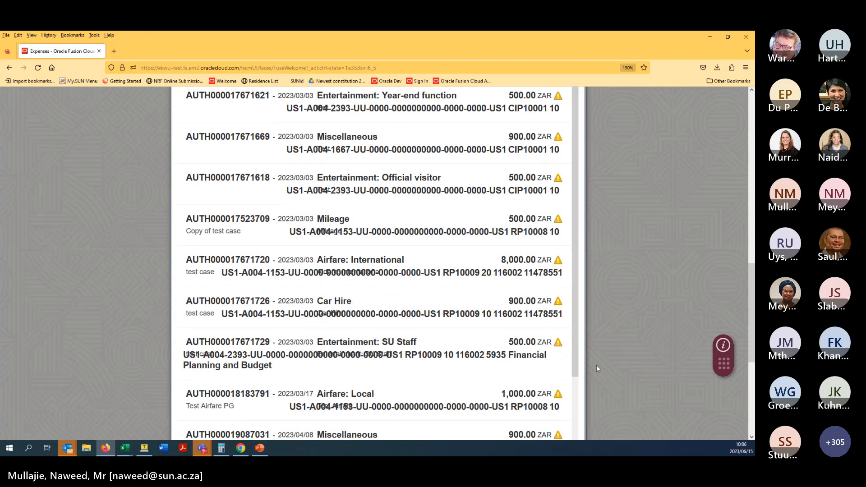
pyautogui.scroll(-3, 582, 373)
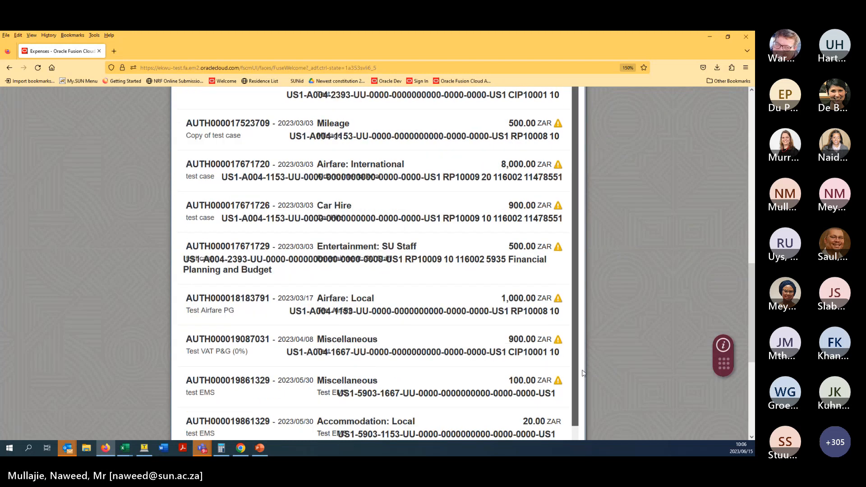
pyautogui.scroll(-5, 582, 373)
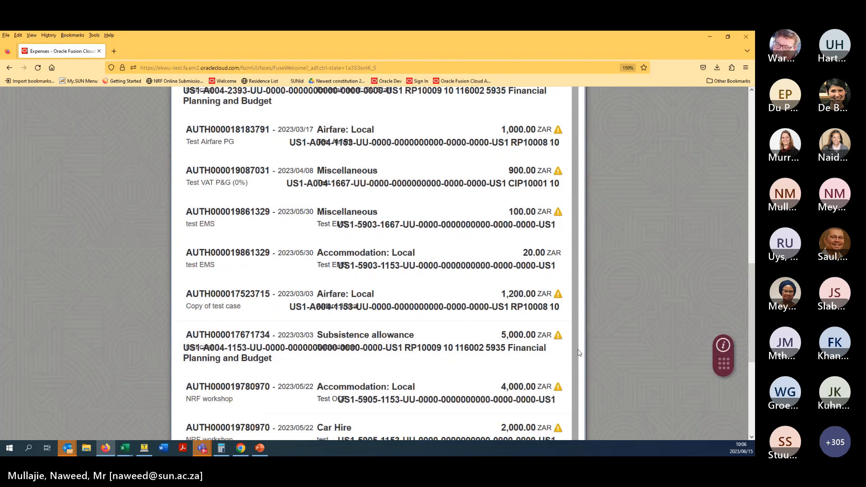
pyautogui.moveTo(579, 353); pyautogui.dragTo(580, 439)
pyautogui.scroll(-5, 731, 312)
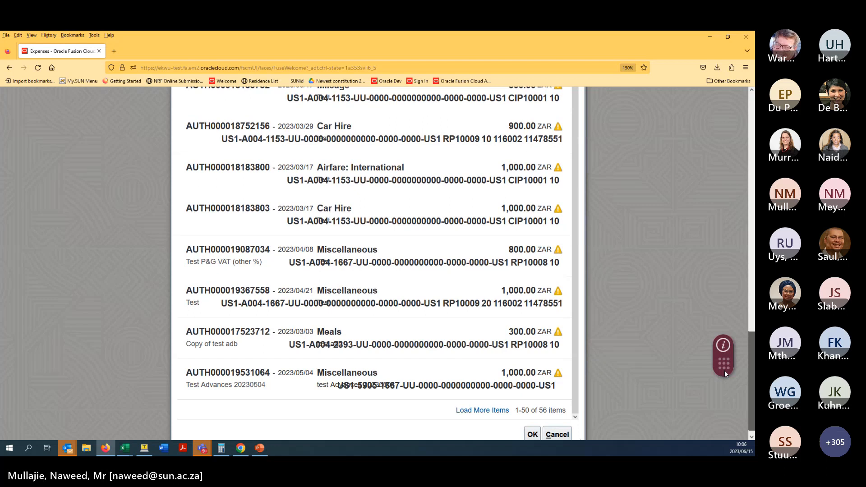
pyautogui.scroll(-1, 725, 374)
pyautogui.click(482, 402)
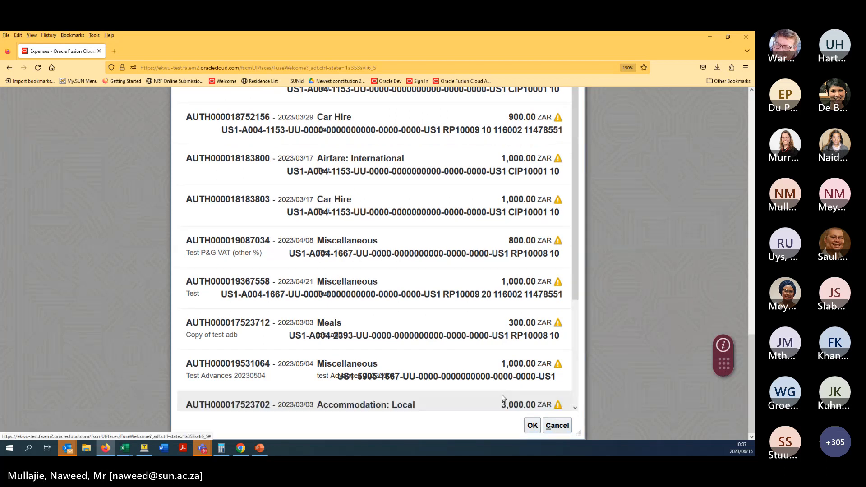
pyautogui.scroll(-1, 580, 312)
pyautogui.scroll(-4, 579, 312)
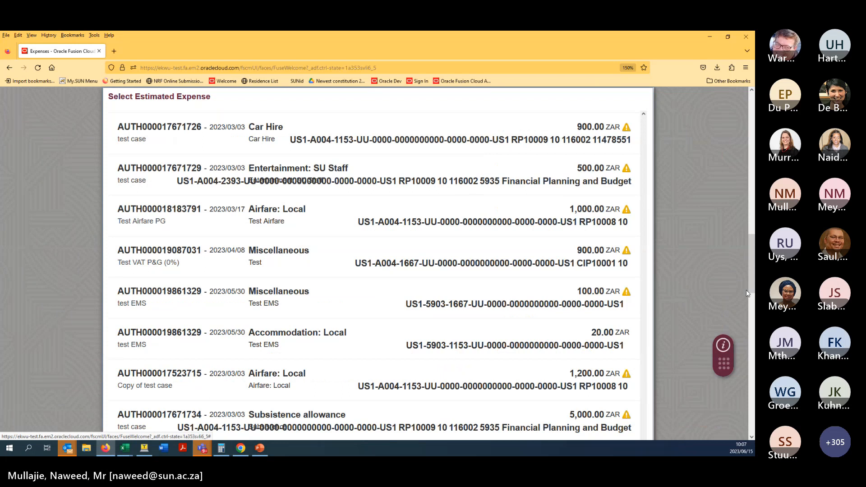
pyautogui.moveTo(747, 293); pyautogui.dragTo(738, 440)
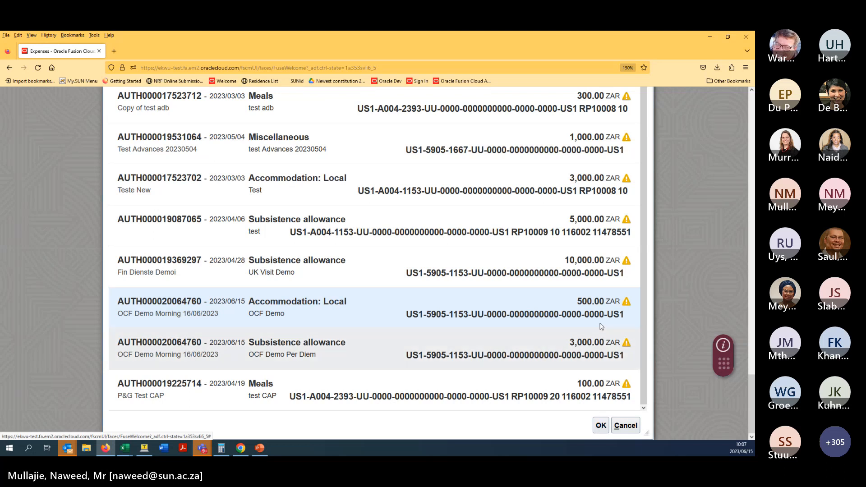
pyautogui.moveTo(629, 308)
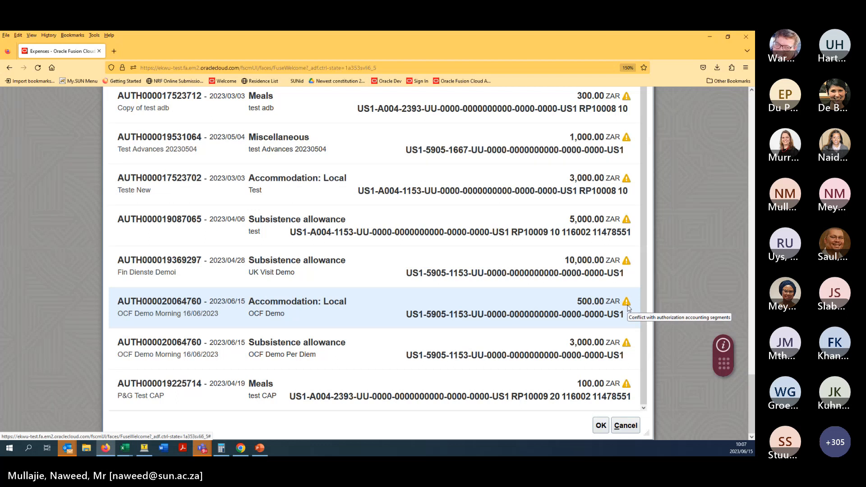
pyautogui.click(601, 426)
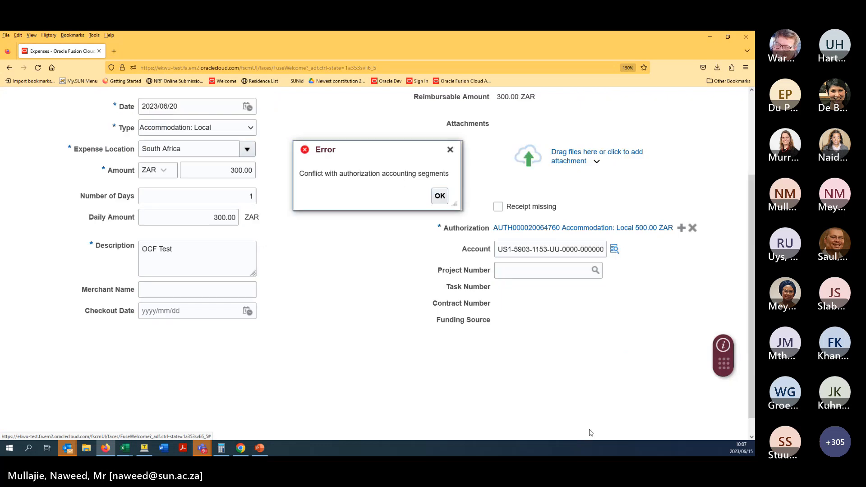
pyautogui.click(444, 200)
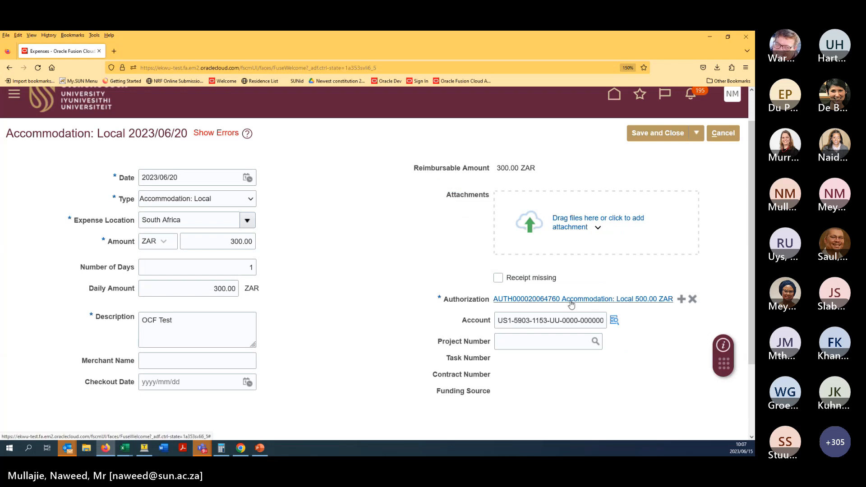
pyautogui.click(529, 322)
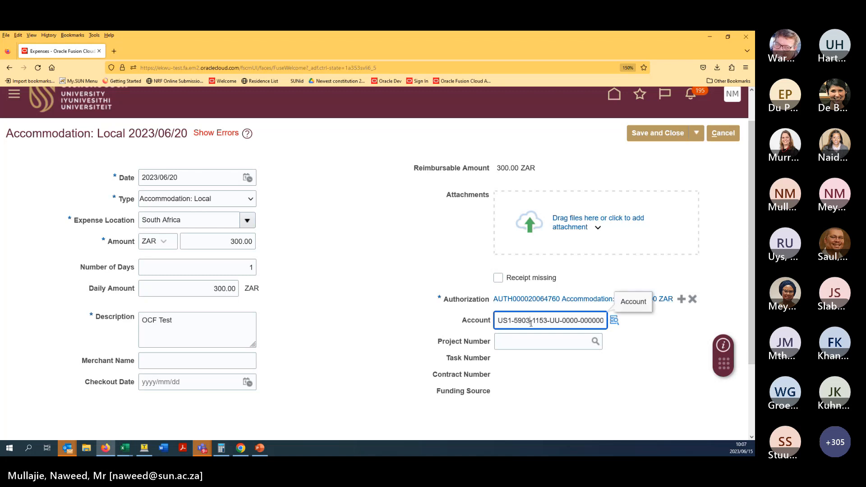
pyautogui.press('BackSpace')
pyautogui.write('5')
pyautogui.click(399, 324)
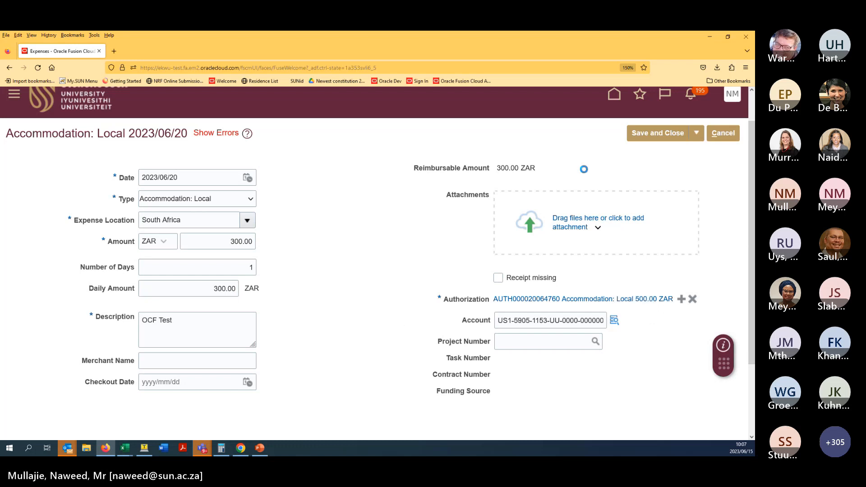
pyautogui.click(697, 133)
pyautogui.click(667, 155)
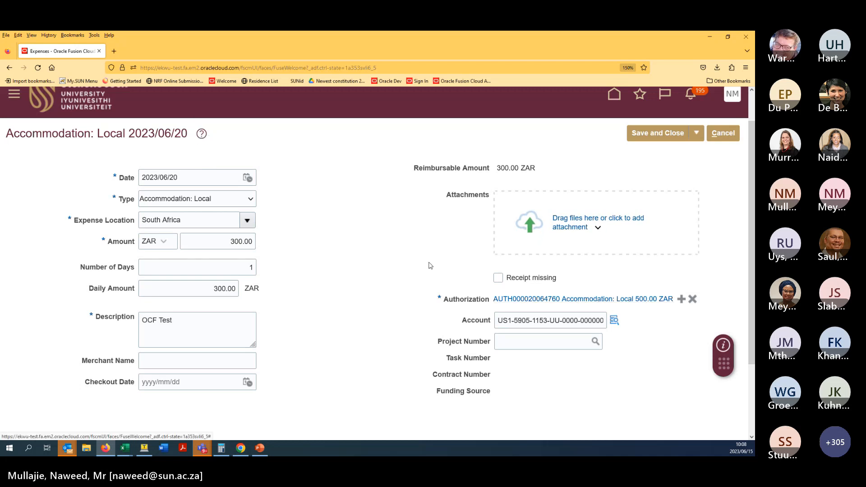
# - Try saving the item with the amount raised to 1,300.00
pyautogui.click(230, 241)
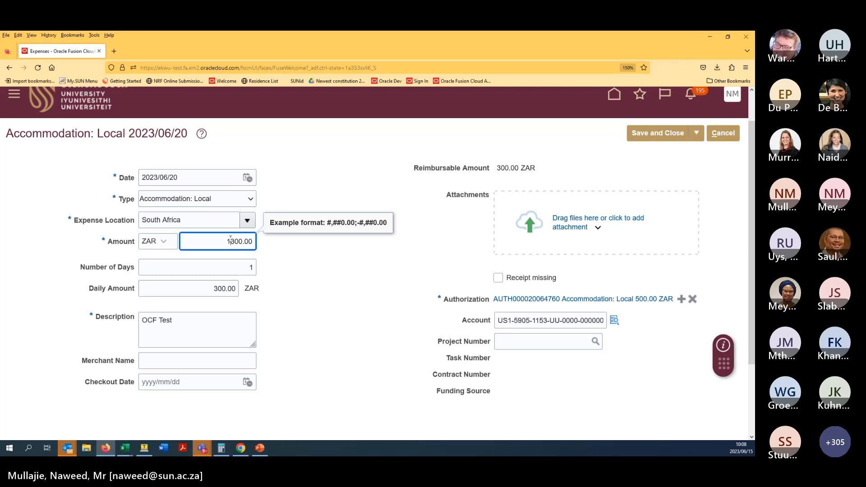
pyautogui.write('1')
pyautogui.click(304, 280)
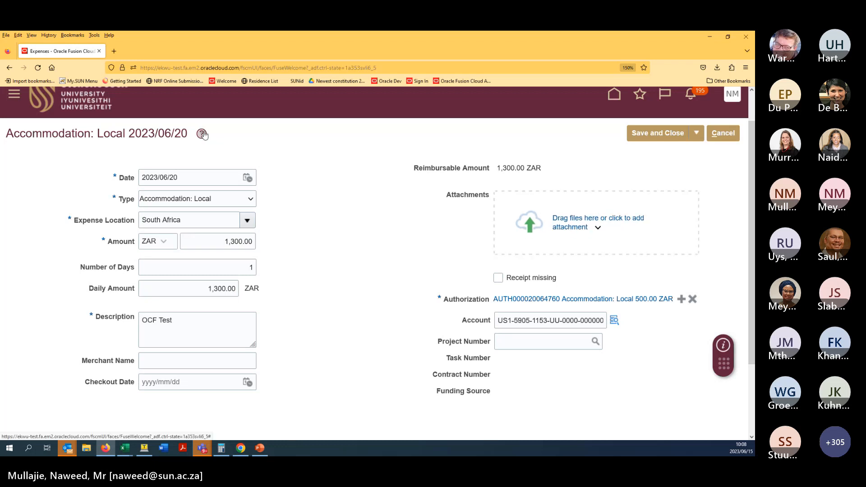
pyautogui.click(697, 133)
pyautogui.click(666, 156)
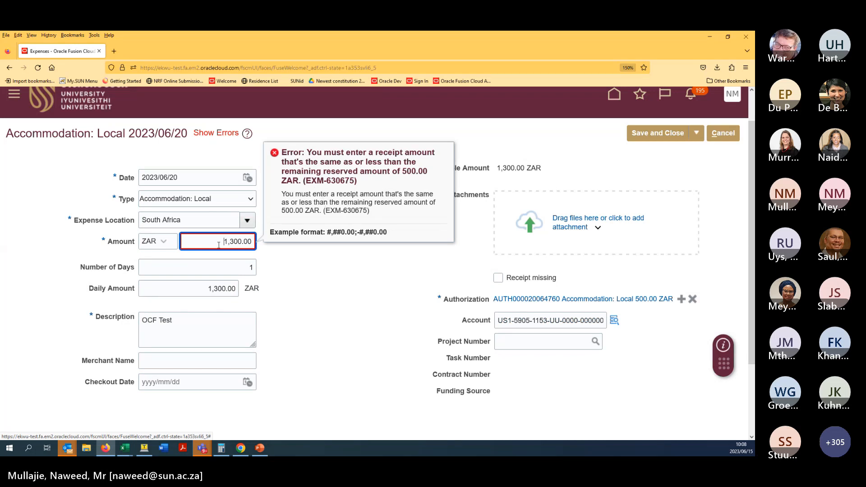
# - Restore the amount to 300.00 and save and close the item
pyautogui.press('Delete')
pyautogui.press('Delete')
pyautogui.click(392, 298)
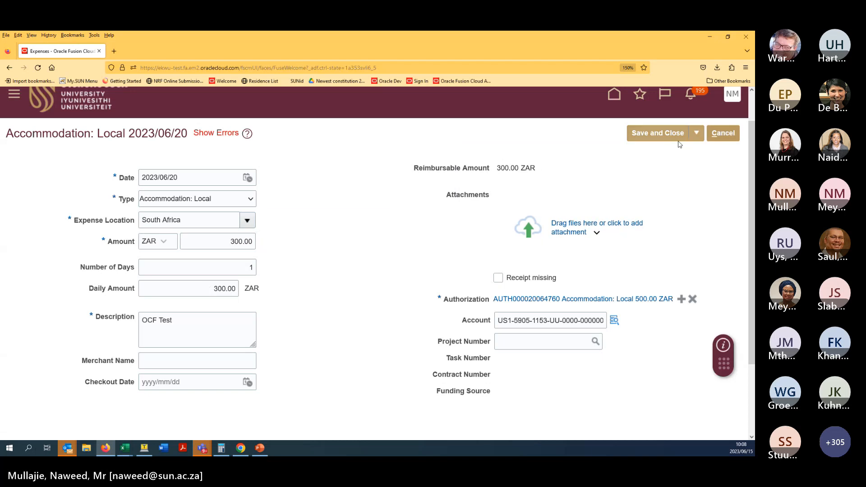
pyautogui.click(217, 135)
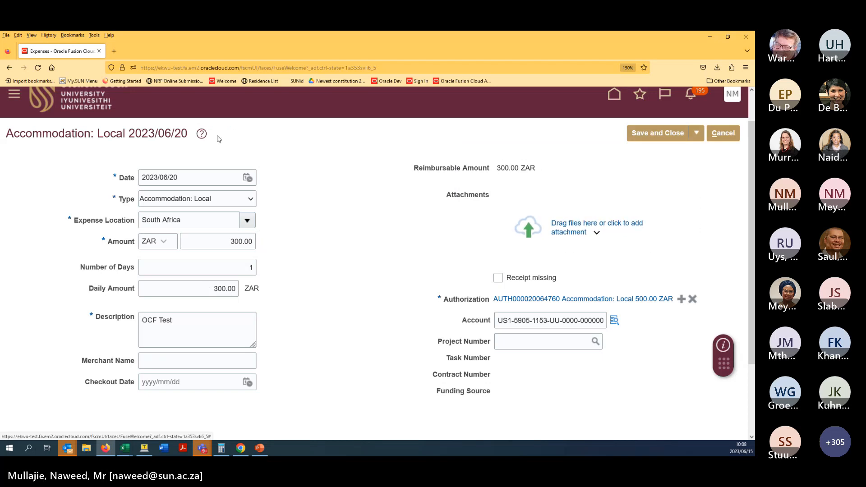
pyautogui.click(652, 141)
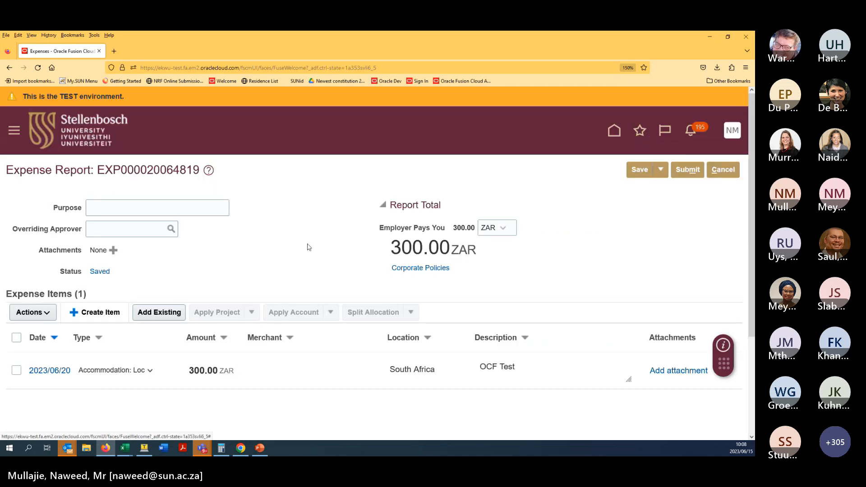
pyautogui.scroll(-3, 305, 271)
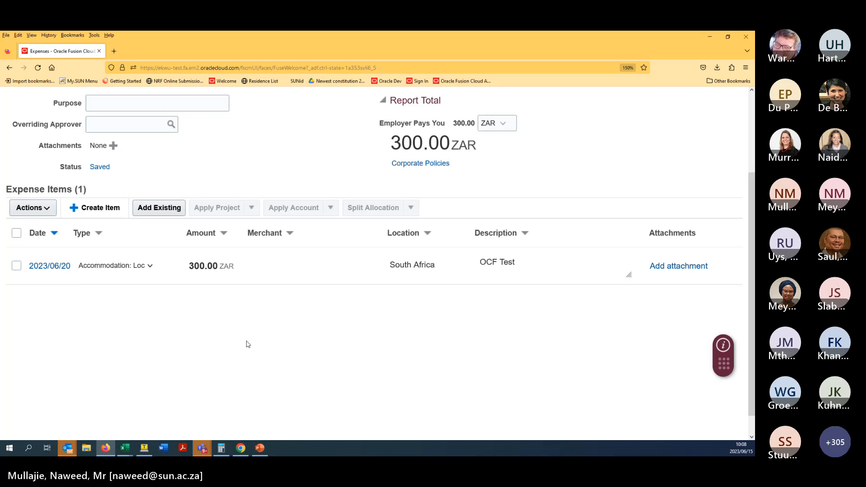
pyautogui.scroll(3, 246, 344)
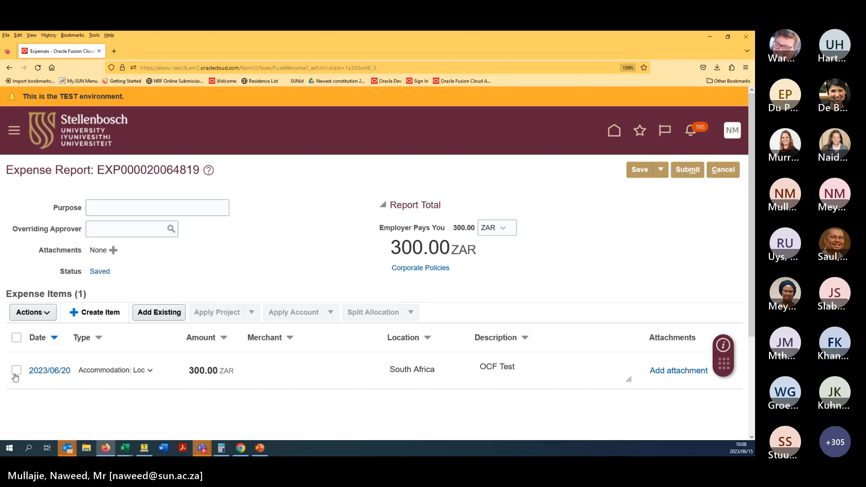
pyautogui.click(15, 371)
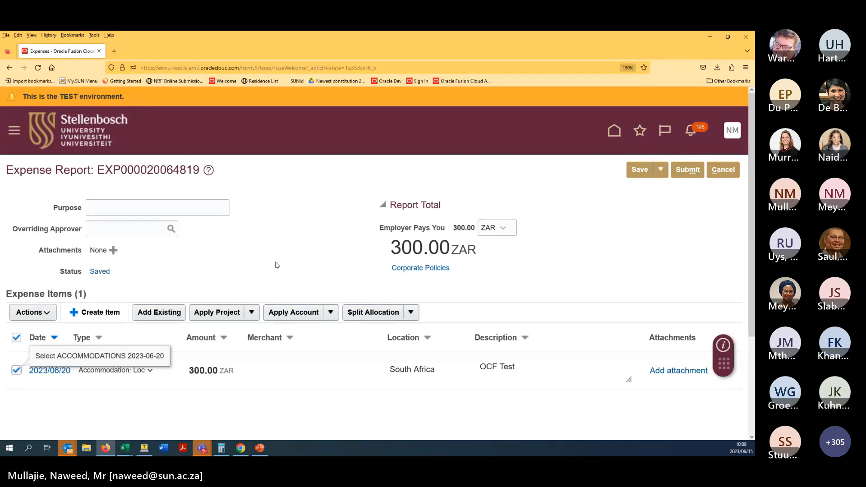
pyautogui.click(411, 312)
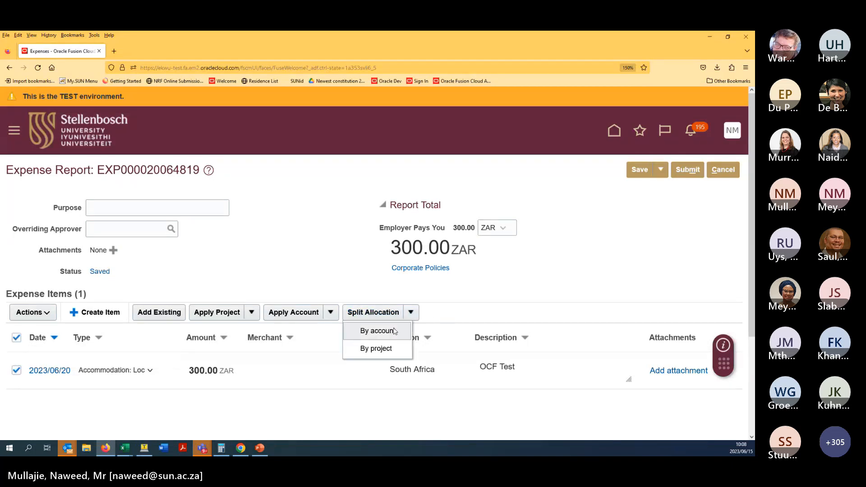
pyautogui.click(391, 331)
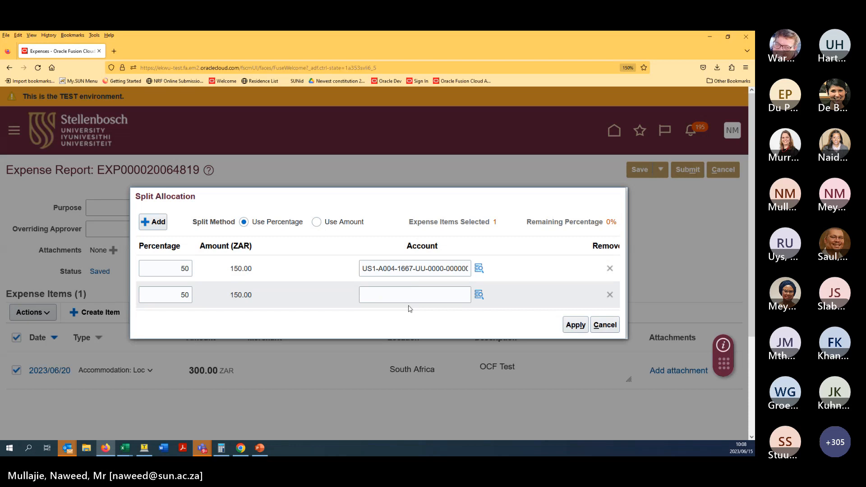
pyautogui.click(599, 328)
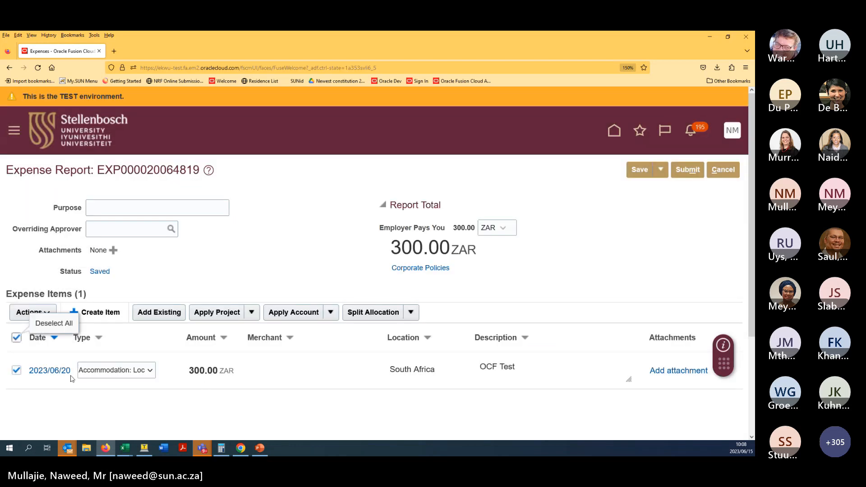
pyautogui.click(17, 370)
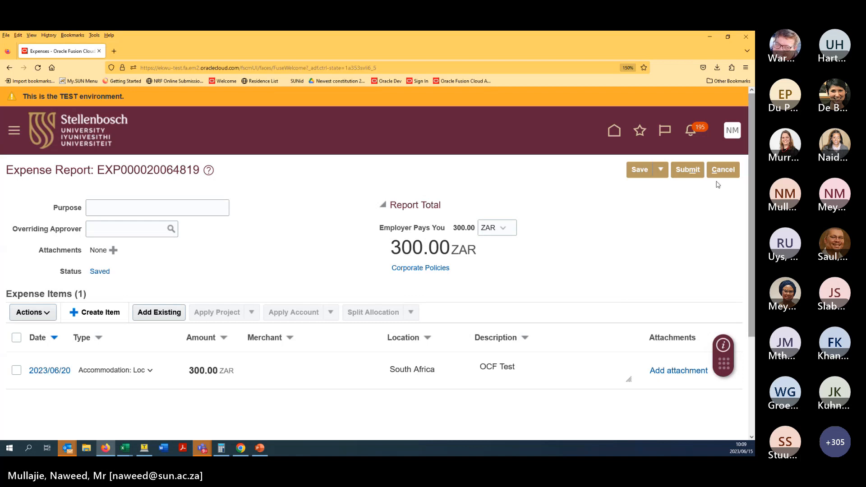
# - Submit the 300.00 ZAR expense report for approval
pyautogui.click(681, 175)
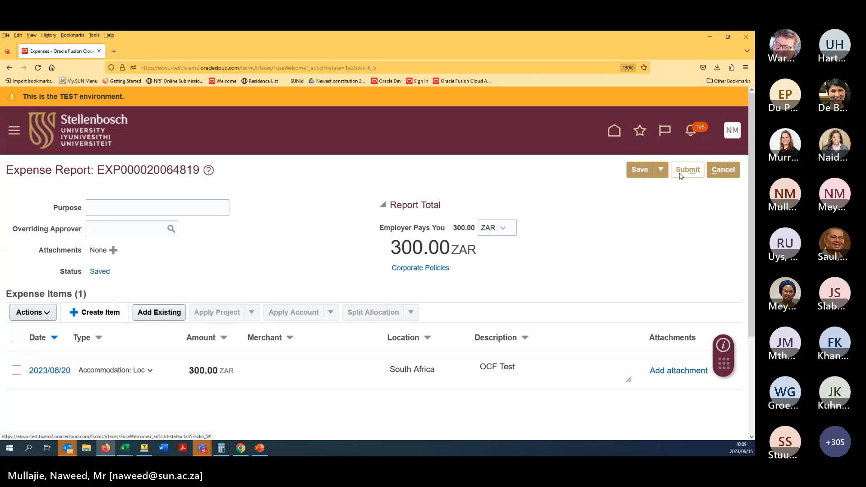
pyautogui.click(681, 176)
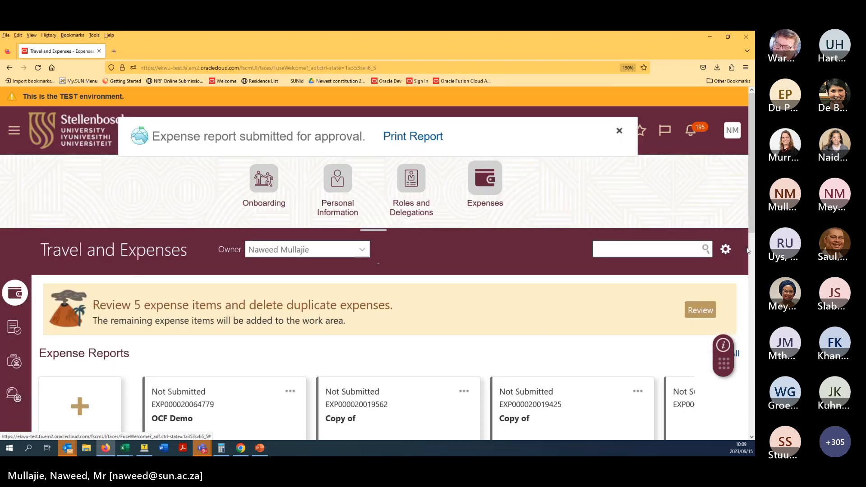
pyautogui.scroll(-5, 743, 304)
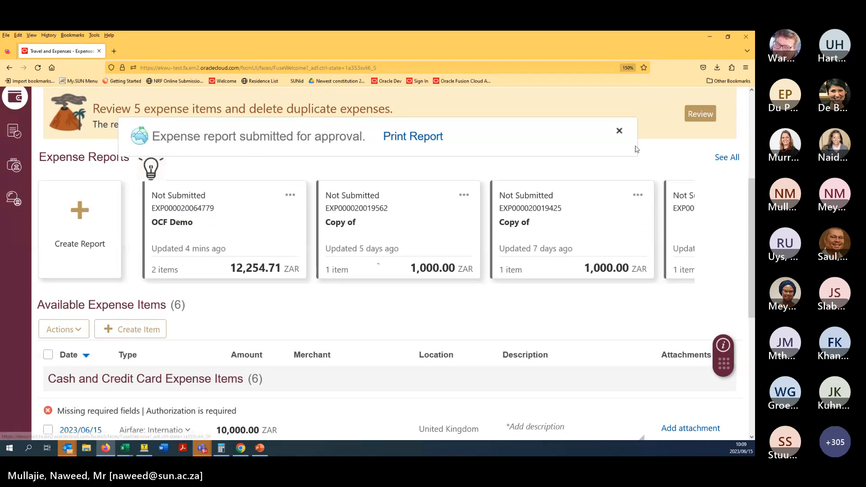
pyautogui.scroll(4, 719, 247)
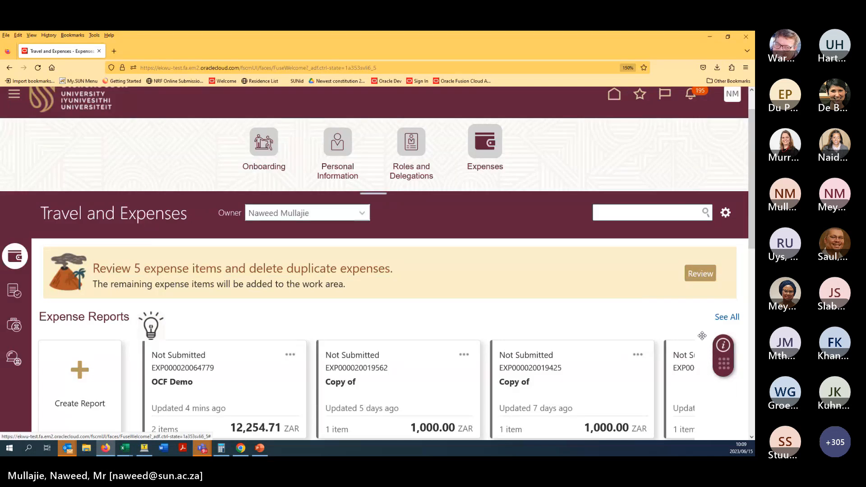
# - Clear stray text selections on the report cards and reset the page zoom to 100%
pyautogui.middleClick(627, 289)
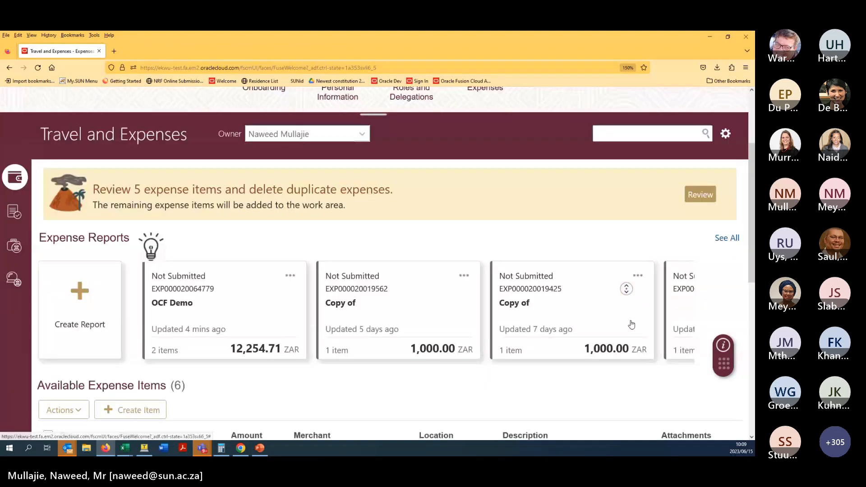
pyautogui.moveTo(626, 325); pyautogui.dragTo(294, 252)
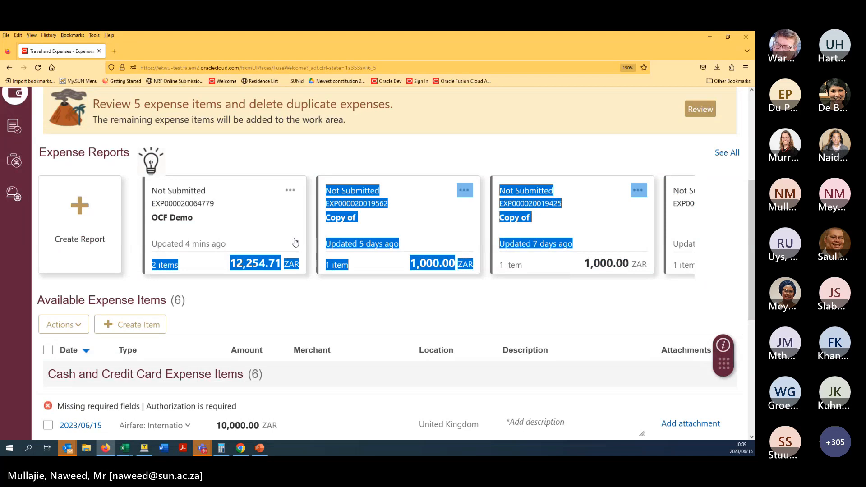
pyautogui.click(133, 251)
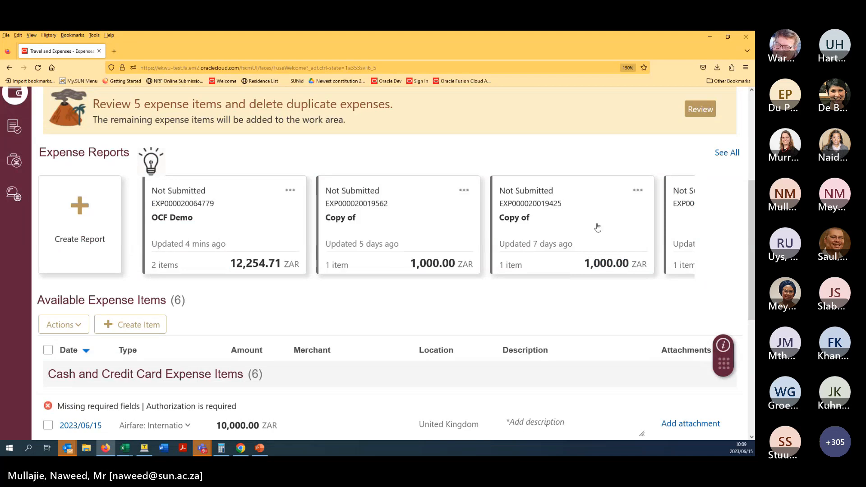
pyautogui.moveTo(598, 228); pyautogui.dragTo(686, 244)
pyautogui.click(686, 244)
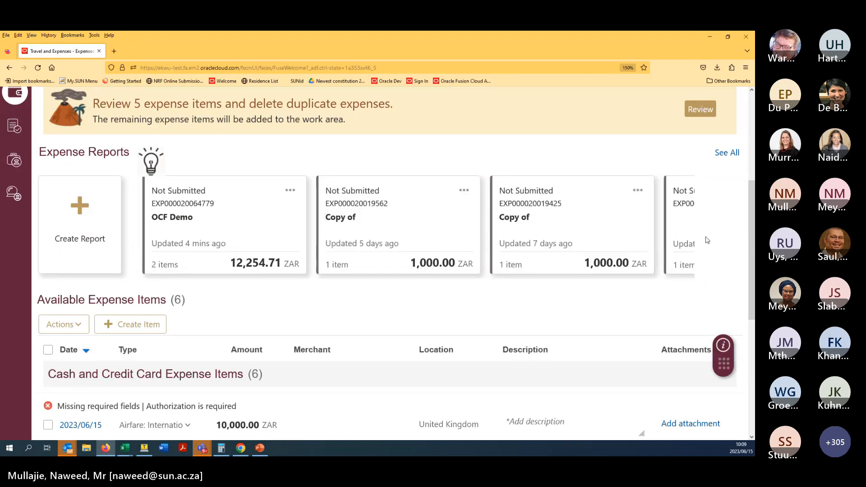
pyautogui.rightClick(626, 315)
pyautogui.press('Escape')
pyautogui.hotkey('ctrl', '0')
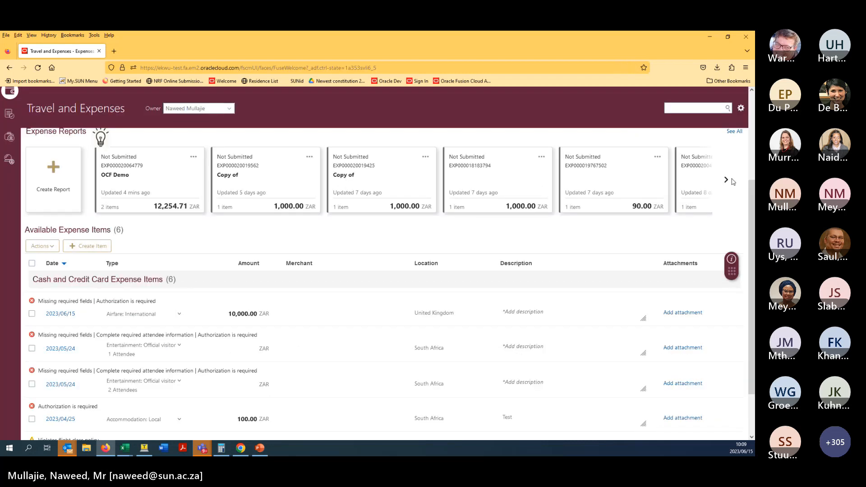
# - Page through the Expense Reports cards to the end and open See All
pyautogui.click(726, 180)
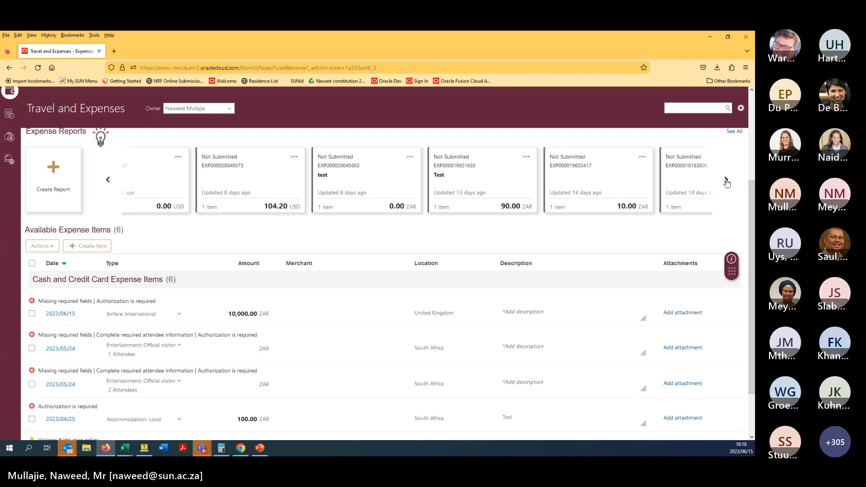
pyautogui.click(726, 180)
pyautogui.click(726, 180)
pyautogui.click(726, 180)
pyautogui.click(726, 180)
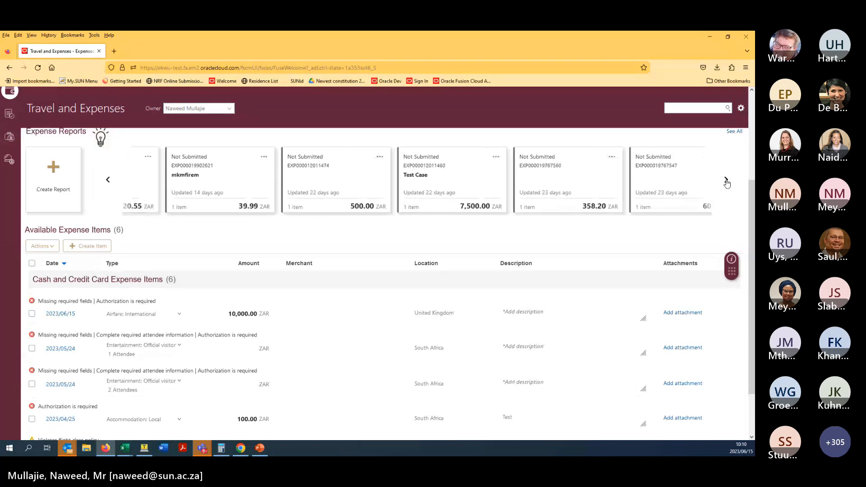
pyautogui.click(727, 180)
pyautogui.click(727, 180)
pyautogui.click(726, 180)
pyautogui.click(726, 180)
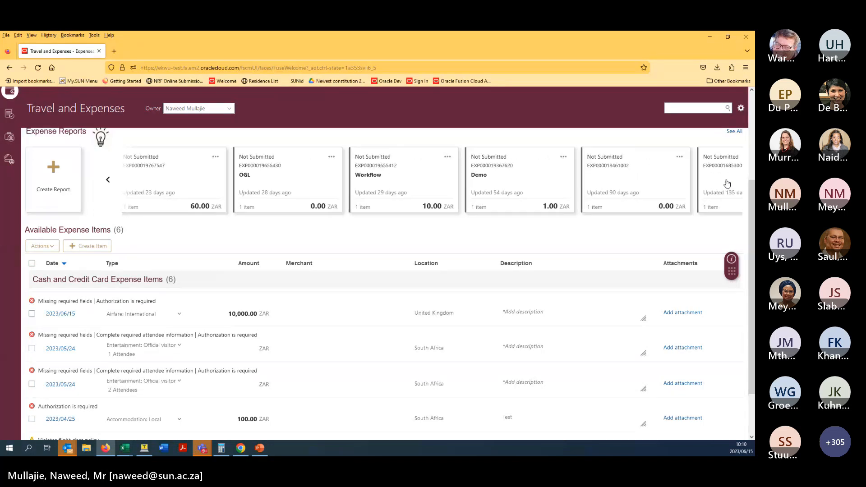
pyautogui.click(727, 183)
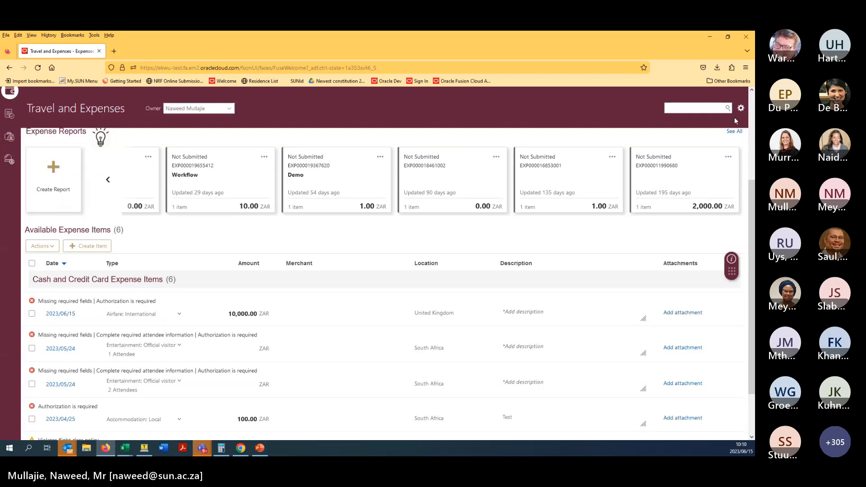
pyautogui.click(734, 132)
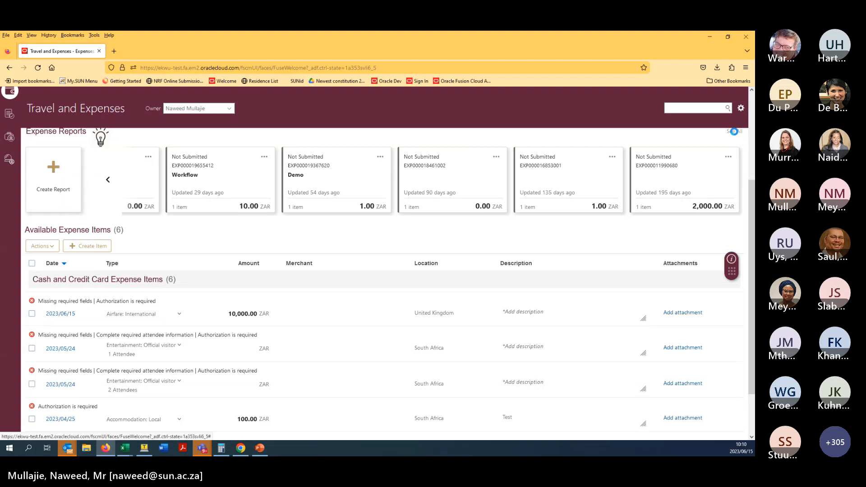
# - Zoom the Manage Expense Reports page to 150%
pyautogui.click(32, 35)
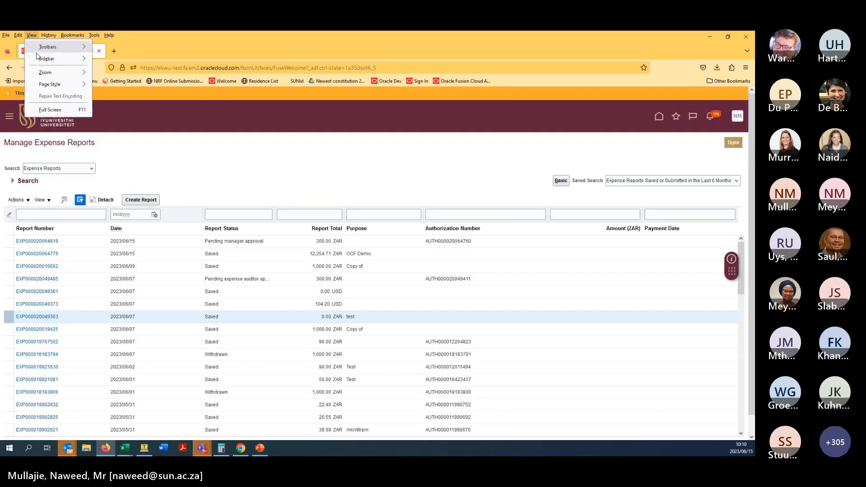
pyautogui.click(210, 57)
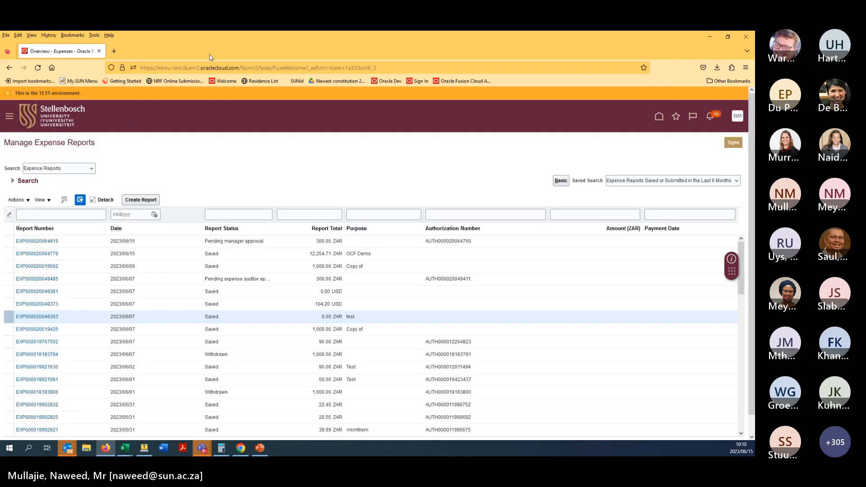
pyautogui.hotkey('ctrl', '+')
pyautogui.hotkey('ctrl', '+')
pyautogui.hotkey('ctrl', '+')
pyautogui.hotkey('ctrl', '+')
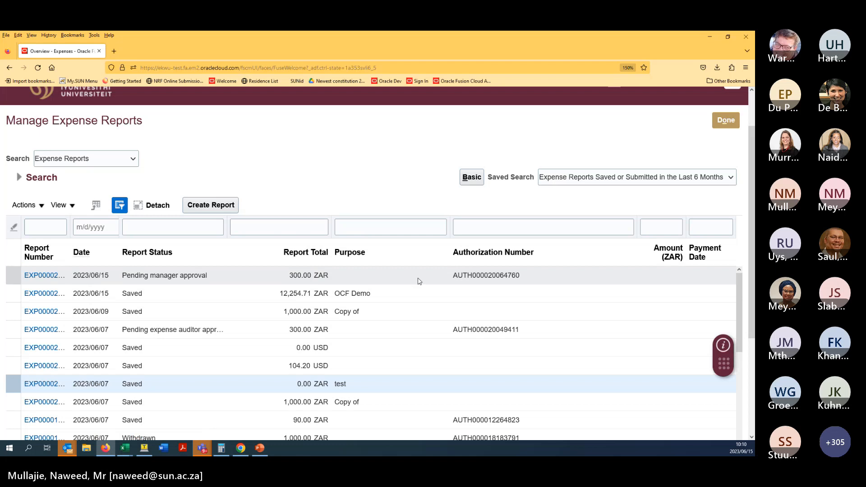
# - Open the first report in the list, the one Pending manager approval
pyautogui.click(464, 276)
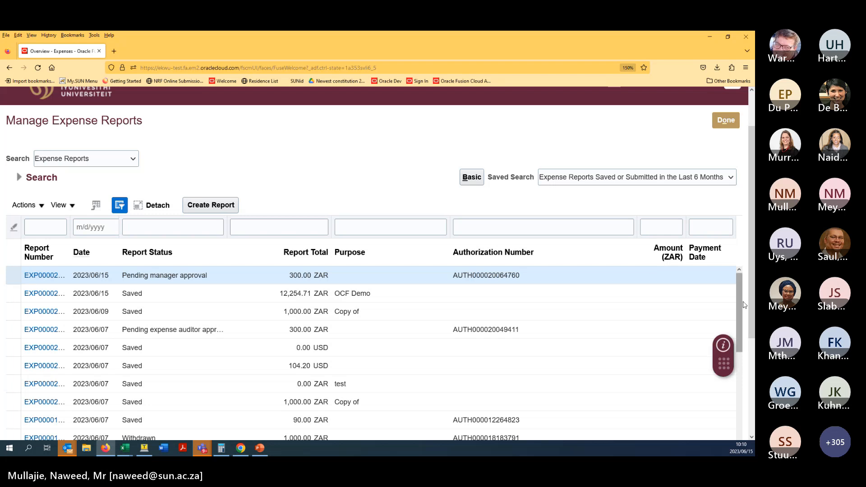
pyautogui.moveTo(738, 303); pyautogui.dragTo(745, 398)
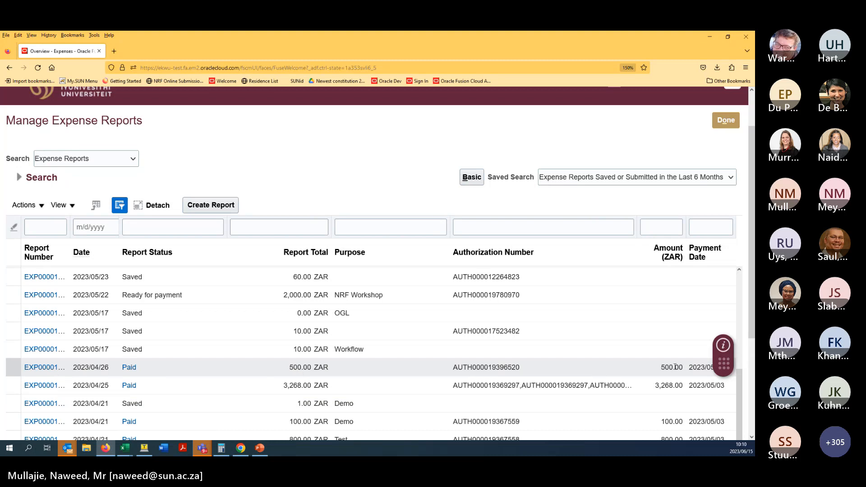
pyautogui.moveTo(683, 367); pyautogui.dragTo(674, 368)
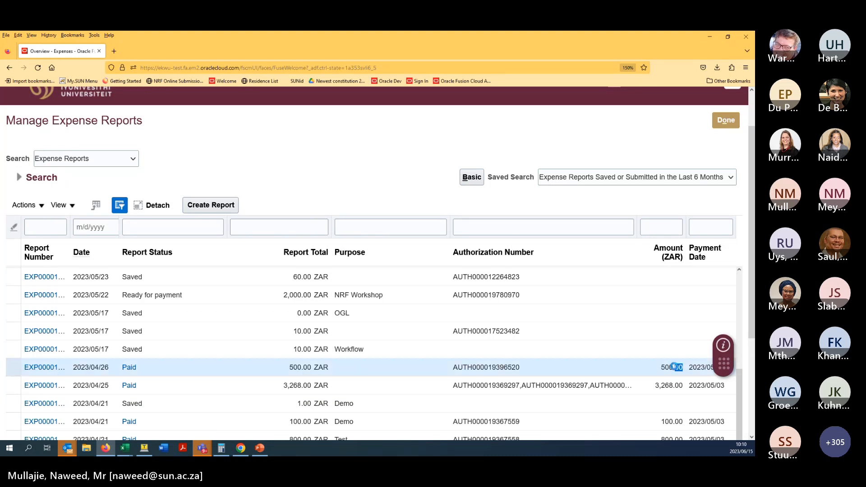
pyautogui.doubleClick(702, 375)
pyautogui.click(701, 375)
pyautogui.moveTo(738, 389); pyautogui.dragTo(737, 284)
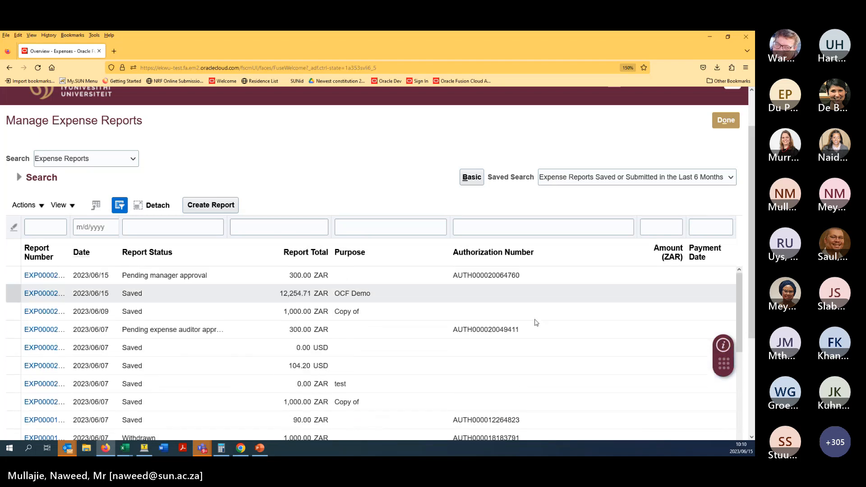
pyautogui.click(45, 276)
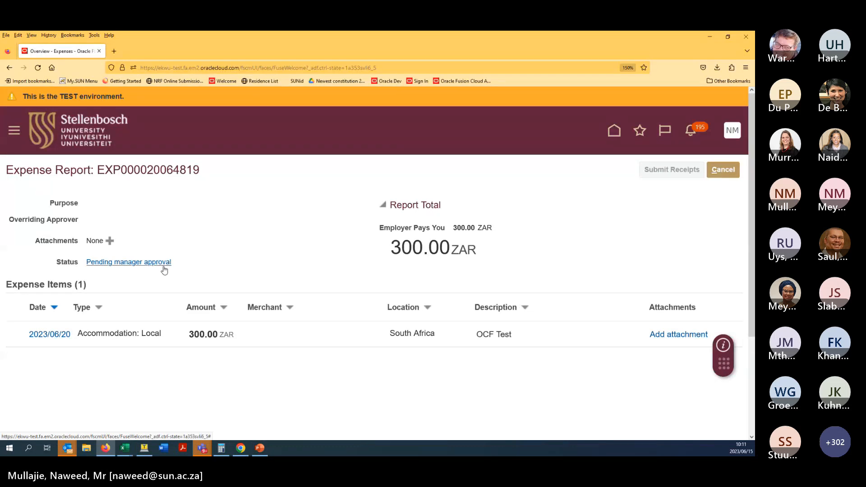
# - Show the report's approver list with system approvals excluded
pyautogui.click(155, 263)
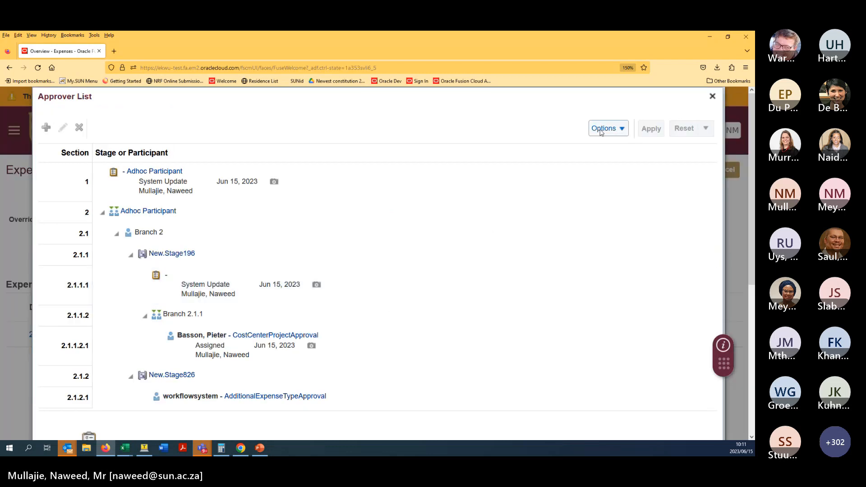
pyautogui.click(603, 130)
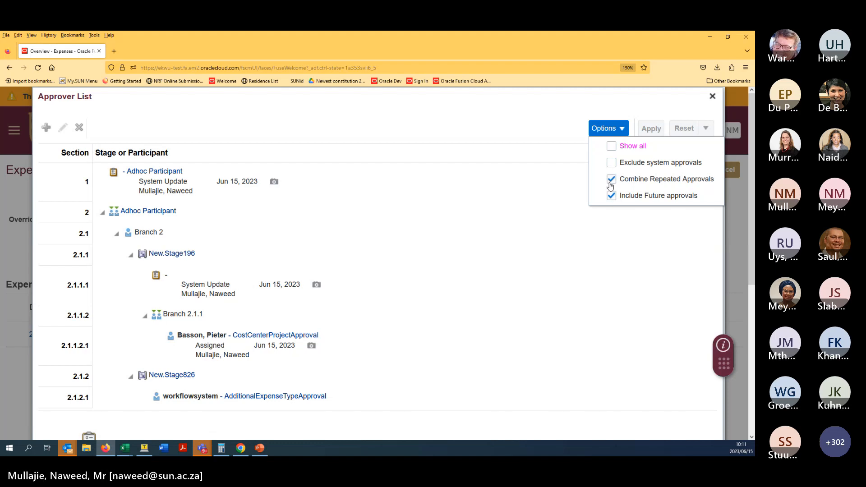
pyautogui.click(612, 163)
pyautogui.click(630, 107)
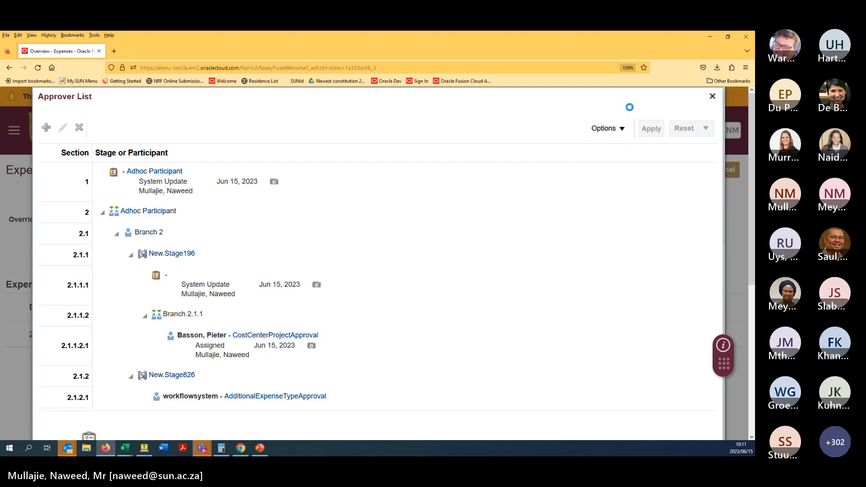
pyautogui.click(605, 129)
pyautogui.click(424, 130)
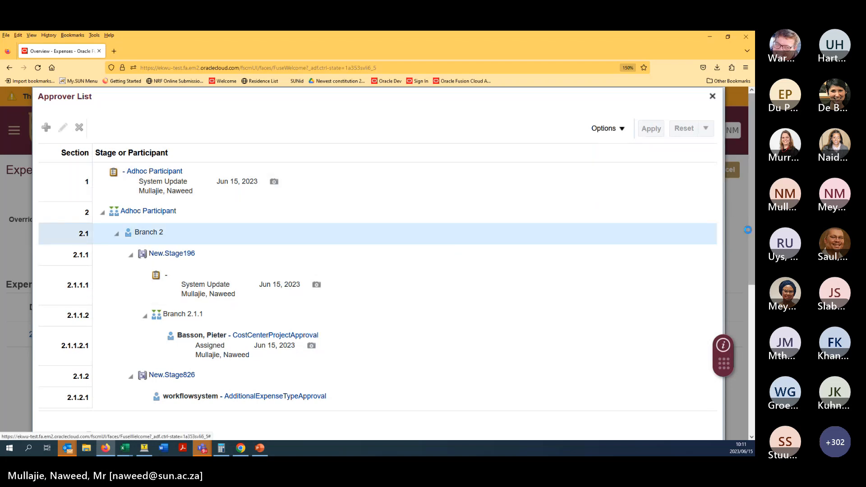
# - Review the approval stages, close the approver list, and cancel out of the report
pyautogui.scroll(-5, 747, 359)
pyautogui.moveTo(77, 352)
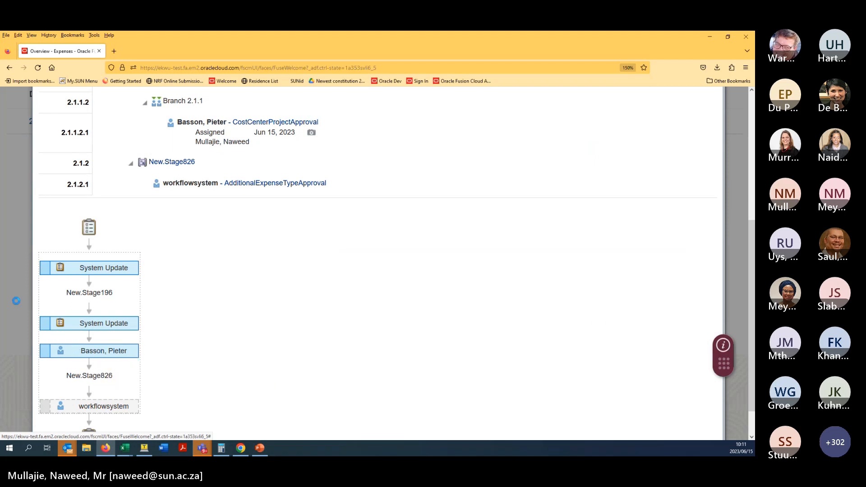
pyautogui.scroll(5, 599, 324)
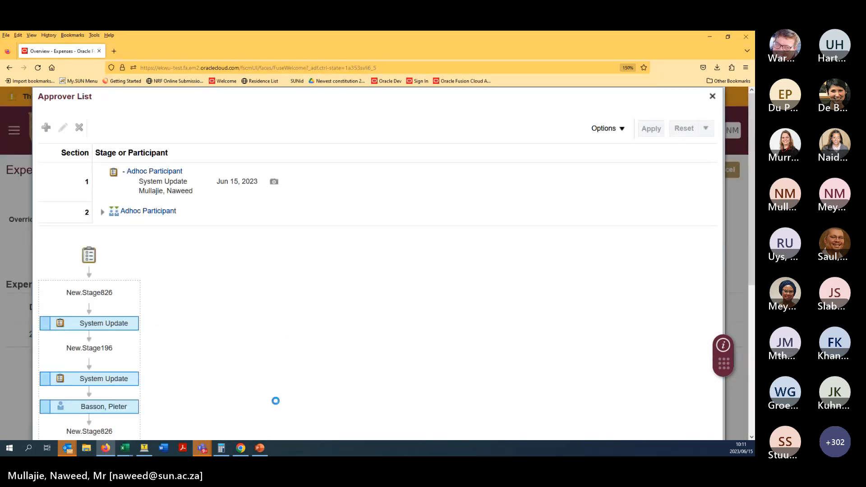
pyautogui.click(712, 97)
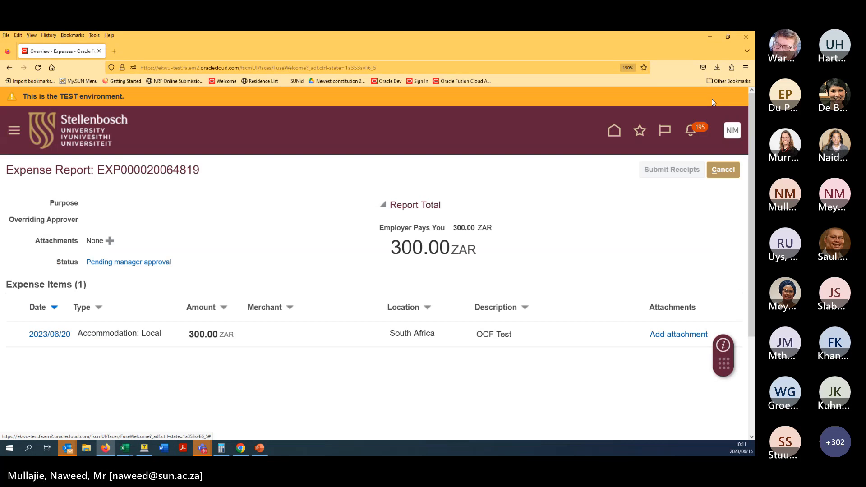
pyautogui.click(710, 176)
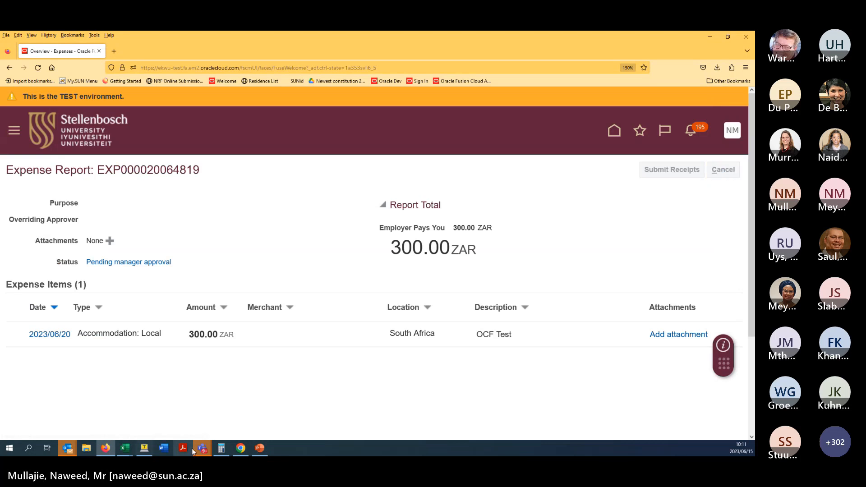
# - Sign out of the current user in the other browser's Oracle session
pyautogui.click(241, 448)
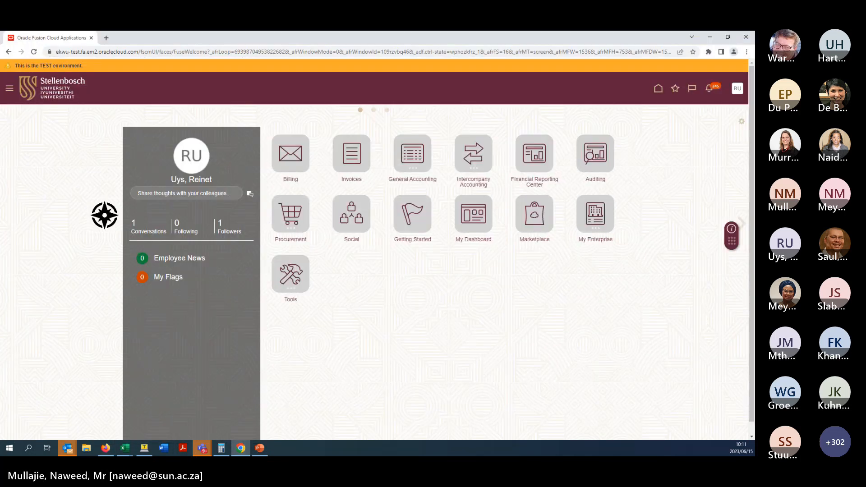
pyautogui.click(738, 89)
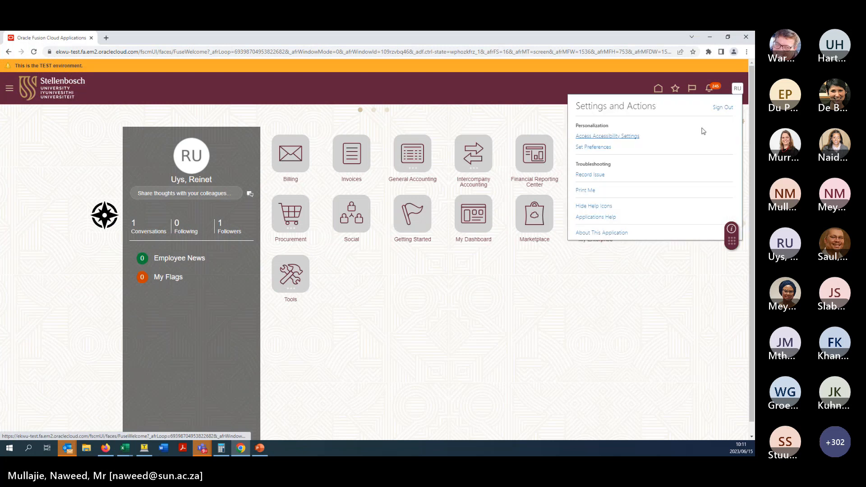
pyautogui.click(726, 105)
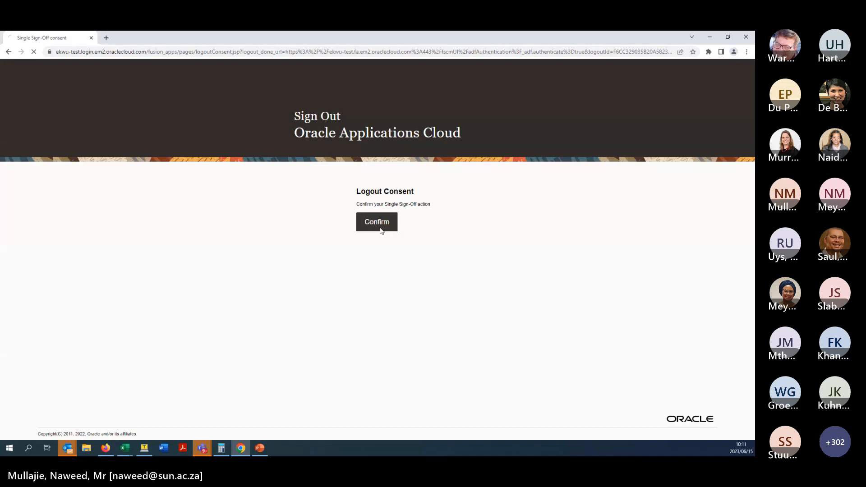
pyautogui.click(379, 228)
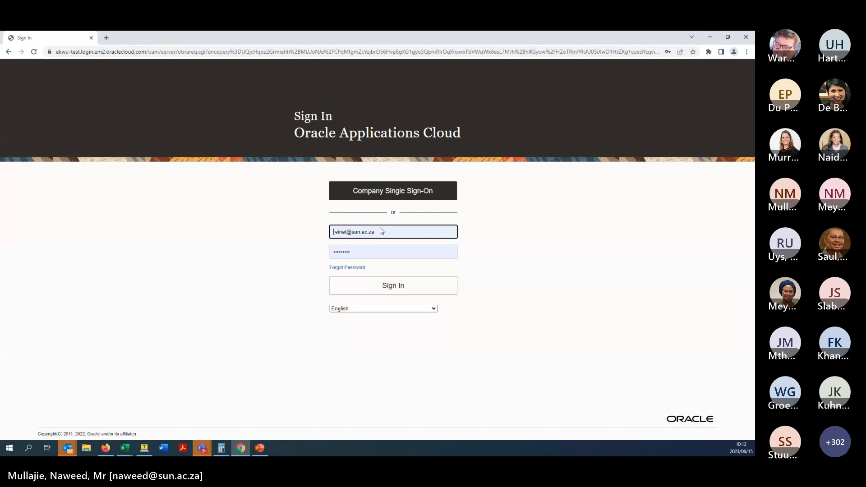
# - Sign back in with the approving manager's username
pyautogui.doubleClick(343, 233)
pyautogui.write('pcb')
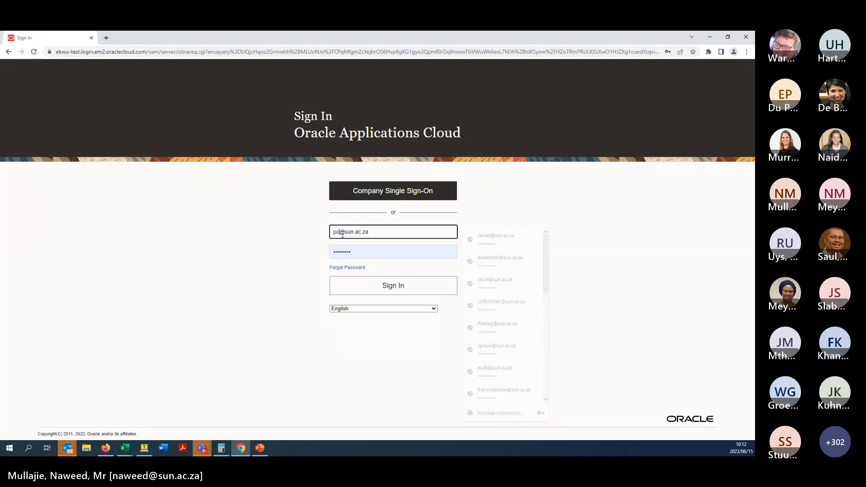
pyautogui.click(372, 285)
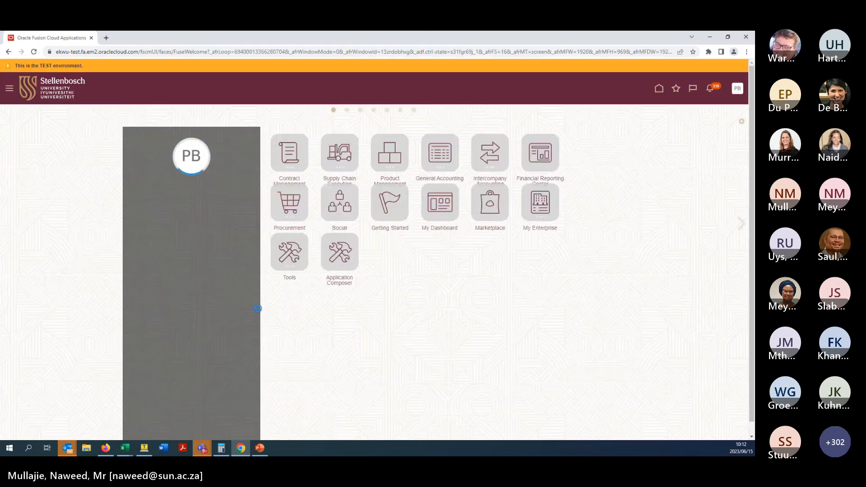
# - Open the pending expense approval request and review the 300.00 ZAR local accommodation item
pyautogui.click(710, 89)
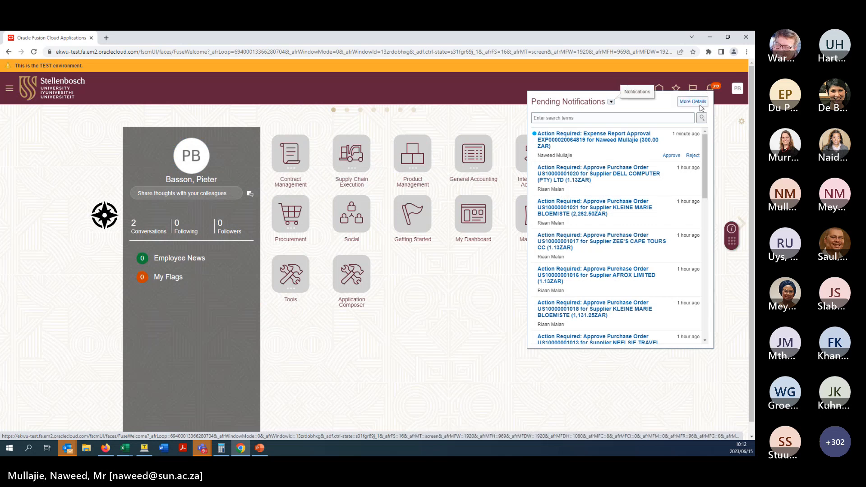
pyautogui.click(581, 140)
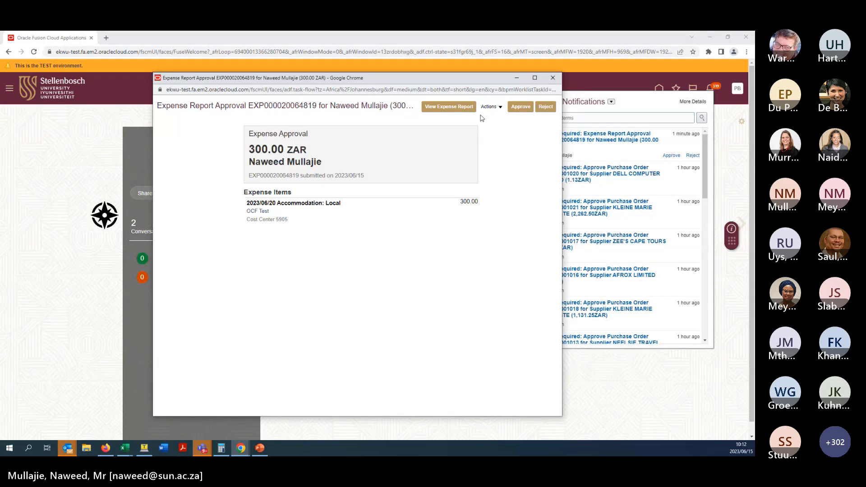
pyautogui.click(455, 108)
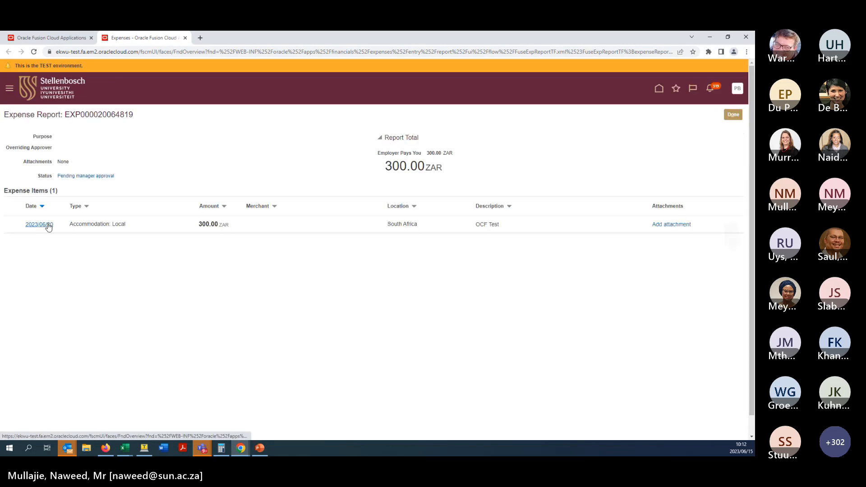
pyautogui.click(42, 224)
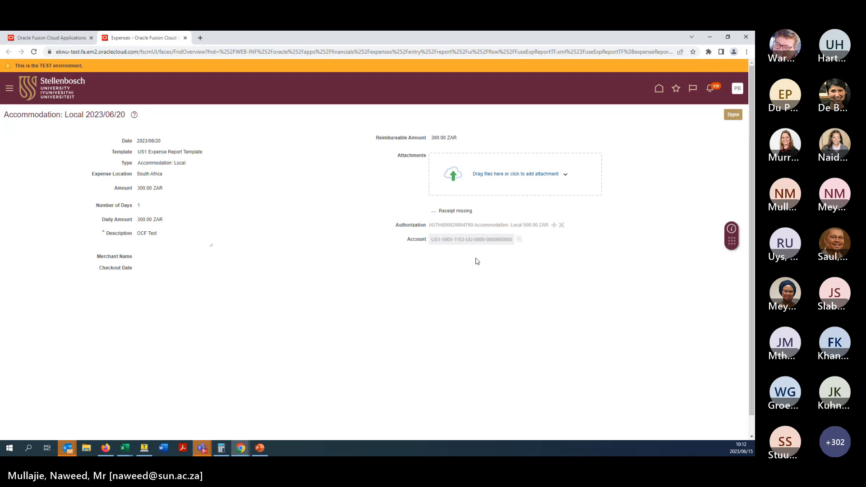
pyautogui.click(734, 116)
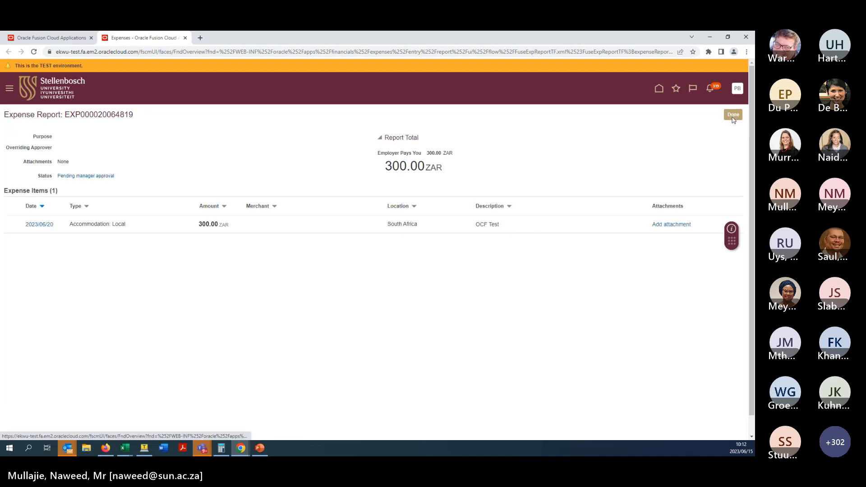
pyautogui.click(734, 116)
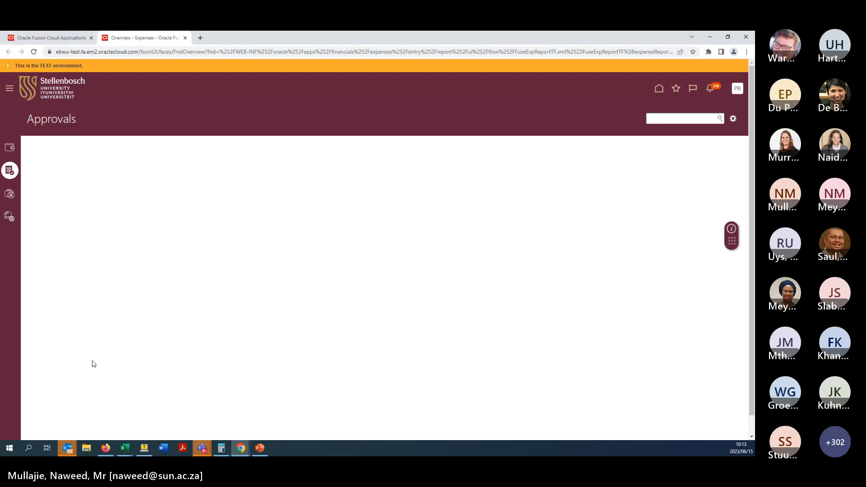
# - Approve the expense report as manager and submit the approval without a comment
pyautogui.moveTo(239, 446)
pyautogui.click(283, 417)
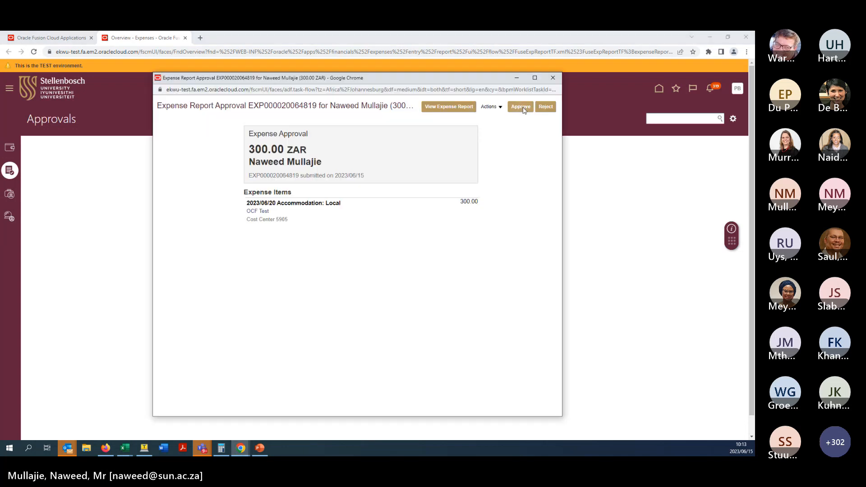
pyautogui.click(522, 107)
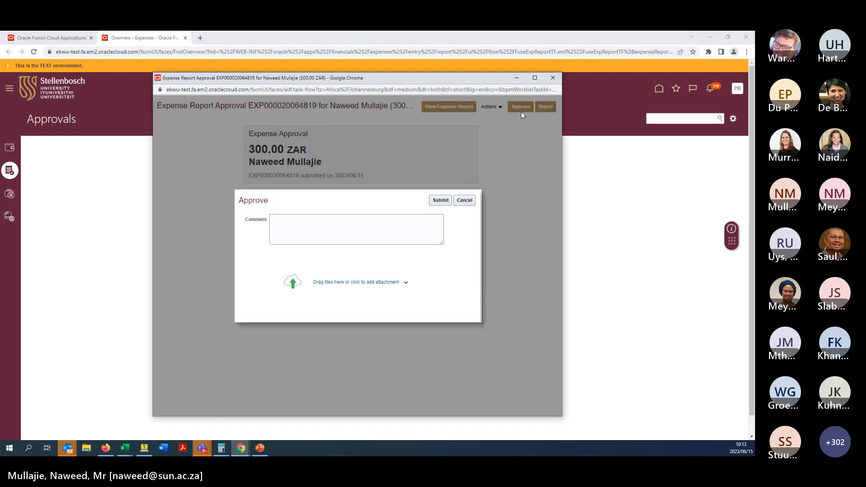
pyautogui.click(440, 200)
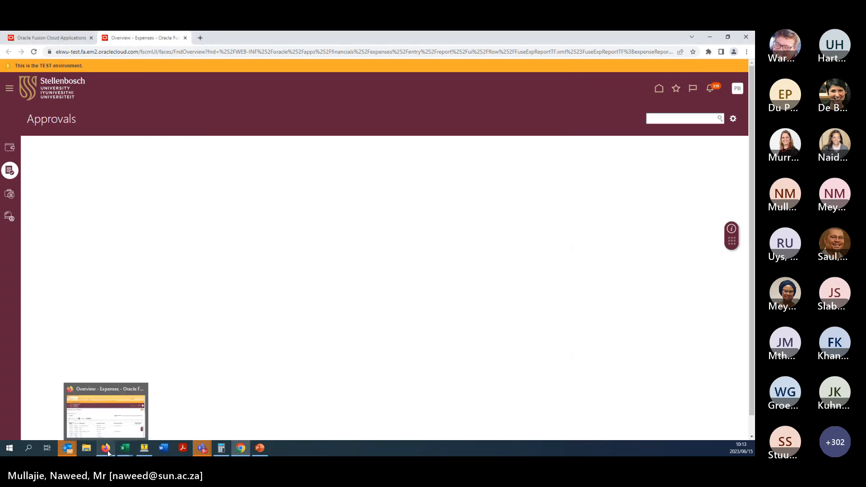
# - Return to the employee's browser session and check its notifications for updates
pyautogui.click(107, 451)
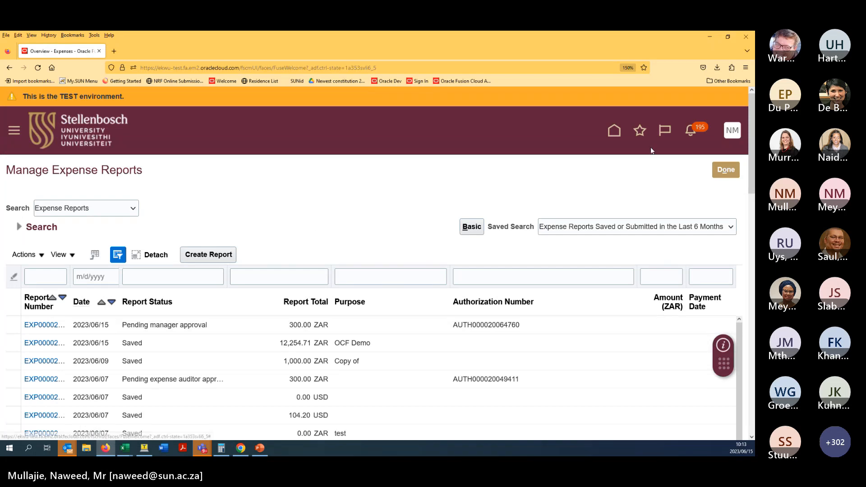
pyautogui.click(691, 132)
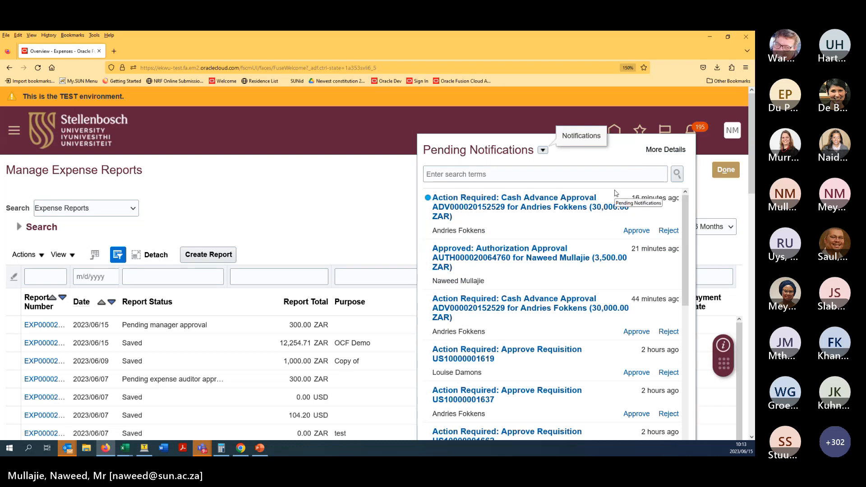
pyautogui.click(545, 130)
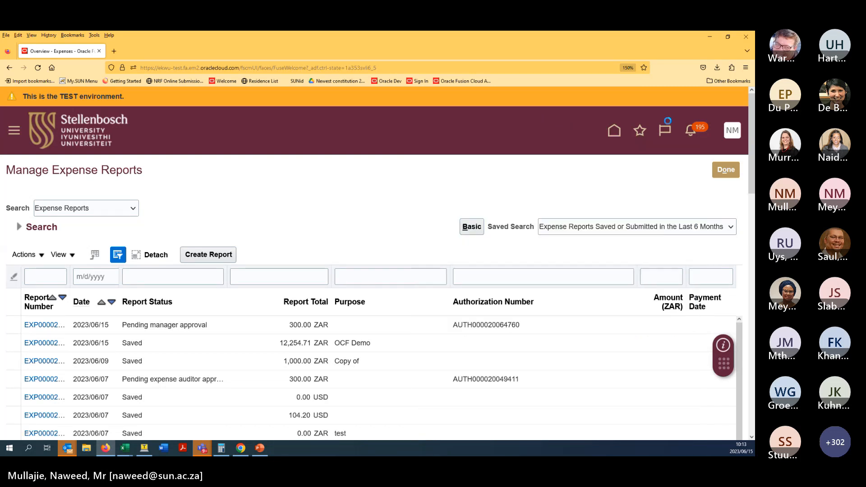
pyautogui.click(692, 133)
pyautogui.click(392, 132)
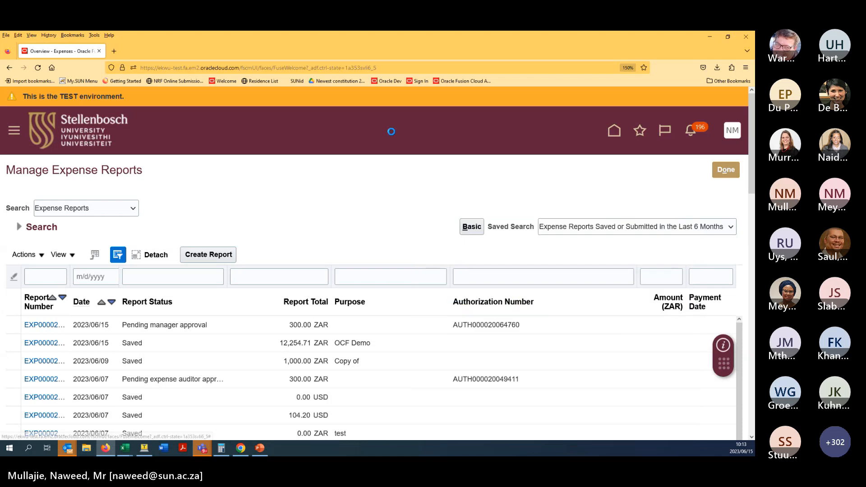
# - Confirm in Manage Expense Reports that the 300.00 ZAR report now awaits expense auditor approval
pyautogui.click(45, 326)
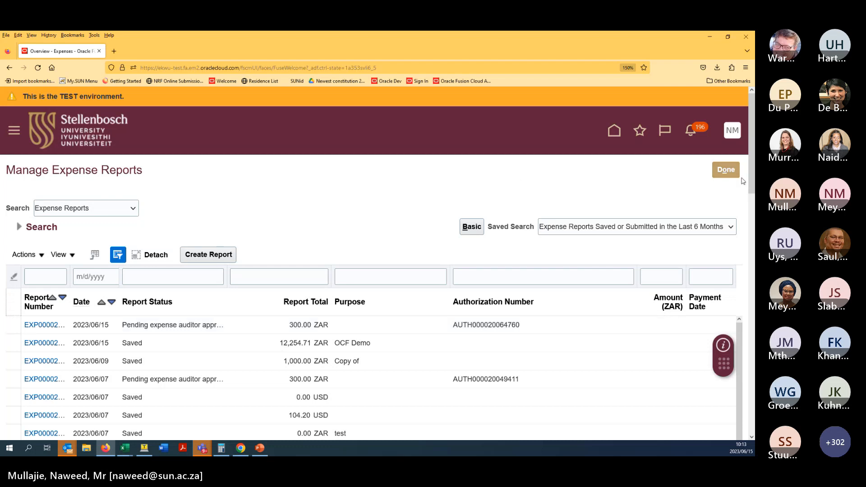
pyautogui.click(726, 170)
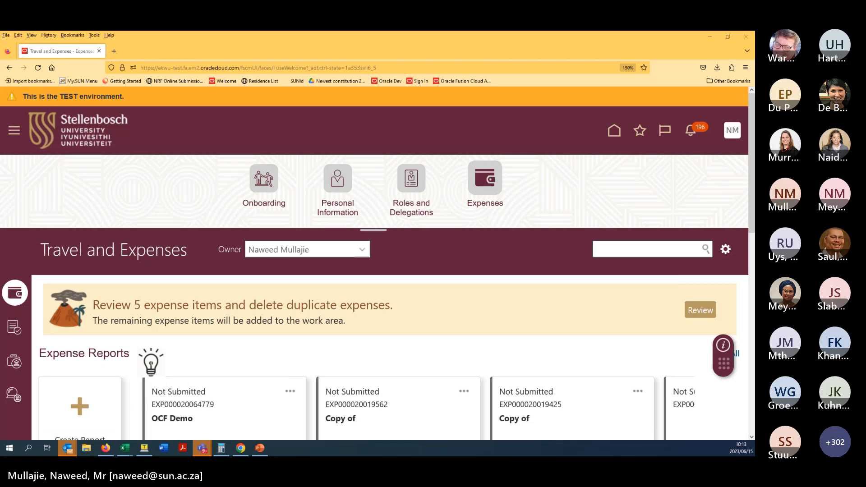
pyautogui.hotkey('alt', 'Tab')
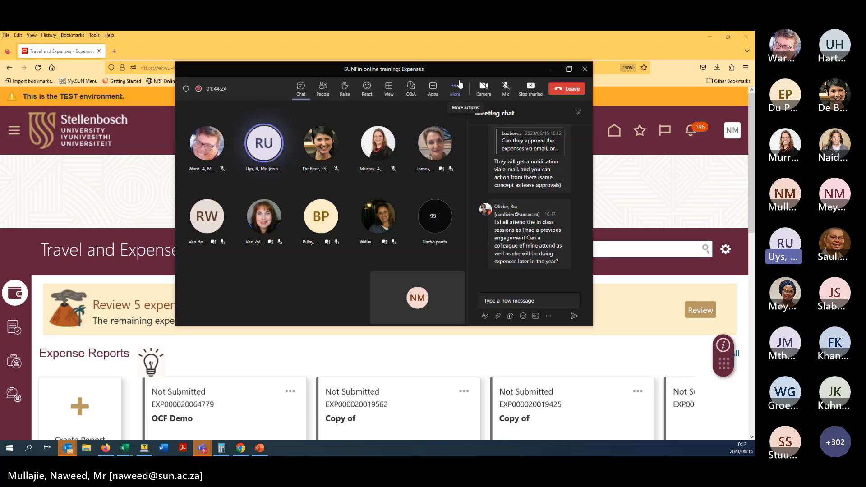
# - End the Teams screen share so the meeting returns to the participant gallery
pyautogui.click(526, 97)
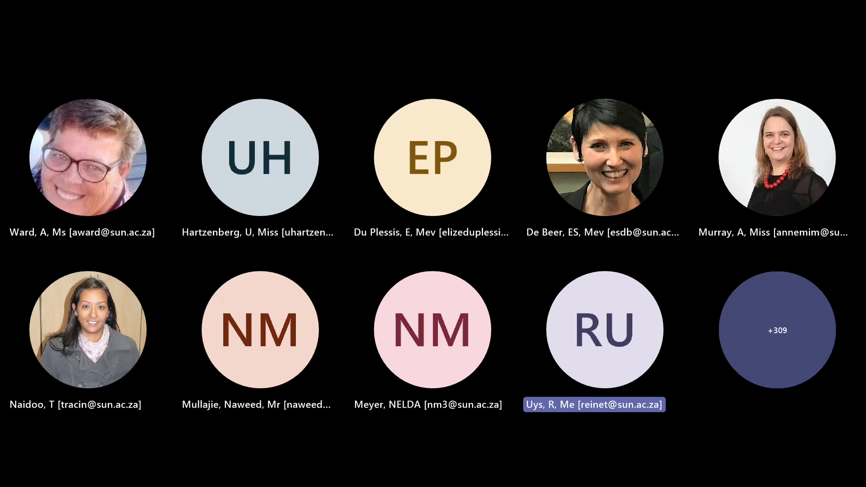
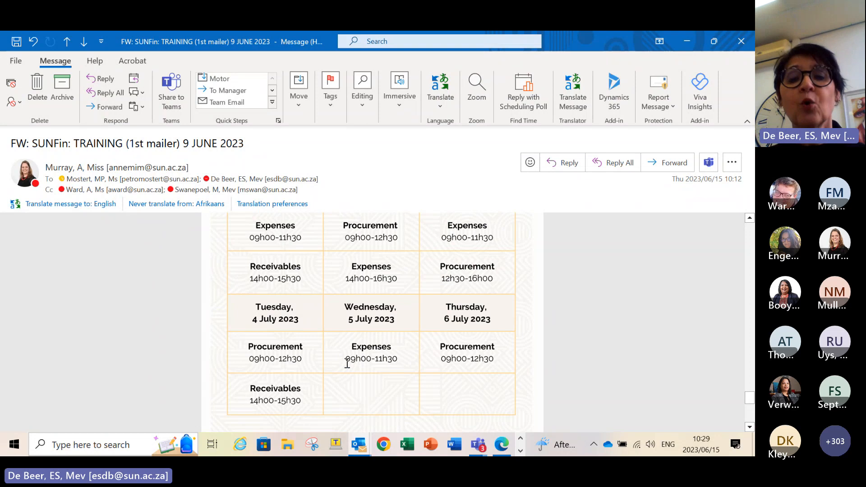
# - Scroll the SUNFin training email up to the June sessions and back to the 4–6 July rows
pyautogui.scroll(3, 347, 364)
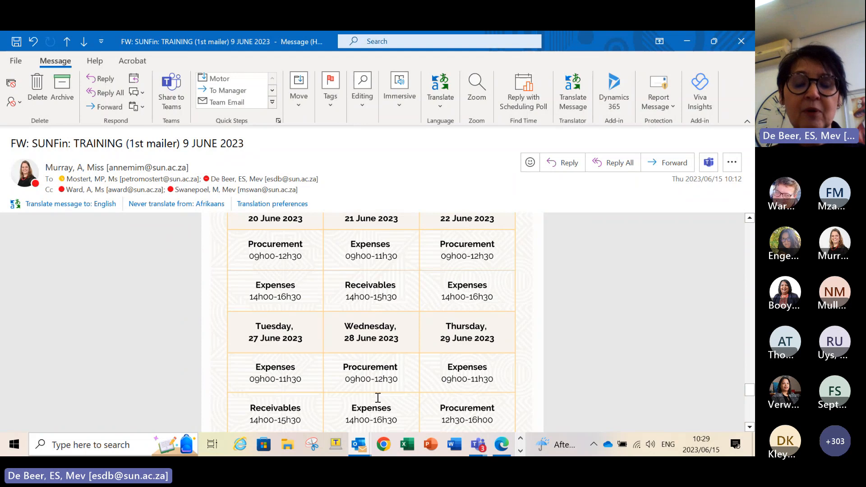
pyautogui.scroll(-3, 378, 398)
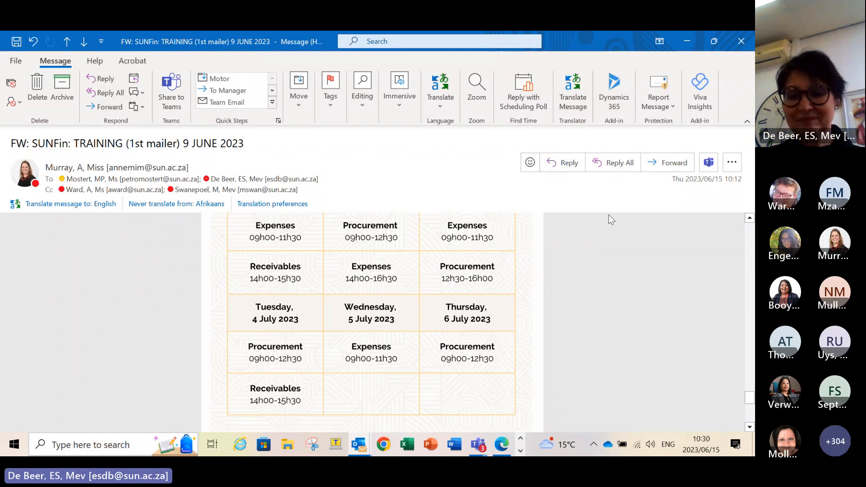
# - Bring the 'SUNFin online training: Expenses' meeting forward and stop sharing the desktop
pyautogui.moveTo(478, 444)
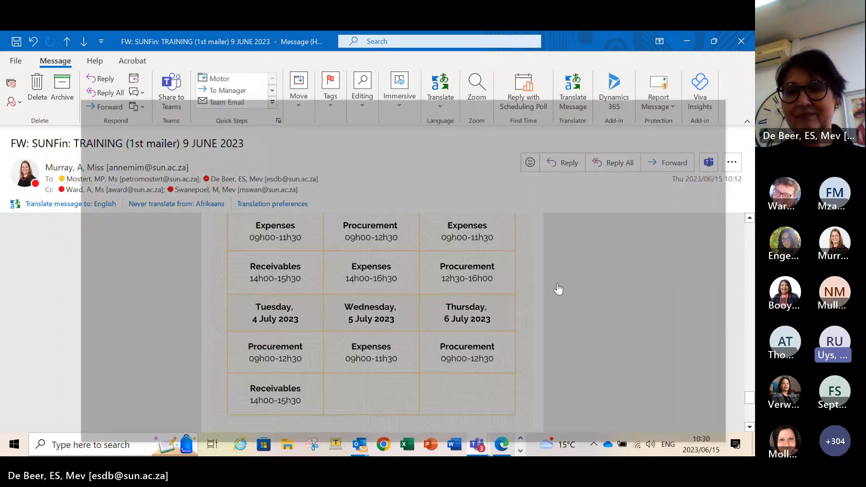
pyautogui.click(484, 410)
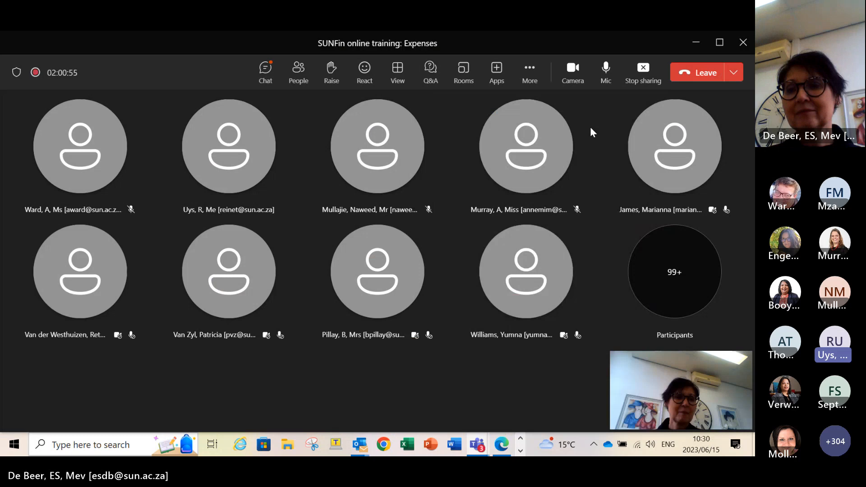
pyautogui.click(648, 73)
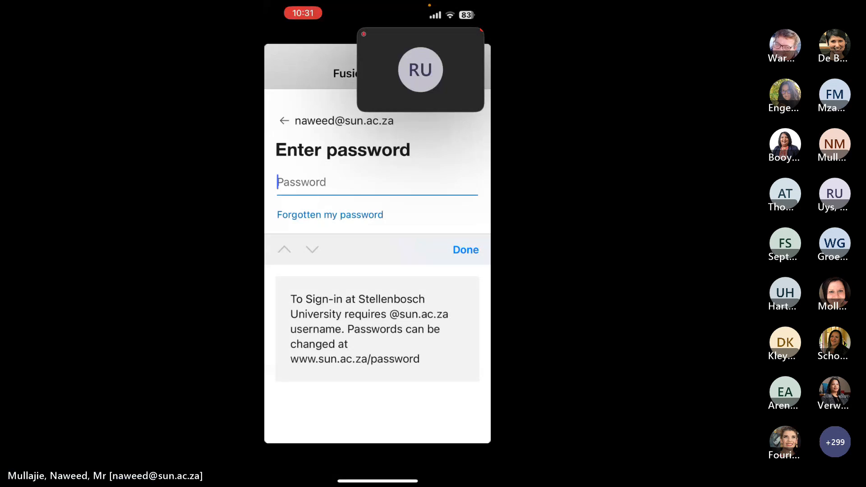
# - Sign in with the account password and stay signed in, suppressing the prompt in future
pyautogui.write('•••••••••')
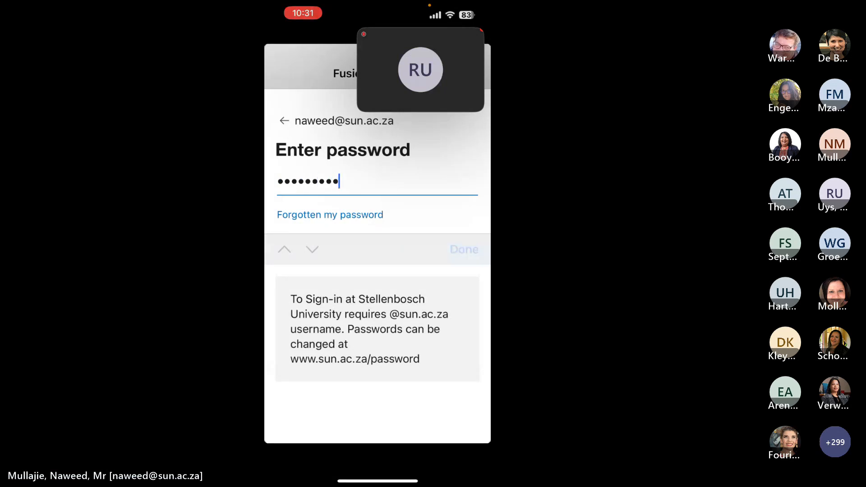
pyautogui.press('Return')
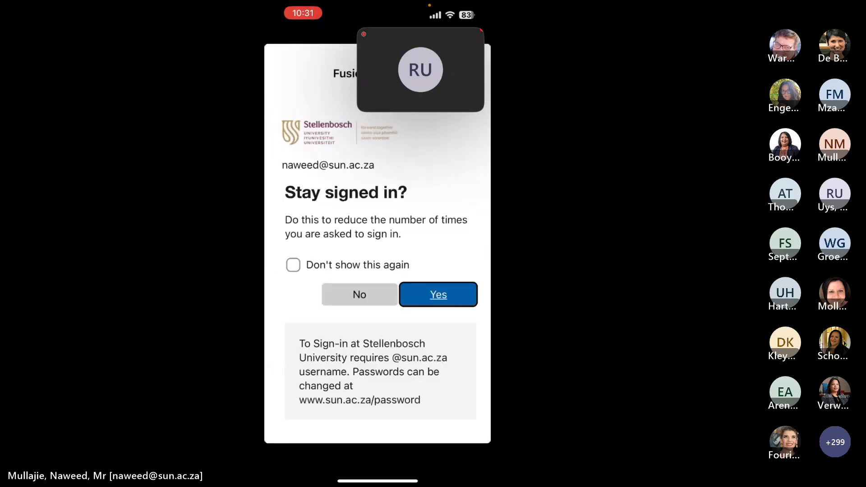
pyautogui.click(294, 265)
pyautogui.click(435, 295)
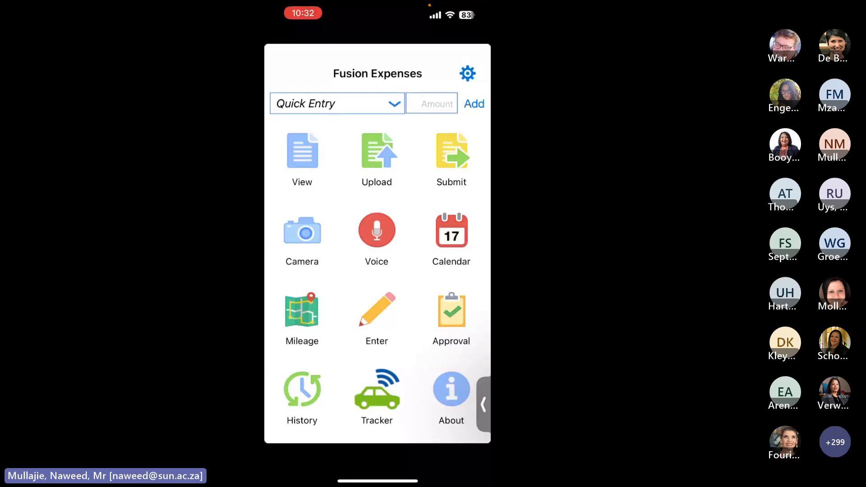
# - Start a Quick Entry expense and pick Miscellaneous as its category
pyautogui.click(302, 238)
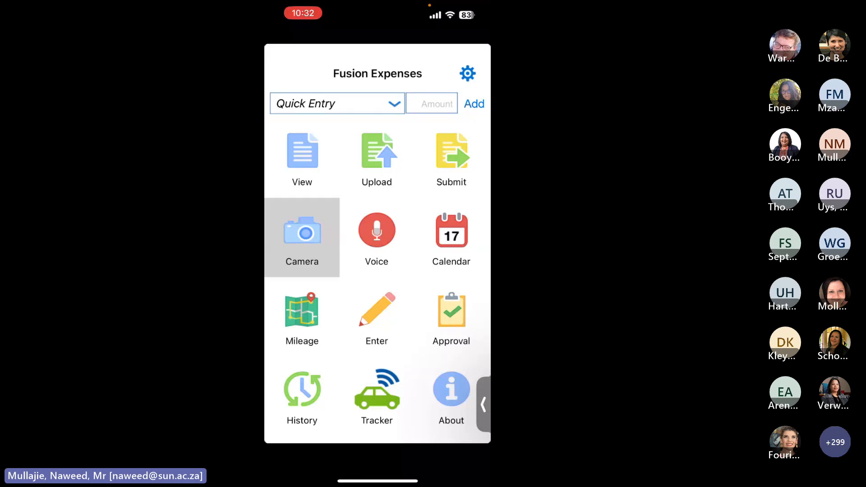
pyautogui.click(377, 155)
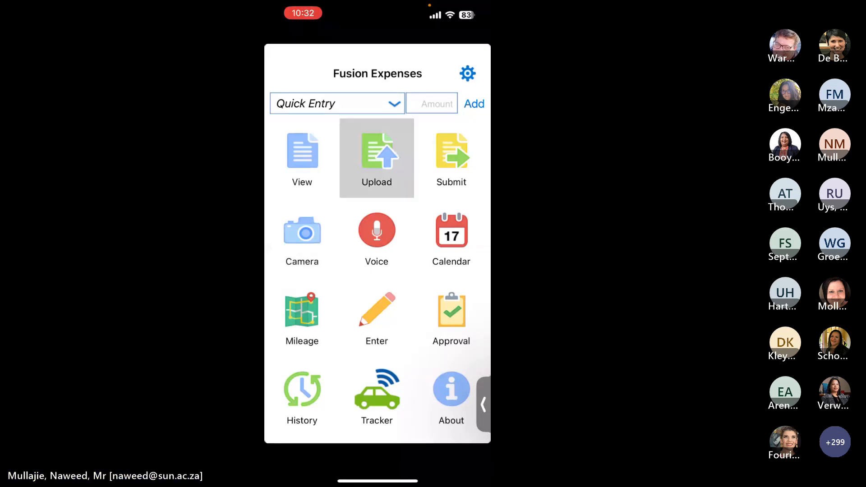
pyautogui.moveTo(377, 156)
pyautogui.mouseDown()
pyautogui.moveTo(395, 163)
pyautogui.moveTo(456, 120)
pyautogui.moveTo(377, 153)
pyautogui.mouseUp()
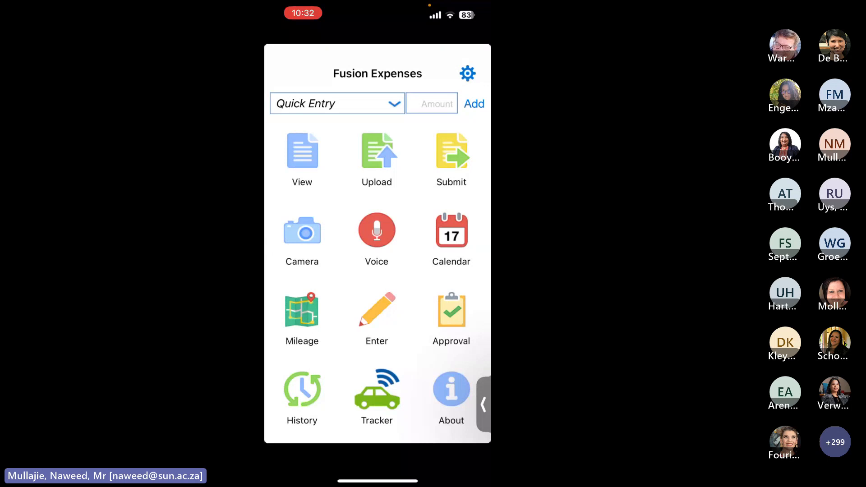
pyautogui.click(338, 104)
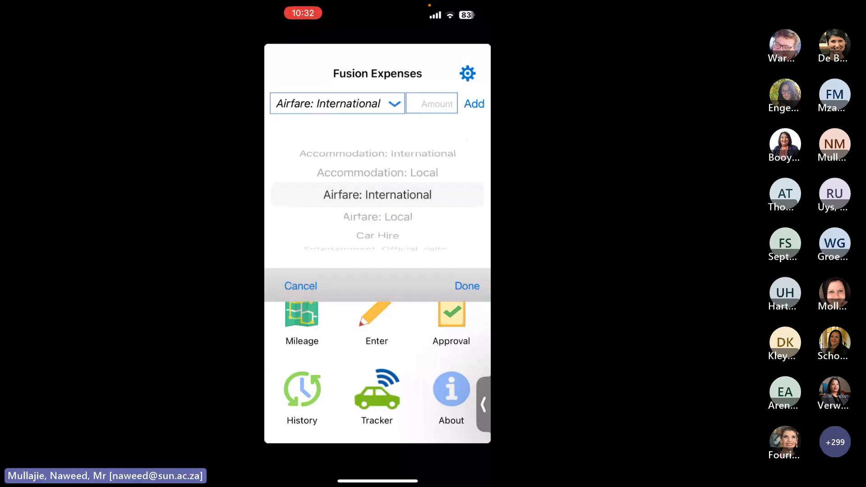
pyautogui.scroll(2, 378, 195)
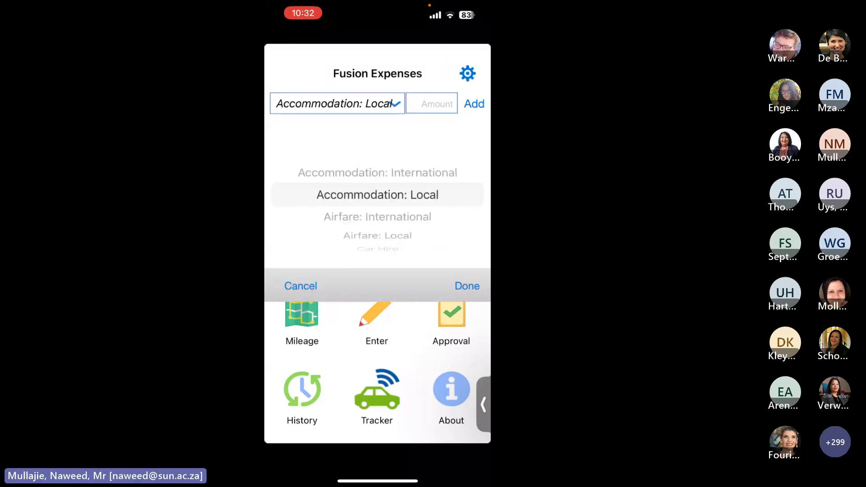
pyautogui.click(300, 286)
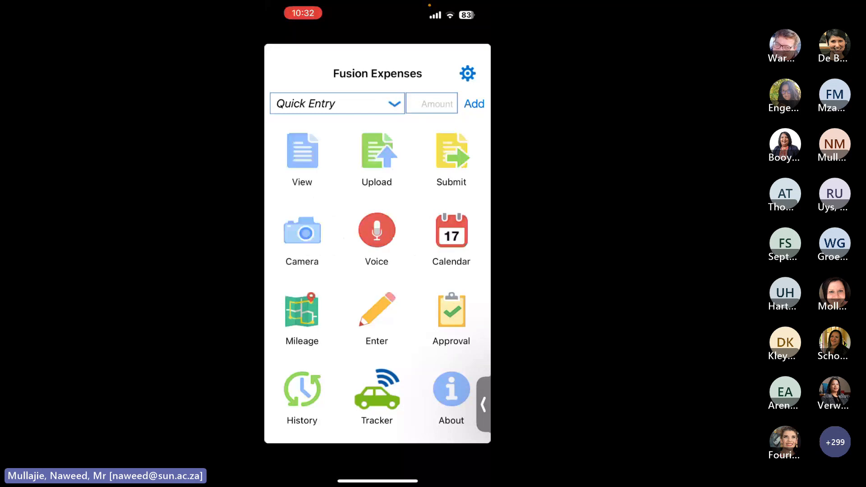
pyautogui.click(338, 103)
pyautogui.scroll(2, 377, 204)
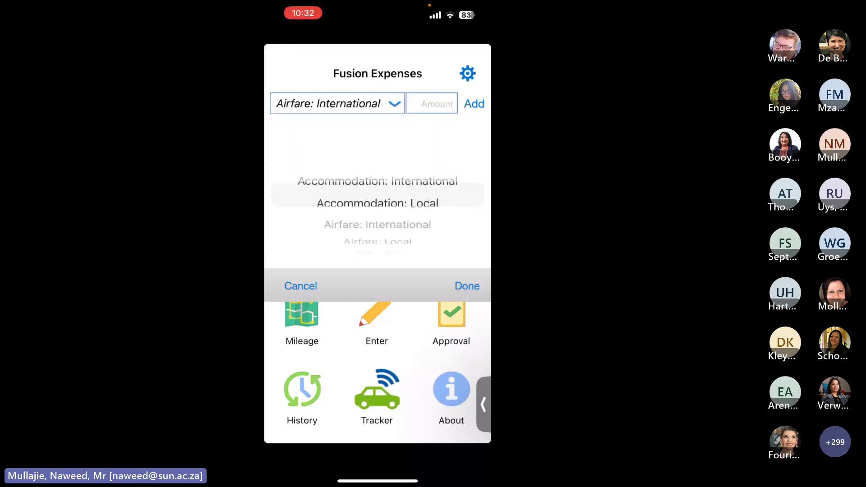
pyautogui.scroll(-10, 378, 194)
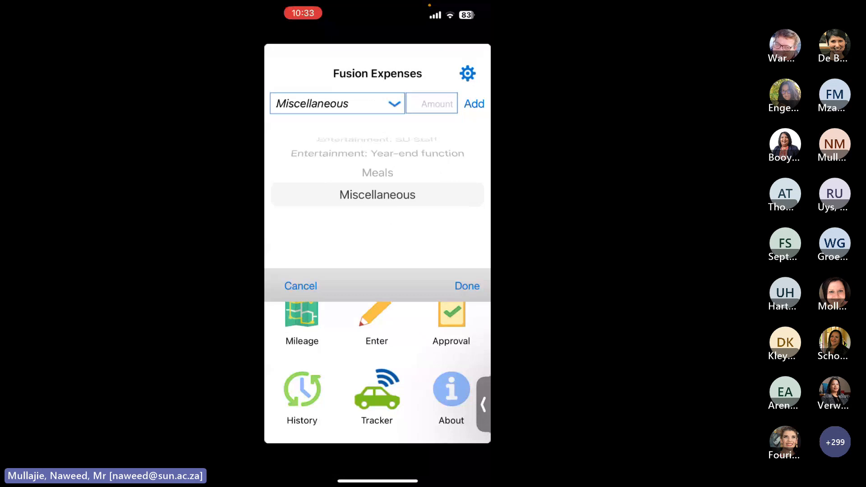
pyautogui.scroll(5, 378, 195)
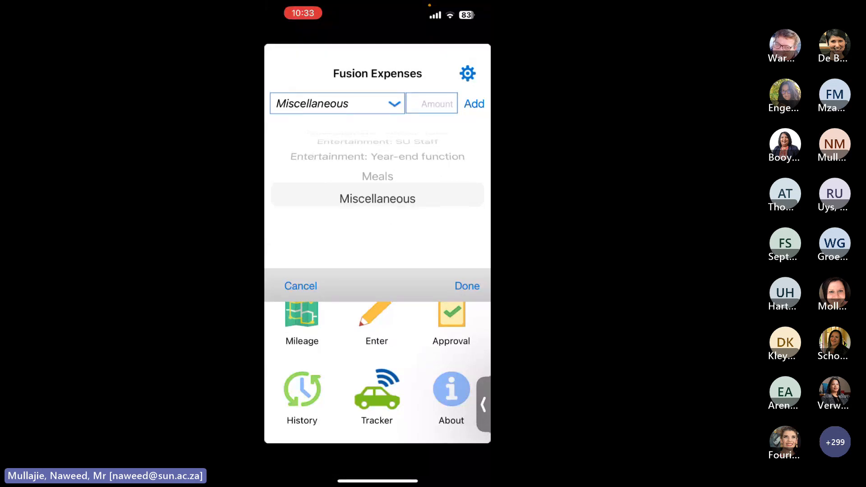
pyautogui.scroll(-5, 378, 194)
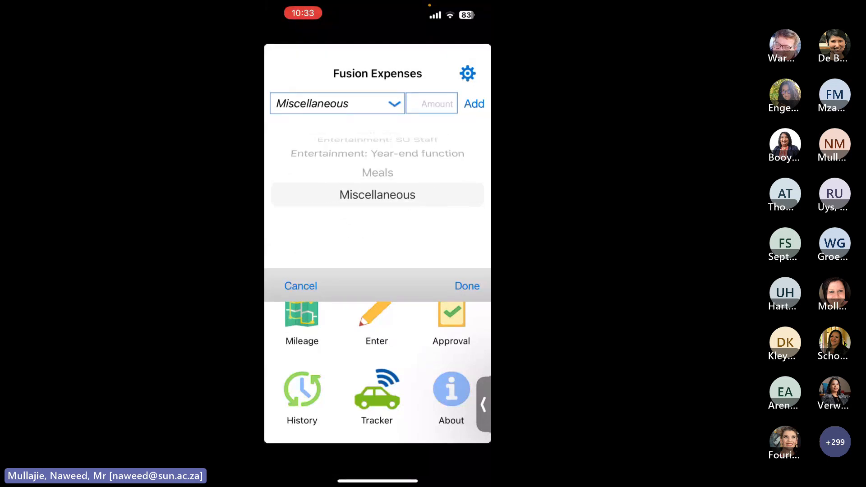
pyautogui.click(467, 286)
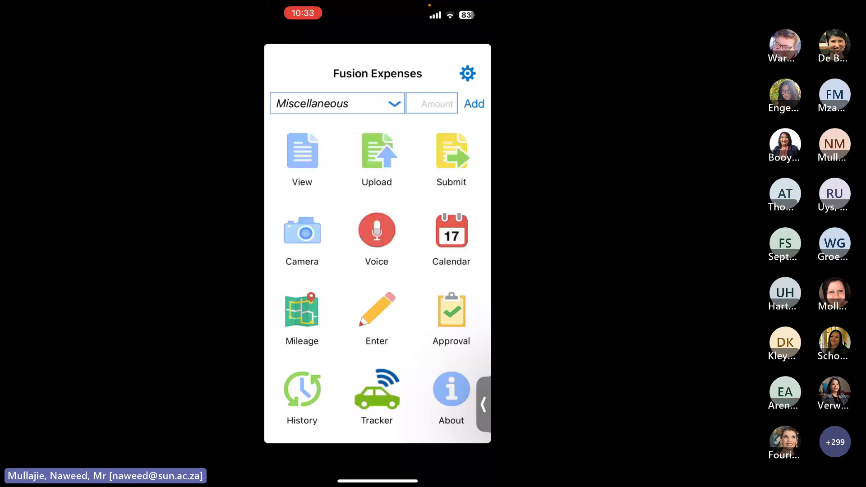
# - Enter 100 as the quick-entry amount and add the Miscellaneous expense
pyautogui.click(432, 103)
pyautogui.write('100')
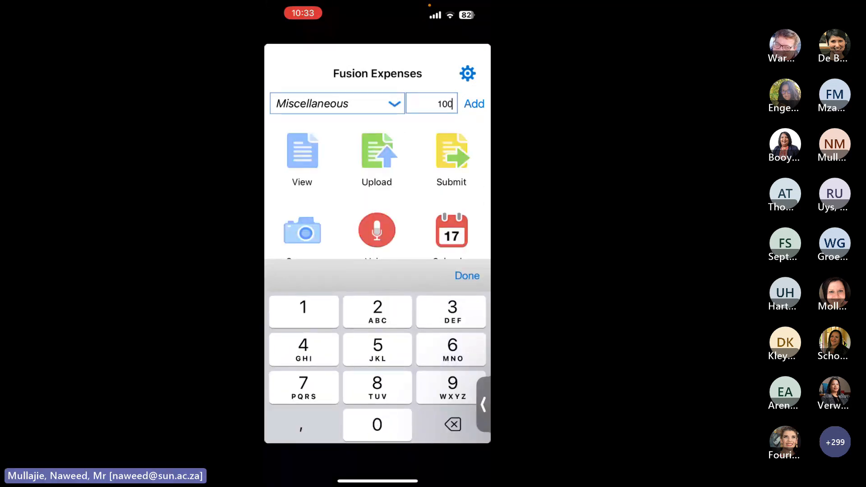
pyautogui.click(467, 276)
pyautogui.click(474, 103)
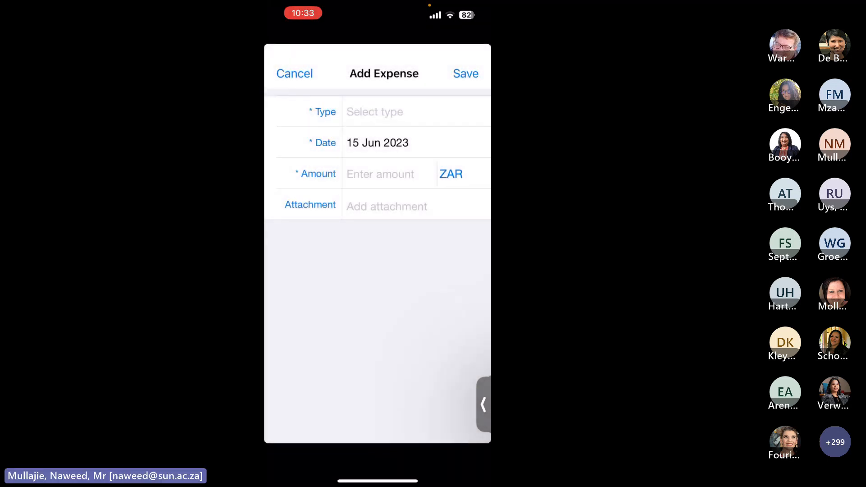
# - Set the new expense's type to Miscellaneous and its amount to 100,00
pyautogui.click(375, 112)
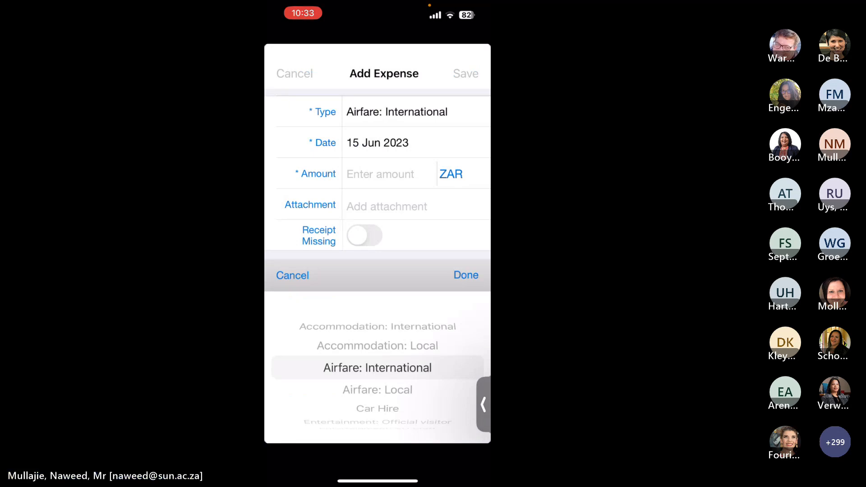
pyautogui.scroll(-10, 377, 368)
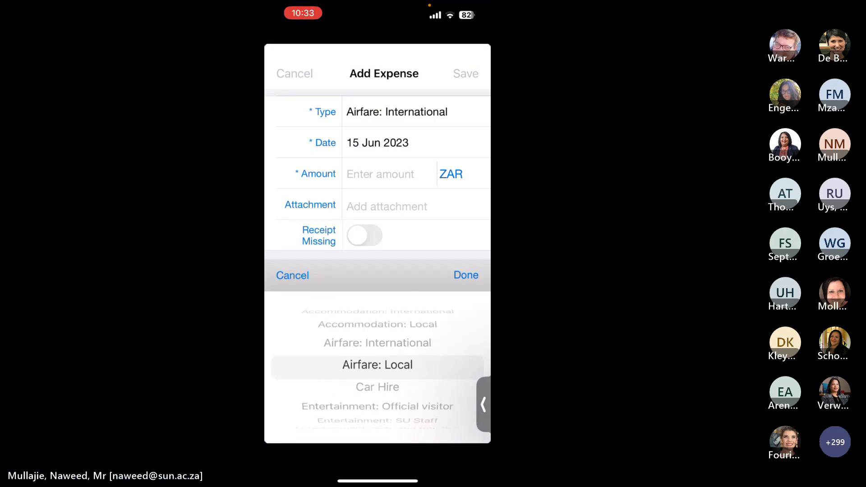
pyautogui.click(467, 275)
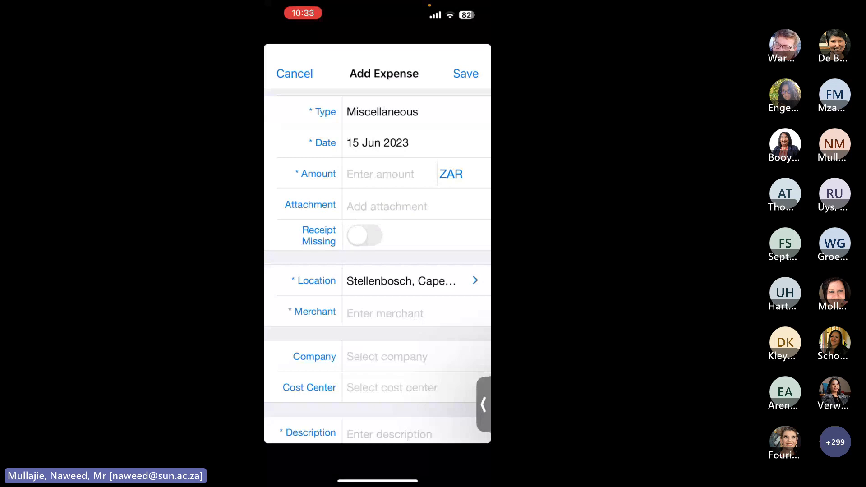
pyautogui.click(380, 175)
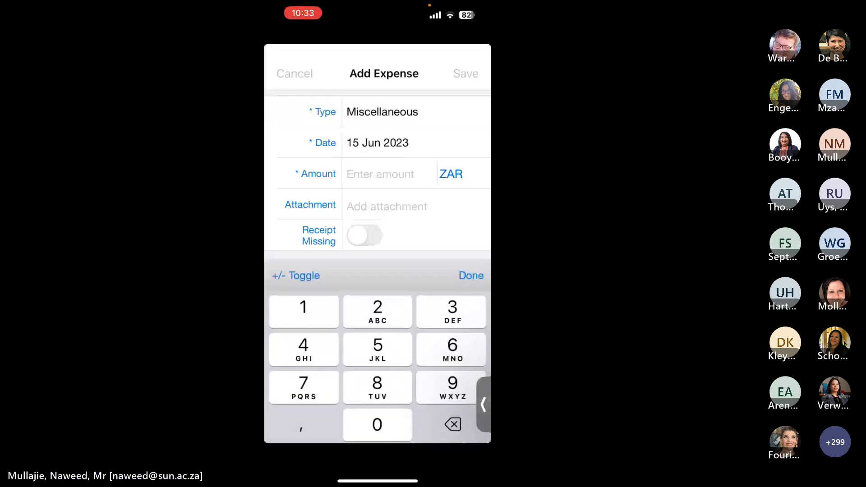
pyautogui.write('100')
pyautogui.scroll(-3, 378, 180)
pyautogui.click(471, 275)
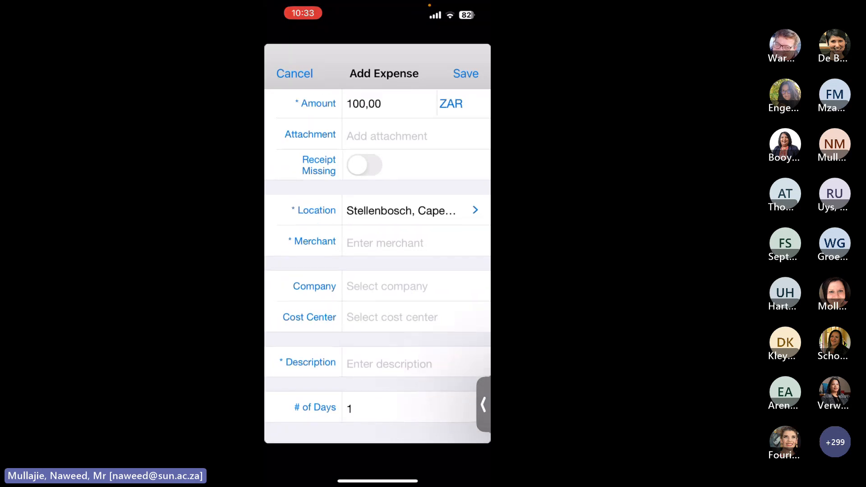
# - Enter the merchant as 'neelsie keys', fixing the typo, and browse the company list
pyautogui.click(385, 243)
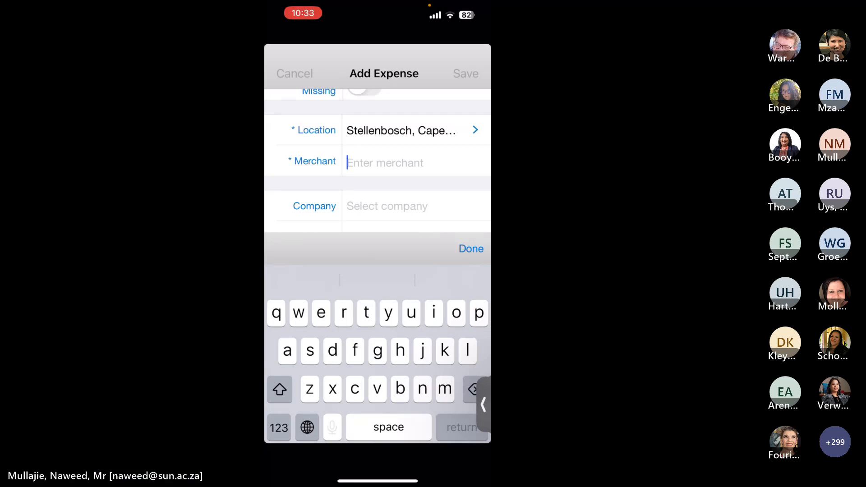
pyautogui.write('neelise')
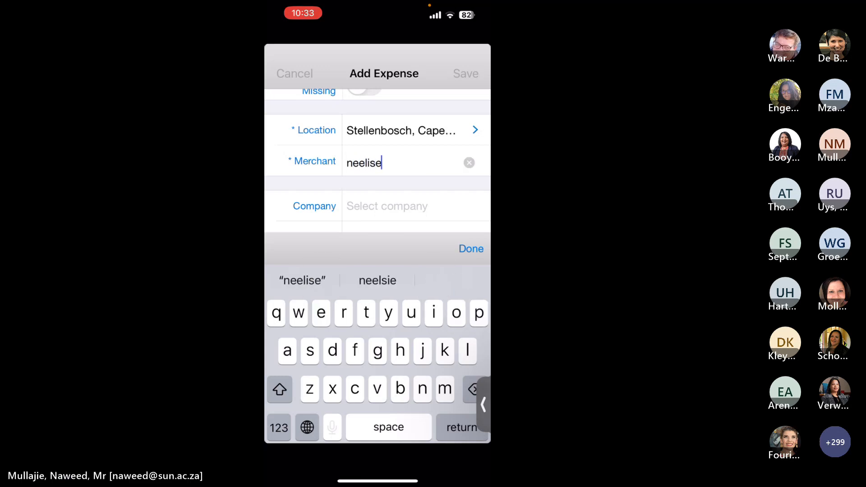
pyautogui.press('BackSpace')
pyautogui.press('BackSpace')
pyautogui.press('BackSpace')
pyautogui.write('sie keys')
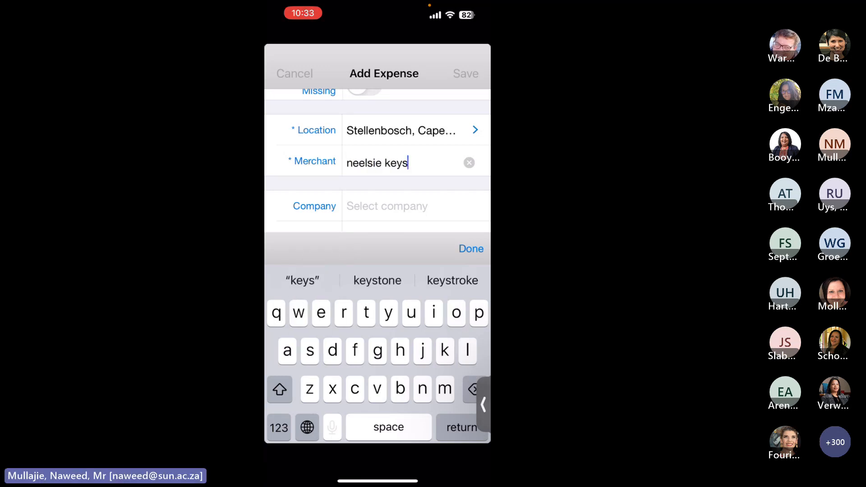
pyautogui.click(388, 178)
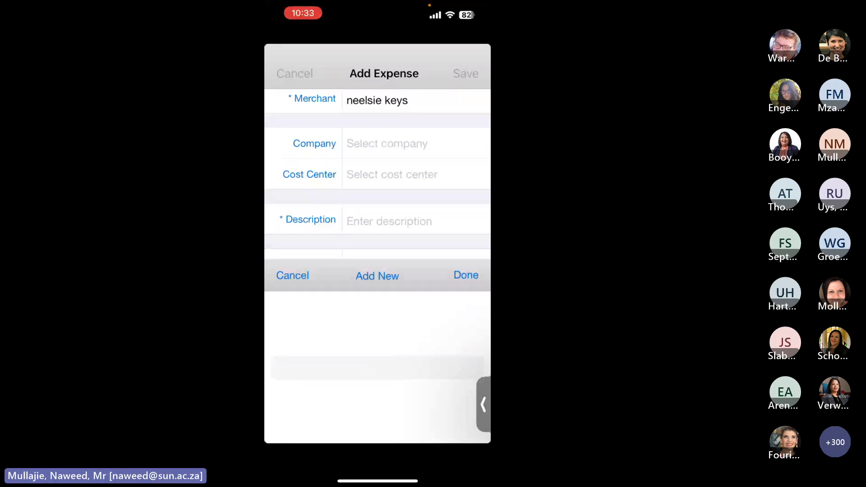
pyautogui.scroll(-2, 378, 180)
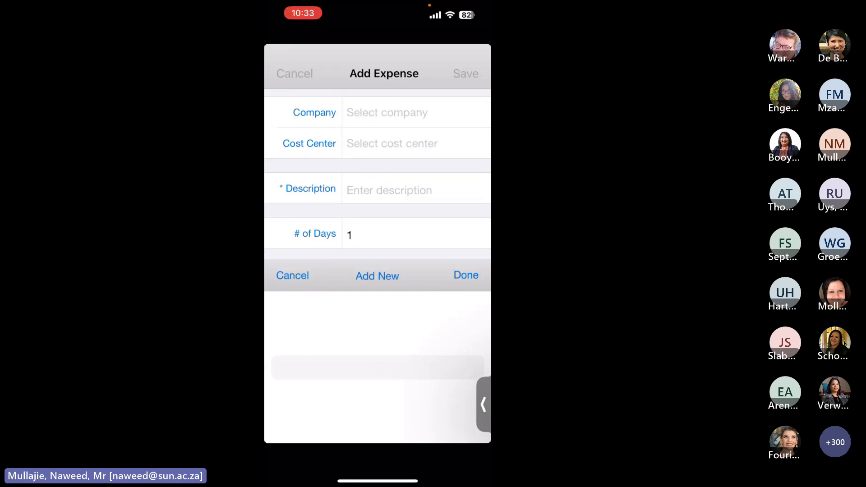
pyautogui.scroll(3, 378, 175)
pyautogui.scroll(-3, 378, 174)
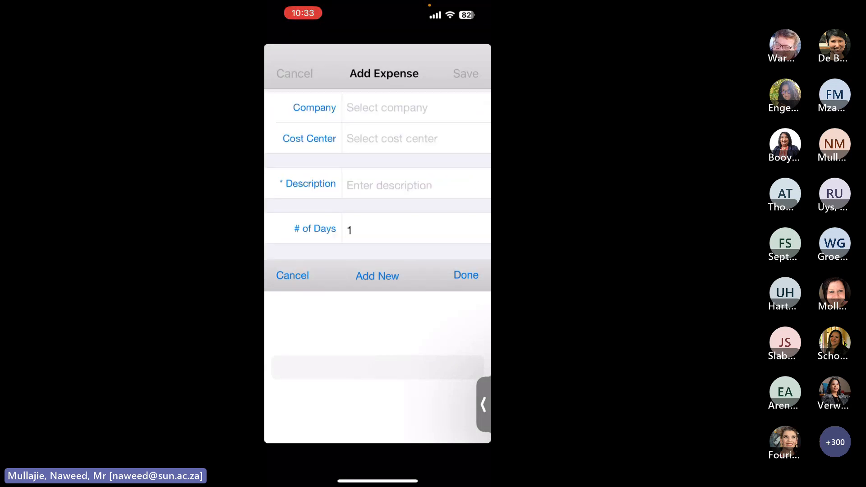
# - Enter 'bought keys' as the expense description
pyautogui.click(388, 179)
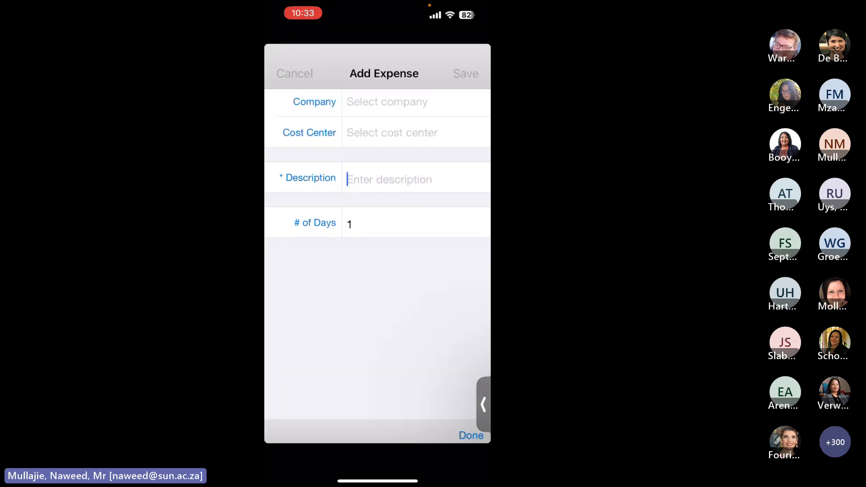
pyautogui.click(388, 116)
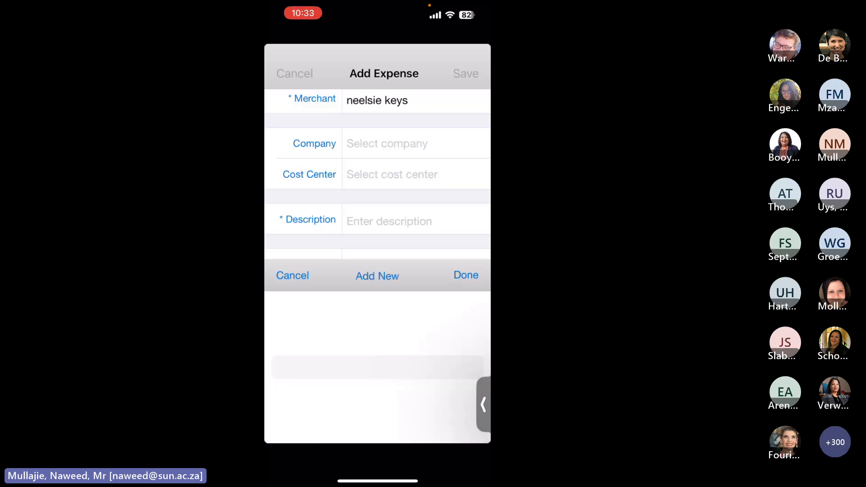
pyautogui.click(388, 221)
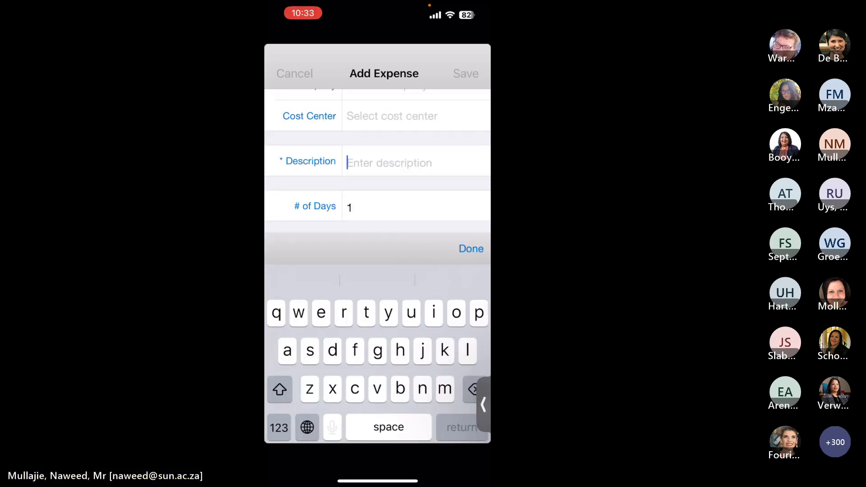
pyautogui.write('b')
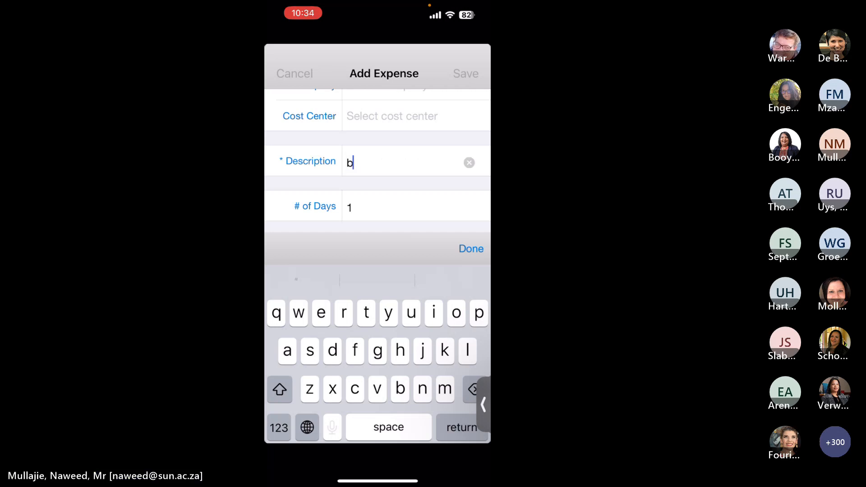
pyautogui.write('ought keys')
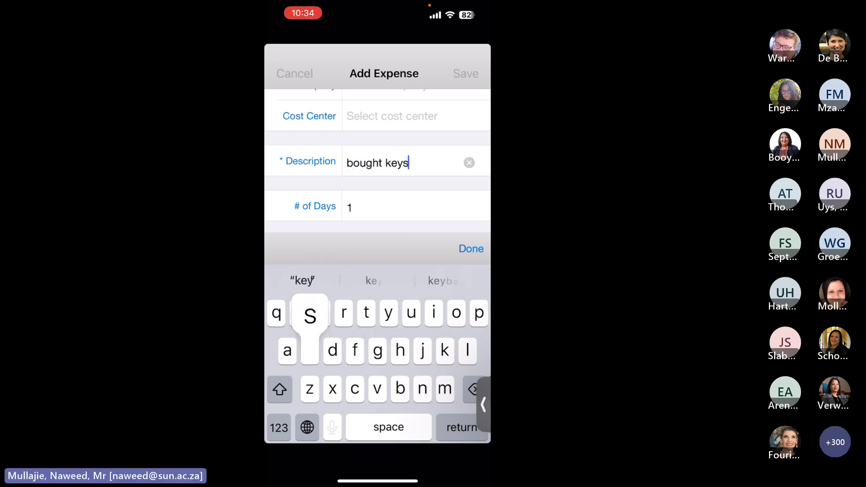
pyautogui.scroll(10, 378, 159)
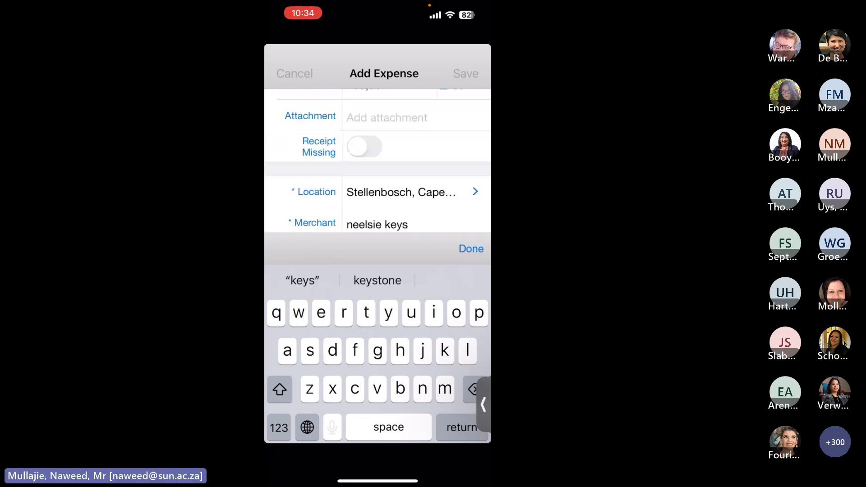
# - Save the neelsie keys expense and open the expenses waiting to be uploaded
pyautogui.click(471, 249)
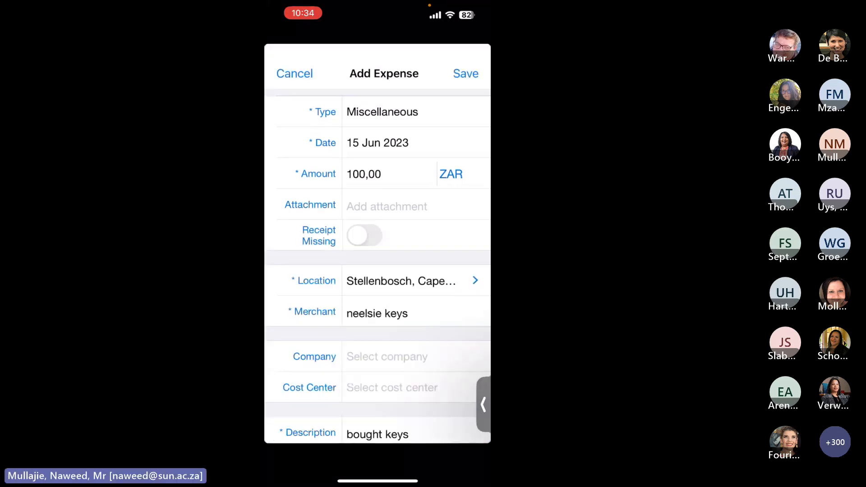
pyautogui.click(466, 74)
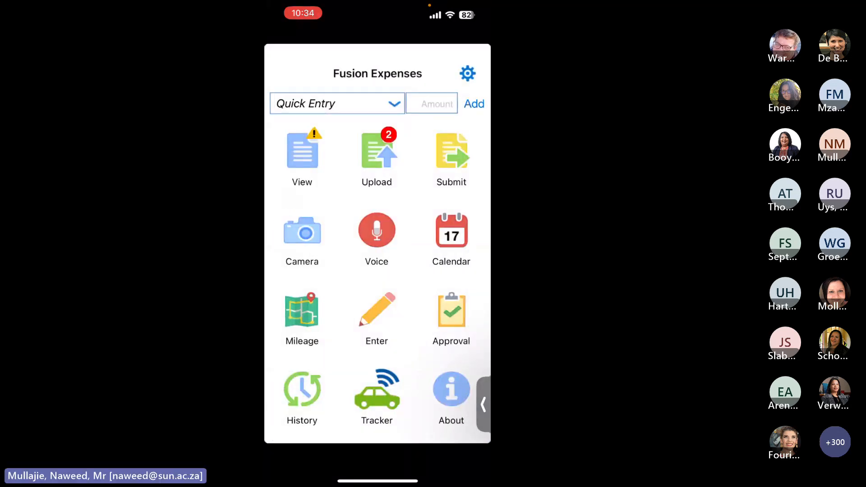
pyautogui.click(377, 151)
# - Photograph the water delivery note, granting camera and photo access, and attach it to a new expense
pyautogui.click(302, 233)
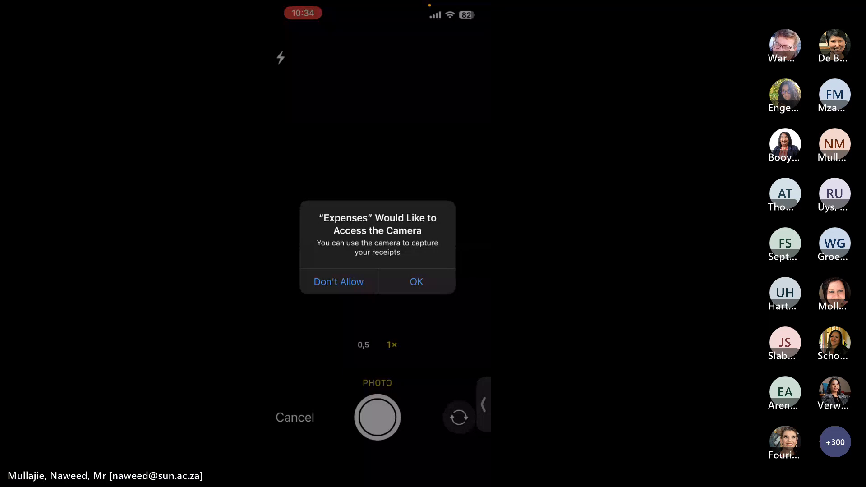
pyautogui.click(417, 281)
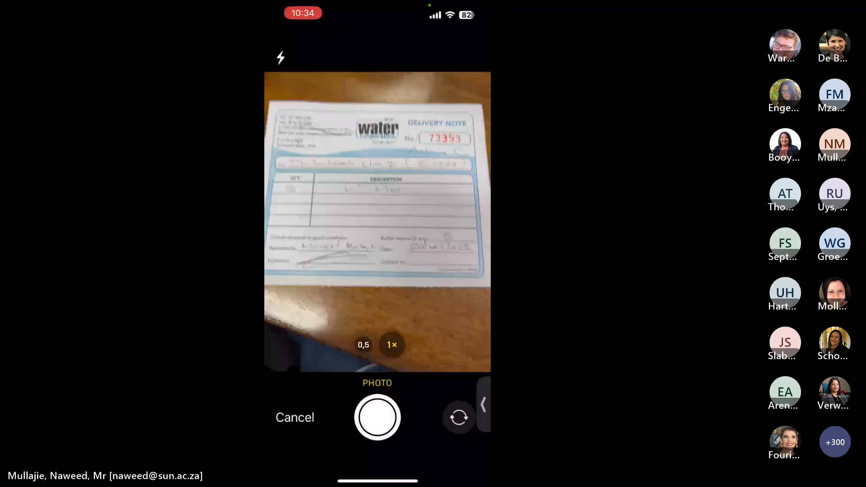
pyautogui.click(377, 417)
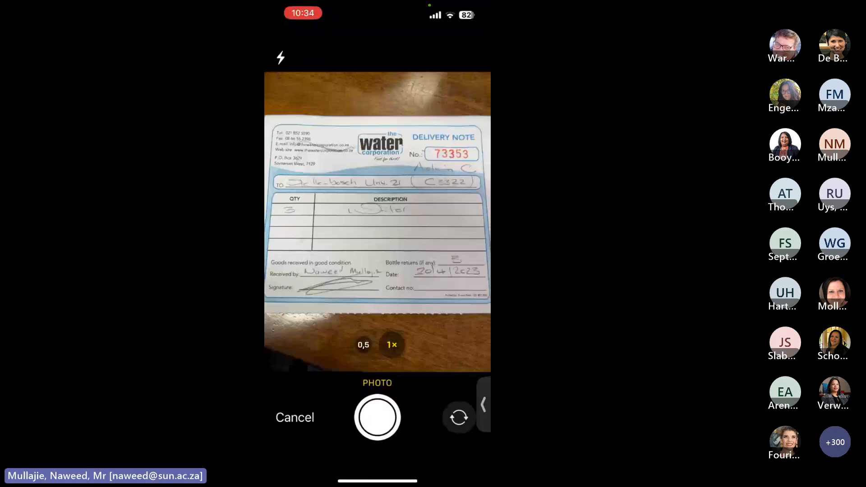
pyautogui.click(448, 416)
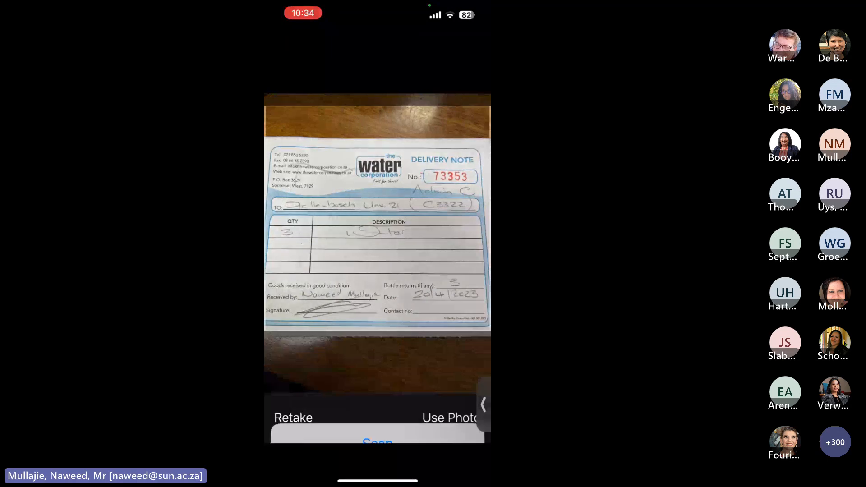
pyautogui.click(417, 281)
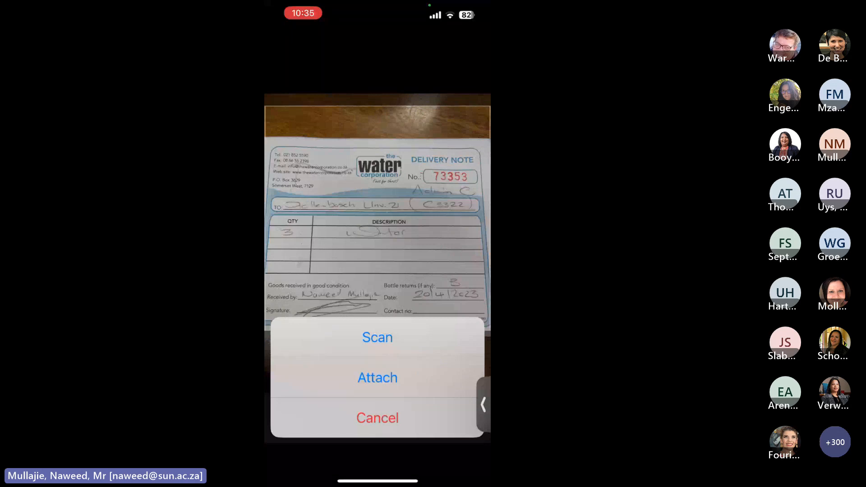
pyautogui.click(378, 377)
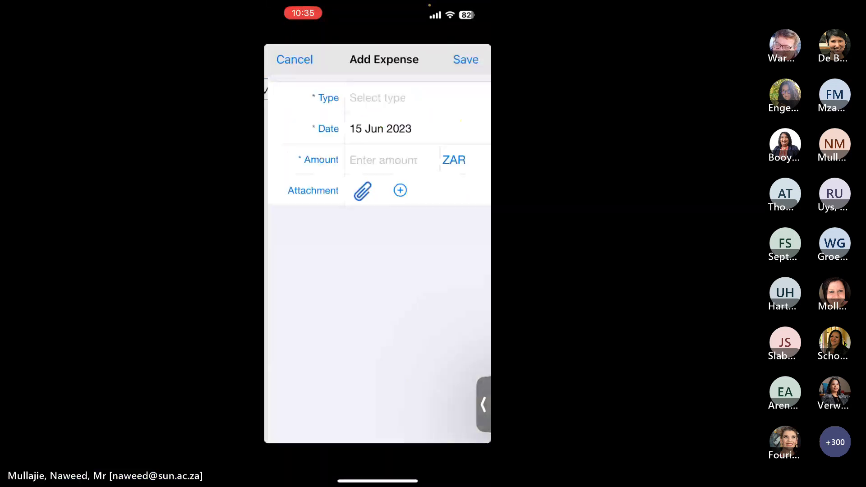
# - Set the expense type to Meals and the amount to 50
pyautogui.click(378, 98)
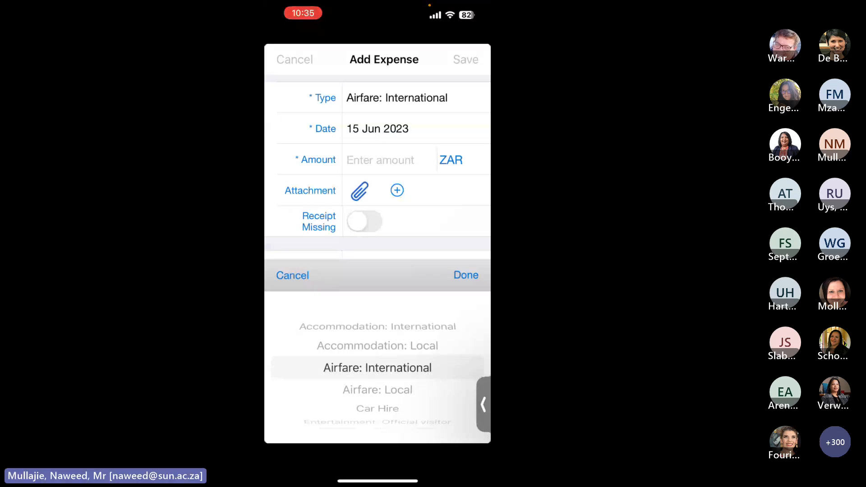
pyautogui.scroll(-6, 377, 368)
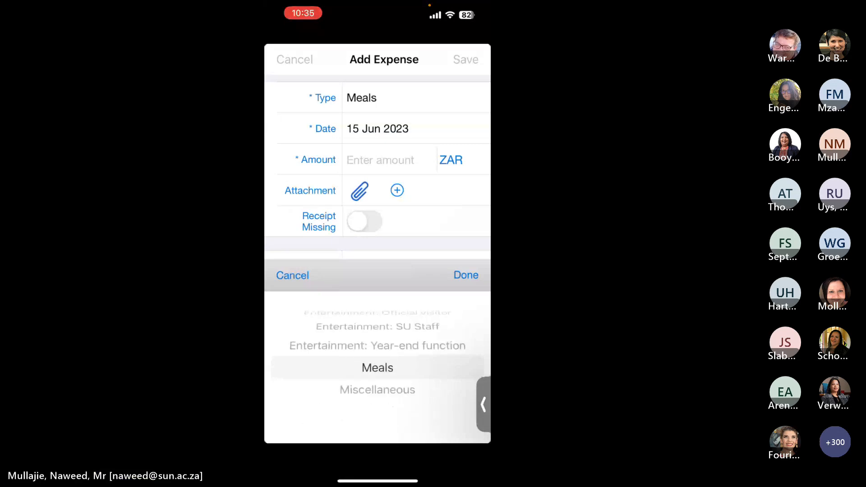
pyautogui.click(380, 159)
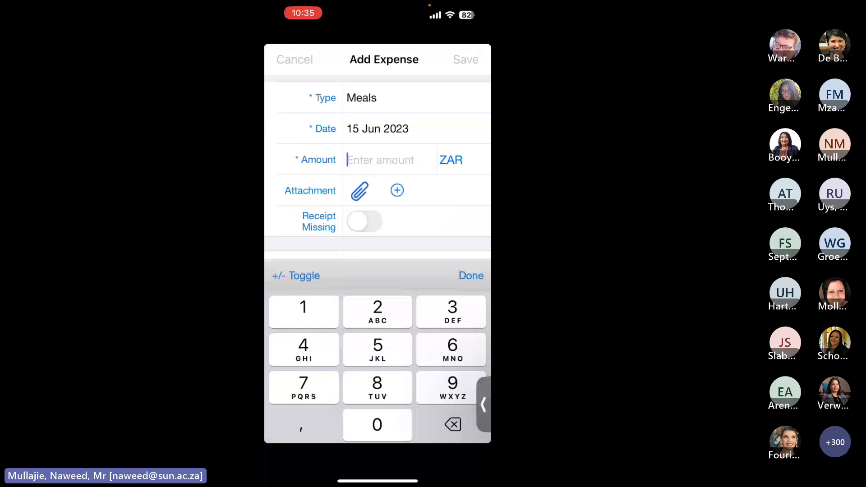
pyautogui.write('50')
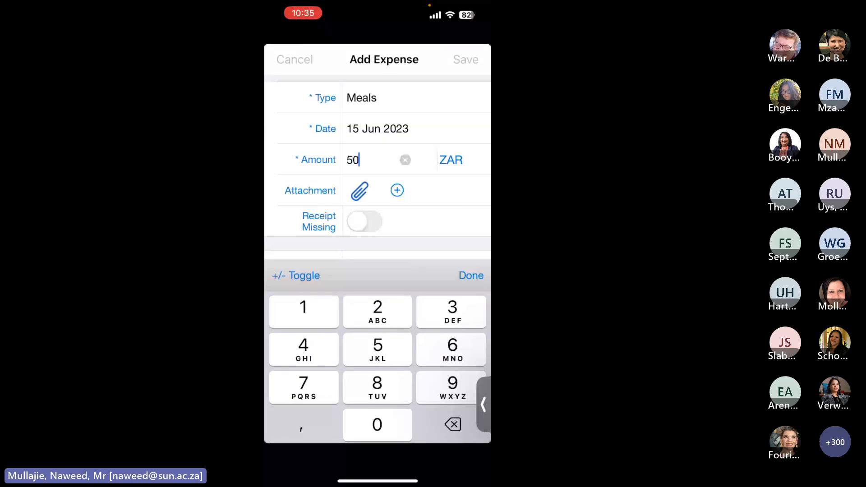
pyautogui.scroll(-5, 377, 167)
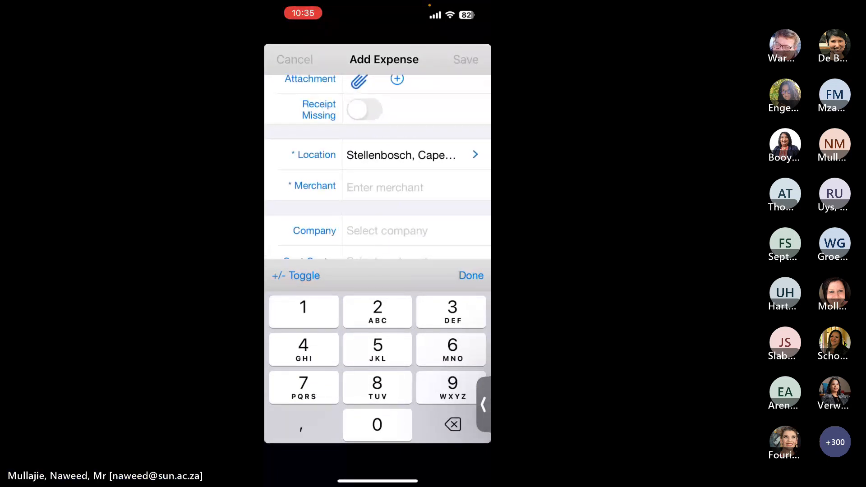
pyautogui.click(472, 275)
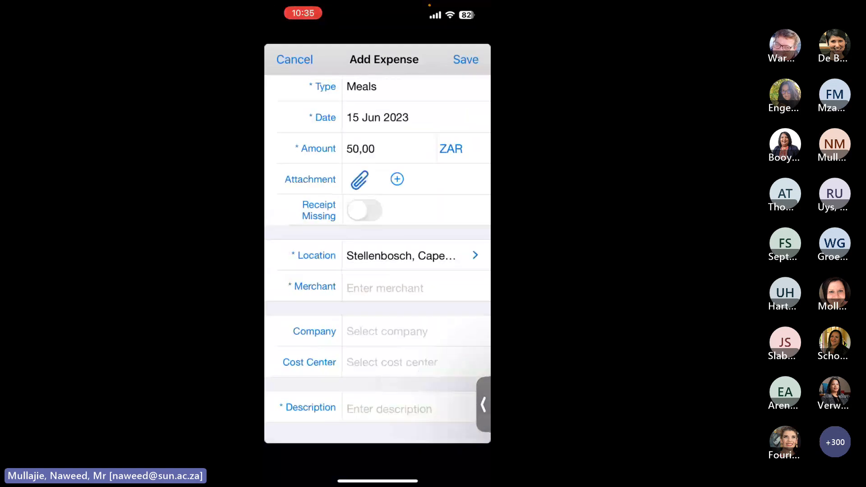
# - Enter merchant 'the water corporation' and description 'water bottles', then save the expense
pyautogui.click(385, 288)
pyautogui.write('the w')
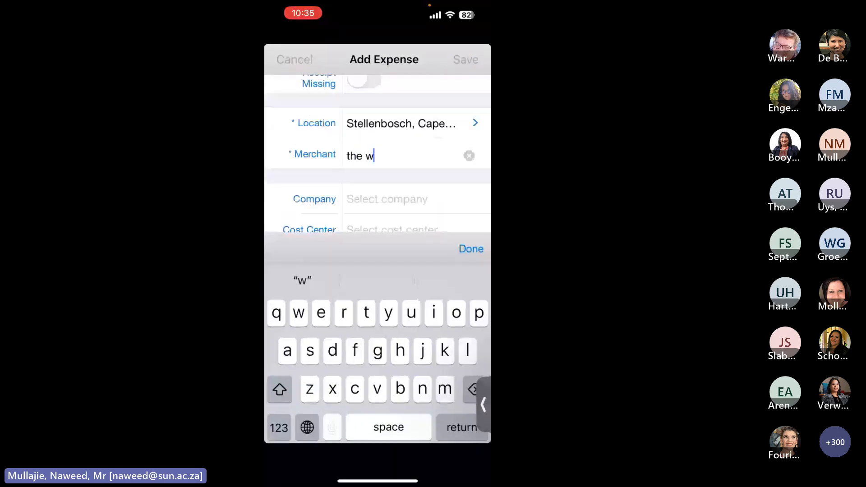
pyautogui.write('ater corporation')
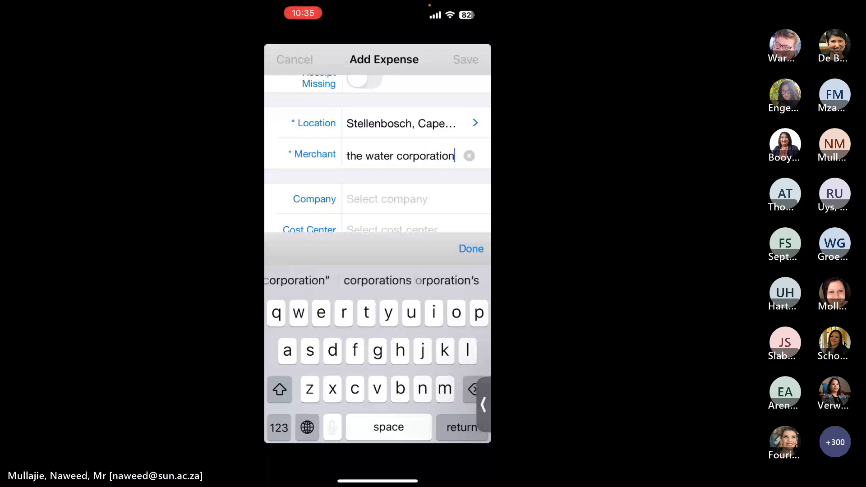
pyautogui.scroll(-2, 377, 153)
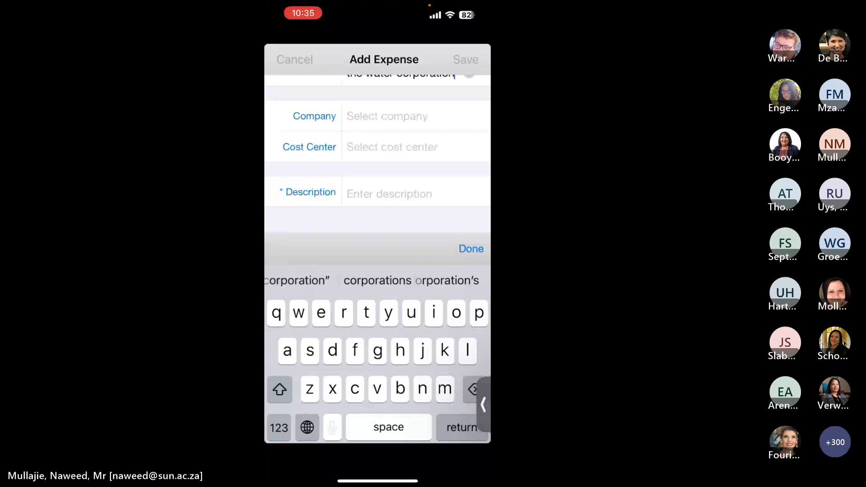
pyautogui.click(471, 249)
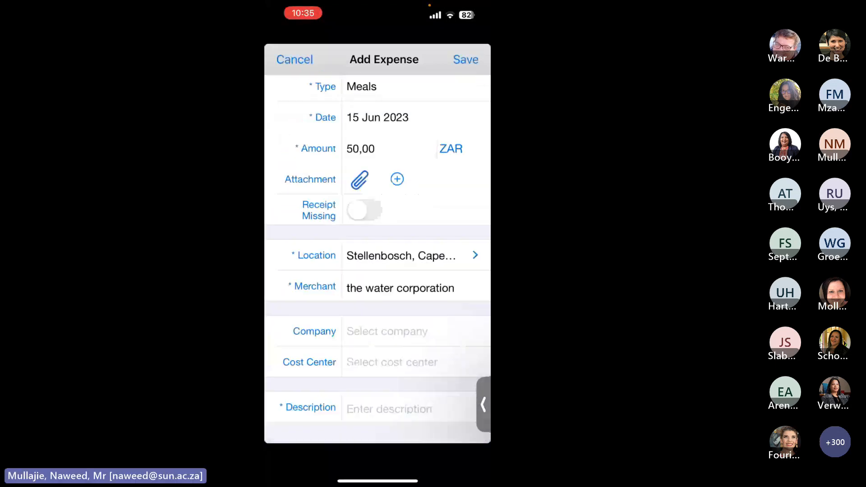
pyautogui.click(389, 409)
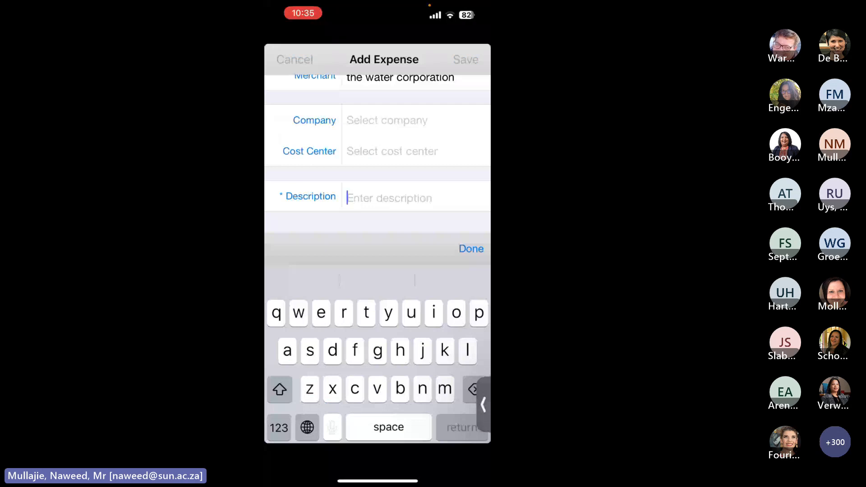
pyautogui.write('water bottl')
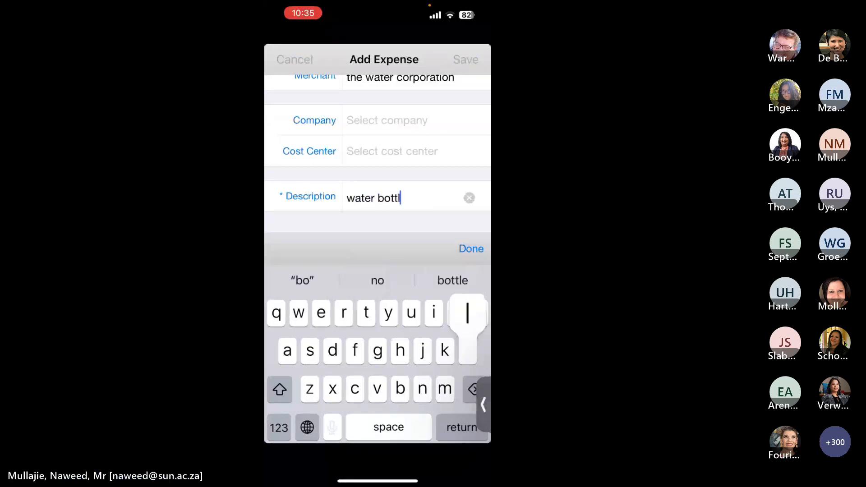
pyautogui.write('es')
pyautogui.click(471, 249)
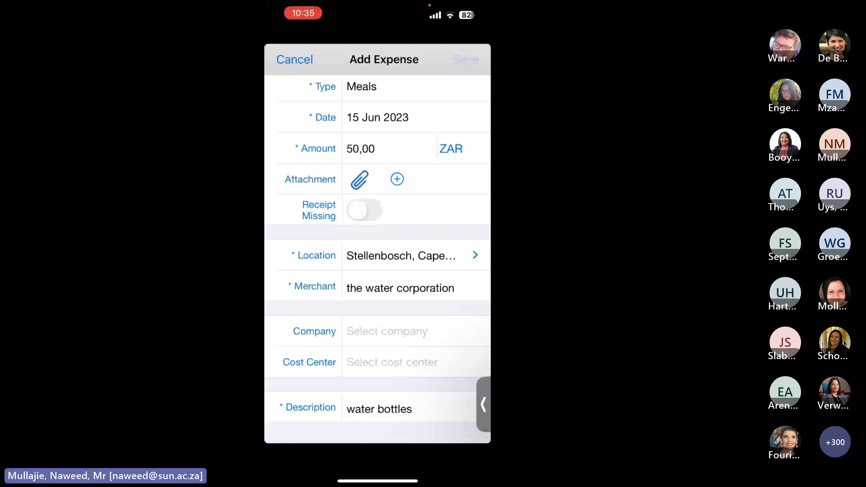
pyautogui.click(377, 135)
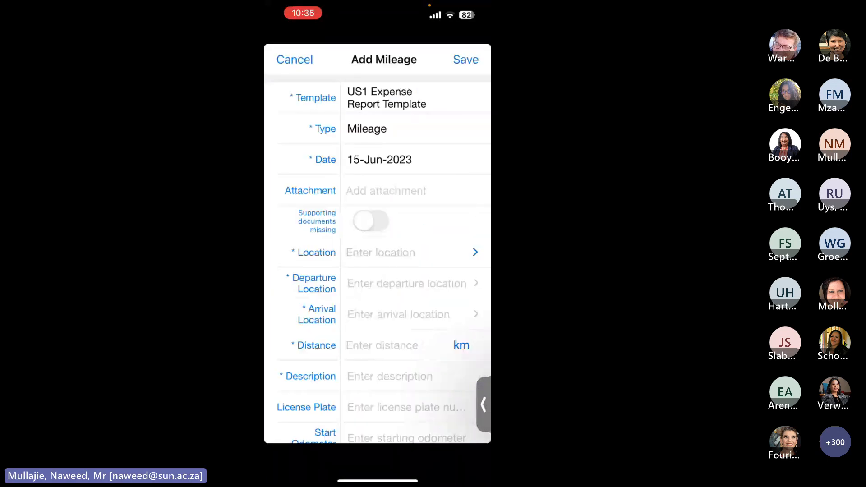
# - Scroll through the Add Mileage form to review its fields
pyautogui.scroll(-1, 378, 253)
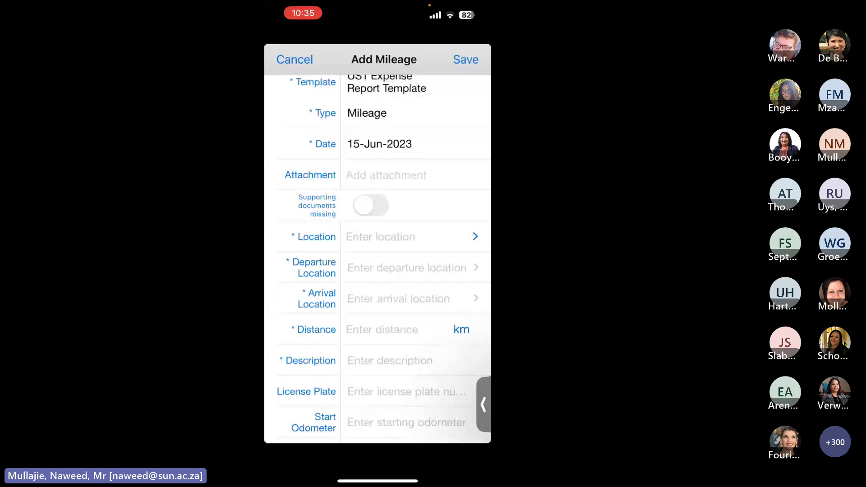
pyautogui.scroll(-3, 378, 252)
pyautogui.scroll(-4, 377, 253)
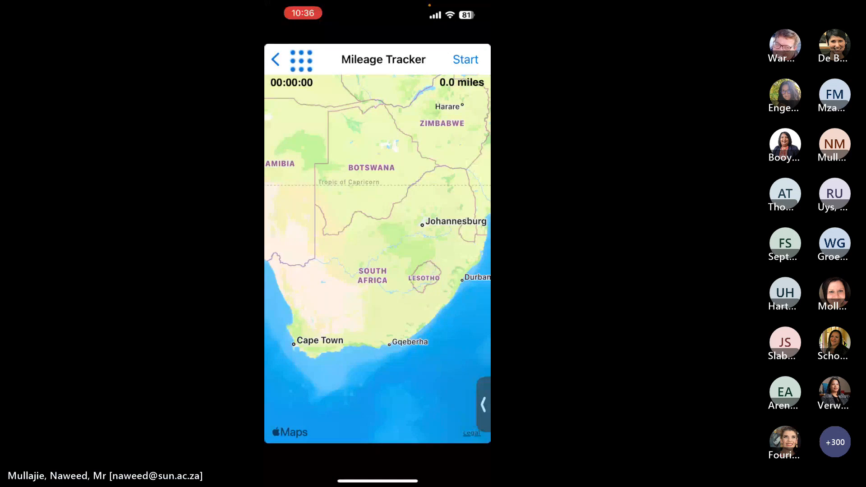
# - Check the Submitted, Uploaded and Failed expense lists, then return home
pyautogui.click(377, 384)
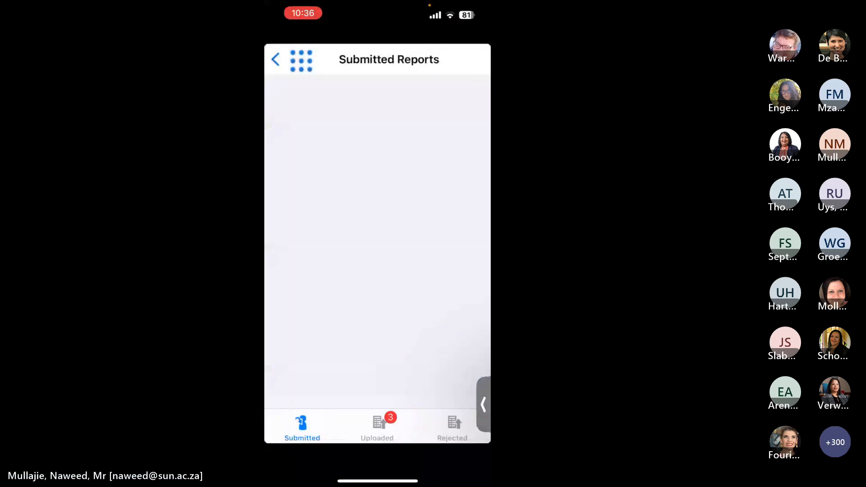
pyautogui.click(377, 427)
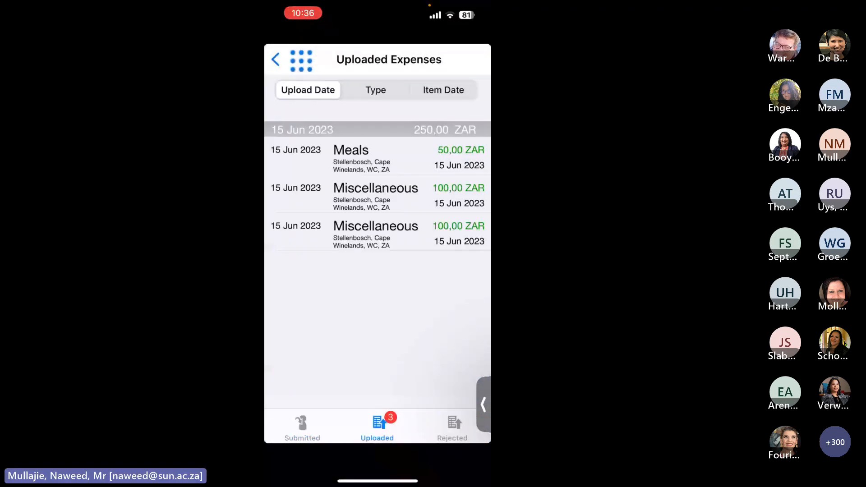
pyautogui.click(453, 427)
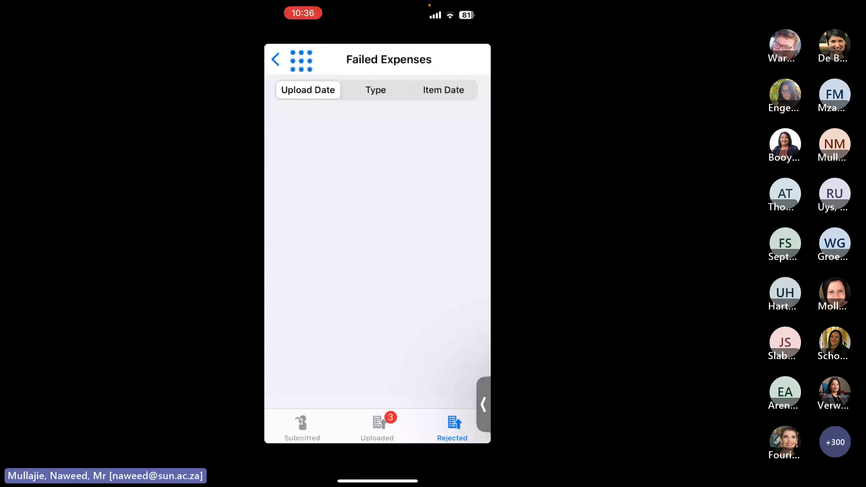
pyautogui.click(378, 426)
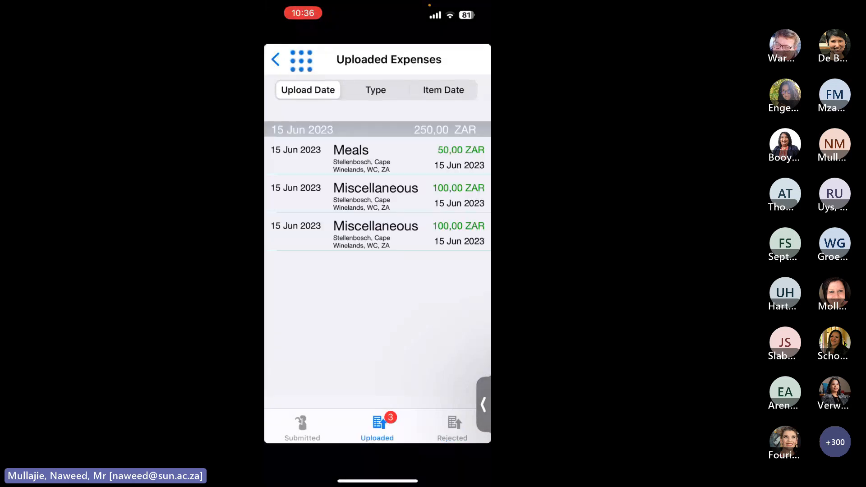
pyautogui.click(303, 426)
pyautogui.click(302, 61)
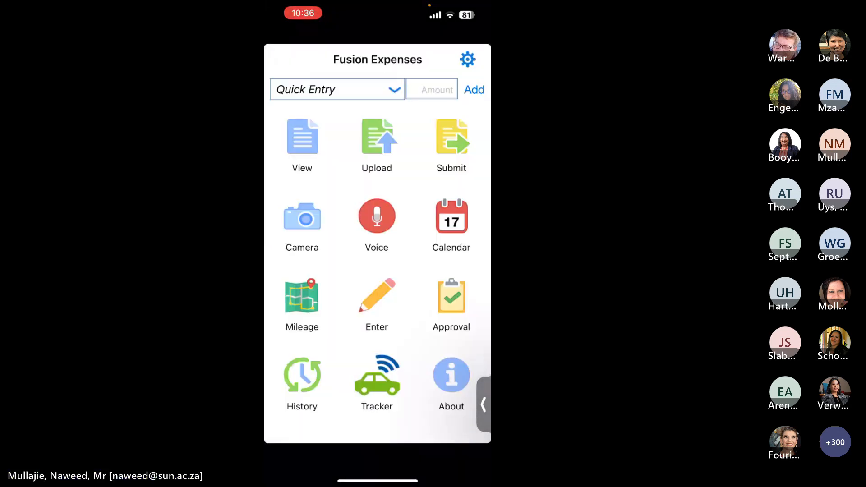
# - View the expense reports list and the approvals list sorted by person and amount
pyautogui.click(450, 136)
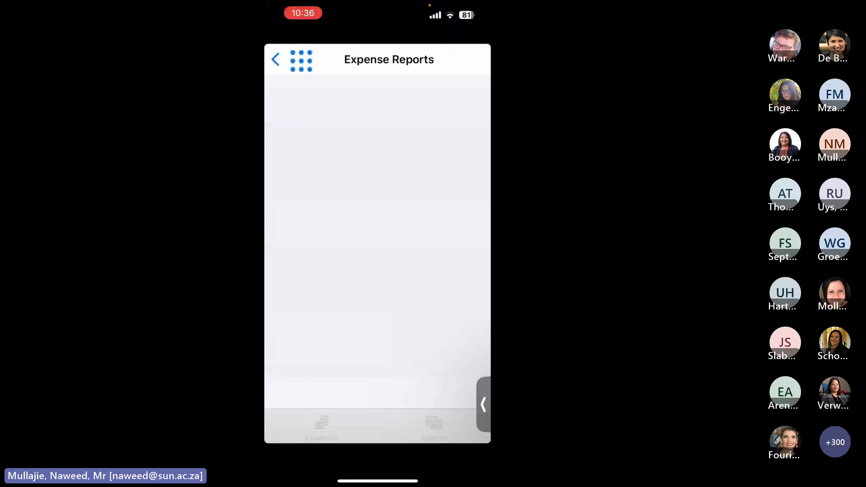
pyautogui.click(276, 60)
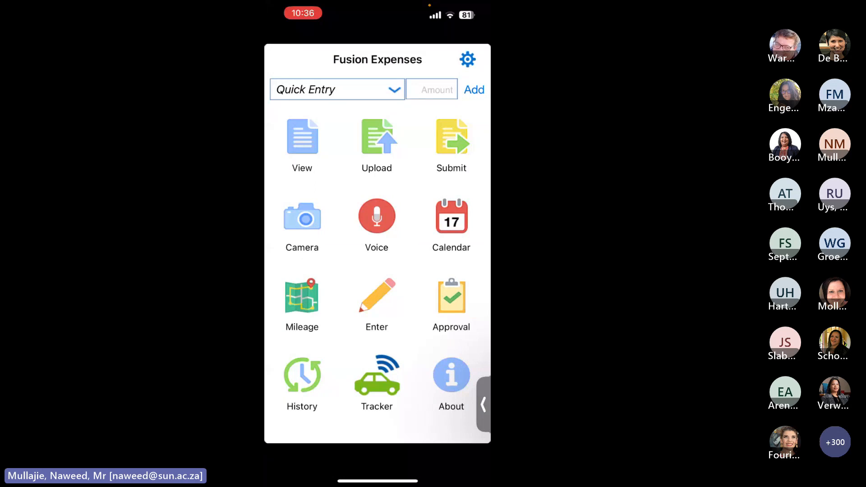
pyautogui.click(452, 298)
pyautogui.click(377, 90)
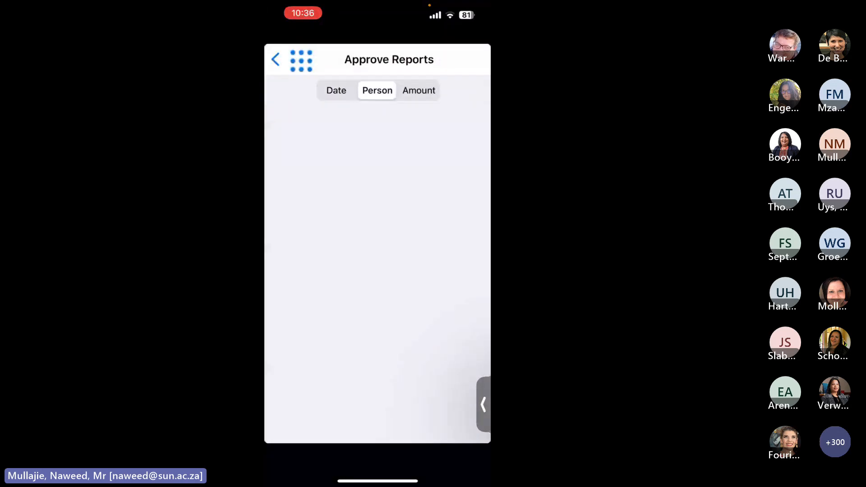
pyautogui.click(419, 90)
pyautogui.click(276, 59)
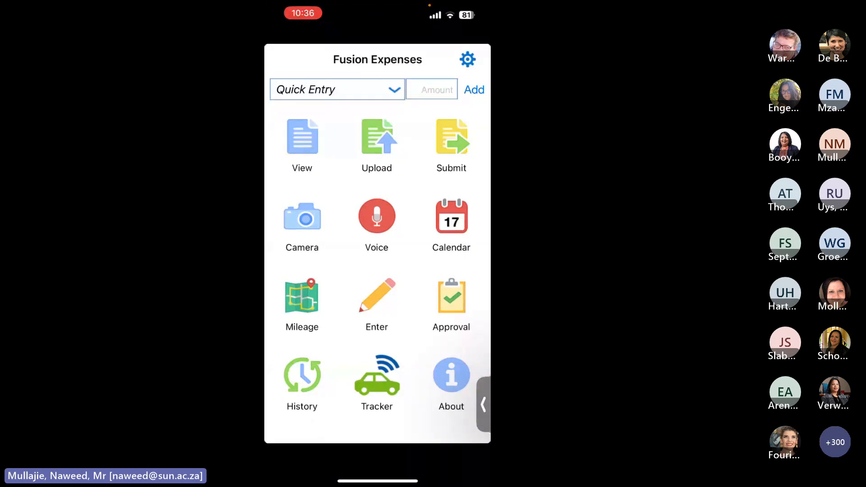
# - Back out of the mobile Expenses app's settings to its home screen
pyautogui.click(467, 59)
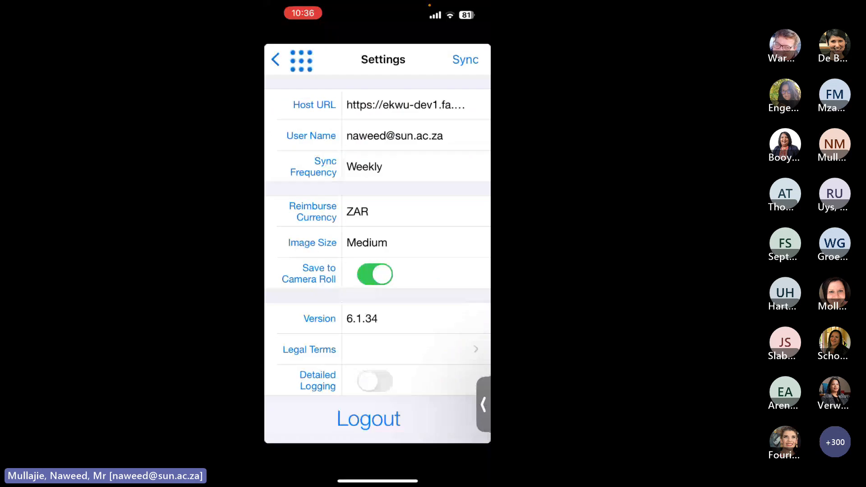
pyautogui.click(275, 59)
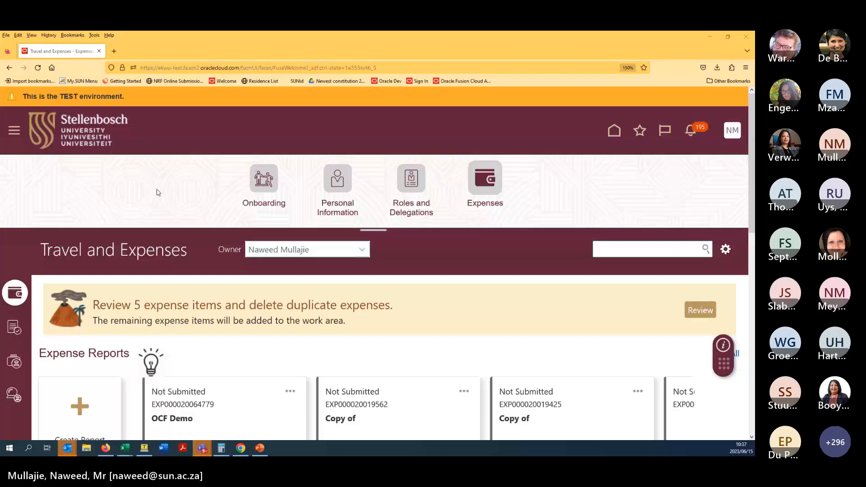
# - Reload the Travel and Expenses page with F5, resending the data to refresh Available Expense Items
pyautogui.scroll(-6, 209, 251)
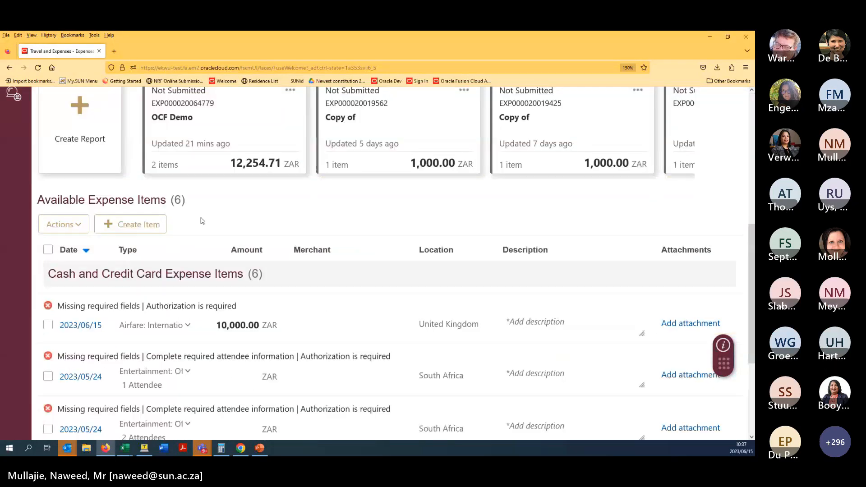
pyautogui.scroll(-1, 210, 251)
pyautogui.scroll(-3, 209, 251)
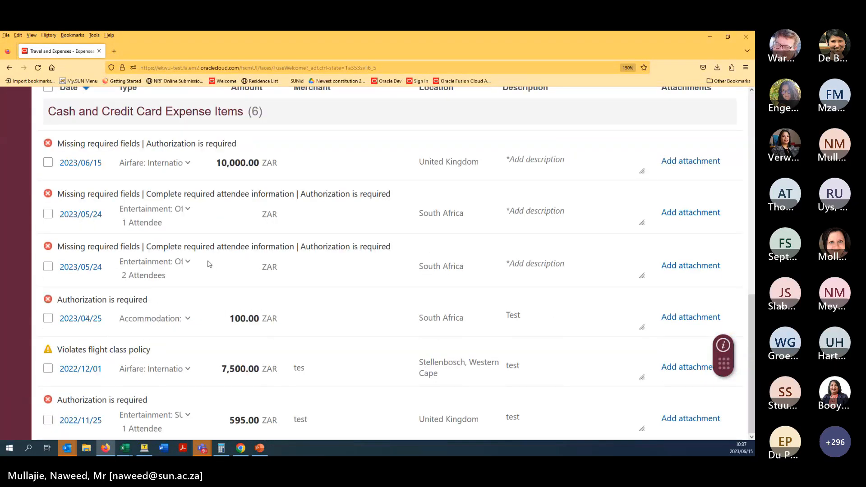
pyautogui.press('F5')
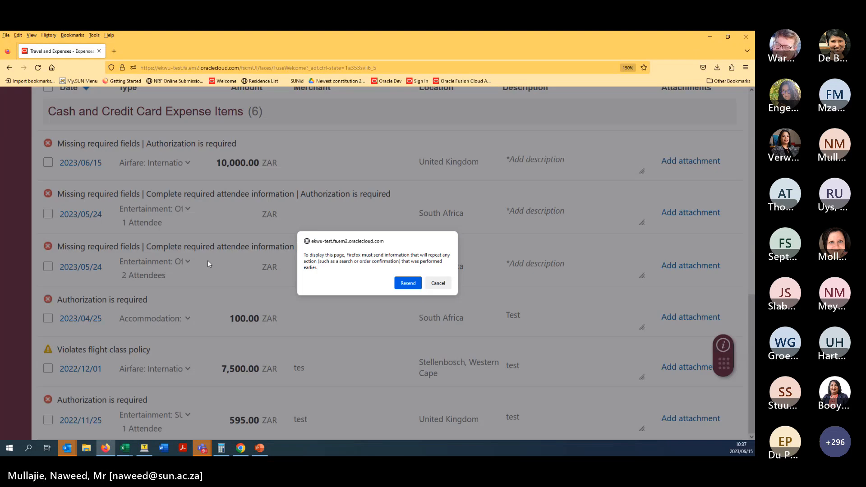
pyautogui.click(407, 285)
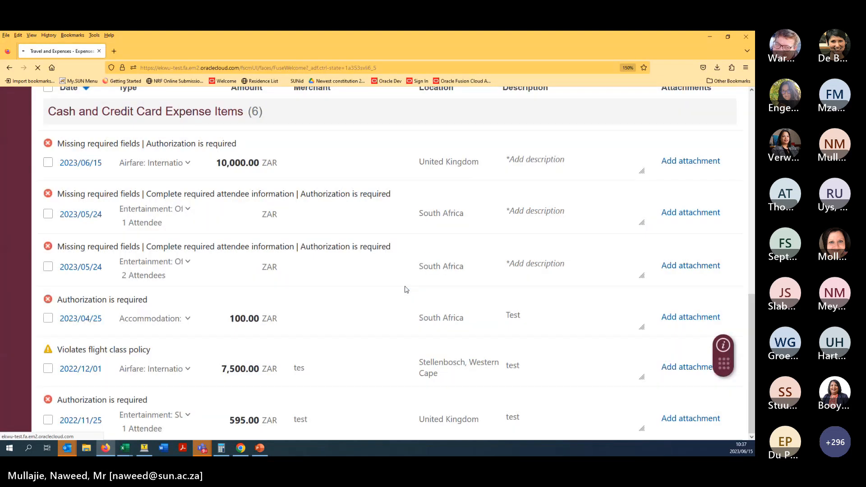
pyautogui.middleClick(362, 227)
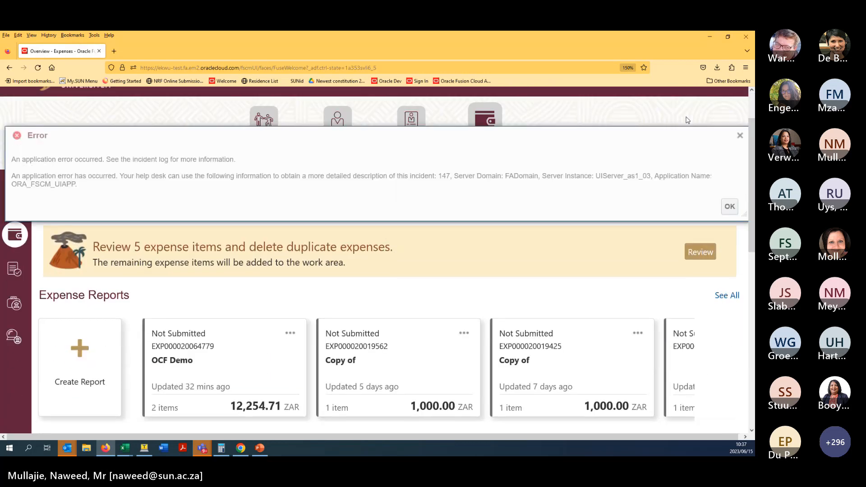
pyautogui.click(740, 136)
pyautogui.scroll(-10, 397, 249)
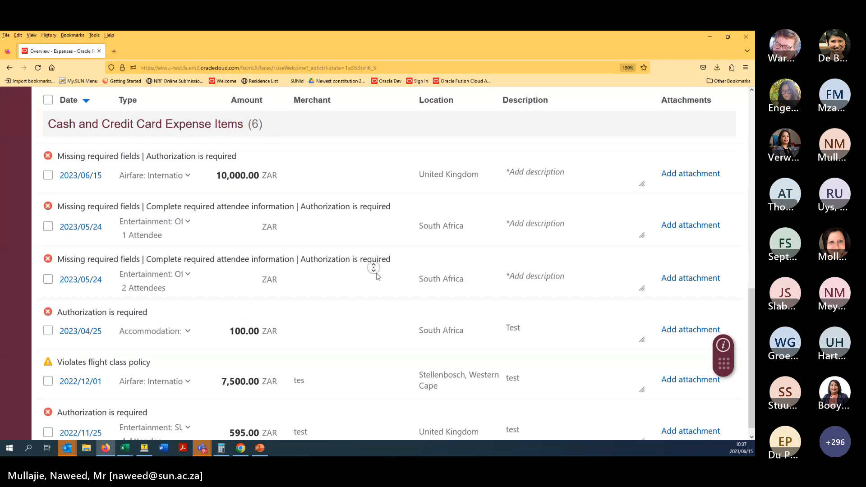
pyautogui.scroll(5, 373, 271)
pyautogui.scroll(5, 423, 170)
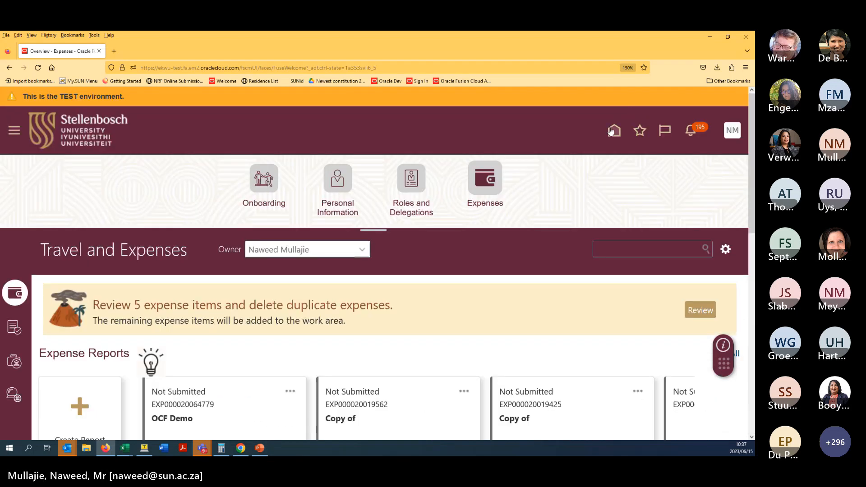
pyautogui.click(612, 129)
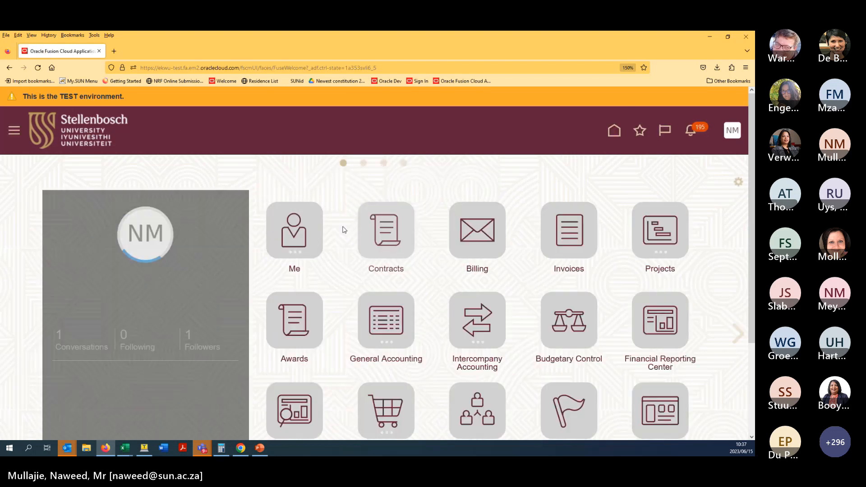
pyautogui.click(294, 230)
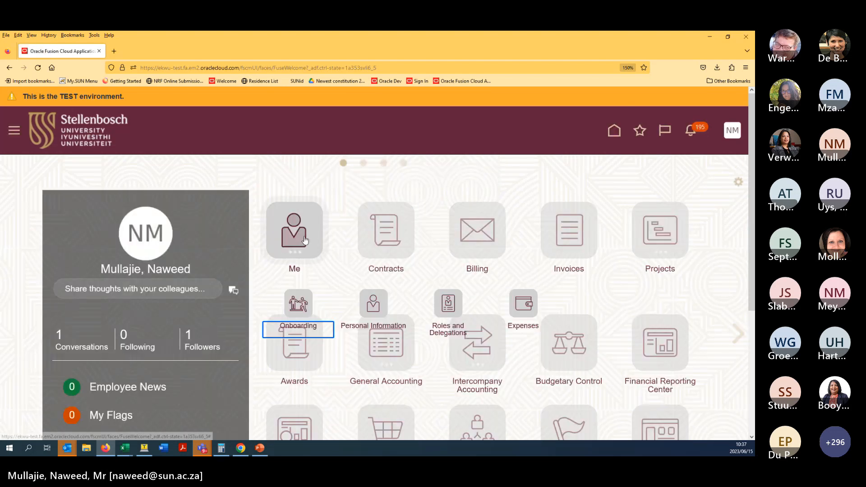
pyautogui.click(532, 308)
pyautogui.middleClick(476, 299)
pyautogui.scroll(-10, 471, 353)
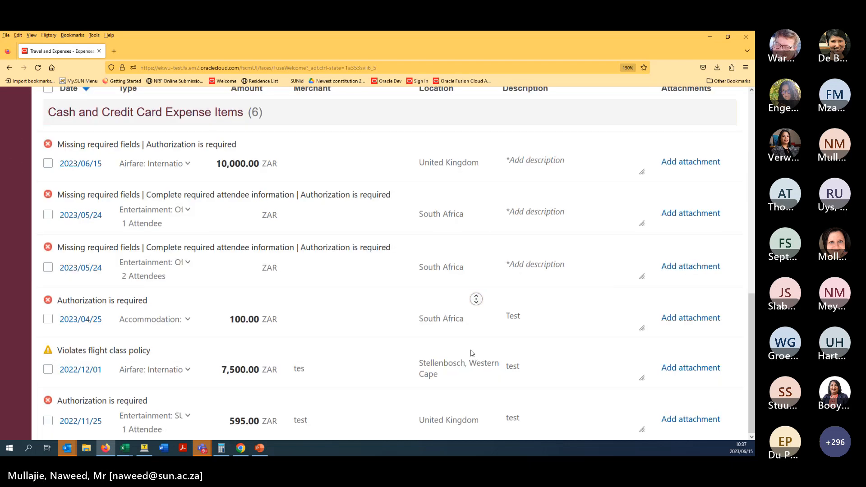
pyautogui.click(471, 353)
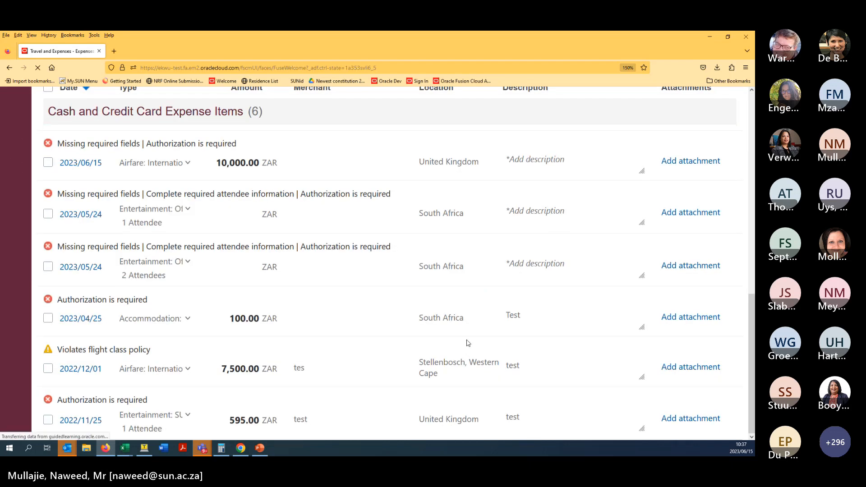
pyautogui.scroll(3, 471, 353)
pyautogui.middleClick(470, 312)
pyautogui.scroll(-3, 472, 350)
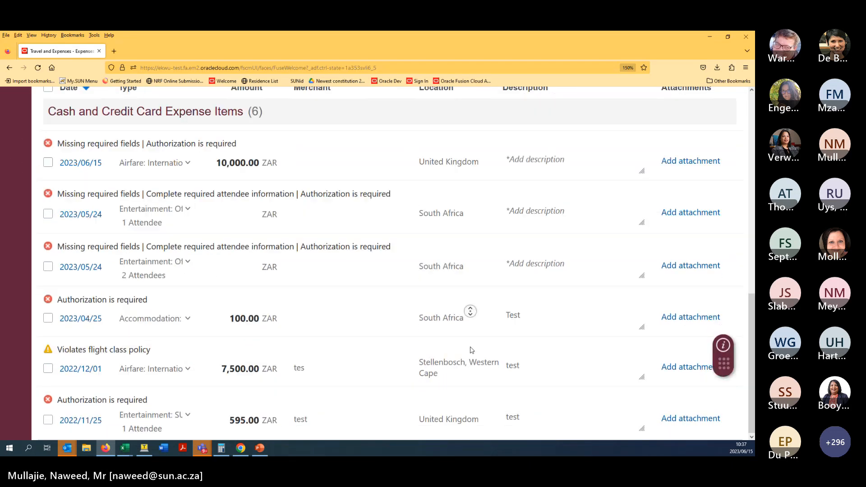
pyautogui.click(471, 350)
# - Restart Firefox and sign in to Oracle Fusion from the Welcome bookmark using the saved login
pyautogui.click(748, 39)
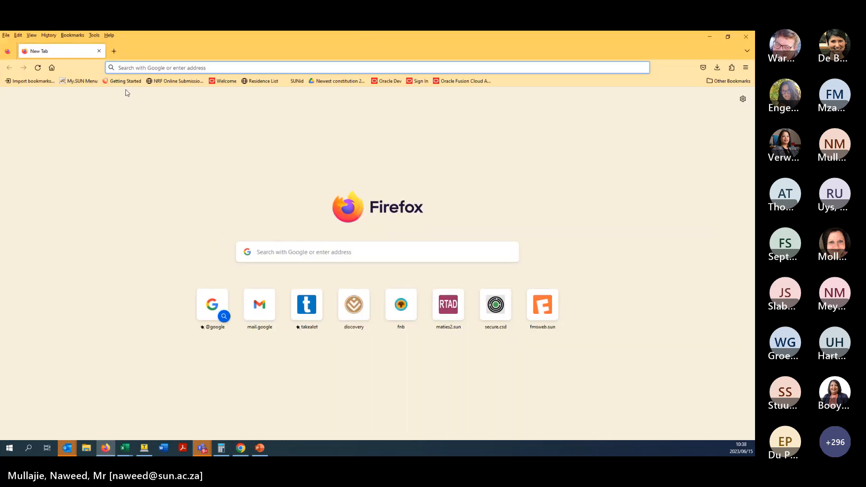
pyautogui.click(232, 84)
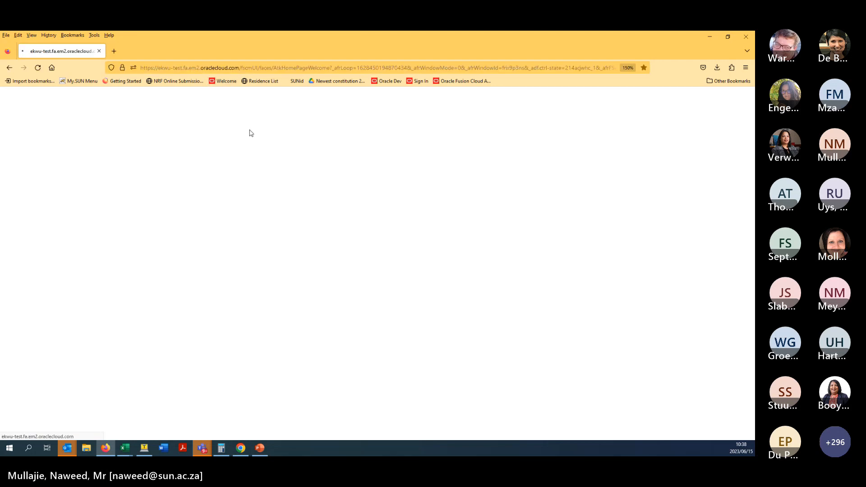
pyautogui.click(357, 258)
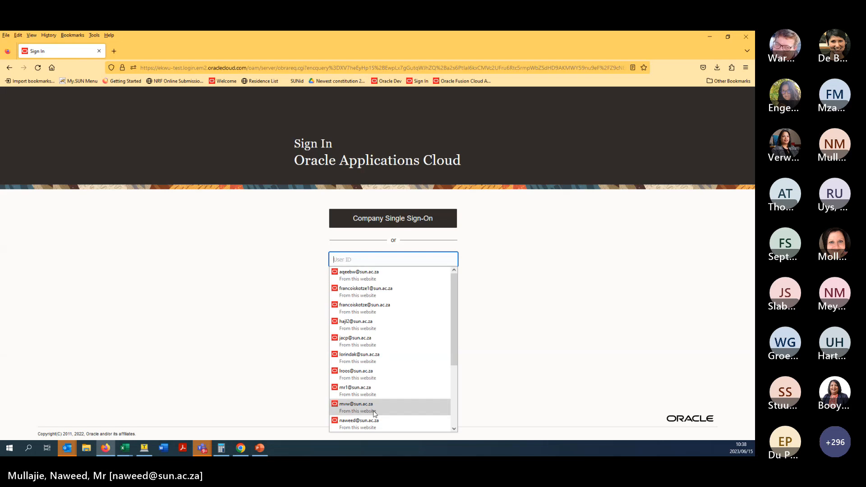
pyautogui.click(361, 422)
pyautogui.click(393, 316)
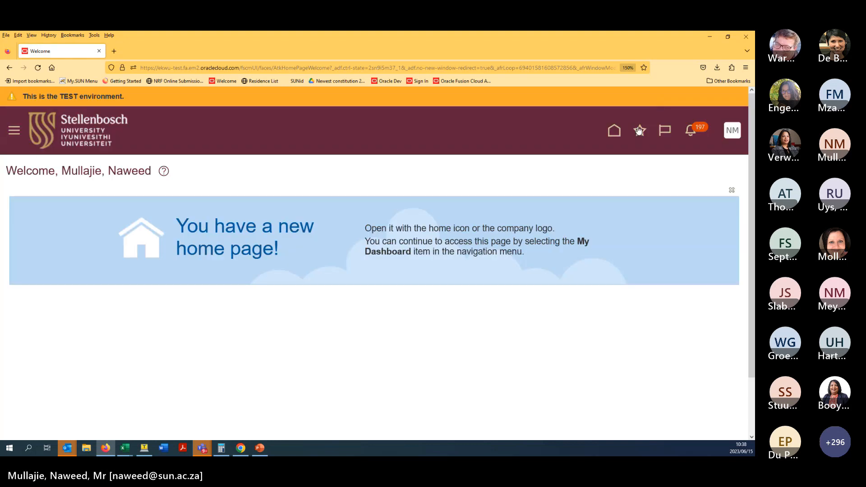
# - Go to Travel and Expenses from Home via the Me group
pyautogui.click(618, 134)
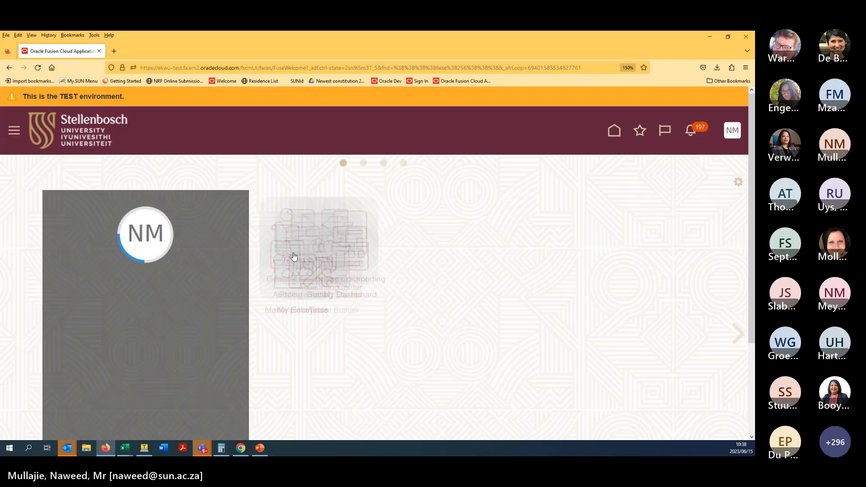
pyautogui.click(292, 244)
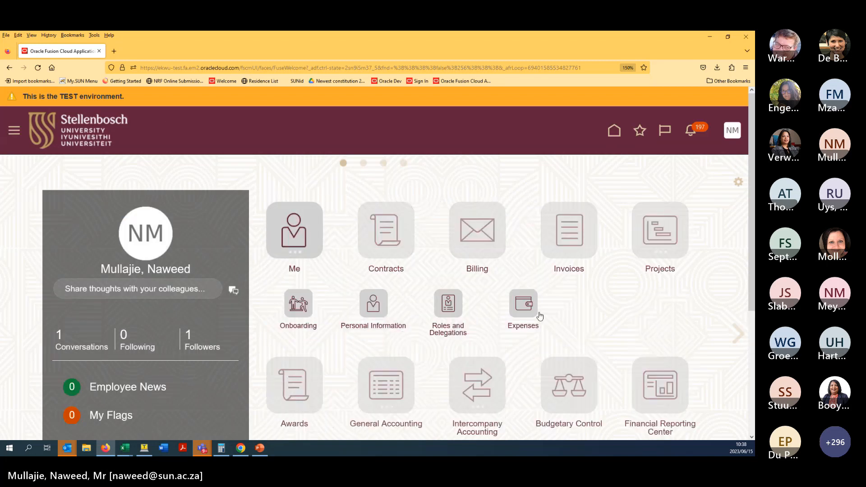
pyautogui.click(524, 304)
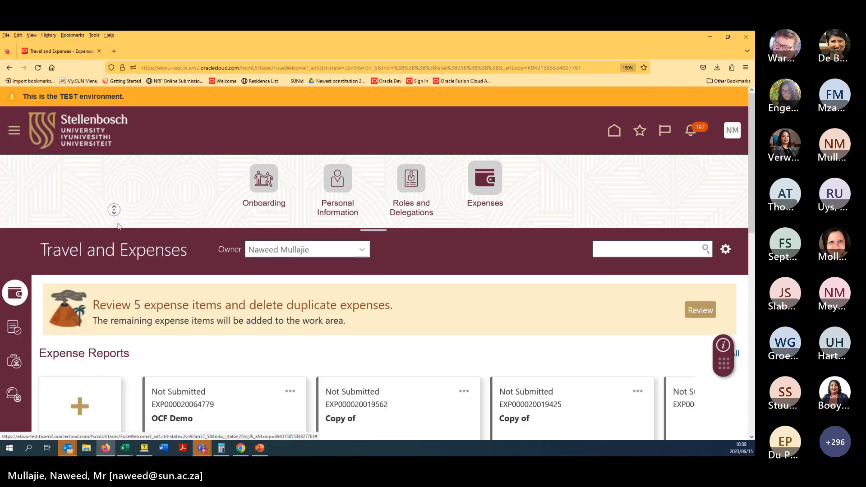
pyautogui.scroll(-5, 114, 212)
pyautogui.scroll(-4, 215, 227)
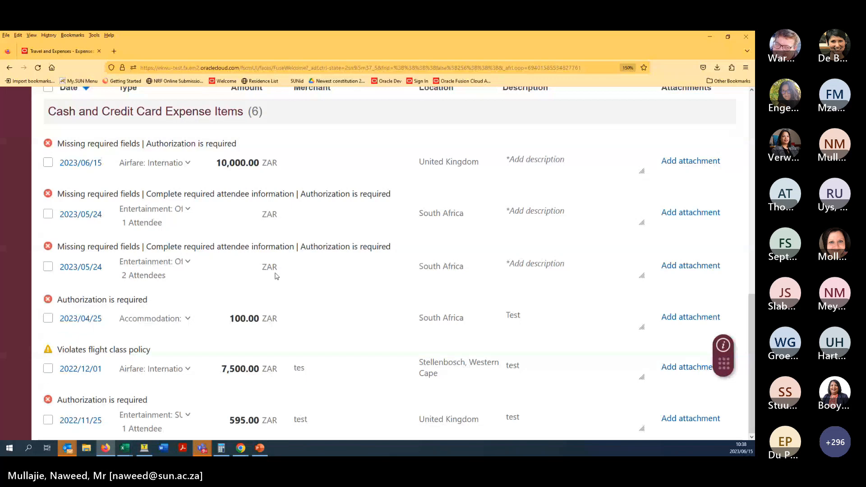
pyautogui.scroll(1, 327, 326)
pyautogui.middleClick(325, 322)
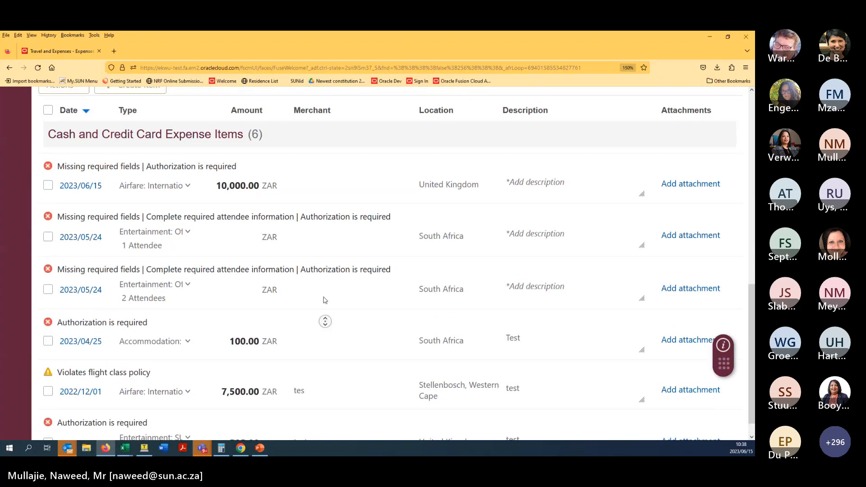
pyautogui.scroll(10, 324, 300)
pyautogui.scroll(-1, 361, 311)
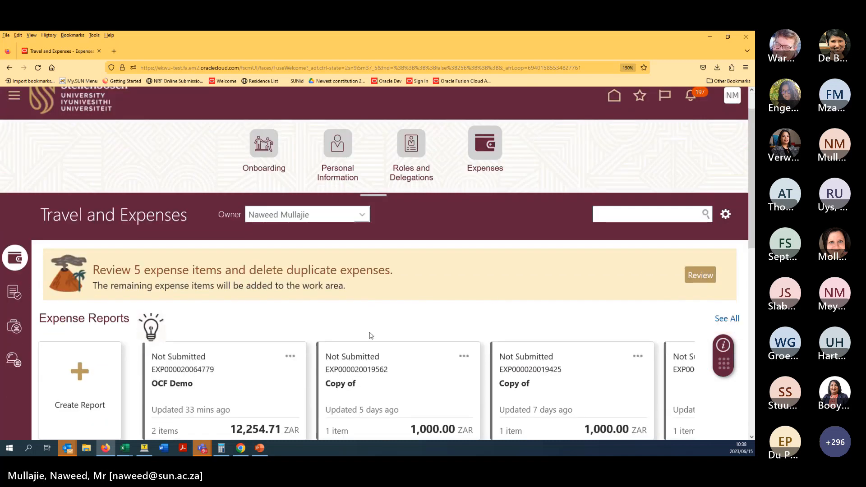
pyautogui.scroll(-1, 485, 286)
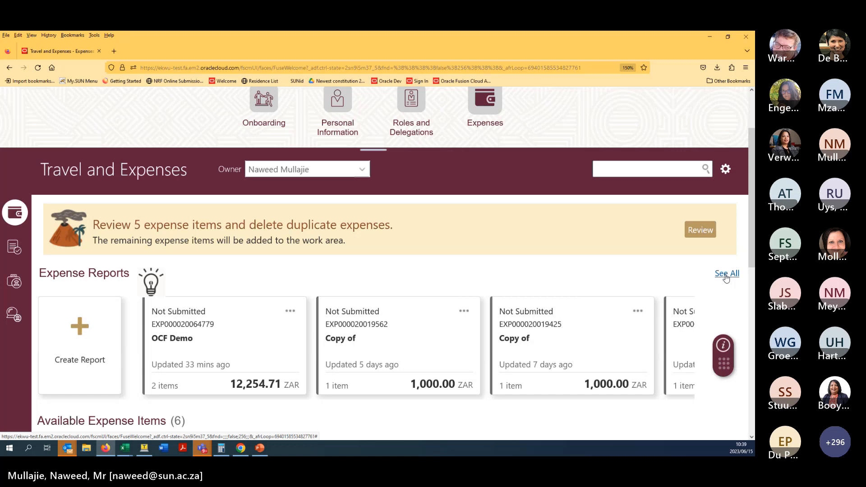
# - List all expense reports, select the 300 ZAR pending report, and widen the Report Number column
pyautogui.click(725, 275)
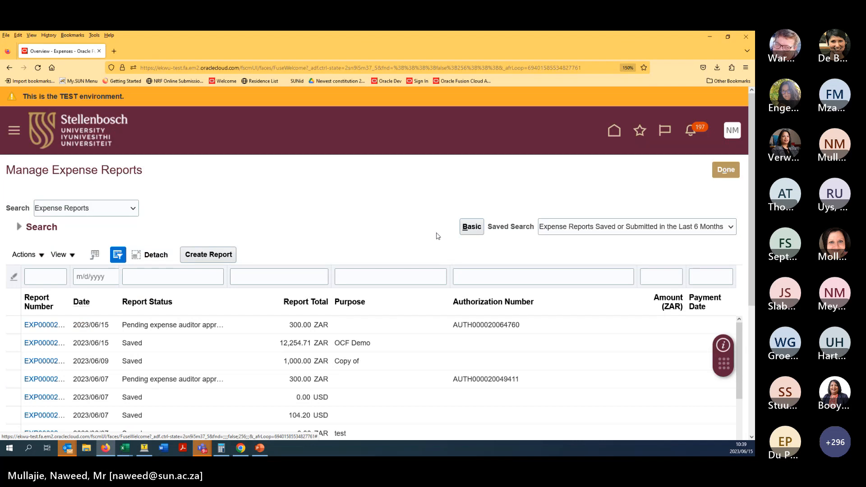
pyautogui.middleClick(374, 205)
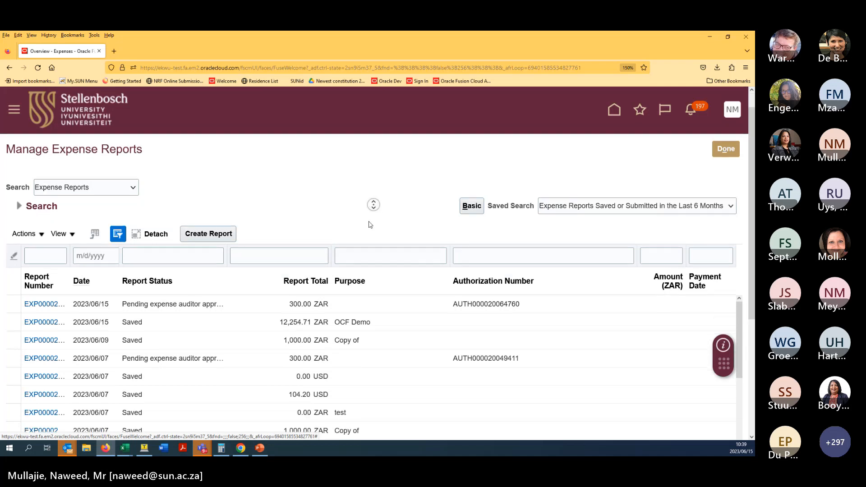
pyautogui.click(369, 221)
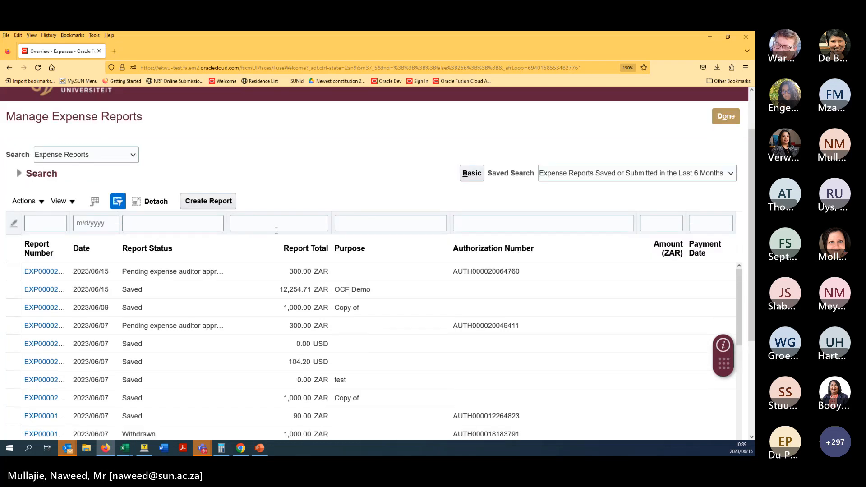
pyautogui.click(278, 273)
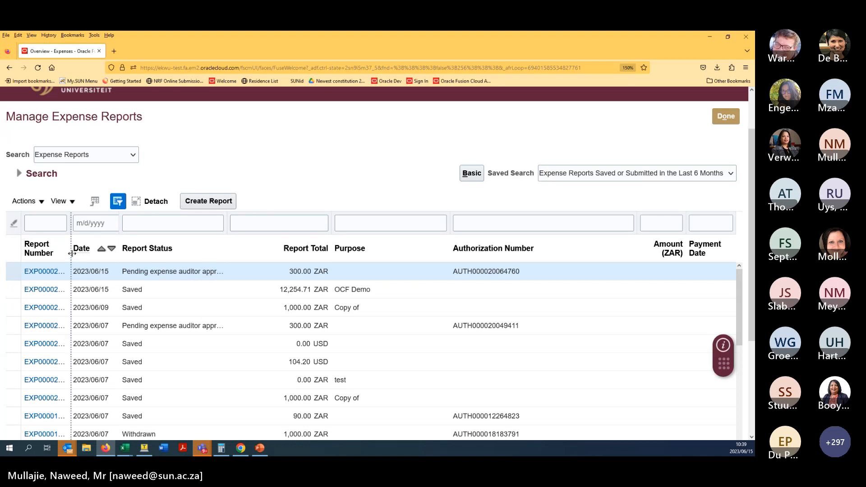
pyautogui.moveTo(71, 254); pyautogui.dragTo(143, 249)
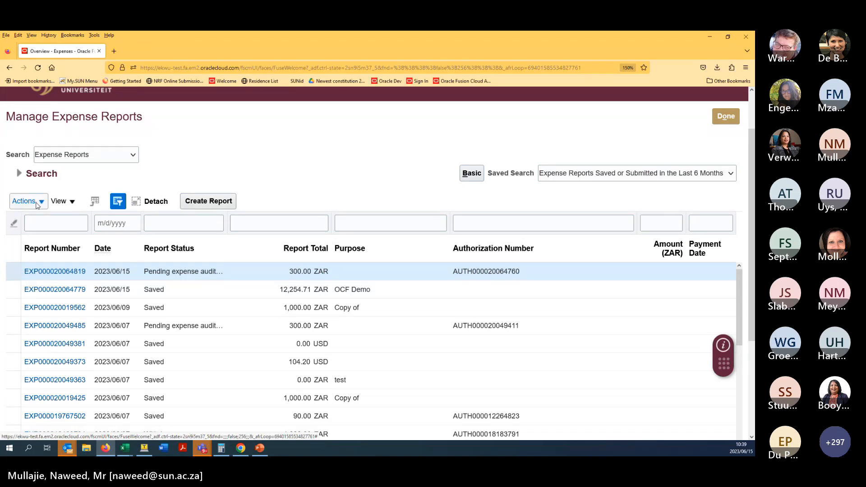
# - Open the pending 300 ZAR report to review it, then close it unchanged
pyautogui.click(38, 203)
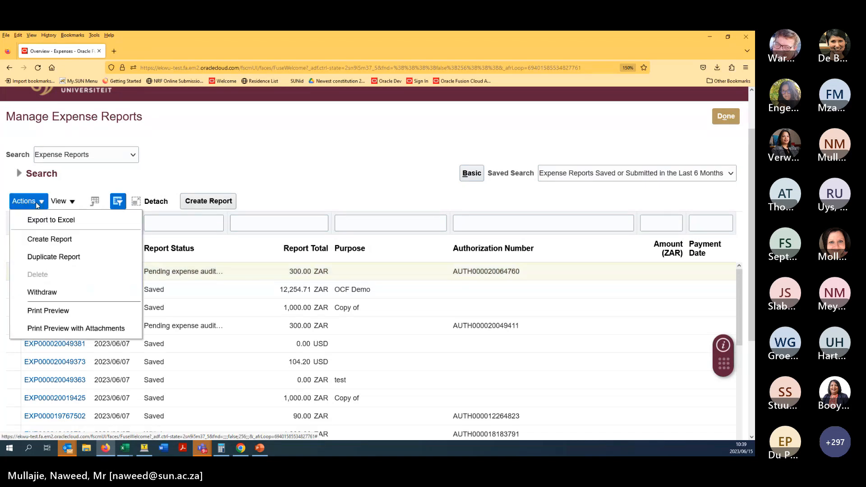
pyautogui.click(332, 189)
pyautogui.click(67, 274)
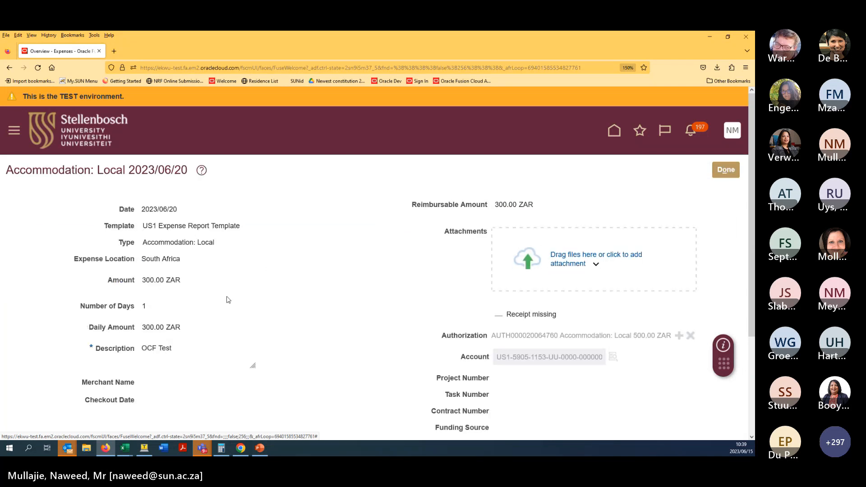
pyautogui.click(726, 171)
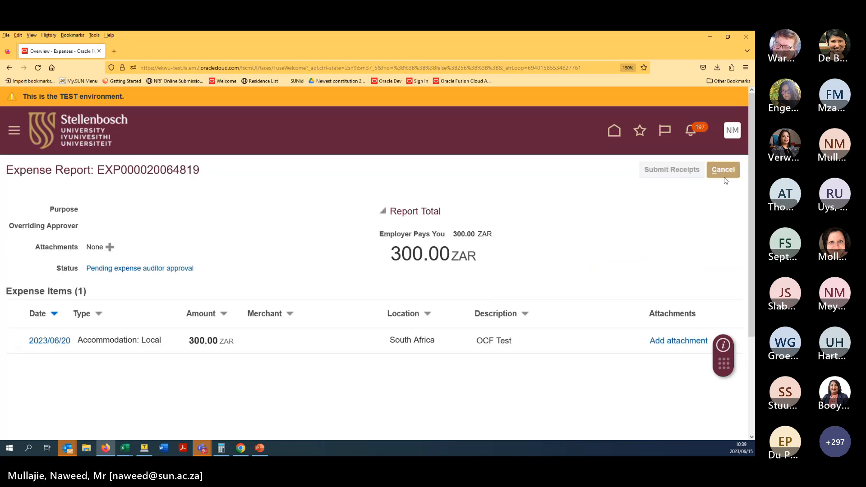
pyautogui.click(725, 177)
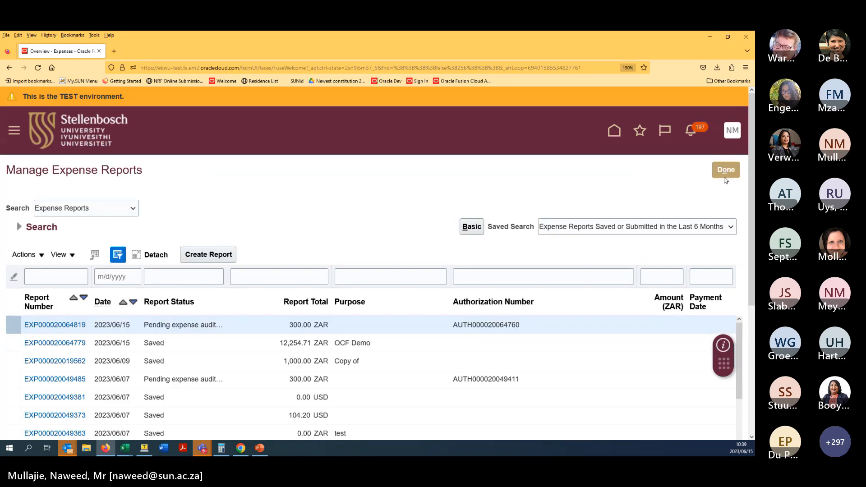
pyautogui.click(25, 255)
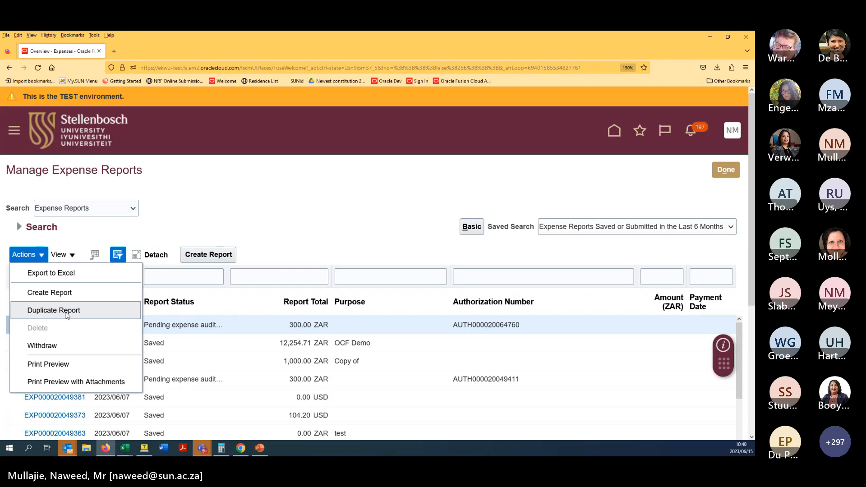
pyautogui.press('Escape')
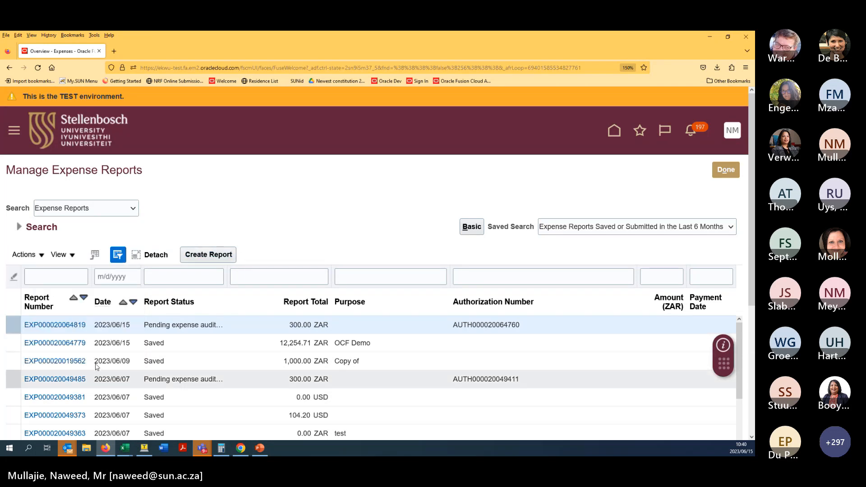
pyautogui.click(25, 255)
pyautogui.click(58, 315)
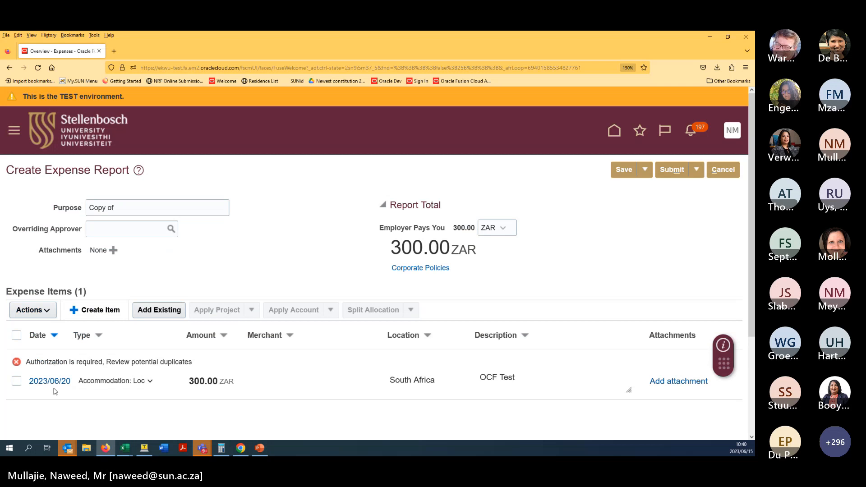
pyautogui.click(50, 382)
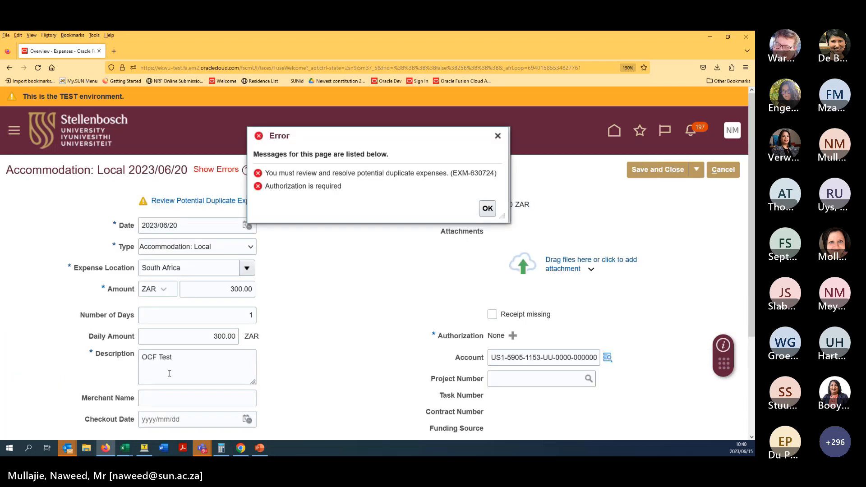
pyautogui.click(487, 210)
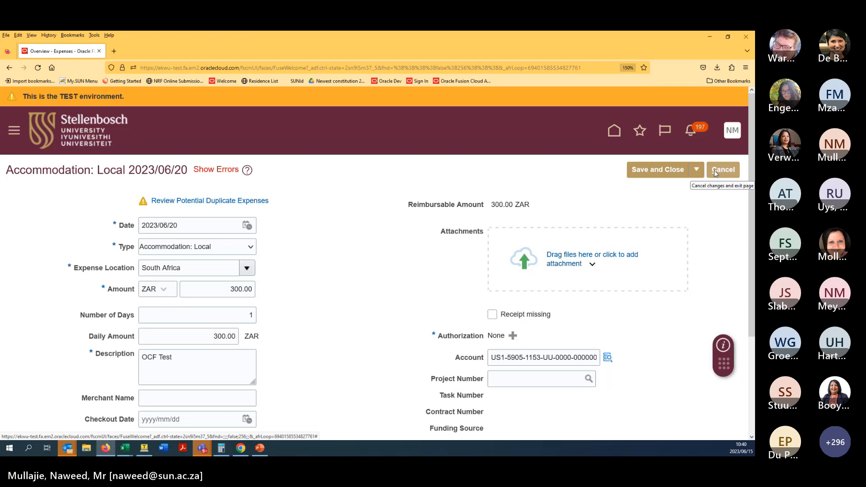
pyautogui.click(716, 174)
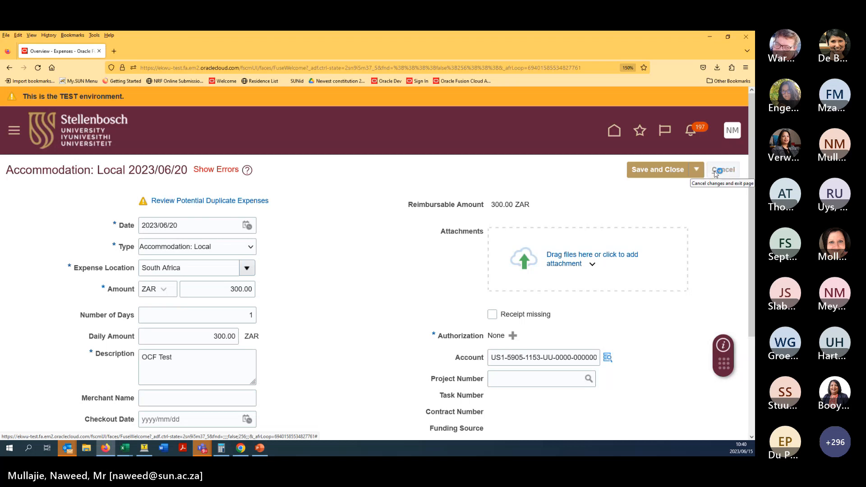
pyautogui.click(729, 172)
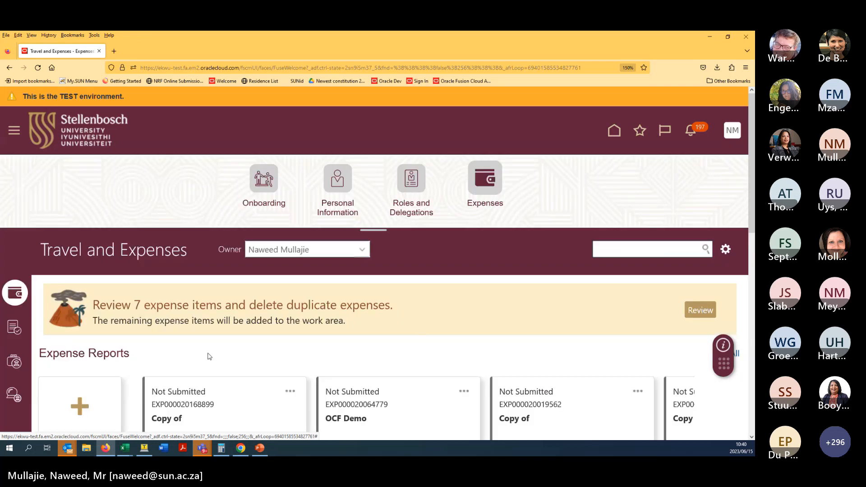
pyautogui.click(737, 361)
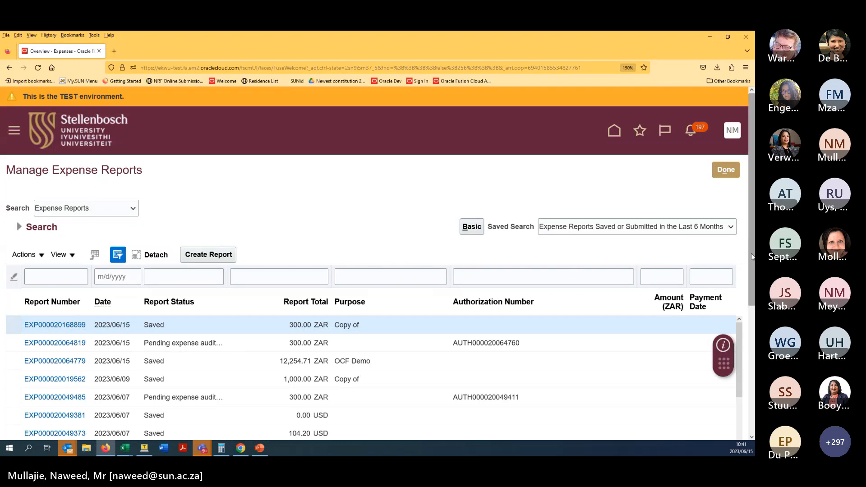
pyautogui.click(732, 170)
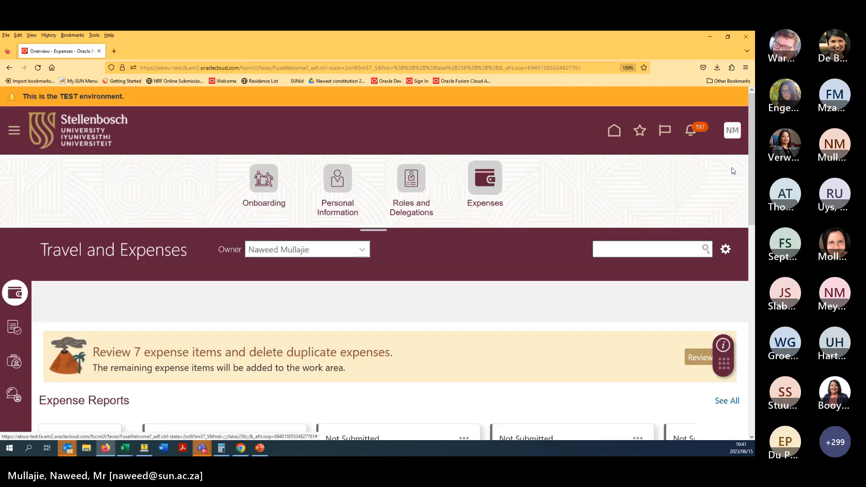
# - Open Cash Advances from the sidebar and begin a new cash advance request
pyautogui.click(15, 362)
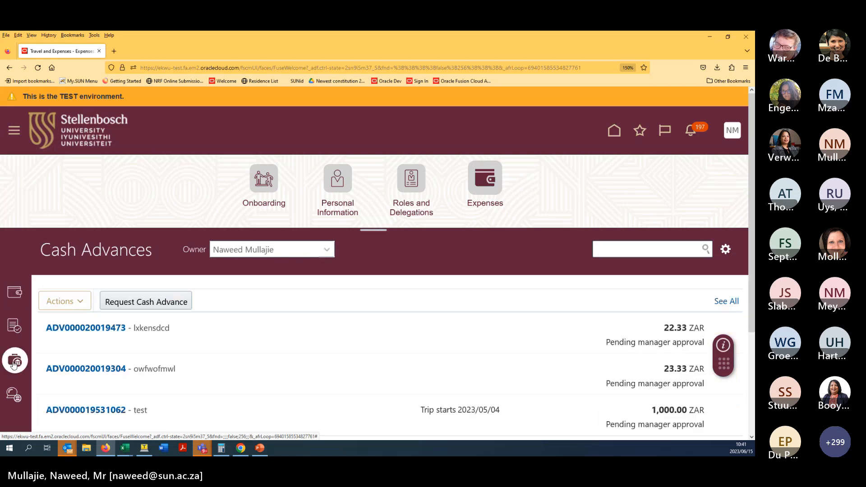
pyautogui.middleClick(304, 284)
pyautogui.middleClick(306, 299)
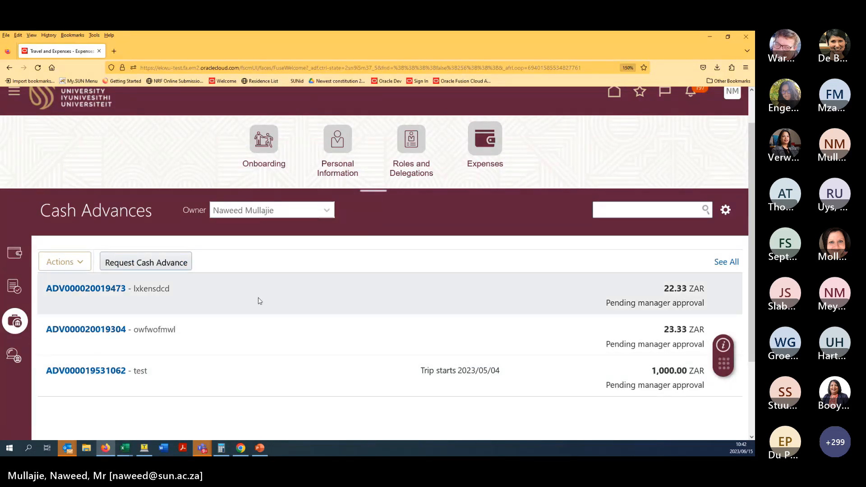
pyautogui.click(155, 266)
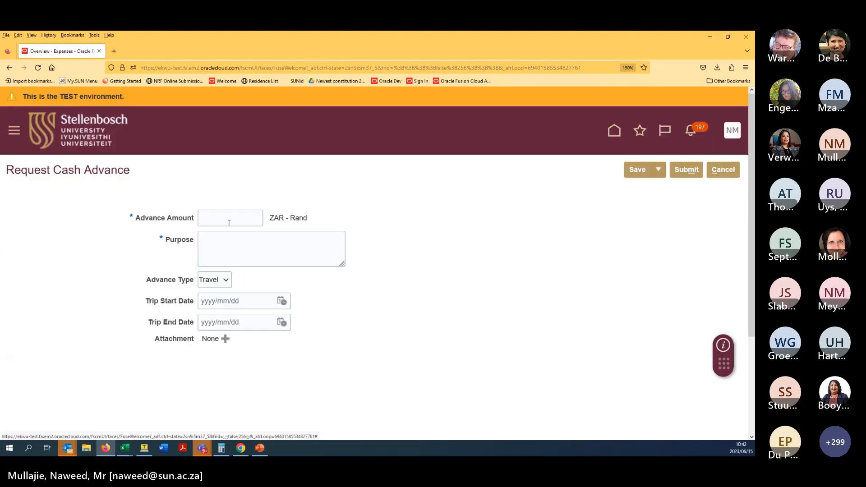
# - Submit a 200 ZAR cash advance for 'Travel to BPK', trip dates 15 to 16 June
pyautogui.click(230, 220)
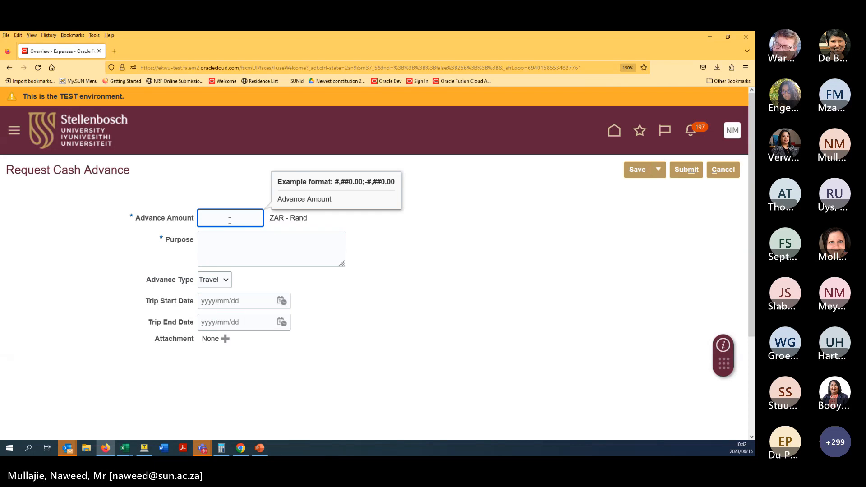
pyautogui.write('200')
pyautogui.click(262, 245)
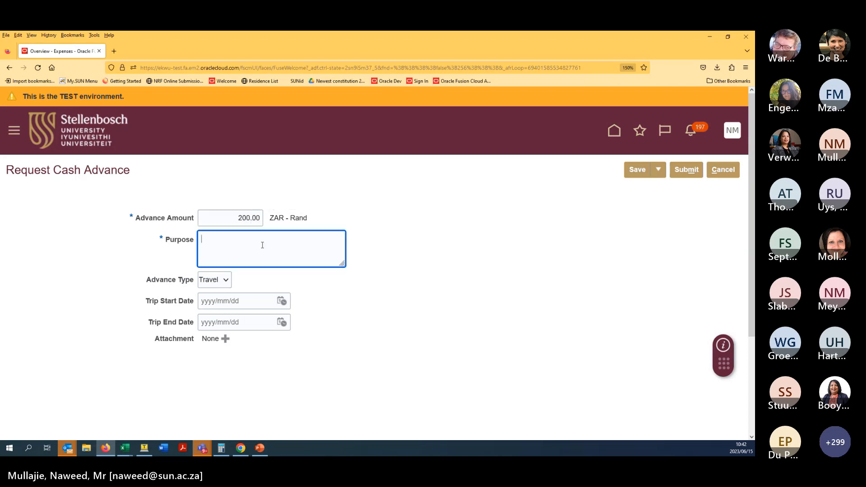
pyautogui.write('Trave')
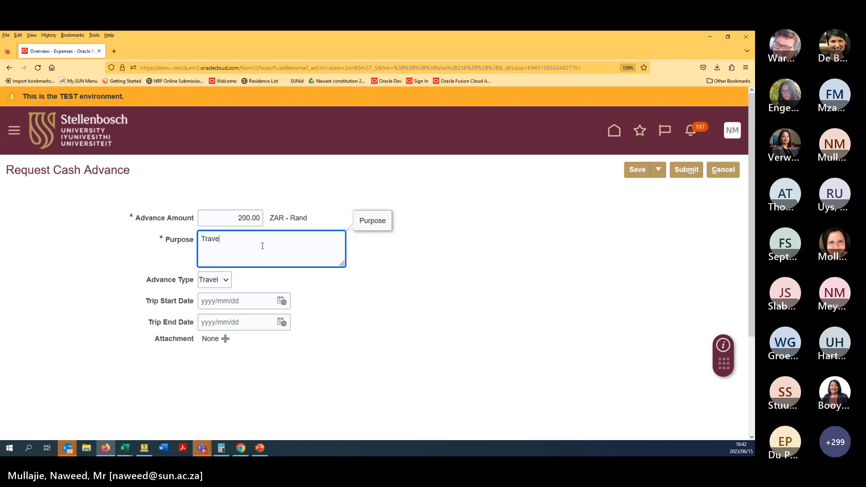
pyautogui.write('l to BPK')
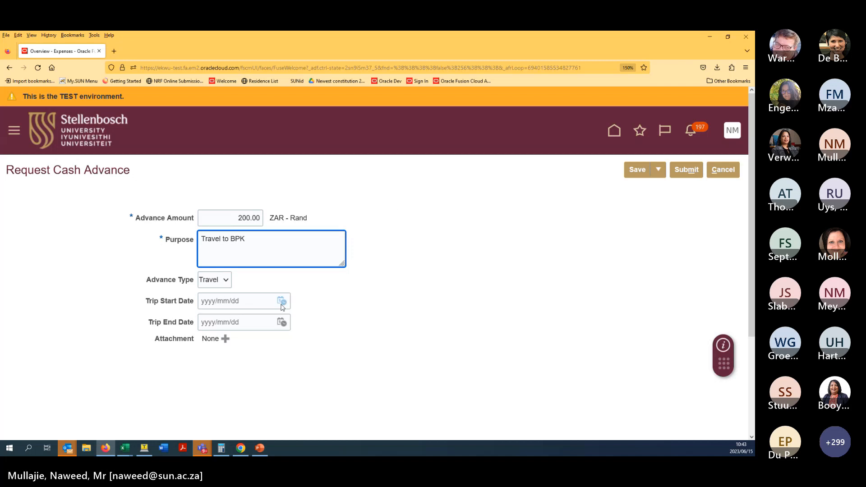
pyautogui.click(282, 301)
pyautogui.click(383, 241)
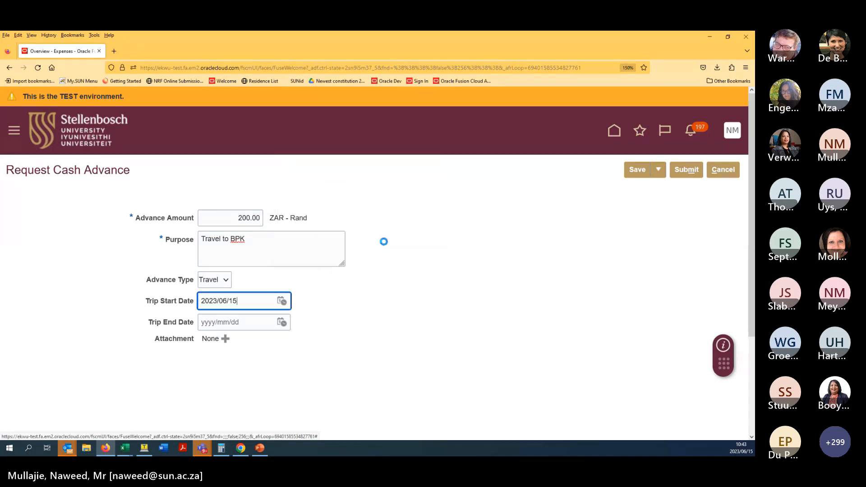
pyautogui.click(281, 322)
pyautogui.click(400, 262)
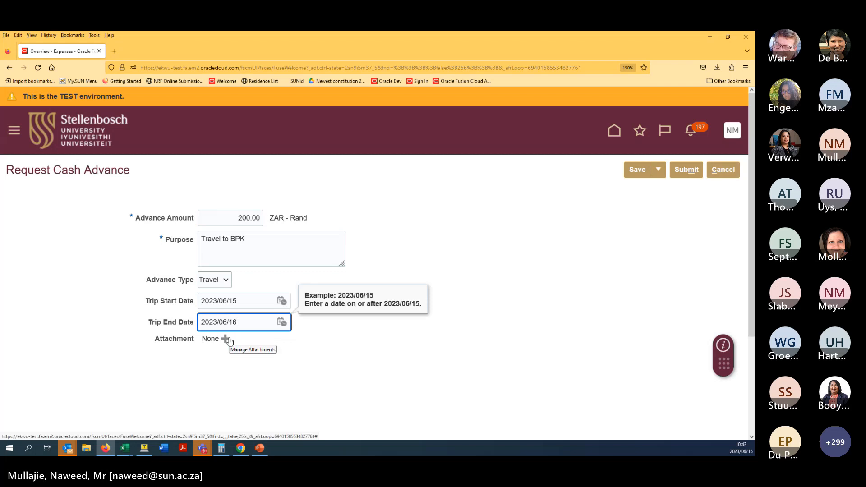
pyautogui.click(683, 170)
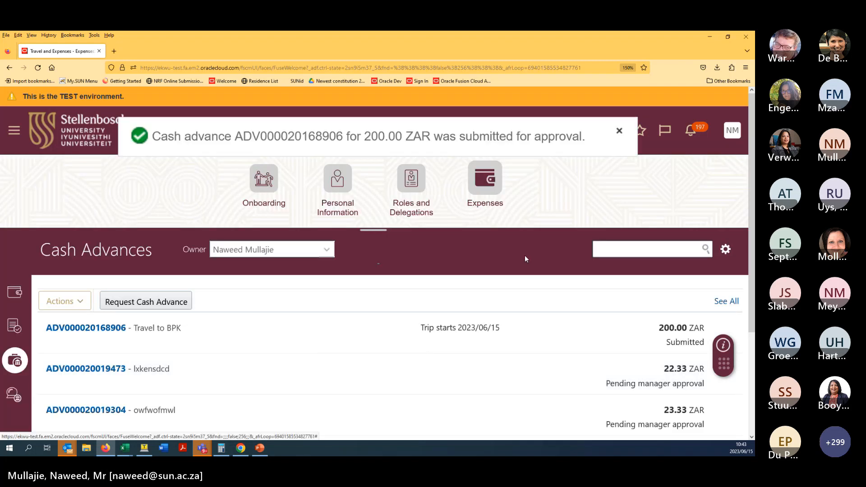
pyautogui.scroll(-2, 525, 255)
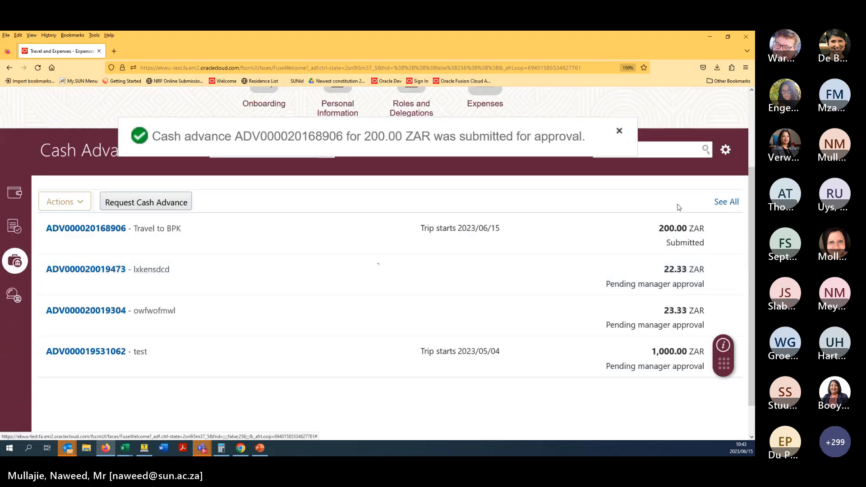
pyautogui.scroll(2, 594, 227)
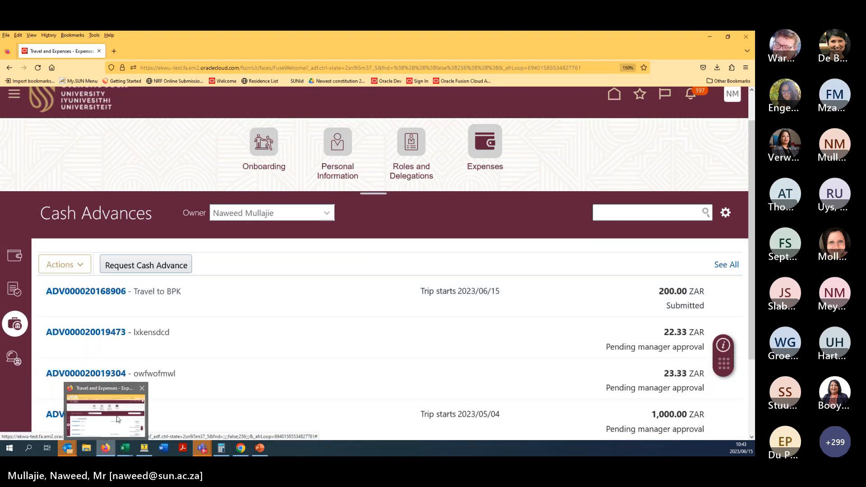
# - In the approver's Chrome session, zoom to 150% and open the full worklist from notifications
pyautogui.click(241, 449)
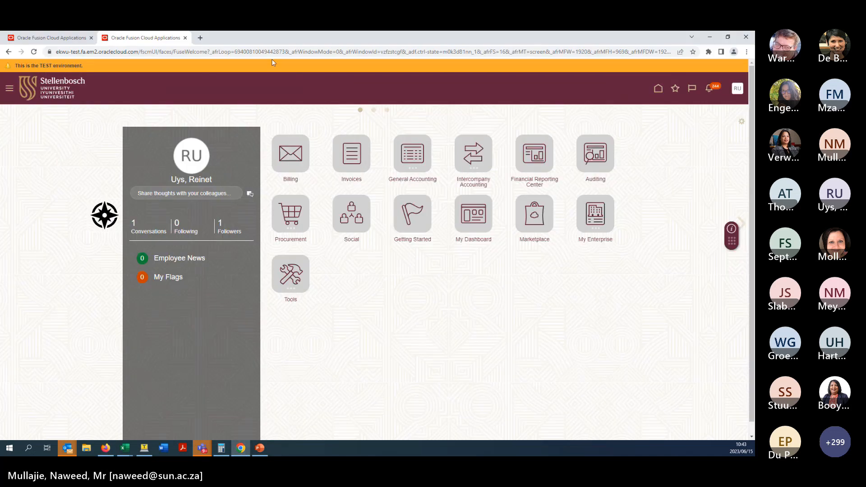
pyautogui.hotkey('ctrl', '+')
pyautogui.hotkey('ctrl', '+')
pyautogui.hotkey('ctrl', '+')
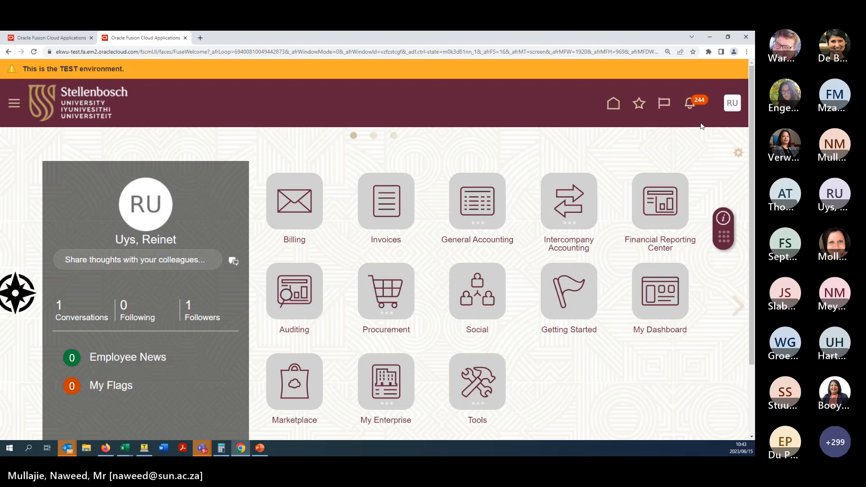
pyautogui.click(688, 108)
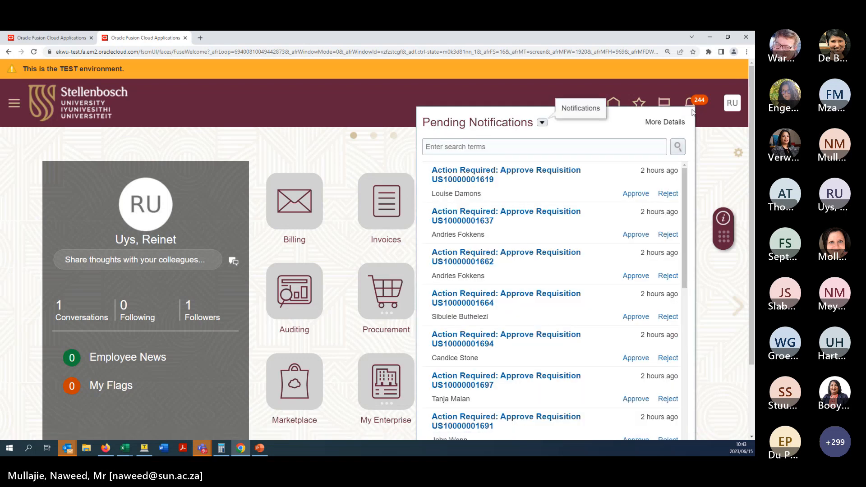
pyautogui.click(708, 140)
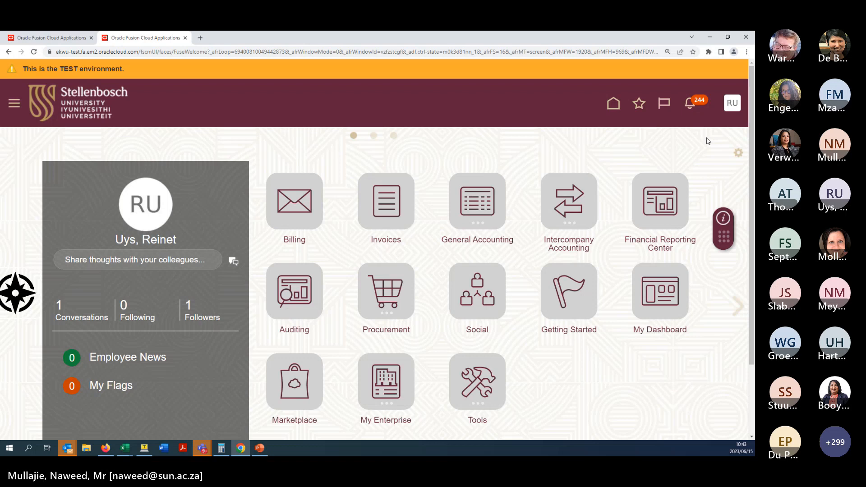
pyautogui.click(691, 106)
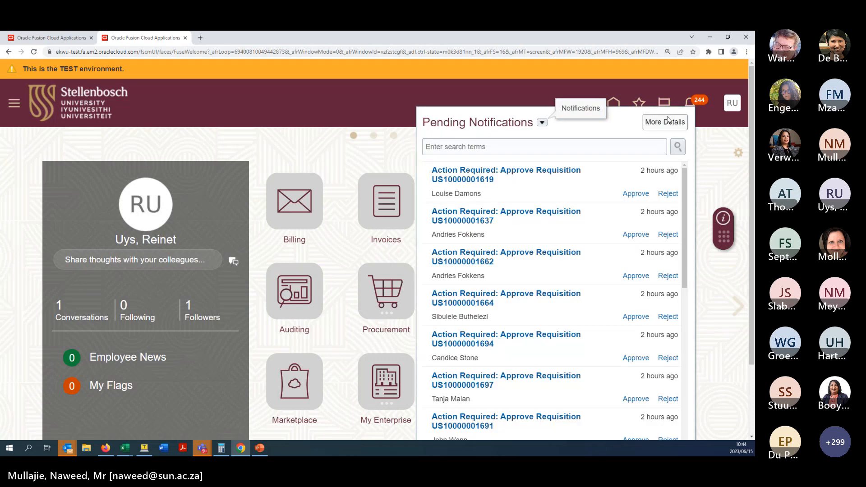
pyautogui.click(667, 122)
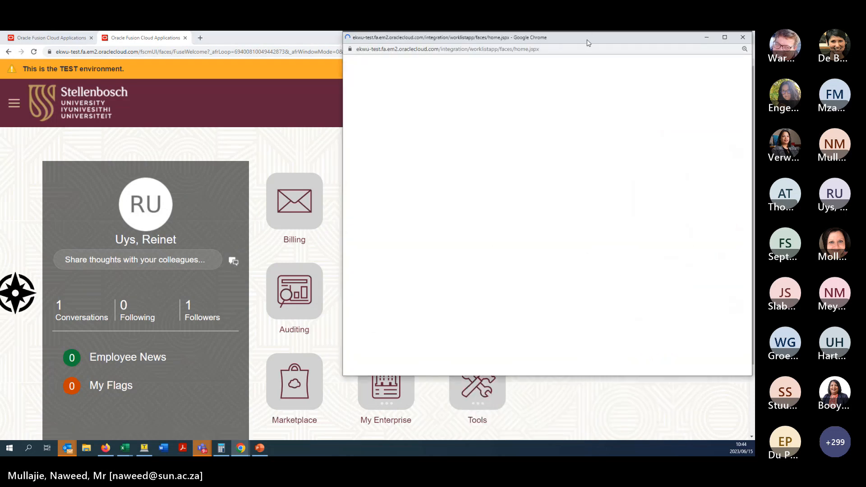
# - Open the newest Cash Advance Approval task and arrange the worklist and task windows
pyautogui.moveTo(589, 42); pyautogui.dragTo(445, 77)
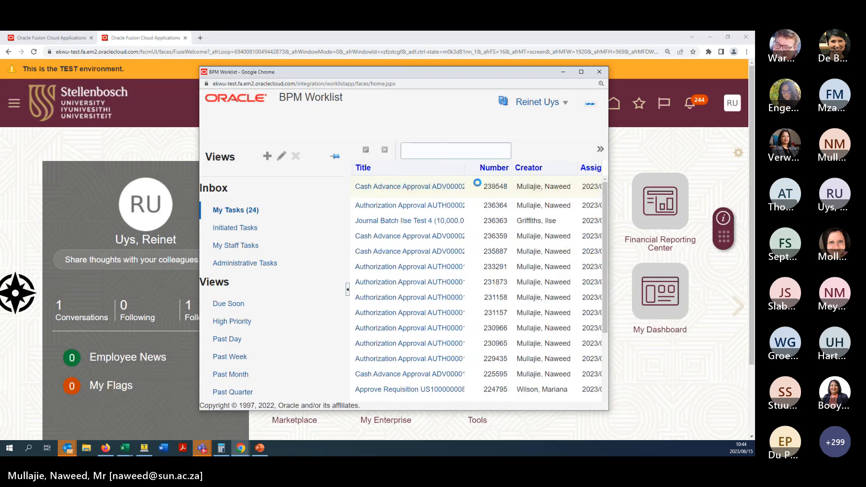
pyautogui.click(462, 189)
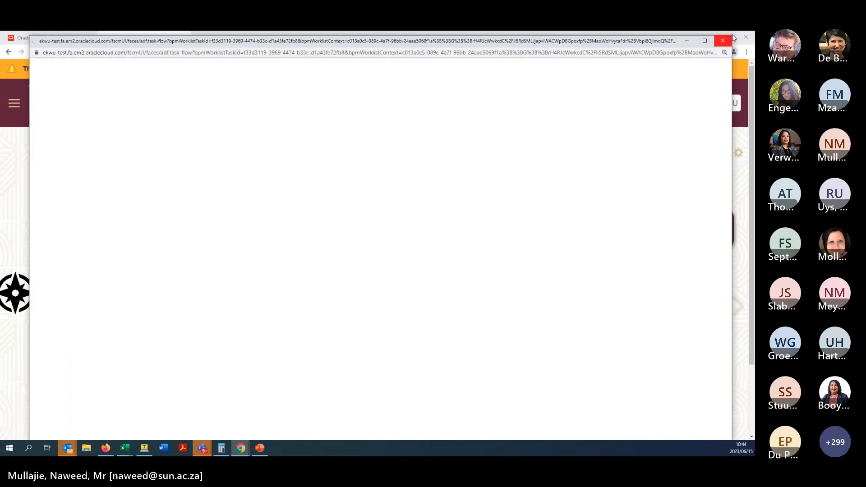
pyautogui.moveTo(733, 35); pyautogui.dragTo(514, 118)
pyautogui.moveTo(415, 134); pyautogui.dragTo(493, 79)
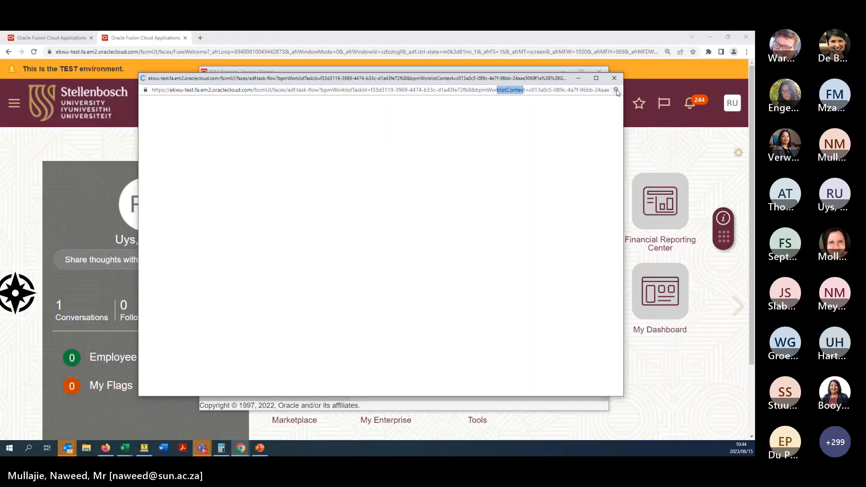
pyautogui.click(583, 122)
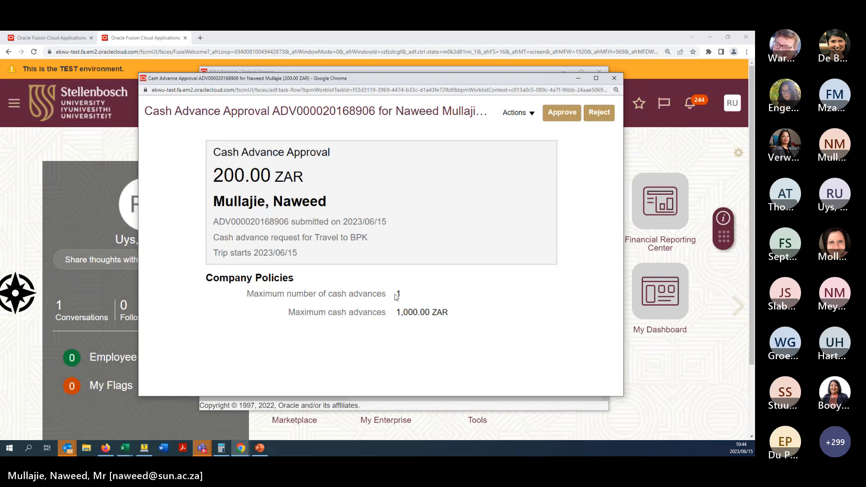
# - Check the one-advance and 1,000.00 ZAR maximum policies, then approve the 200.00 ZAR advance
pyautogui.moveTo(395, 294); pyautogui.dragTo(410, 298)
pyautogui.click(380, 362)
pyautogui.moveTo(400, 313); pyautogui.dragTo(526, 317)
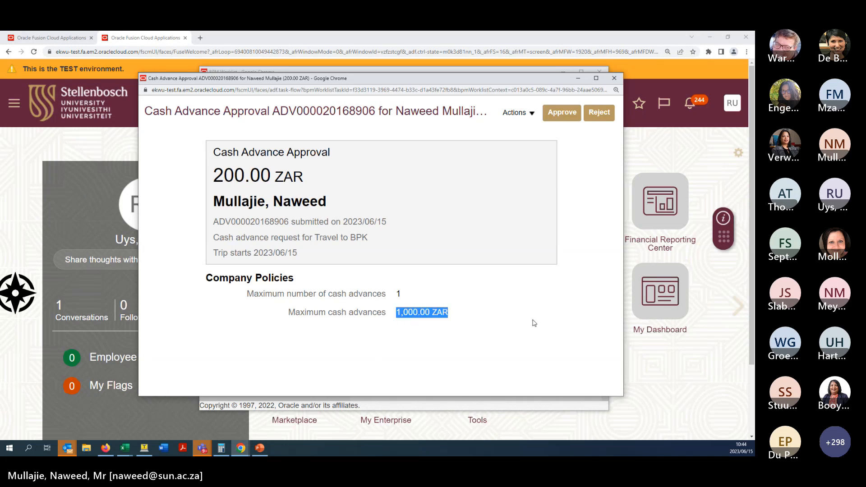
pyautogui.click(472, 317)
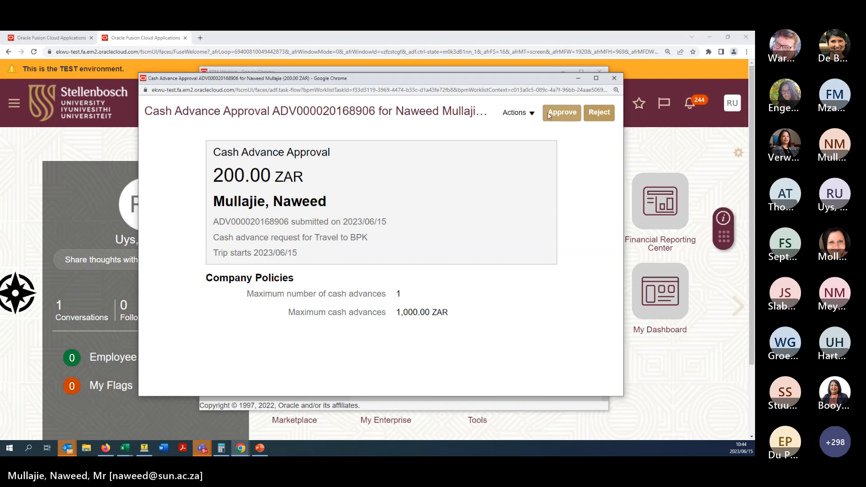
pyautogui.click(562, 113)
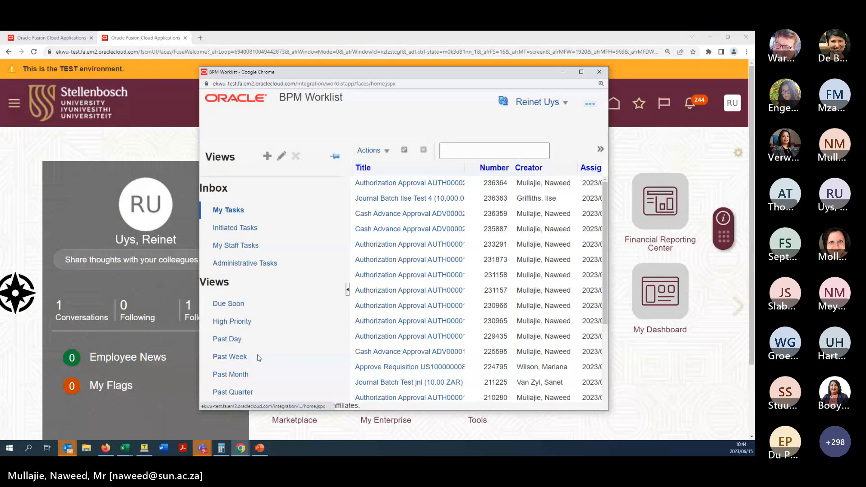
pyautogui.click(600, 72)
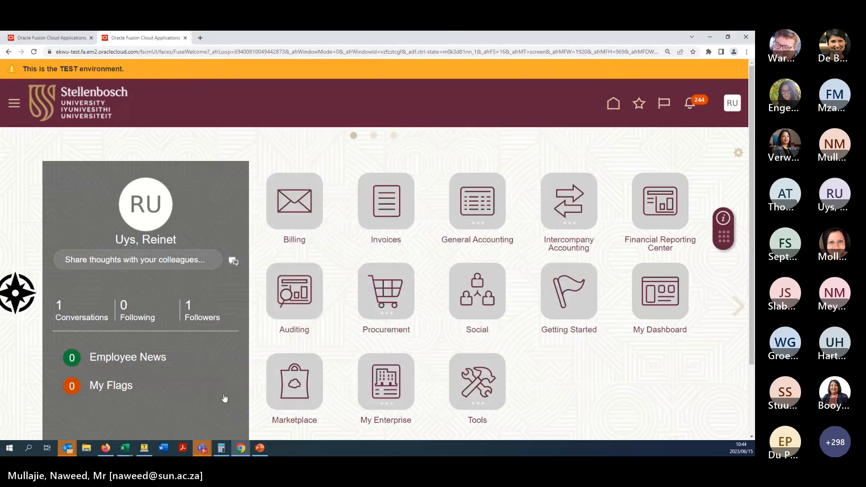
pyautogui.click(105, 448)
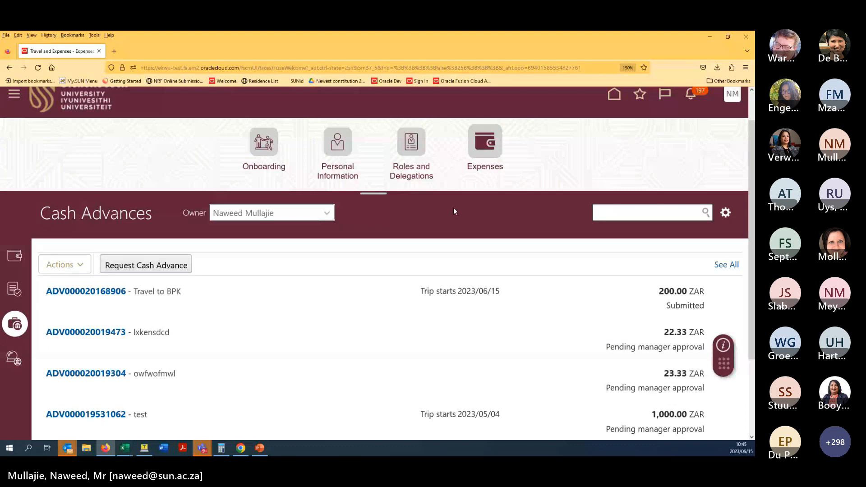
pyautogui.click(122, 292)
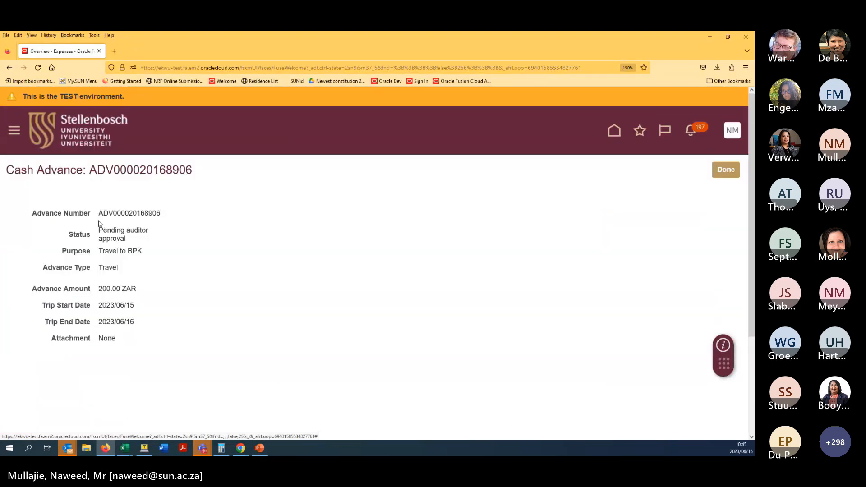
pyautogui.moveTo(98, 229); pyautogui.dragTo(155, 242)
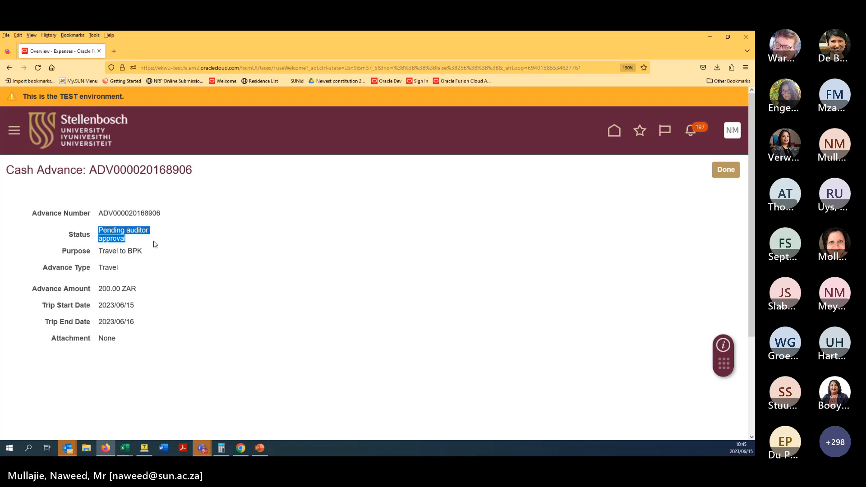
pyautogui.click(727, 169)
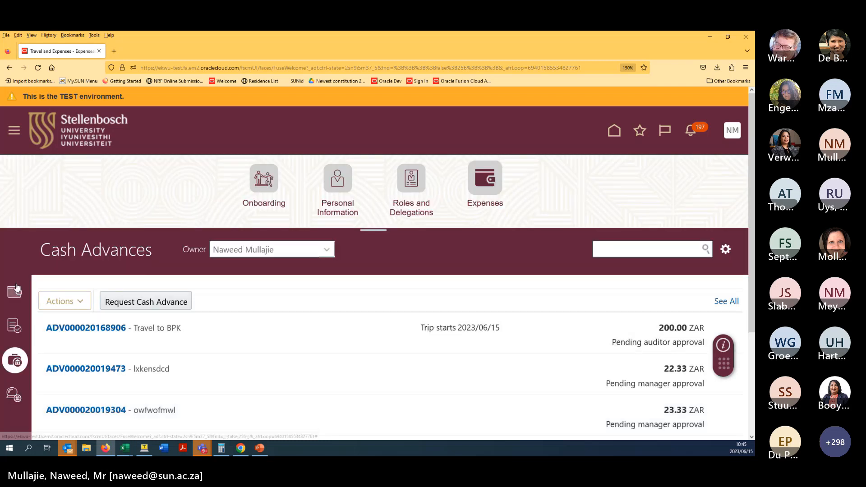
pyautogui.click(20, 294)
pyautogui.scroll(-10, 450, 282)
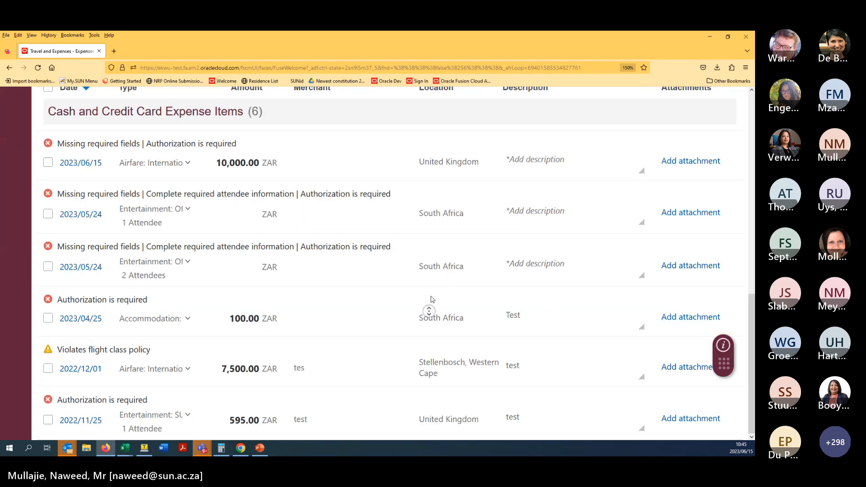
pyautogui.scroll(10, 431, 299)
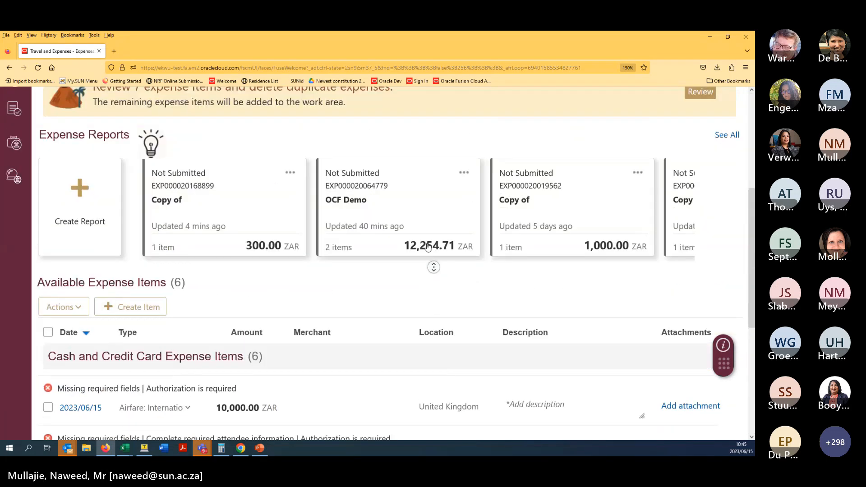
pyautogui.scroll(2, 264, 310)
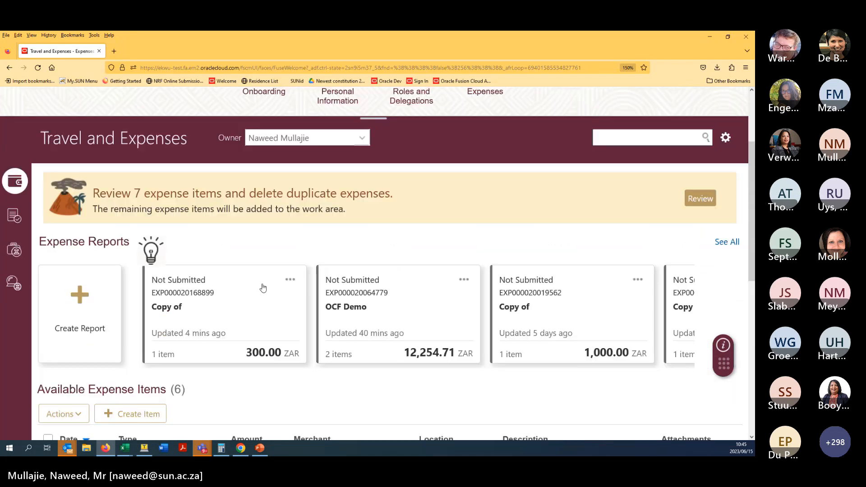
pyautogui.tripleClick(244, 324)
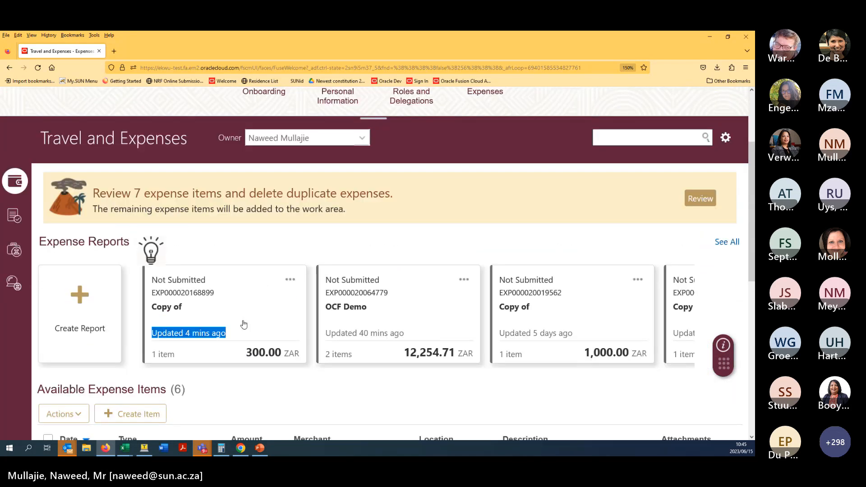
# - Open the 300.00 ZAR report's 2023/06/20 accommodation item, dismiss the duplicate-expense error, and cancel
pyautogui.click(246, 309)
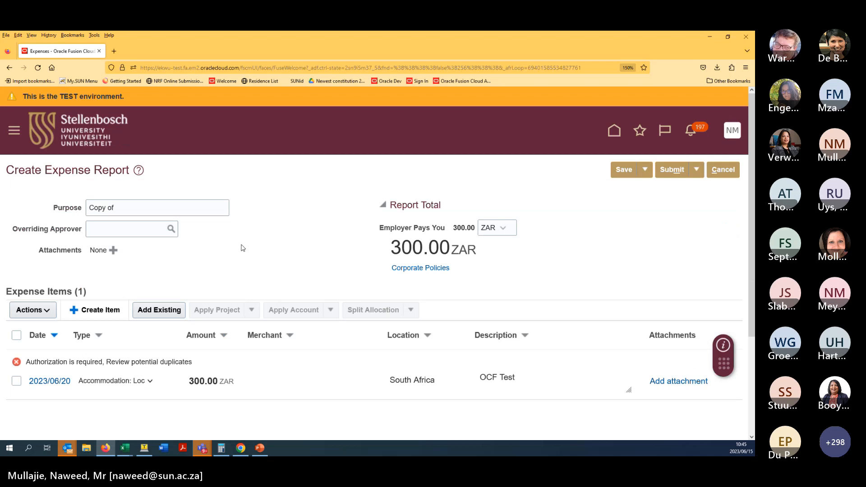
pyautogui.scroll(-1, 248, 264)
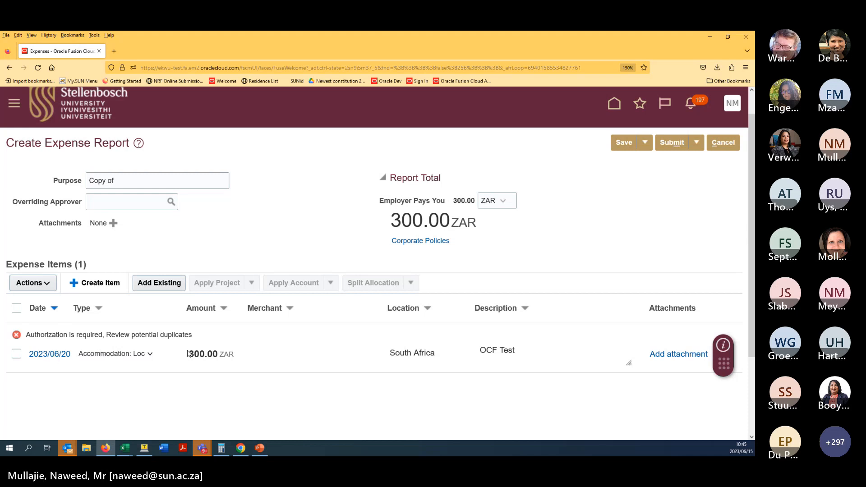
pyautogui.click(51, 355)
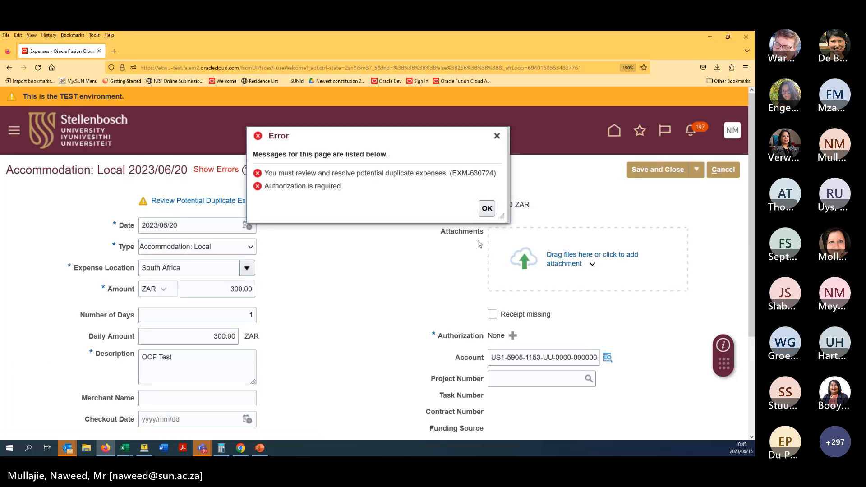
pyautogui.click(487, 209)
pyautogui.click(718, 171)
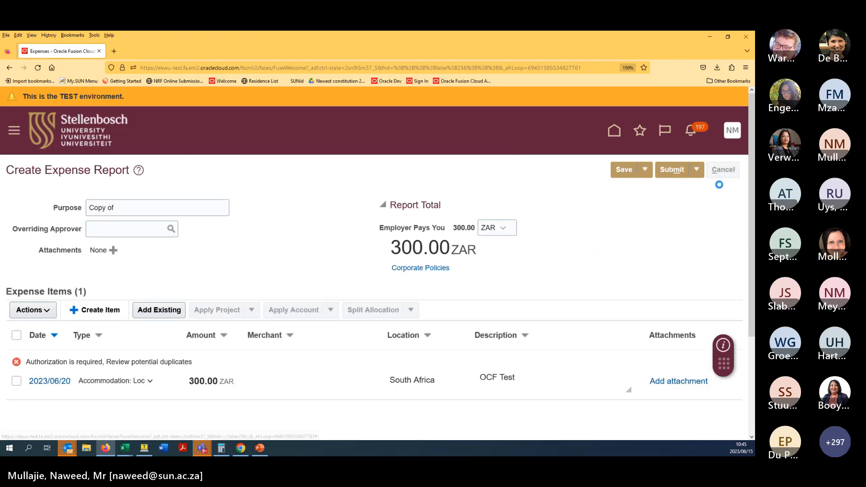
# - Leave the employee's Travel and Expenses page and bring up the auditor's Oracle home page in Chrome
pyautogui.scroll(-5, 385, 353)
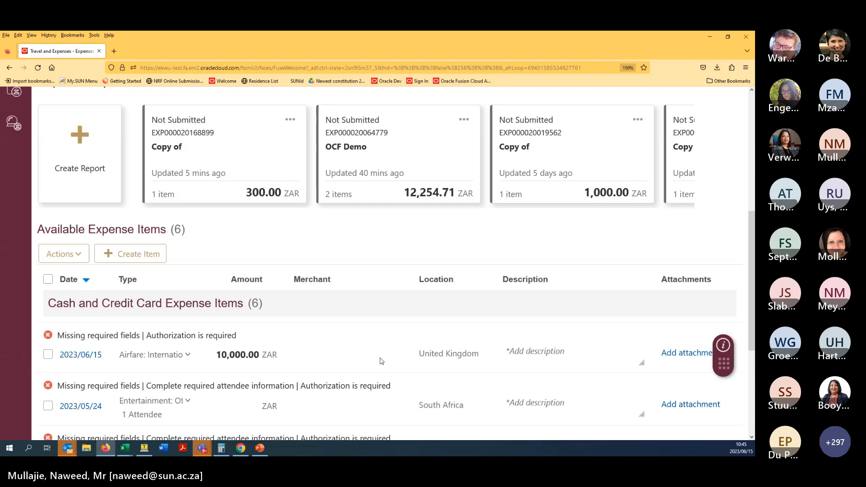
pyautogui.scroll(-4, 381, 361)
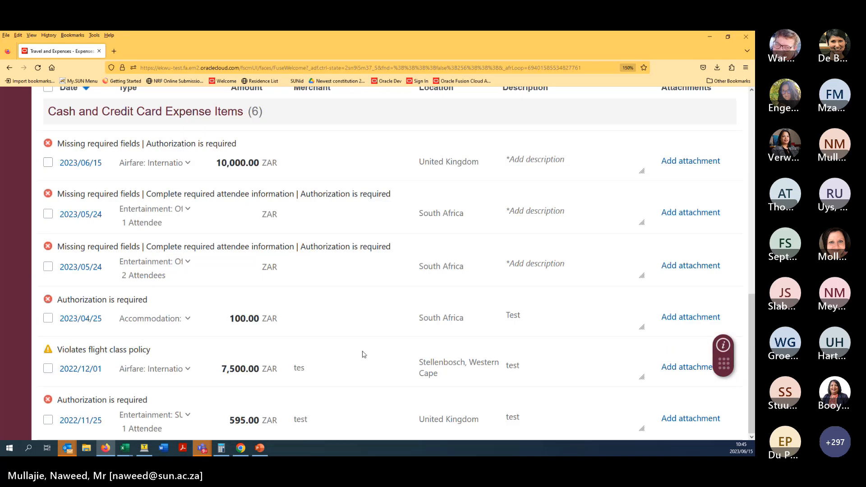
pyautogui.scroll(10, 364, 355)
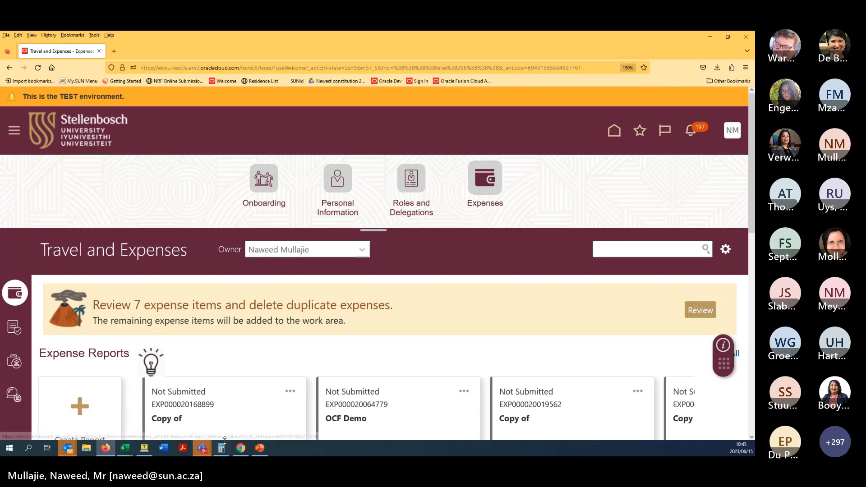
pyautogui.click(241, 448)
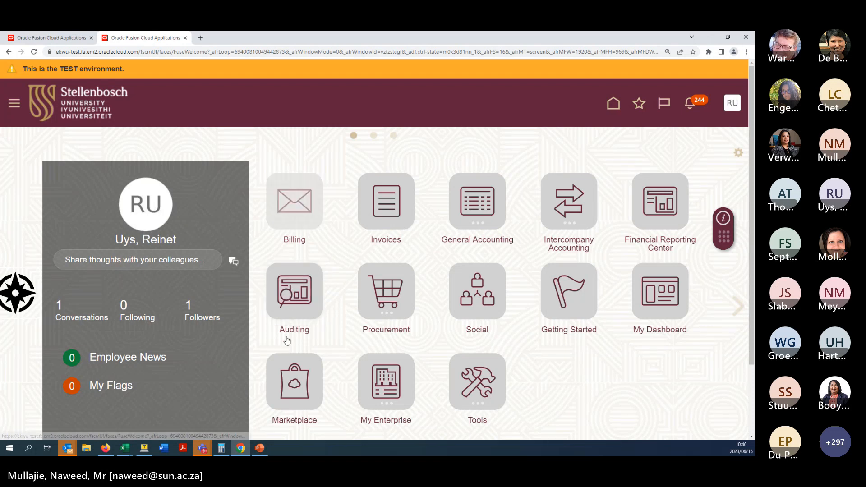
# - Open the Auditing work area and show its Tasks panel
pyautogui.click(303, 308)
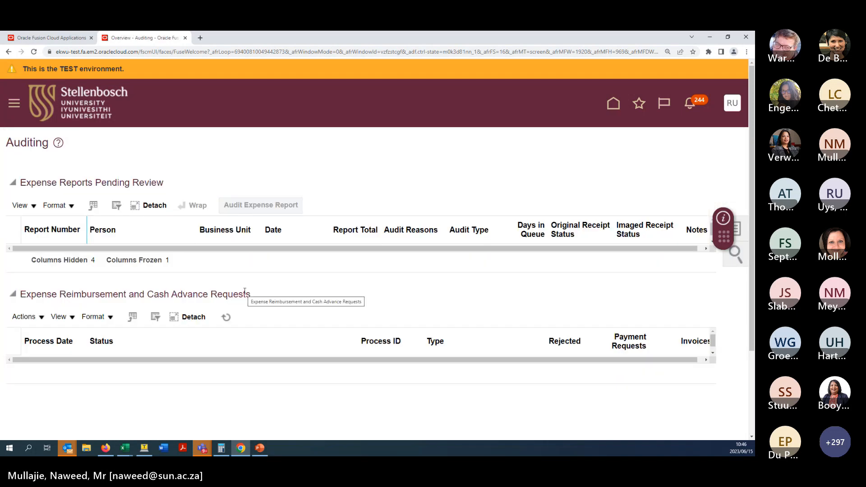
pyautogui.click(736, 230)
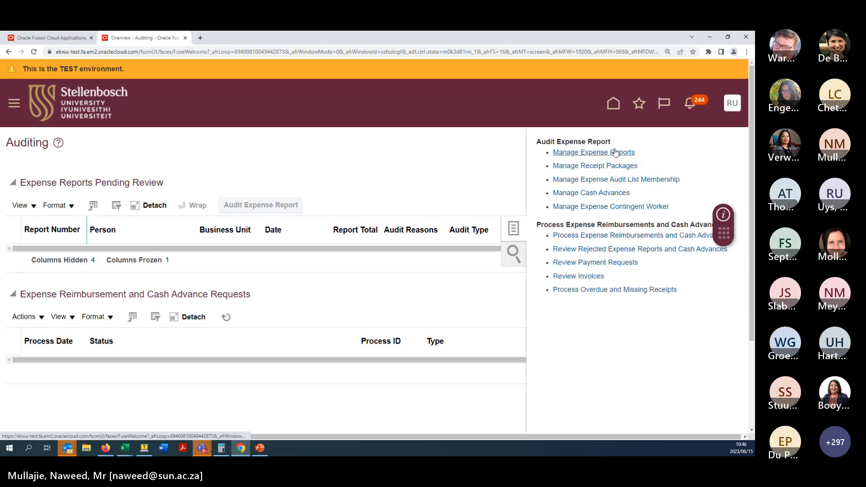
pyautogui.click(616, 152)
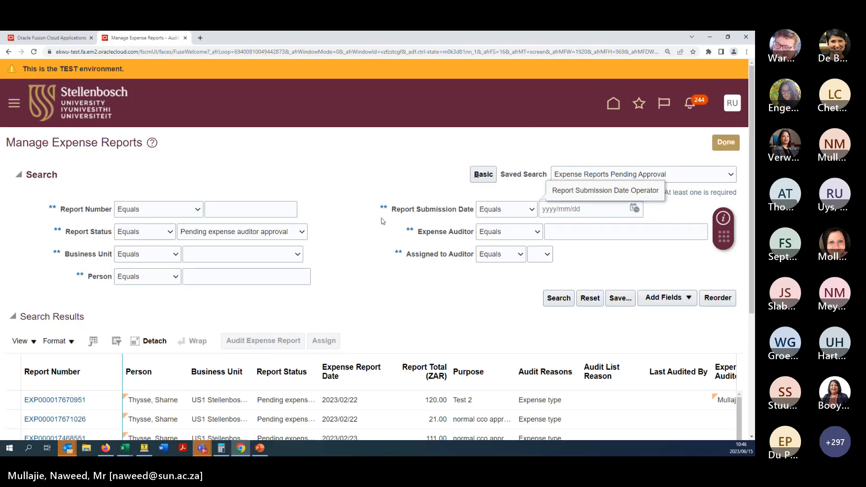
pyautogui.scroll(-2, 742, 329)
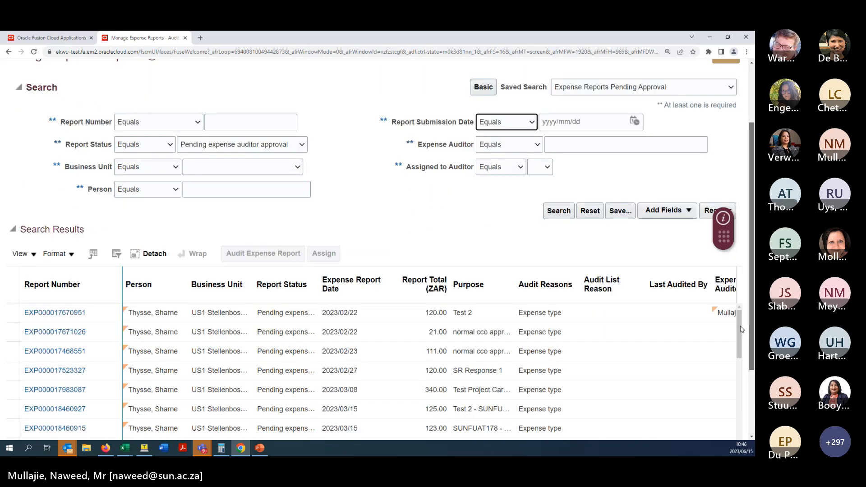
pyautogui.scroll(-2, 742, 329)
pyautogui.scroll(-3, 731, 307)
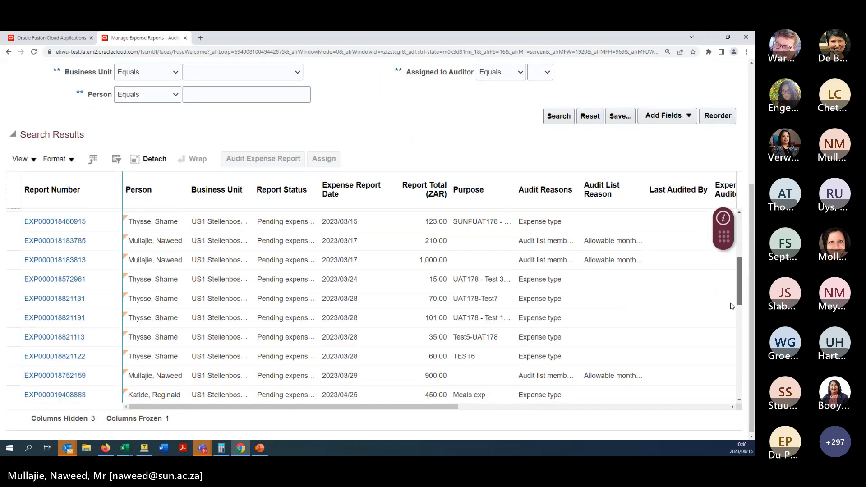
pyautogui.moveTo(739, 293); pyautogui.dragTo(739, 402)
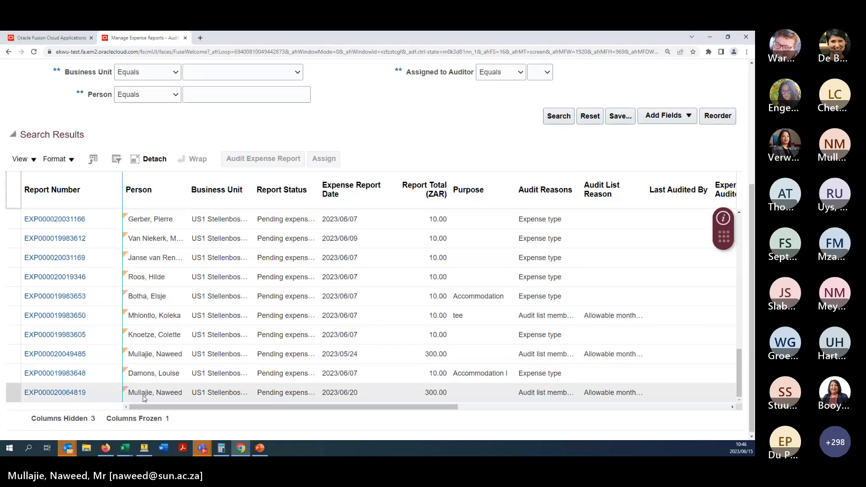
pyautogui.doubleClick(442, 393)
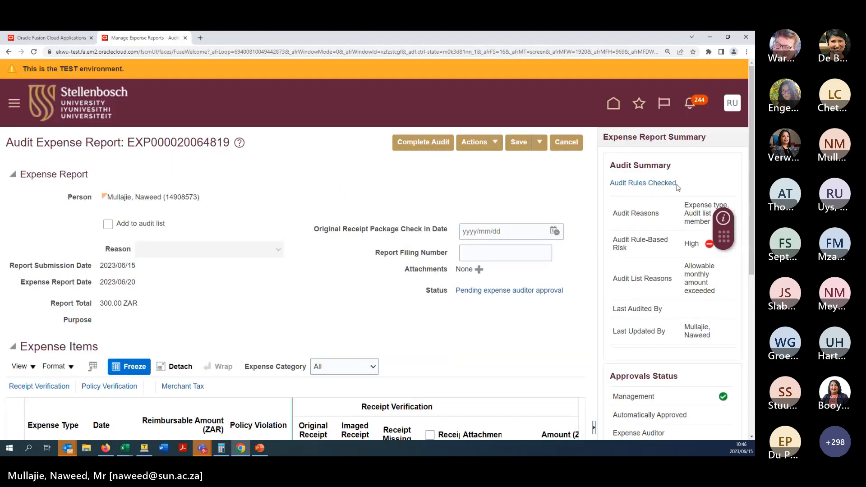
pyautogui.scroll(-4, 362, 270)
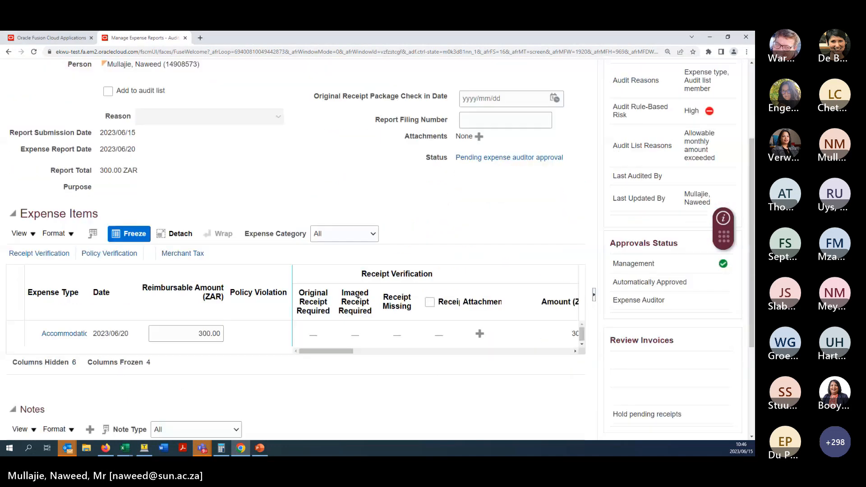
pyautogui.click(187, 306)
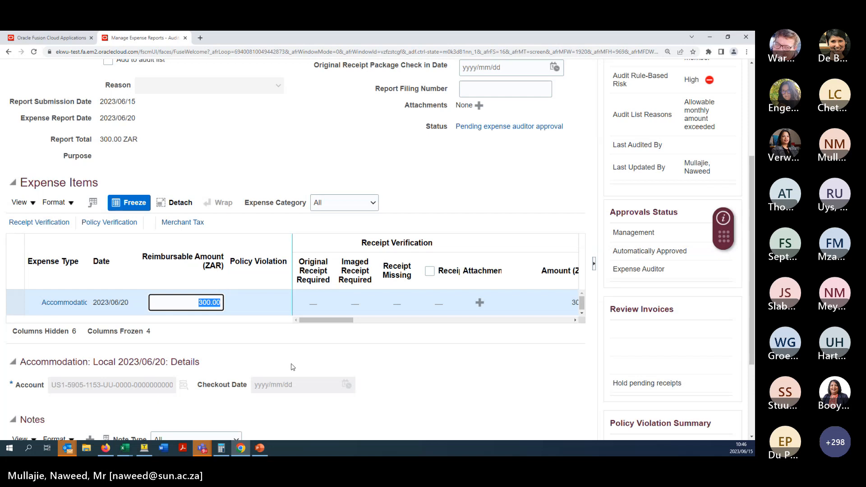
pyautogui.write('200')
pyautogui.click(356, 357)
# - Complete the audit of the report and return to the Auditing overview
pyautogui.scroll(4, 519, 279)
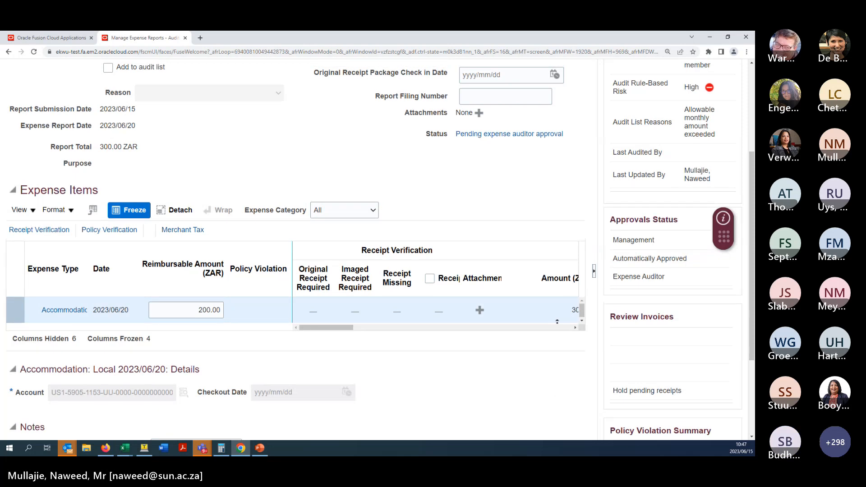
pyautogui.click(420, 144)
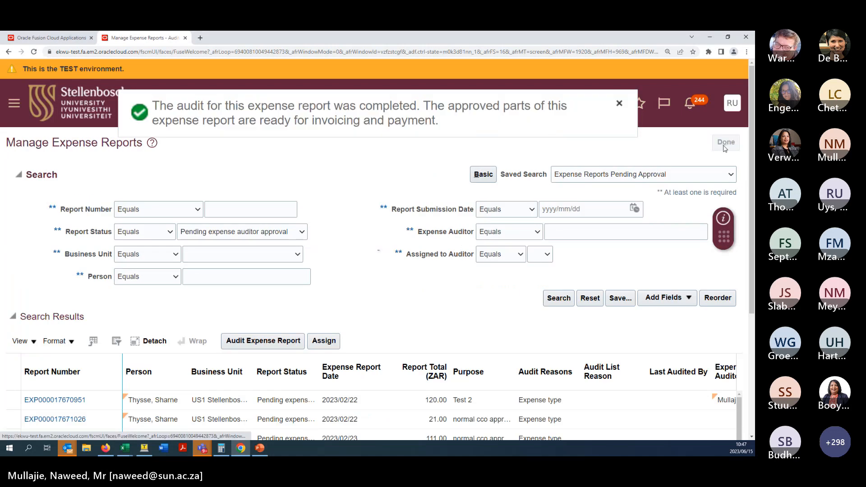
pyautogui.click(724, 145)
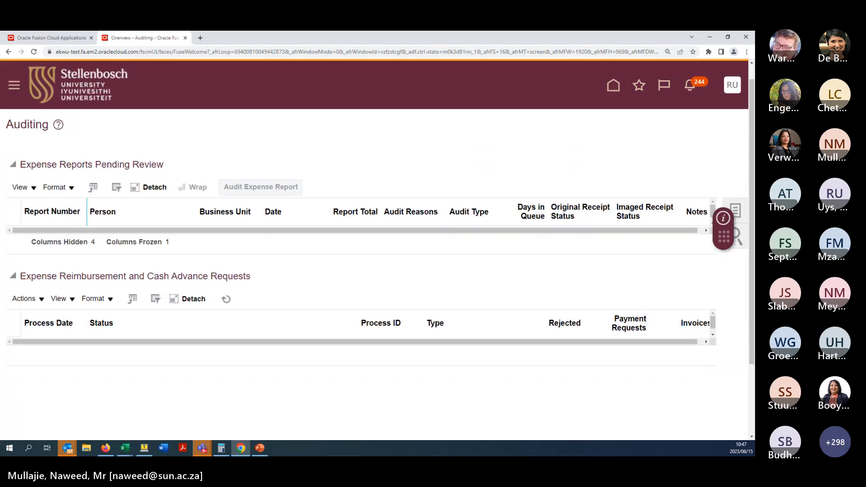
# - Submit the Process Expense Reimbursements and Cash Advances job and acknowledge the confirmation
pyautogui.click(736, 211)
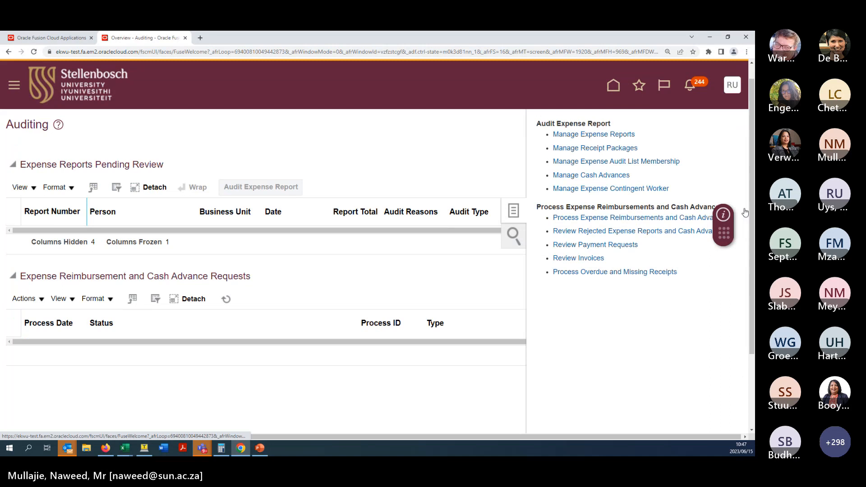
pyautogui.click(615, 218)
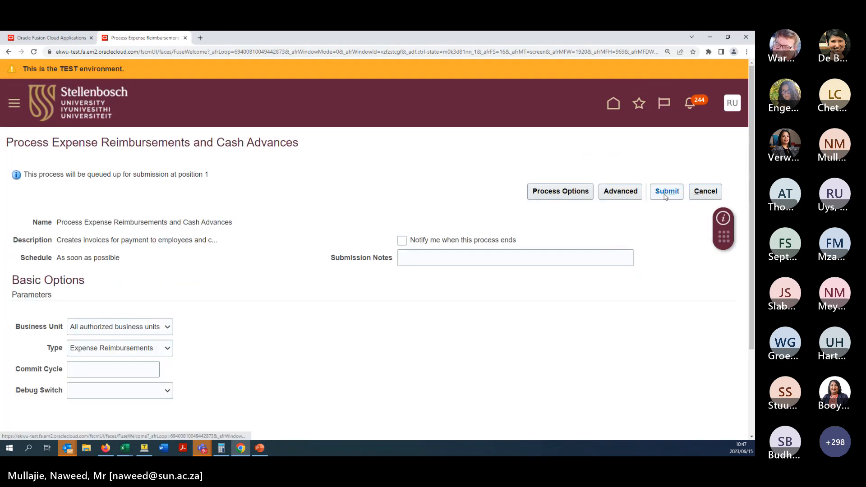
pyautogui.click(664, 196)
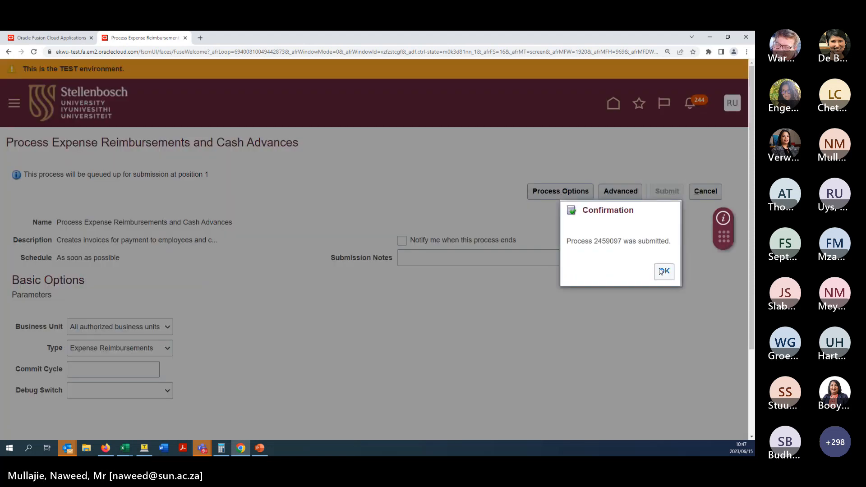
pyautogui.click(661, 272)
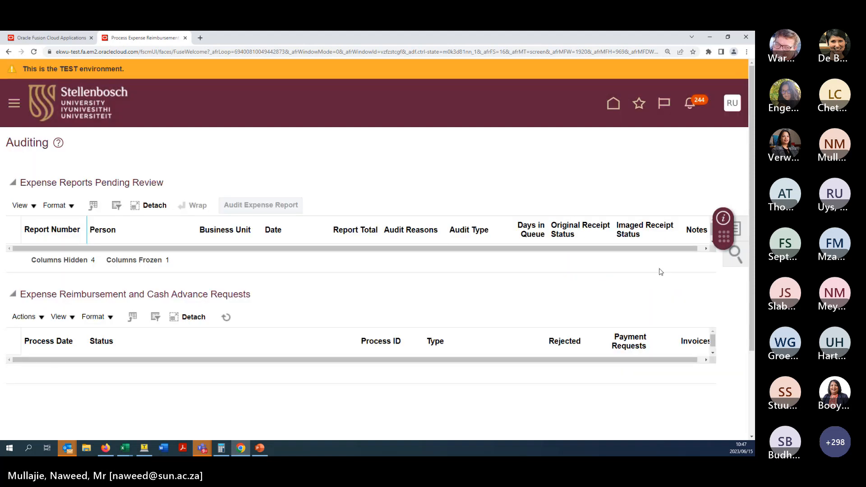
# - Refresh until process 2459097 completes with 1 payment request, then reveal the employee's Firefox session
pyautogui.click(228, 319)
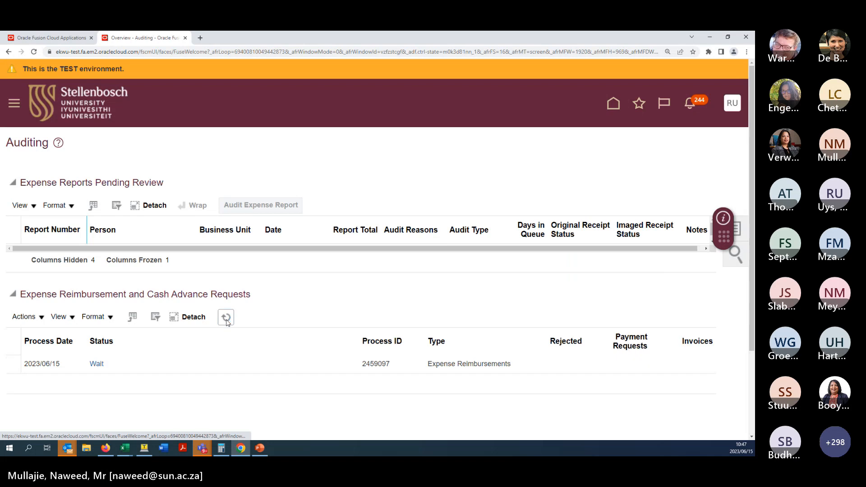
pyautogui.click(227, 319)
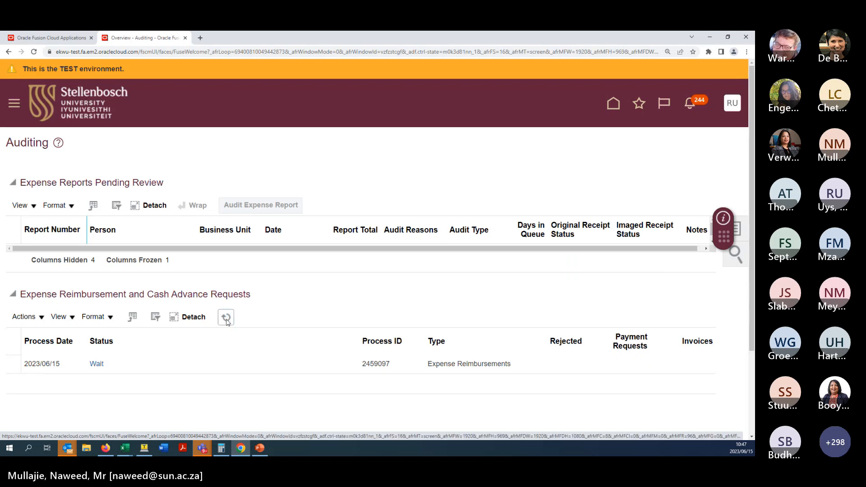
pyautogui.click(228, 319)
pyautogui.click(226, 318)
pyautogui.click(227, 319)
pyautogui.click(226, 318)
pyautogui.click(226, 320)
pyautogui.click(227, 320)
pyautogui.click(226, 319)
pyautogui.click(226, 318)
pyautogui.click(227, 320)
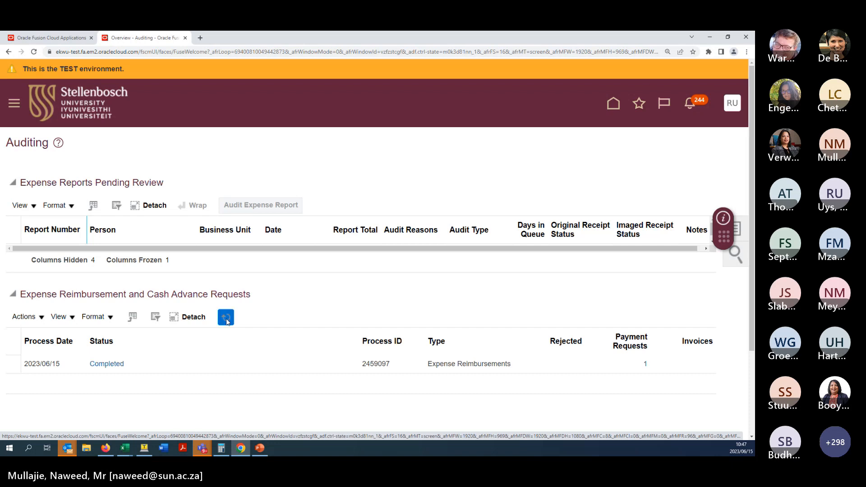
pyautogui.click(710, 37)
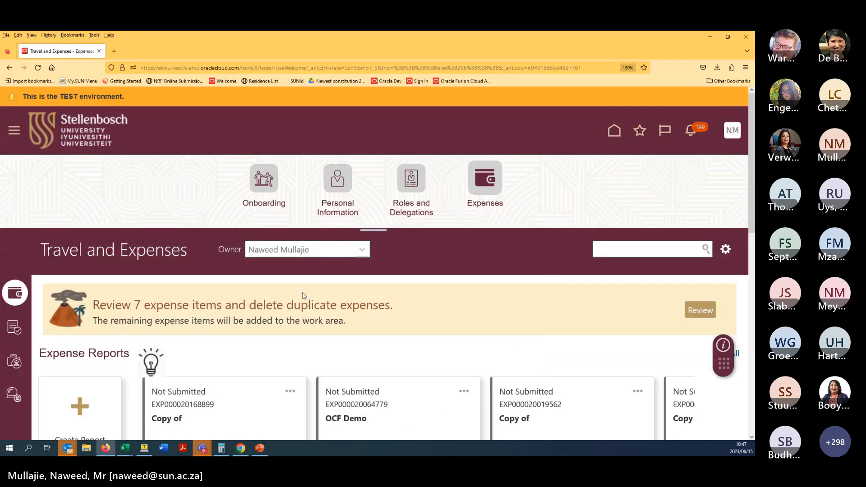
pyautogui.click(691, 132)
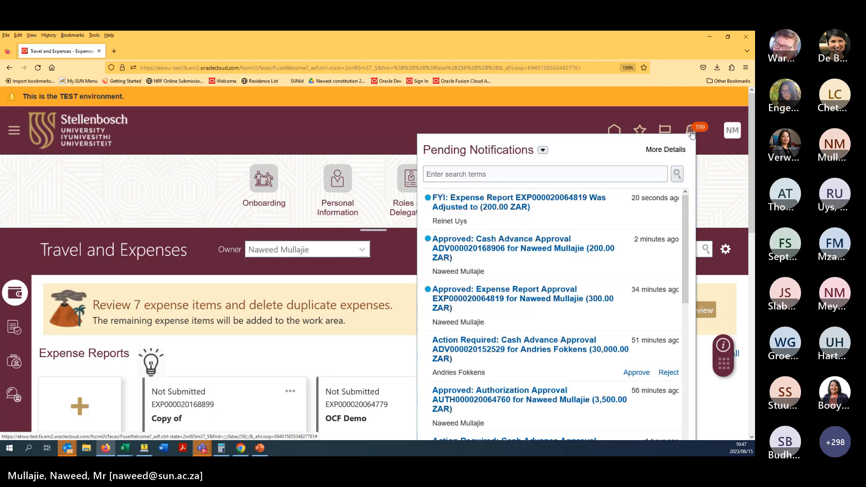
pyautogui.click(492, 209)
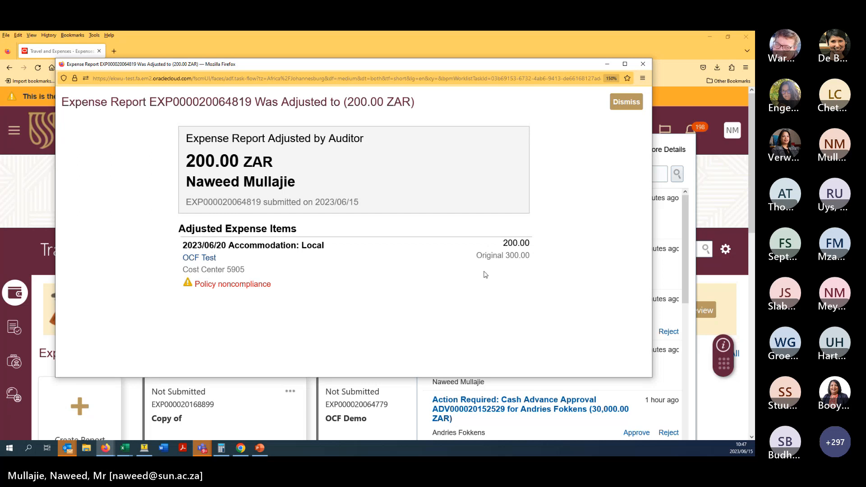
pyautogui.moveTo(502, 243); pyautogui.dragTo(543, 267)
pyautogui.click(513, 258)
pyautogui.moveTo(190, 143); pyautogui.dragTo(428, 206)
pyautogui.click(428, 206)
pyautogui.moveTo(476, 256); pyautogui.dragTo(530, 256)
pyautogui.click(532, 289)
pyautogui.click(627, 103)
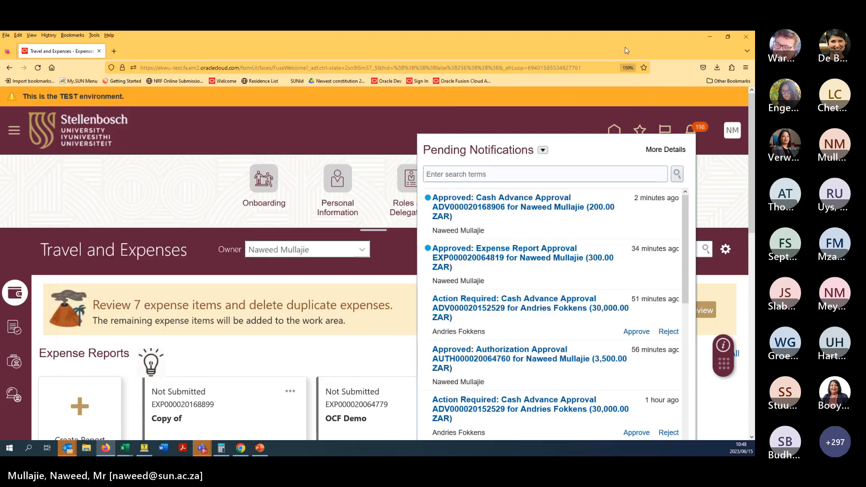
pyautogui.click(686, 135)
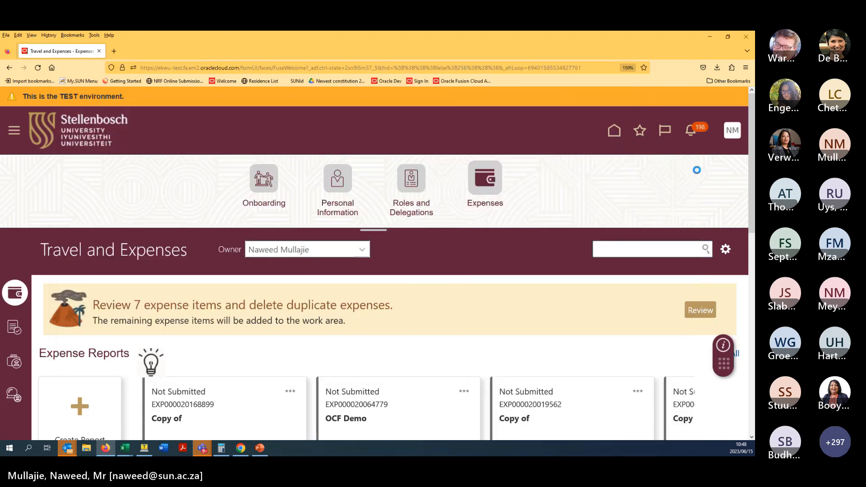
pyautogui.scroll(-1, 429, 329)
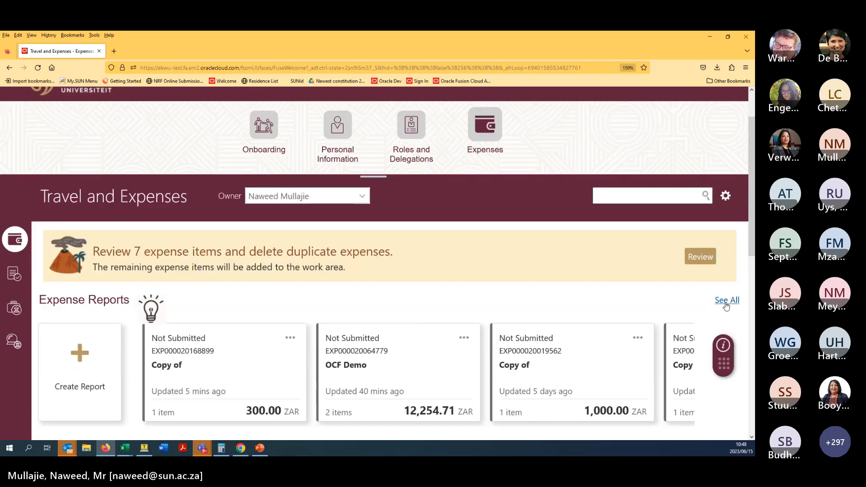
pyautogui.click(726, 300)
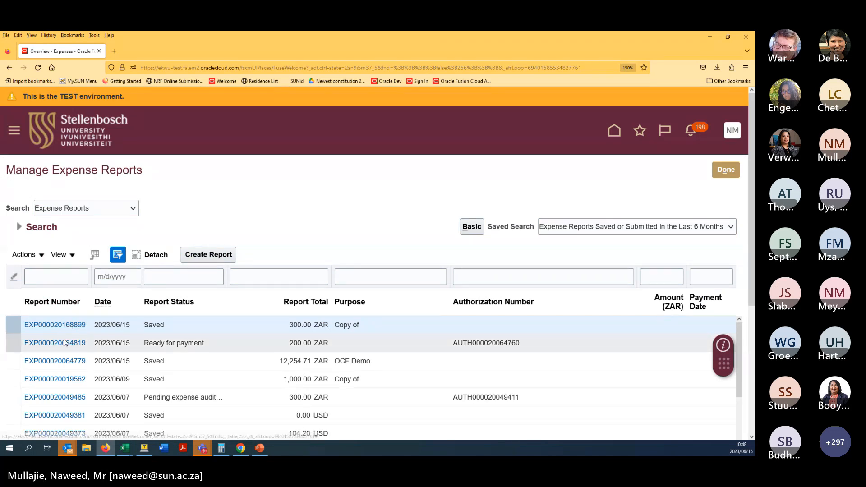
pyautogui.click(196, 339)
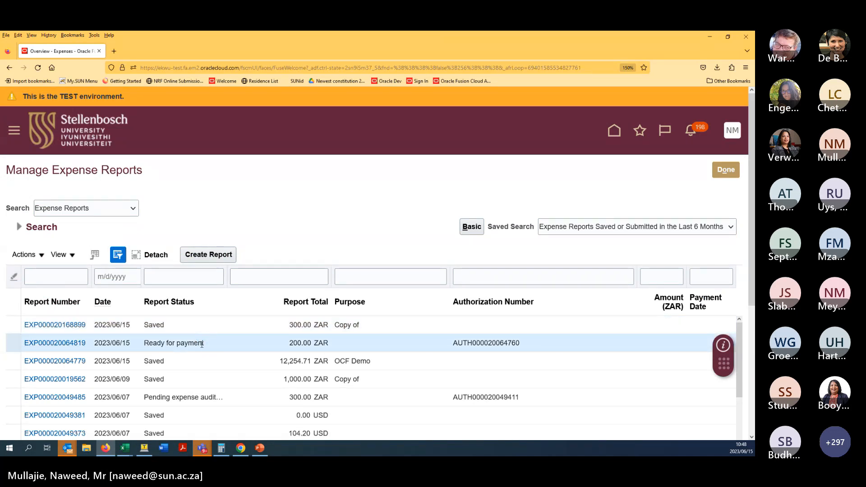
pyautogui.doubleClick(203, 343)
pyautogui.tripleClick(203, 343)
pyautogui.click(228, 349)
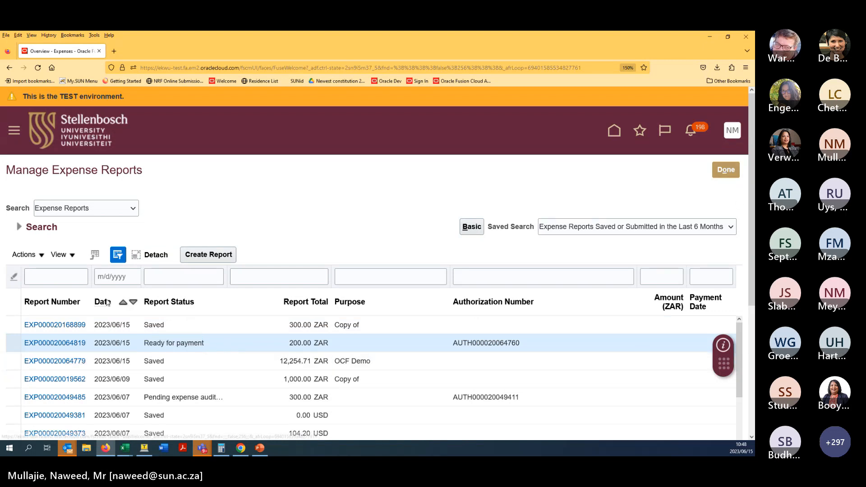
pyautogui.click(68, 328)
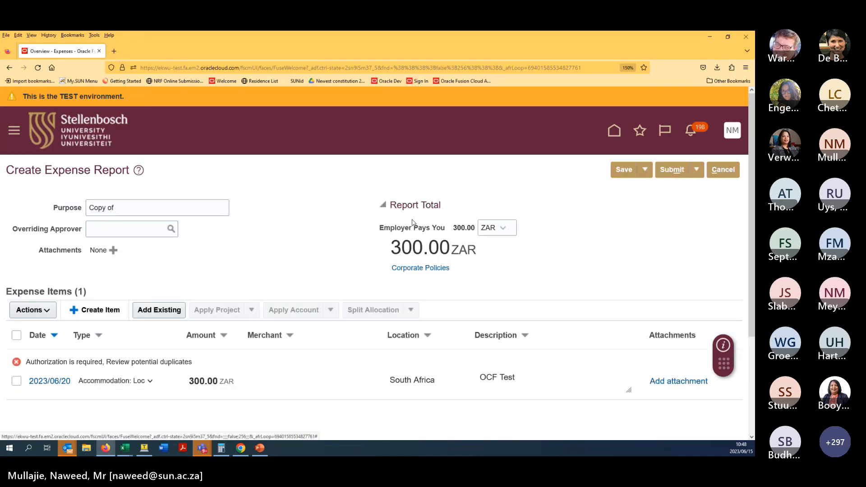
pyautogui.click(61, 381)
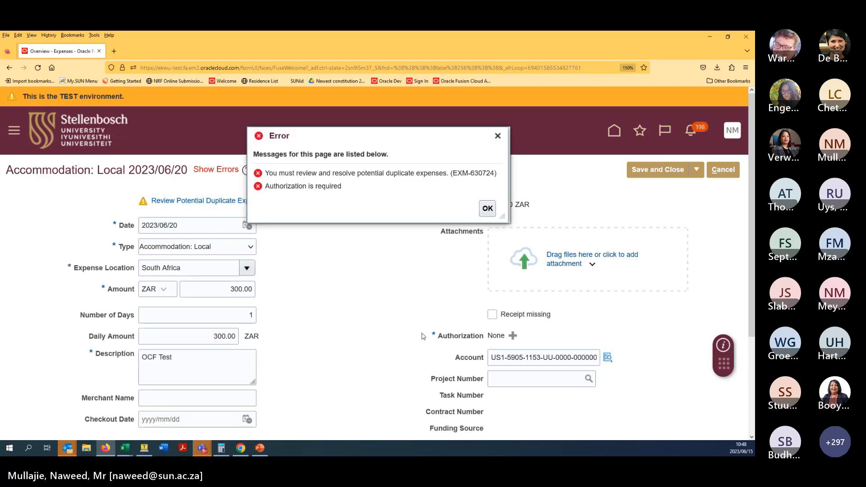
pyautogui.click(491, 208)
pyautogui.click(715, 173)
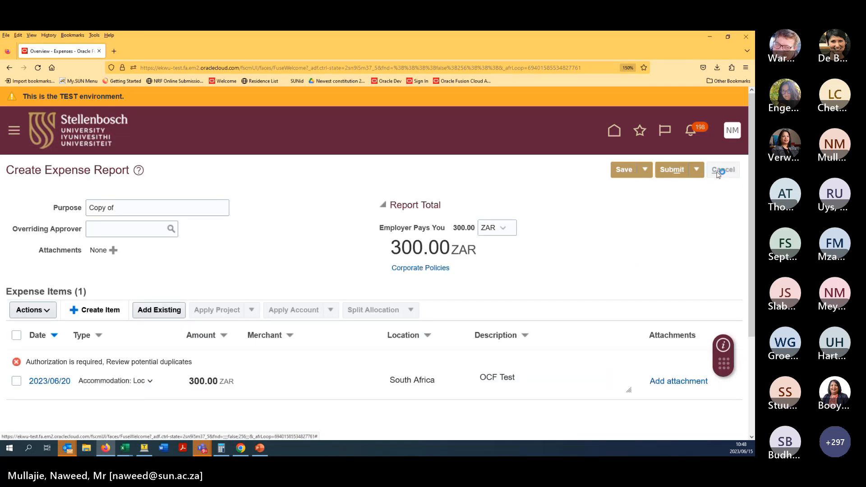
pyautogui.click(723, 172)
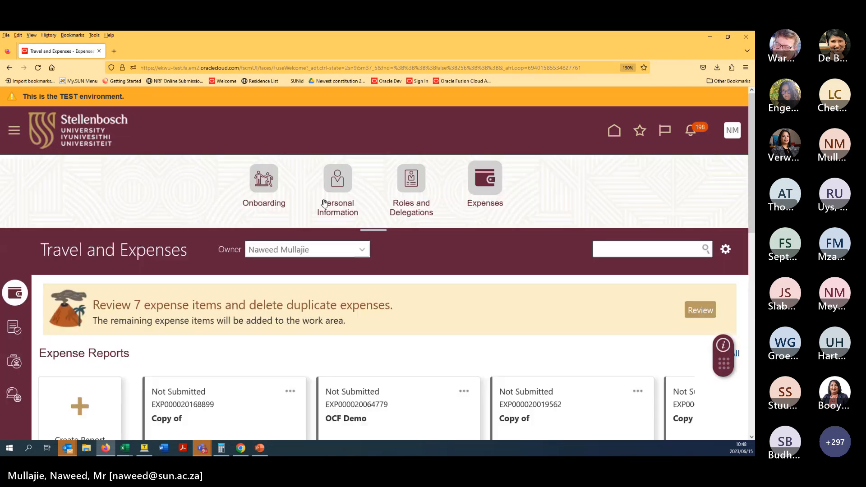
pyautogui.scroll(-5, 186, 204)
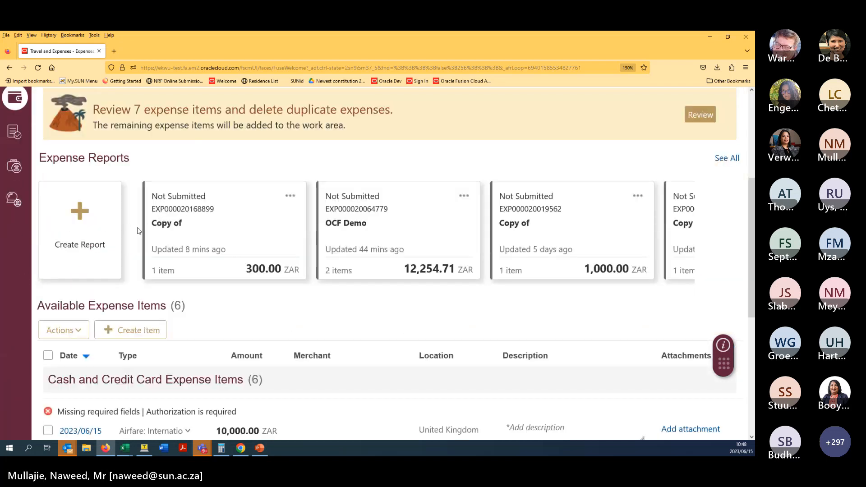
pyautogui.scroll(-4, 342, 246)
pyautogui.middleClick(346, 211)
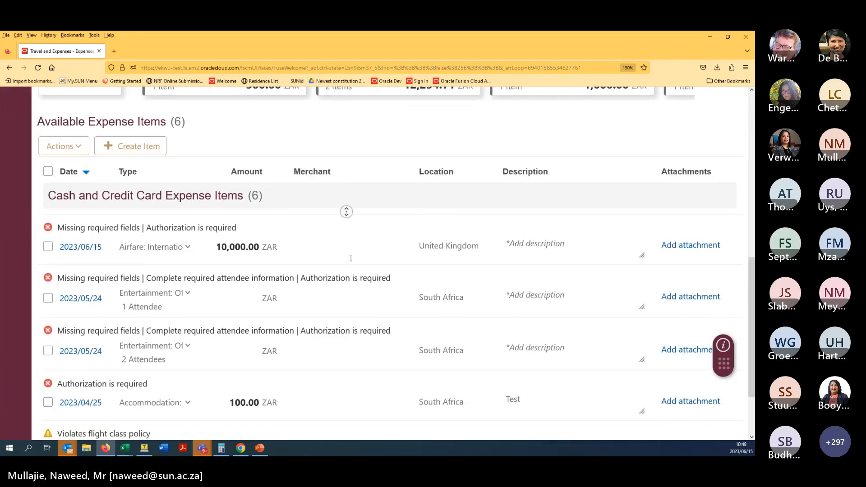
pyautogui.middleClick(351, 258)
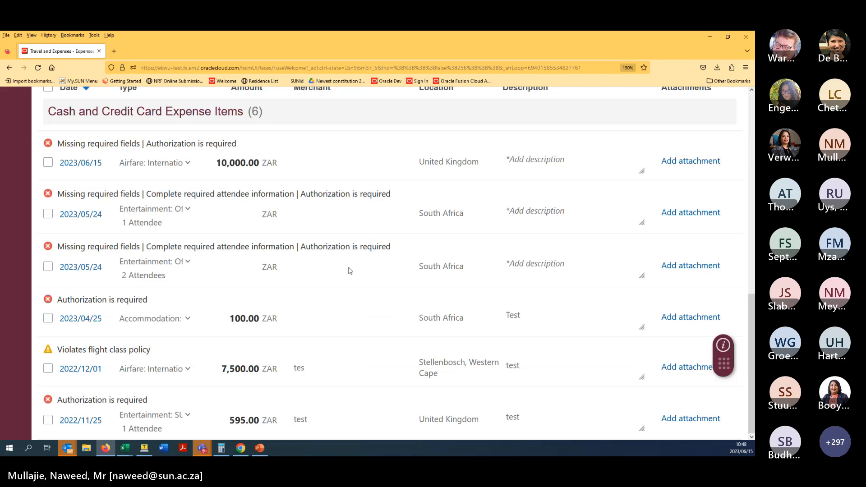
pyautogui.scroll(5, 351, 271)
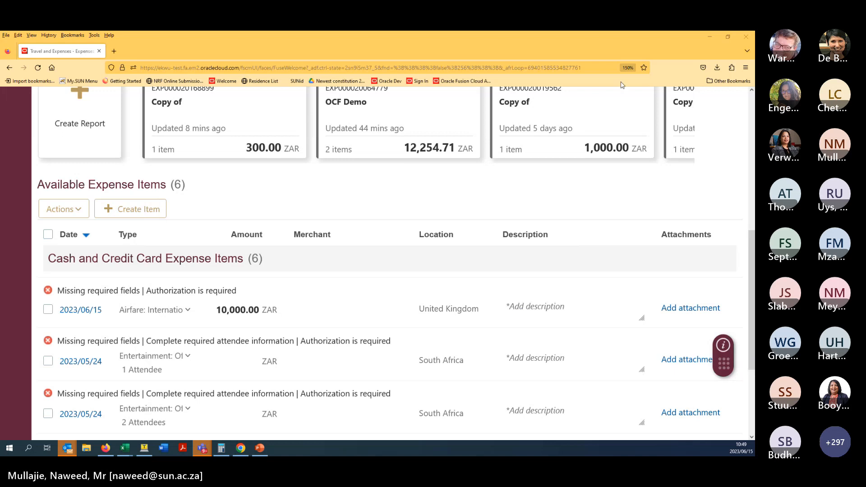
pyautogui.scroll(7, 389, 207)
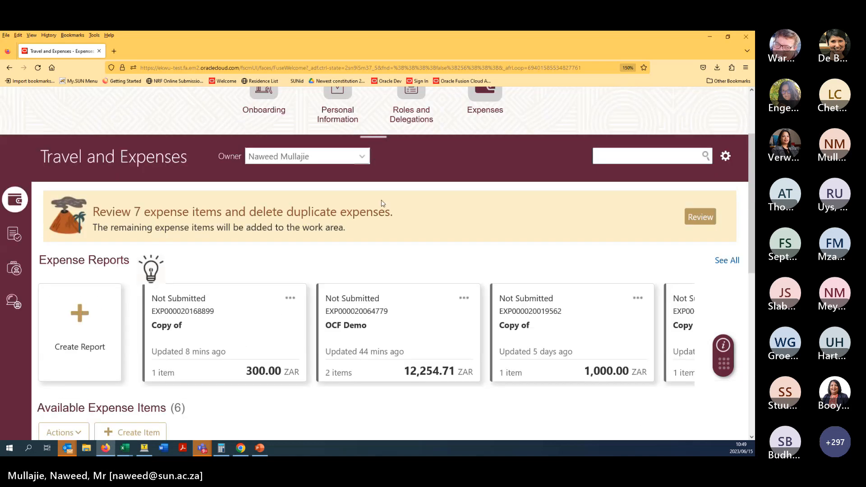